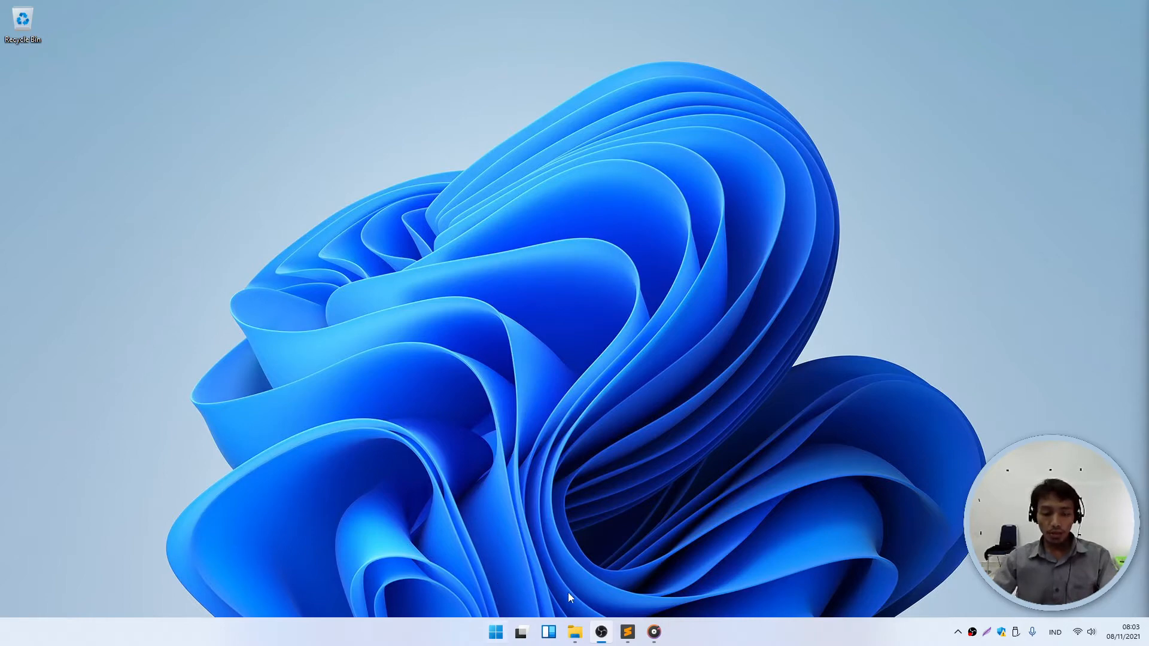
- Review the two logo images in the SURAT folder, then hide the folder window
{"action": "left_click", "coordinate": [574, 632]}
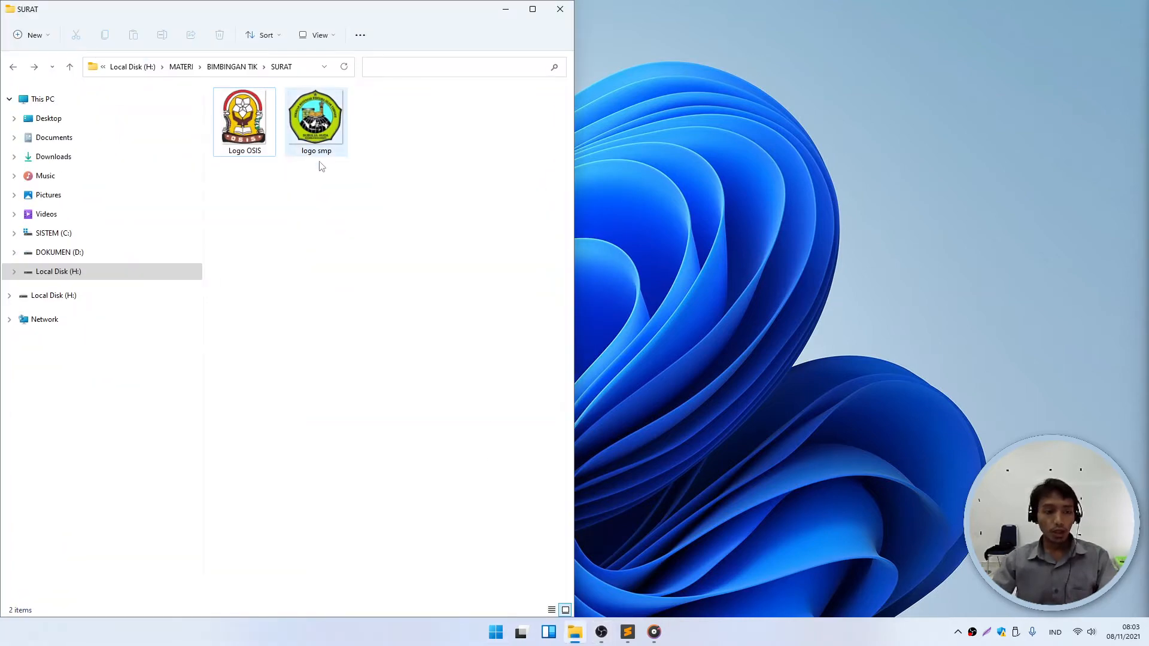
{"action": "left_click_drag", "start_coordinate": [382, 185], "coordinate": [245, 120]}
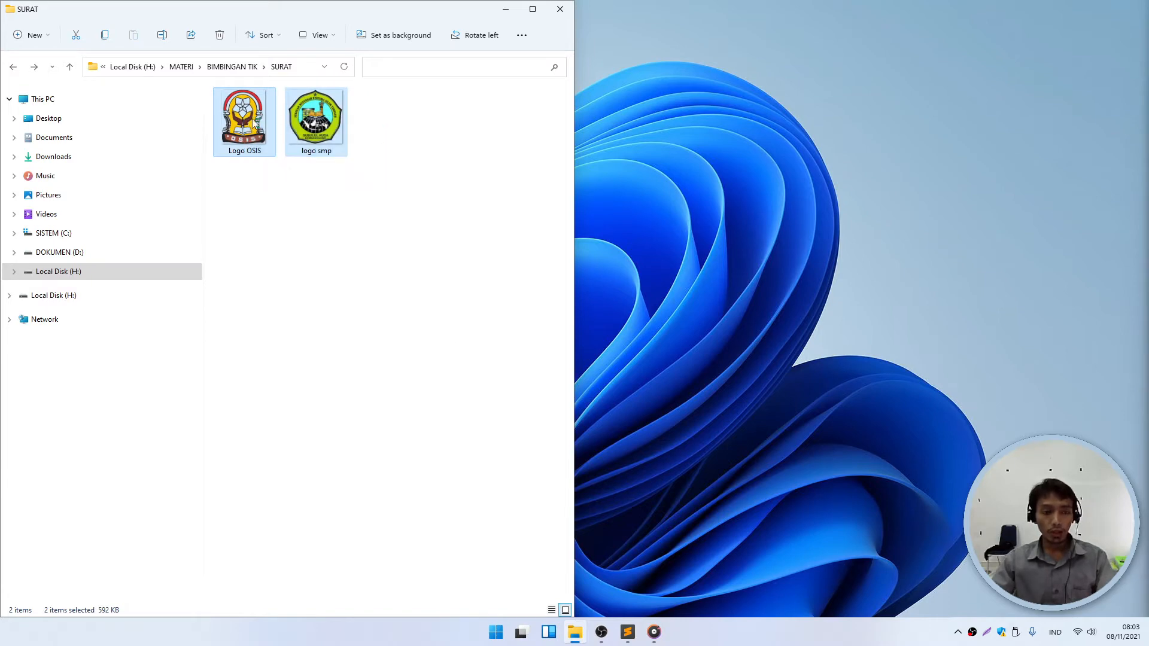
{"action": "left_click", "coordinate": [507, 11]}
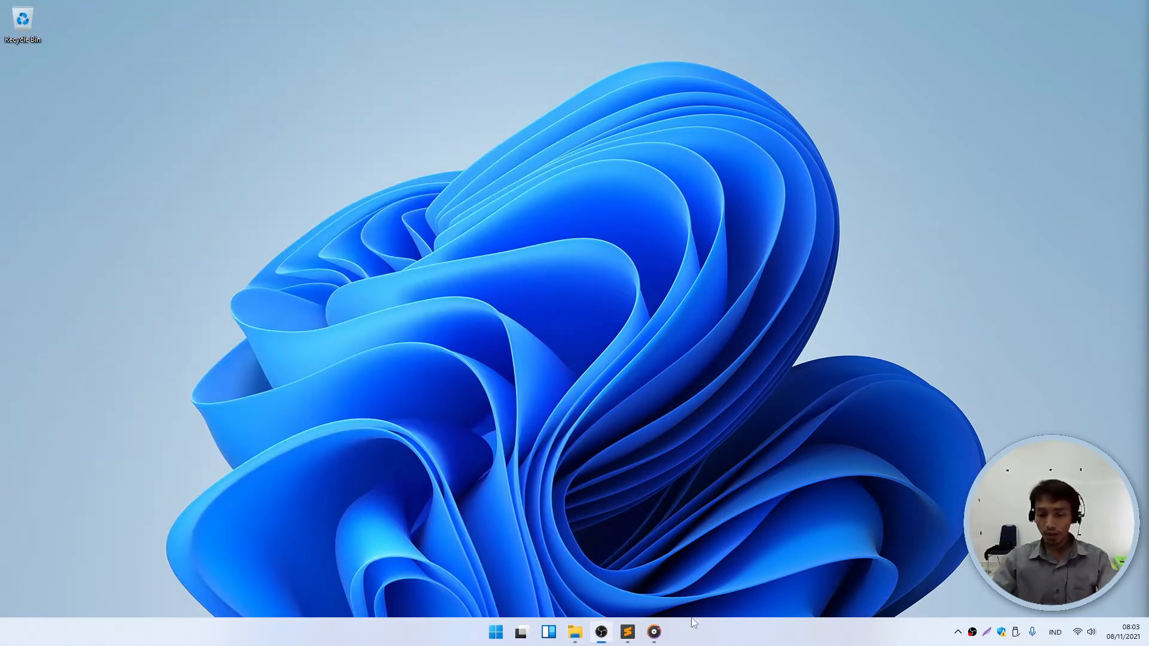
- Centre the letter-outline notes and highlight the lines Kop Surat through Alamat Tujuan
{"action": "left_click", "coordinate": [627, 632]}
{"action": "left_click_drag", "start_coordinate": [1140, 9], "coordinate": [692, 115]}
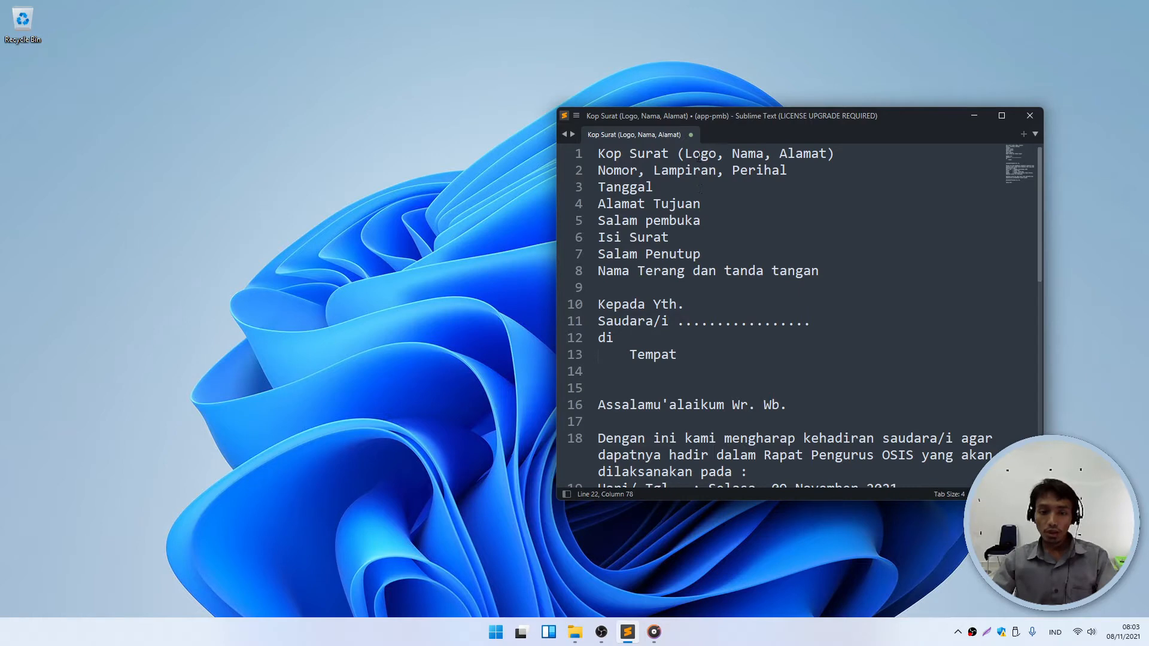
{"action": "left_click_drag", "start_coordinate": [834, 153], "coordinate": [590, 139]}
{"action": "left_click_drag", "start_coordinate": [788, 170], "coordinate": [597, 171]}
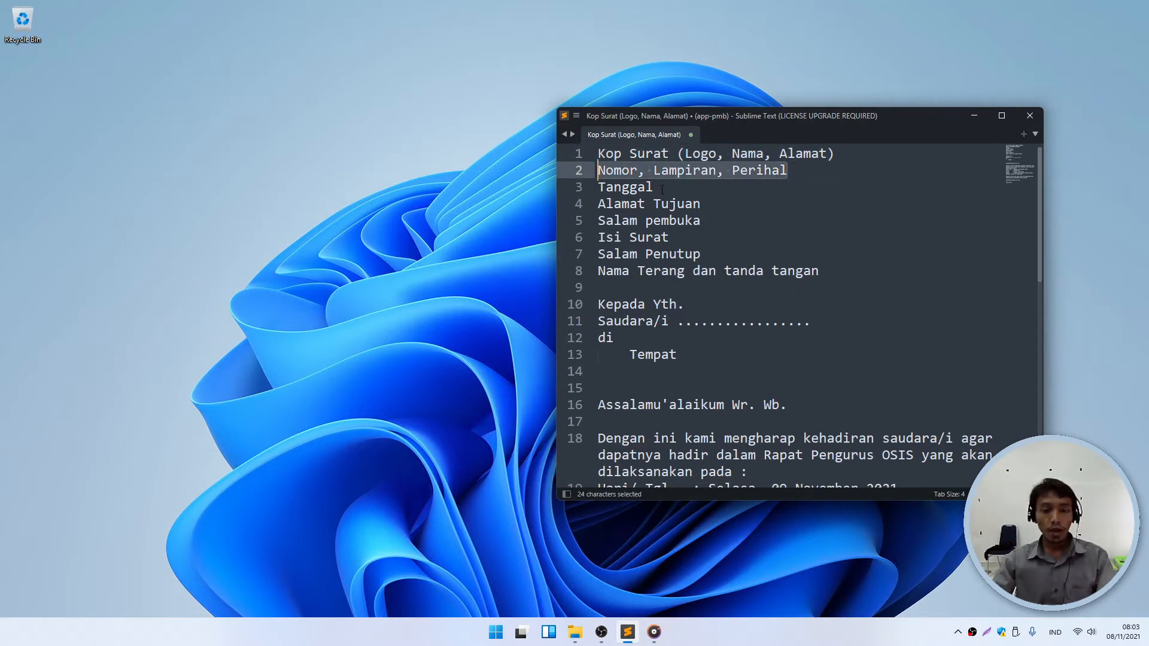
{"action": "left_click_drag", "start_coordinate": [662, 190], "coordinate": [587, 187]}
{"action": "left_click_drag", "start_coordinate": [708, 204], "coordinate": [579, 207]}
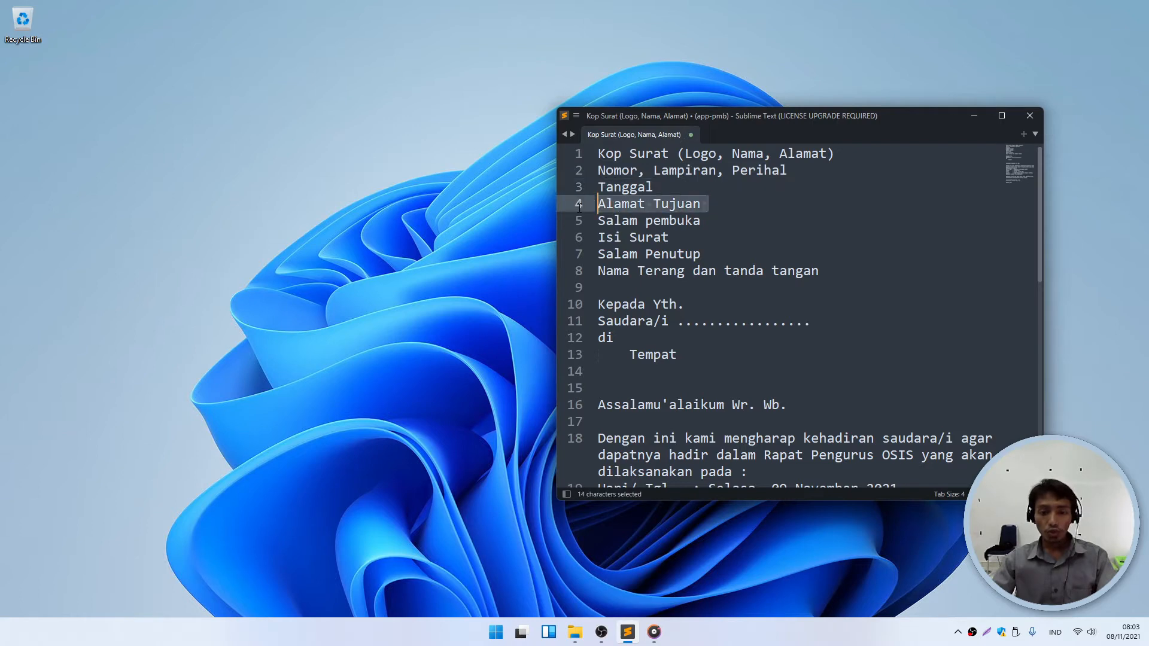
- Highlight Salam pembuka through Nama Terang dan tanda tangan, then minimize the notes
{"action": "left_click_drag", "start_coordinate": [710, 220], "coordinate": [594, 221]}
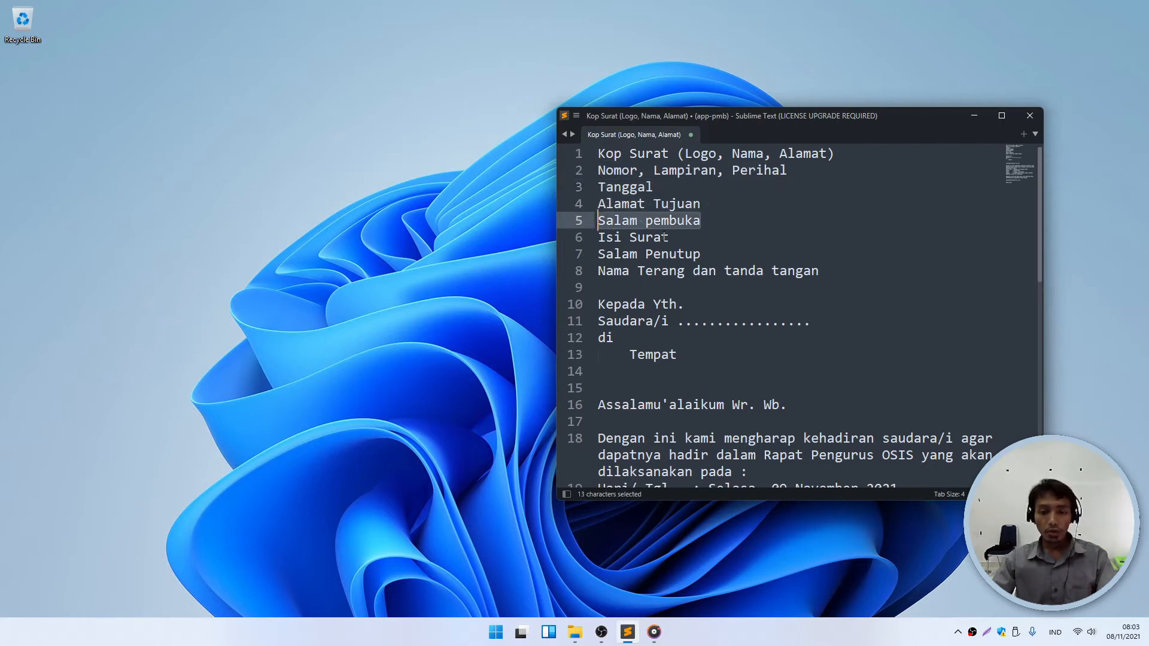
{"action": "left_click_drag", "start_coordinate": [669, 237], "coordinate": [610, 237]}
{"action": "left_click_drag", "start_coordinate": [701, 254], "coordinate": [590, 247]}
{"action": "left_click_drag", "start_coordinate": [819, 271], "coordinate": [598, 272]}
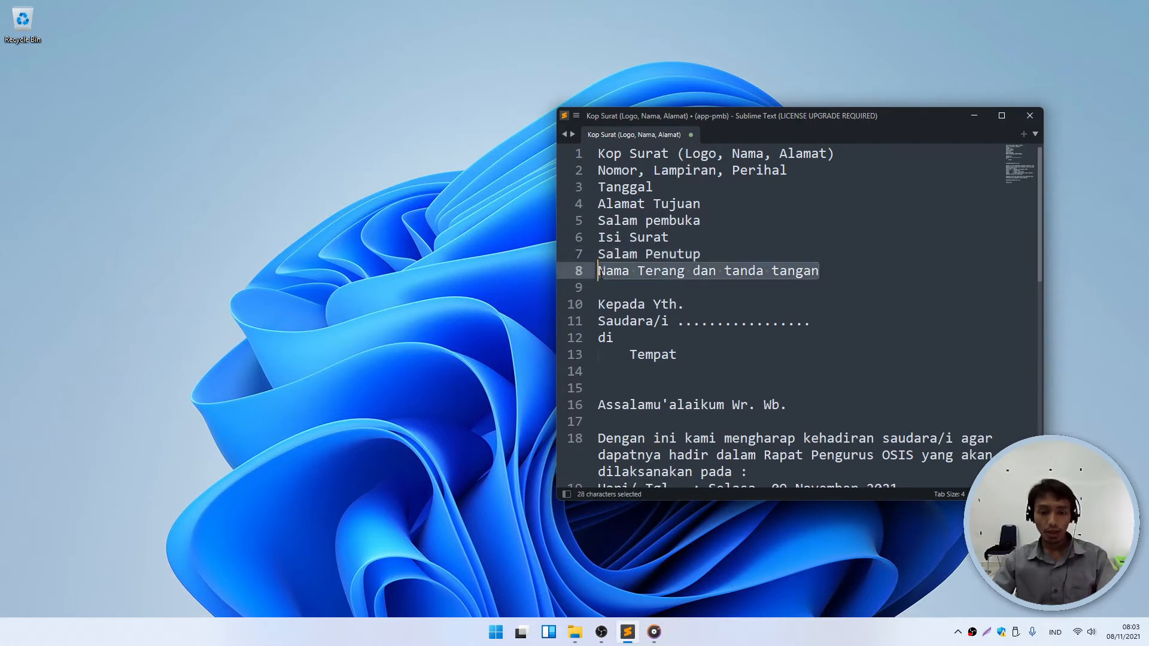
{"action": "left_click", "coordinate": [970, 115]}
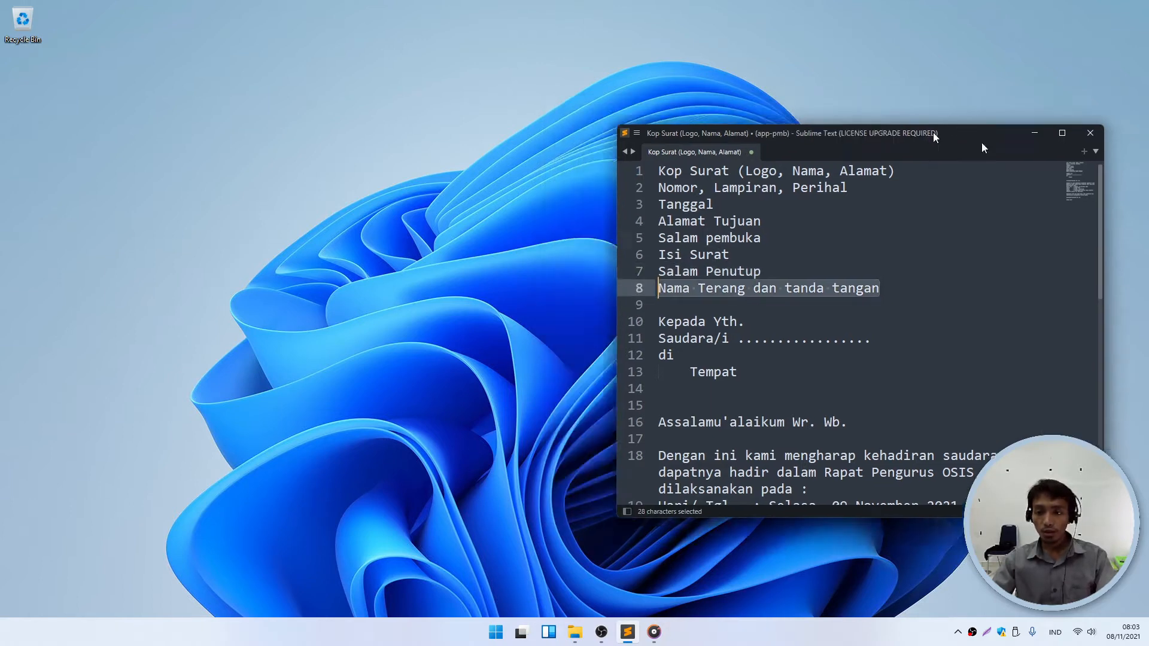
- Launch Word from the Start menu and create the blank Document1
{"action": "left_click", "coordinate": [496, 632]}
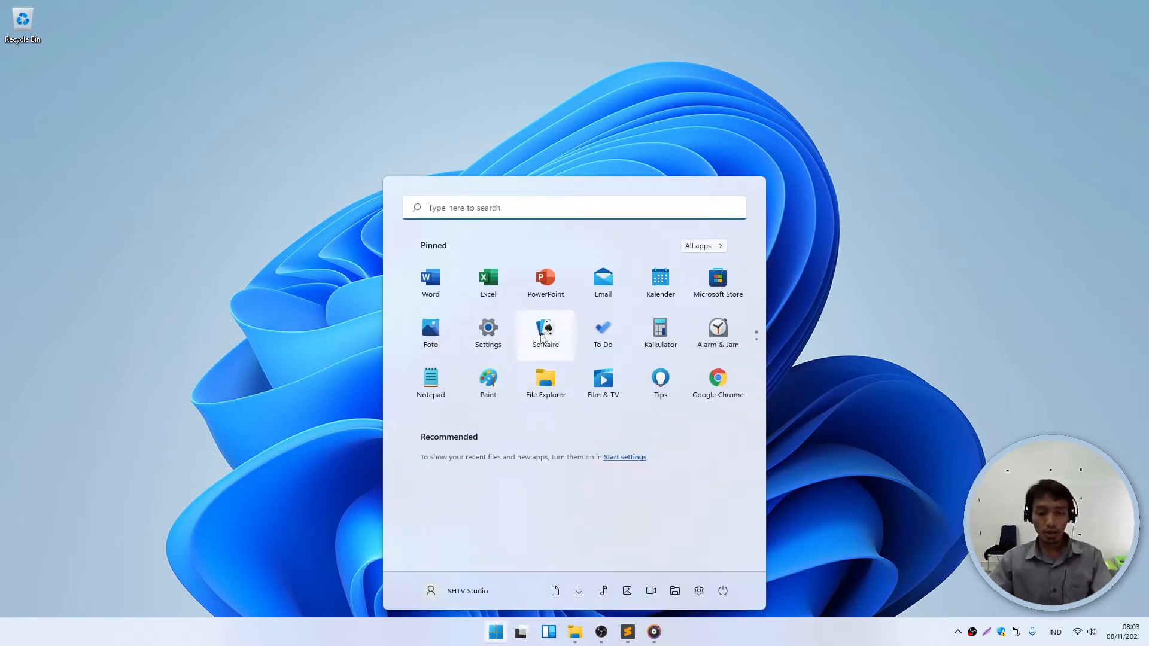
{"action": "left_click", "coordinate": [446, 294]}
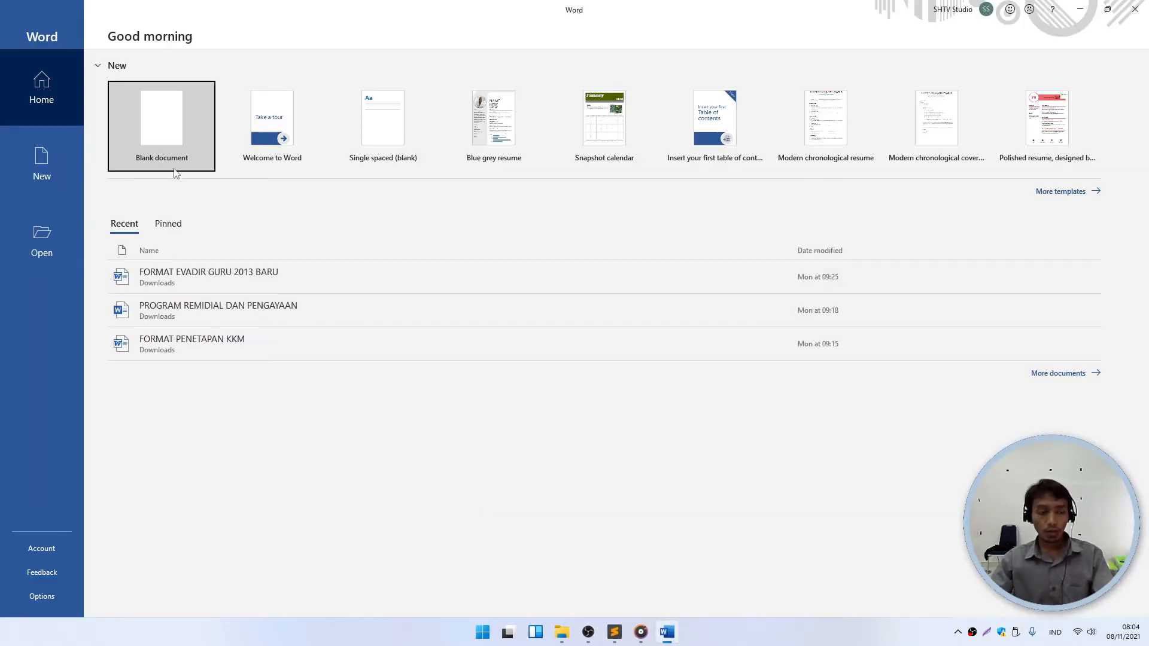
{"action": "left_click", "coordinate": [177, 128]}
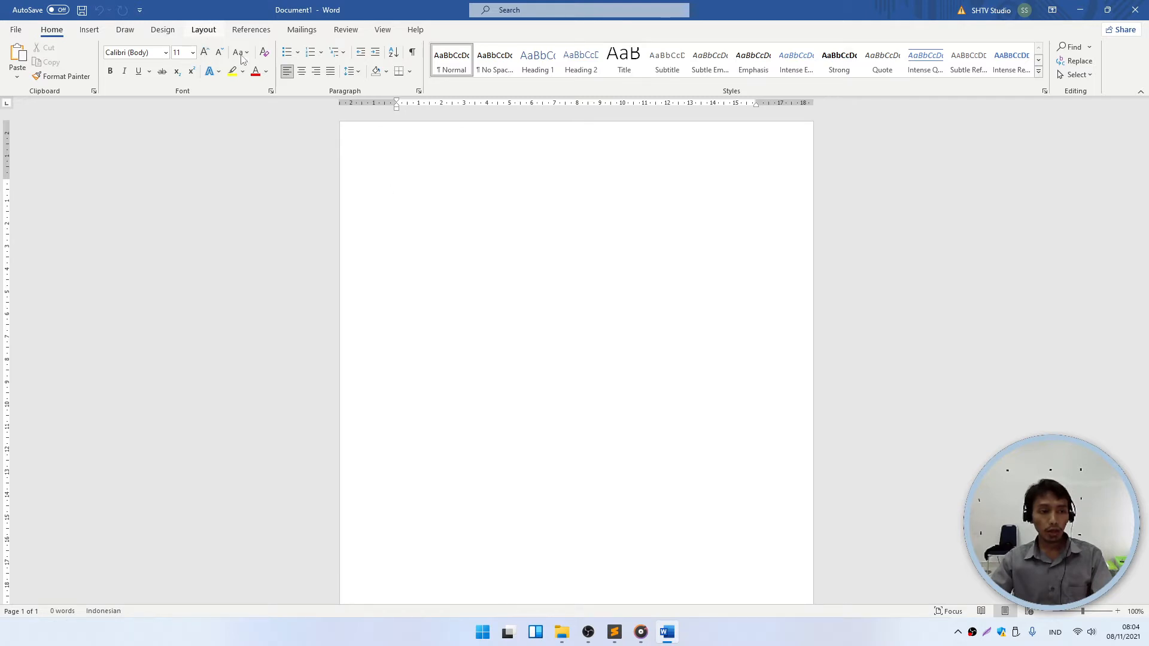
- Bring up the Page Setup dialog from the Layout tab, then close it
{"action": "left_click", "coordinate": [203, 31]}
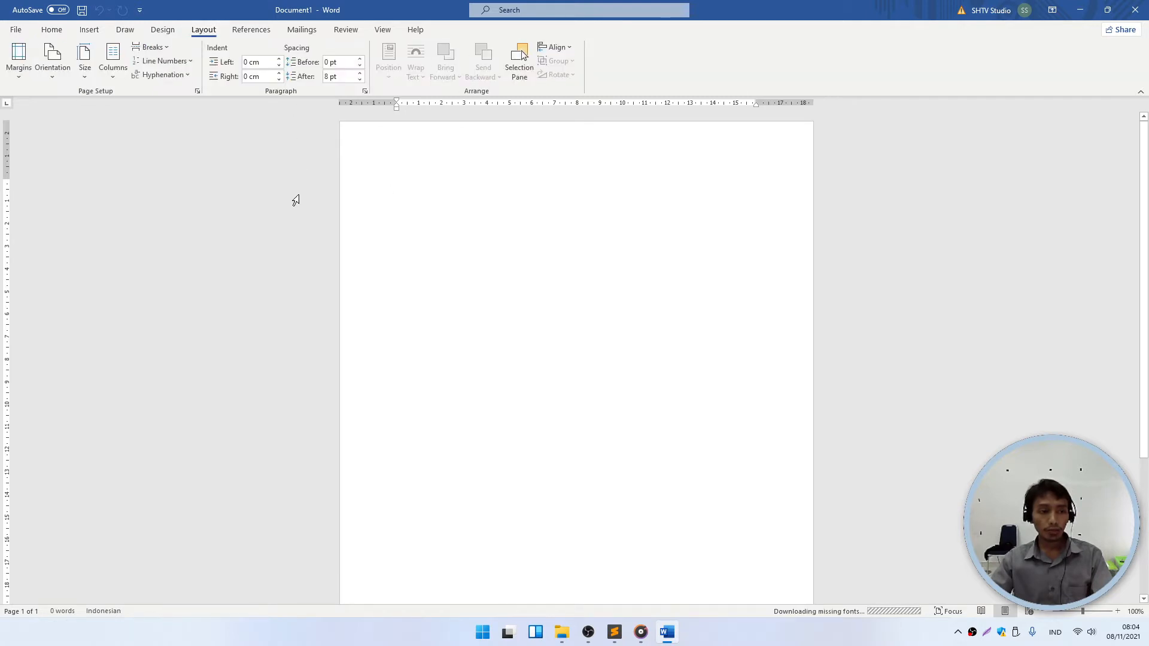
{"action": "left_click", "coordinate": [198, 91]}
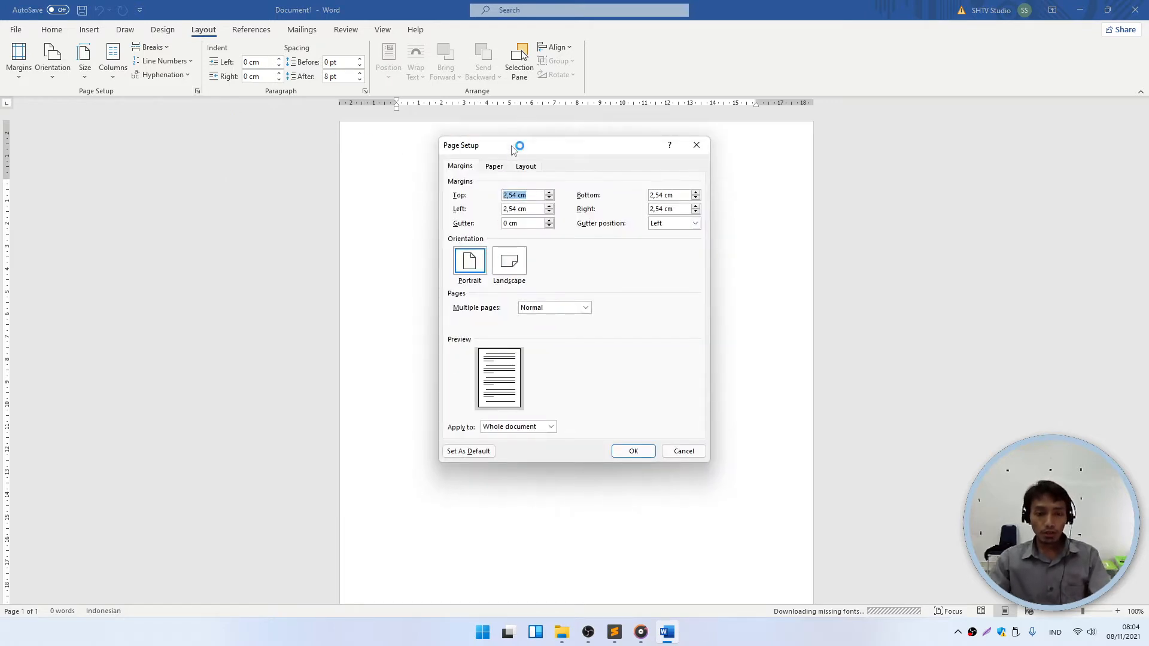
{"action": "left_click_drag", "start_coordinate": [515, 146], "coordinate": [563, 143]}
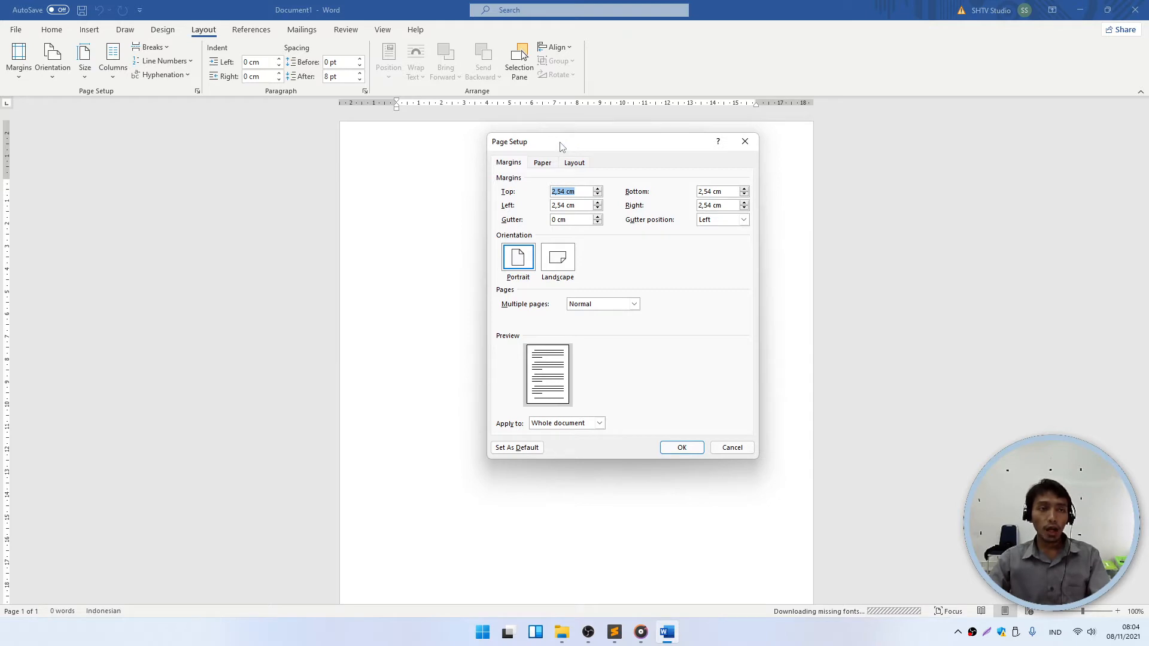
{"action": "key", "text": "Return"}
- Jot the A4 and F4 paper notes on the page, then delete both lines
{"action": "type", "text": "A "}
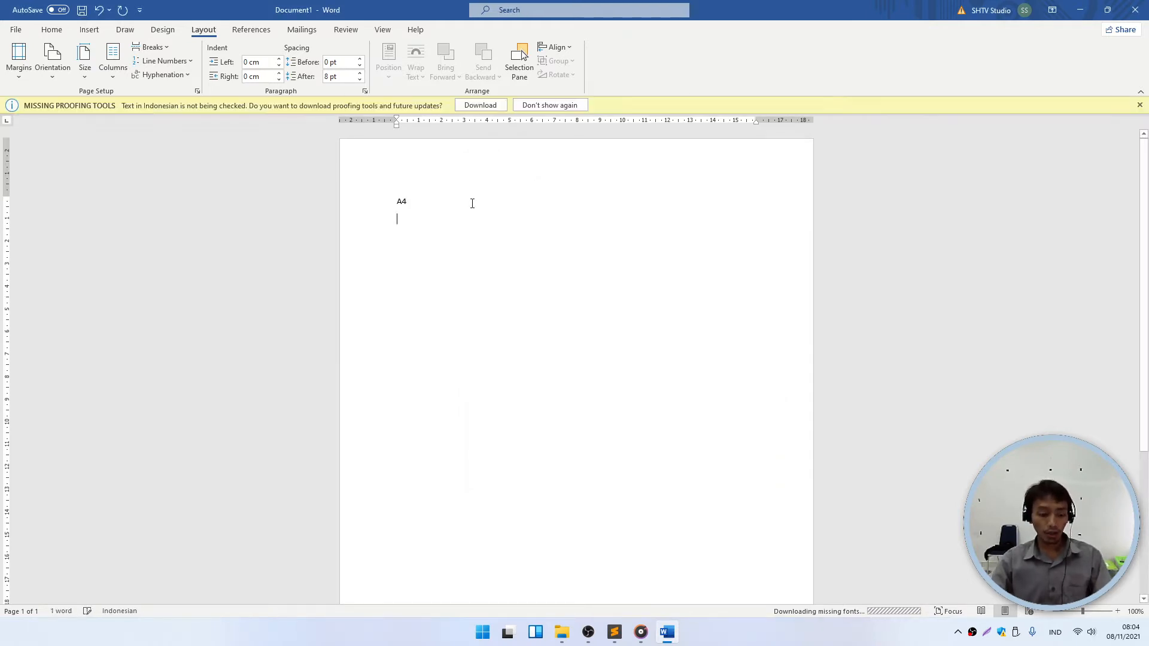
{"action": "type", "text": "F4"}
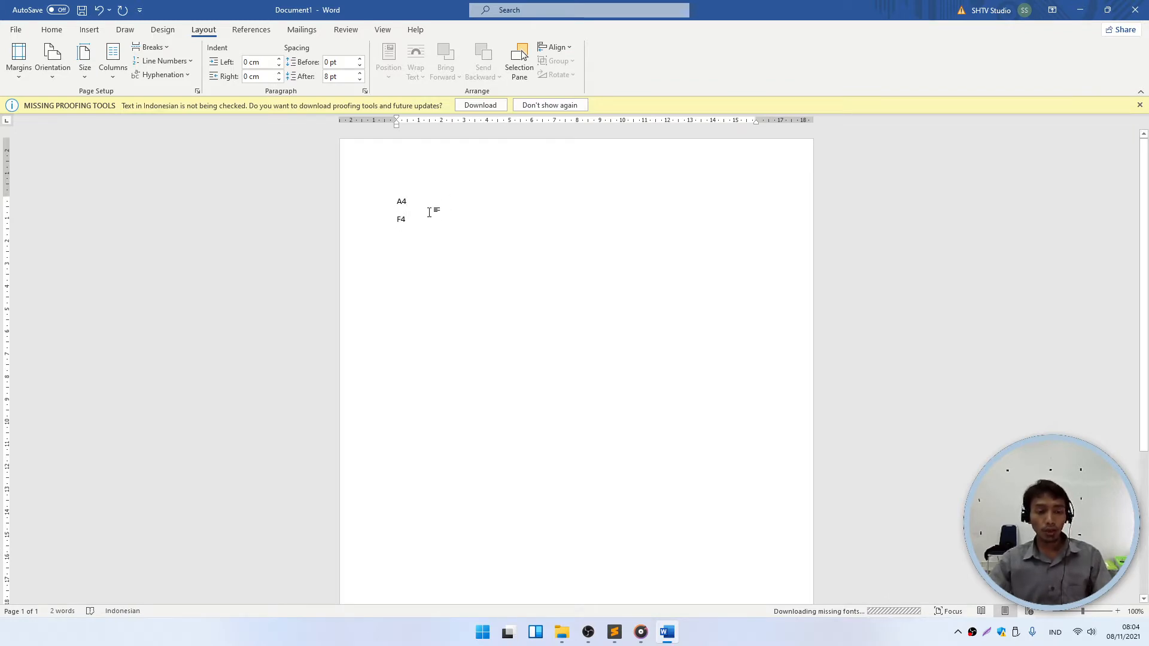
{"action": "left_click", "coordinate": [377, 217]}
{"action": "left_click", "coordinate": [448, 205]}
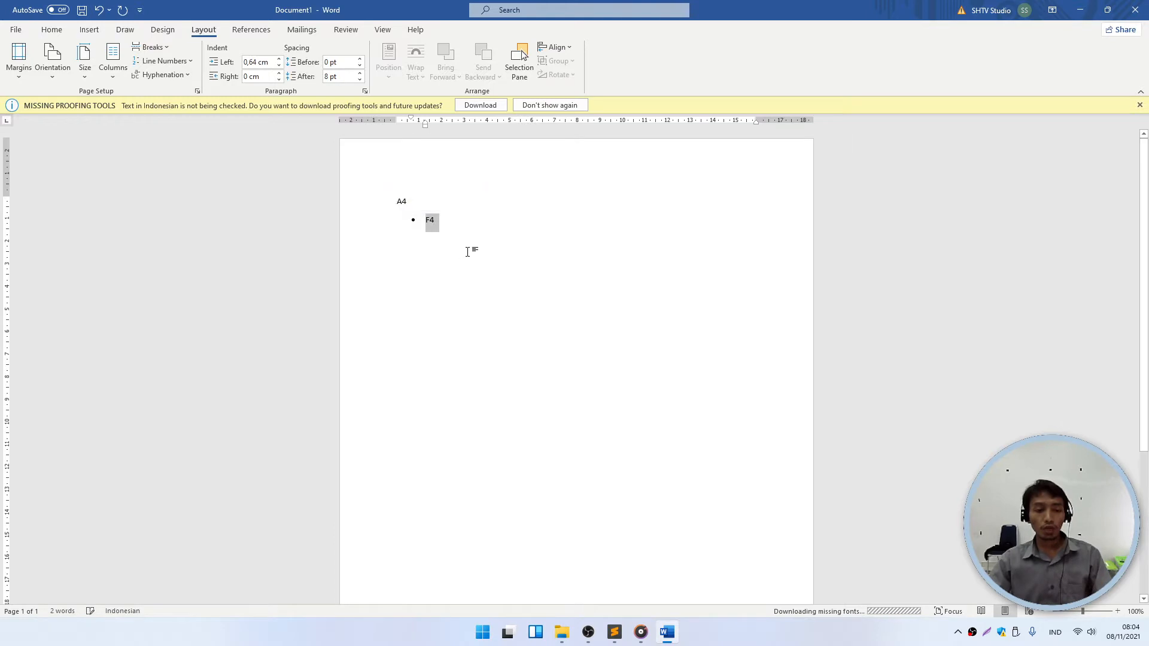
{"action": "key", "text": "ctrl+z"}
{"action": "left_click", "coordinate": [441, 223]}
{"action": "left_click_drag", "start_coordinate": [379, 204], "coordinate": [379, 219]}
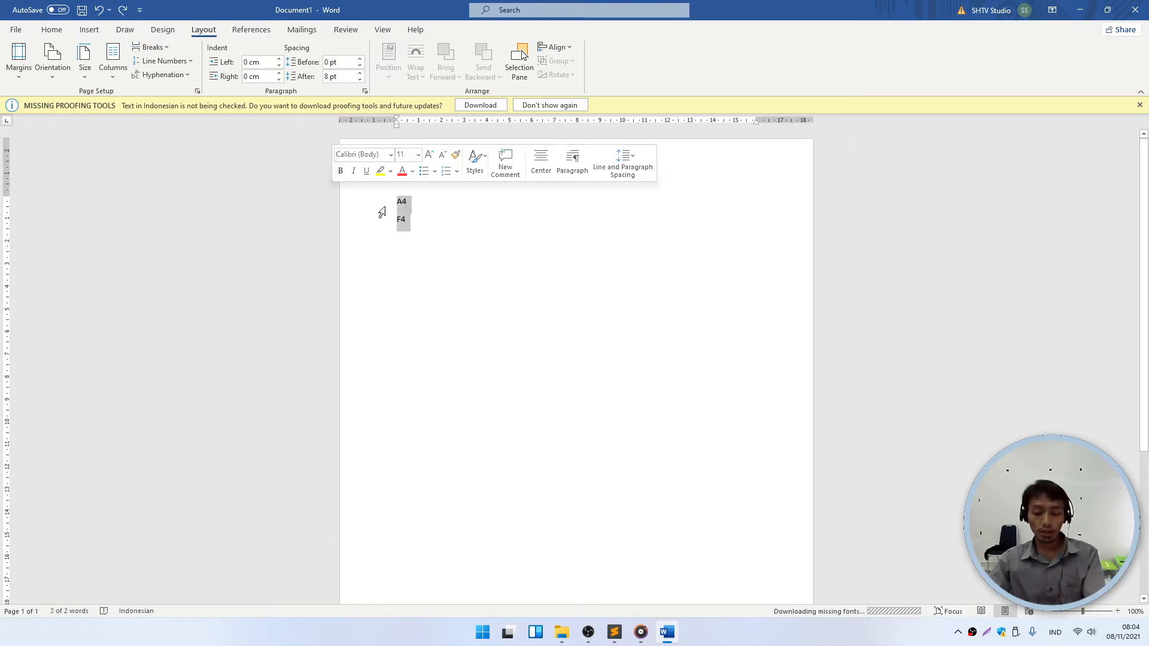
{"action": "key", "text": "BackSpace"}
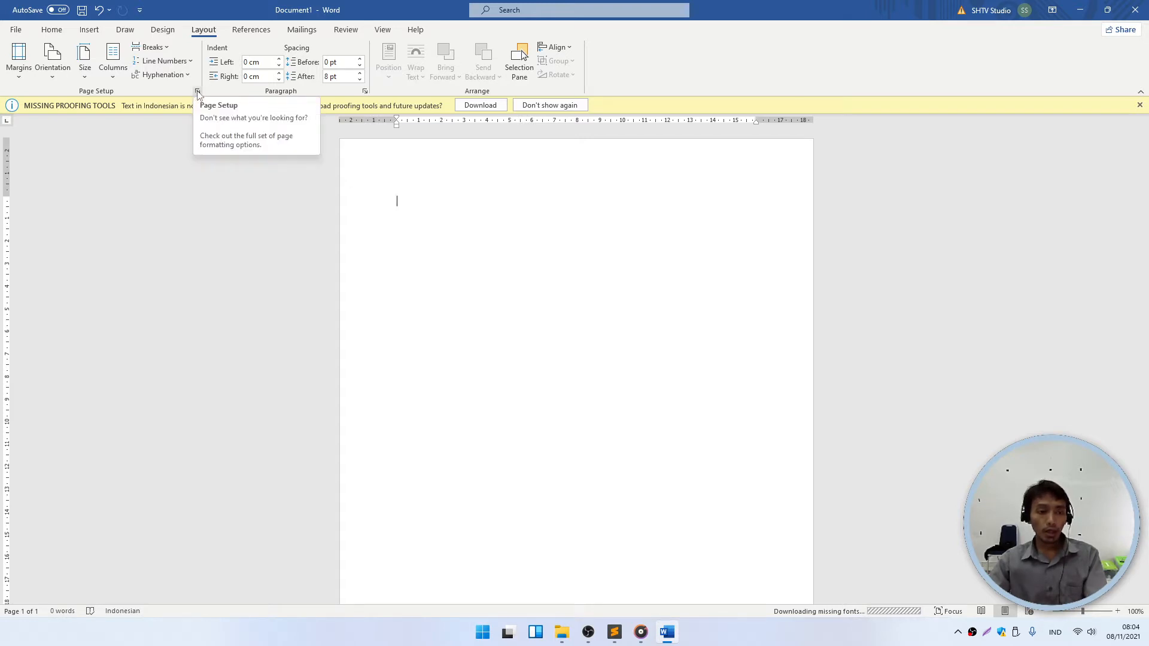
- In Page Setup's Paper settings, check the paper size list while keeping A4
{"action": "left_click", "coordinate": [198, 93]}
{"action": "left_click", "coordinate": [542, 163]}
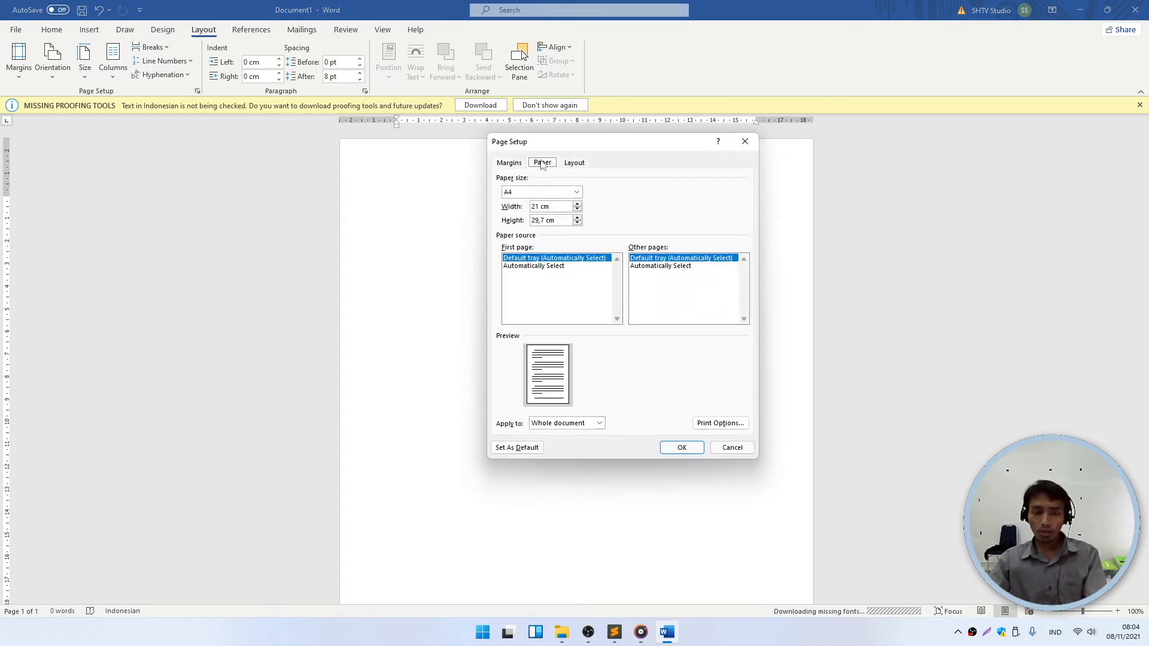
{"action": "left_click", "coordinate": [574, 194]}
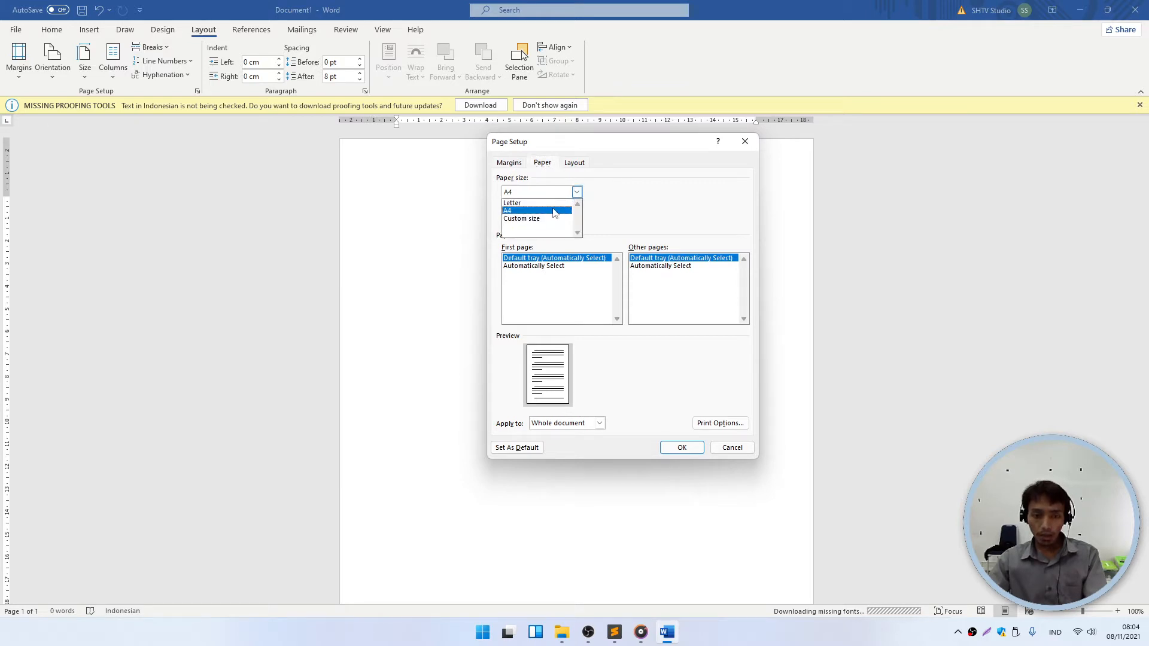
{"action": "left_click", "coordinate": [555, 211]}
{"action": "left_click", "coordinate": [556, 194]}
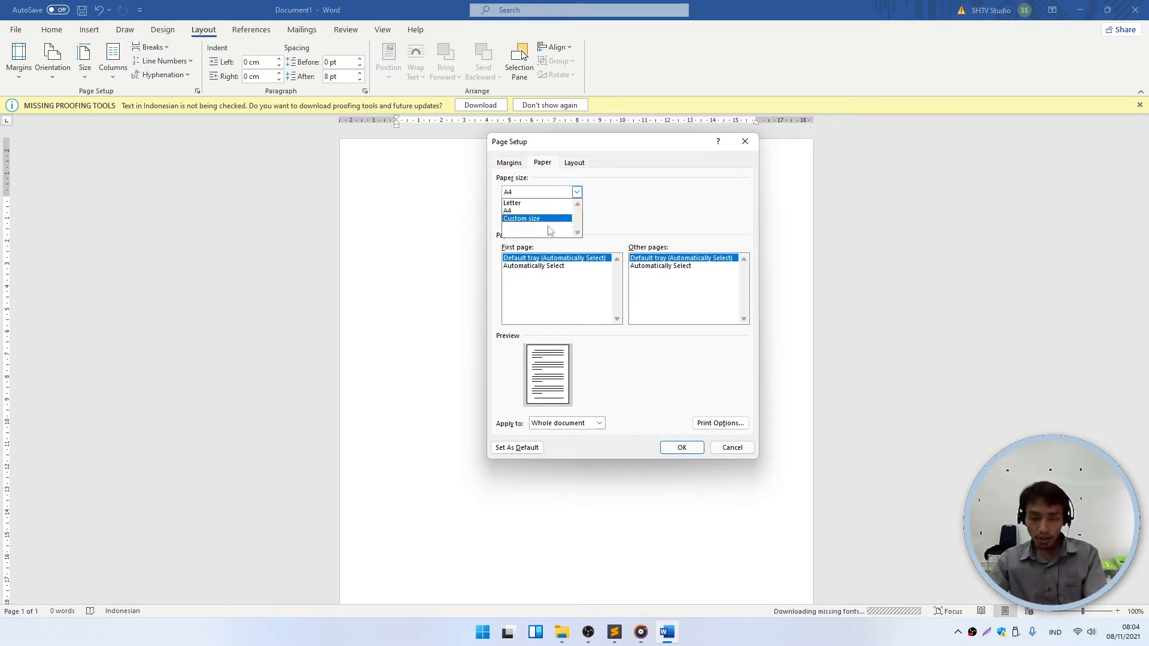
{"action": "left_click", "coordinate": [549, 219]}
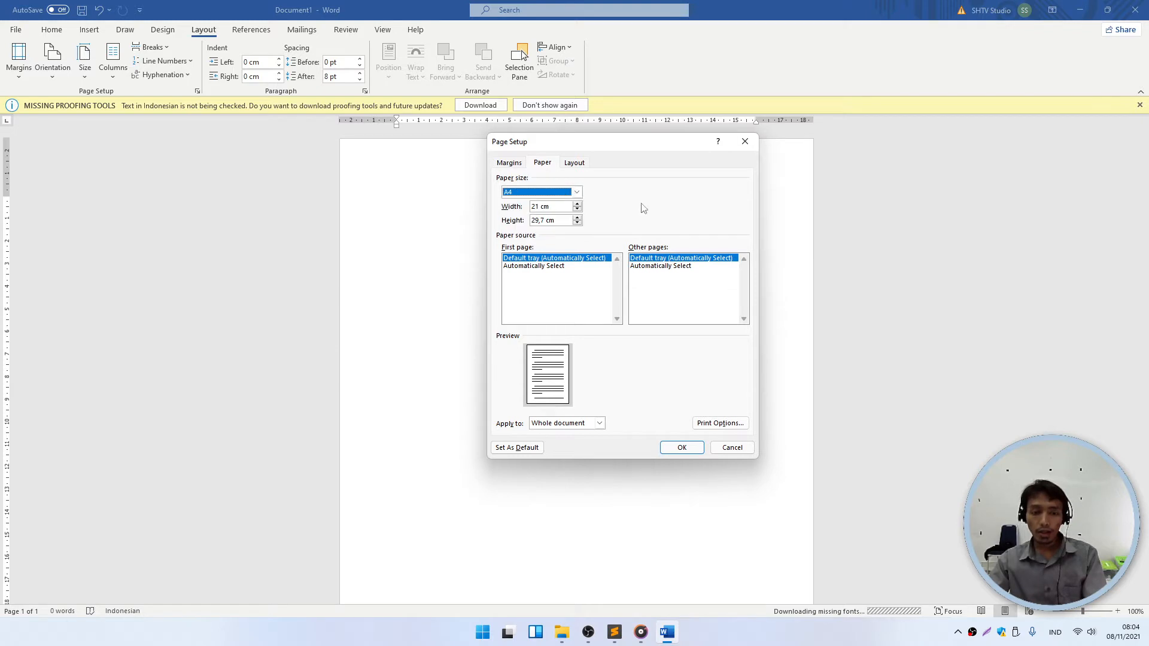
{"action": "left_click", "coordinate": [556, 193]}
{"action": "left_click", "coordinate": [552, 218]}
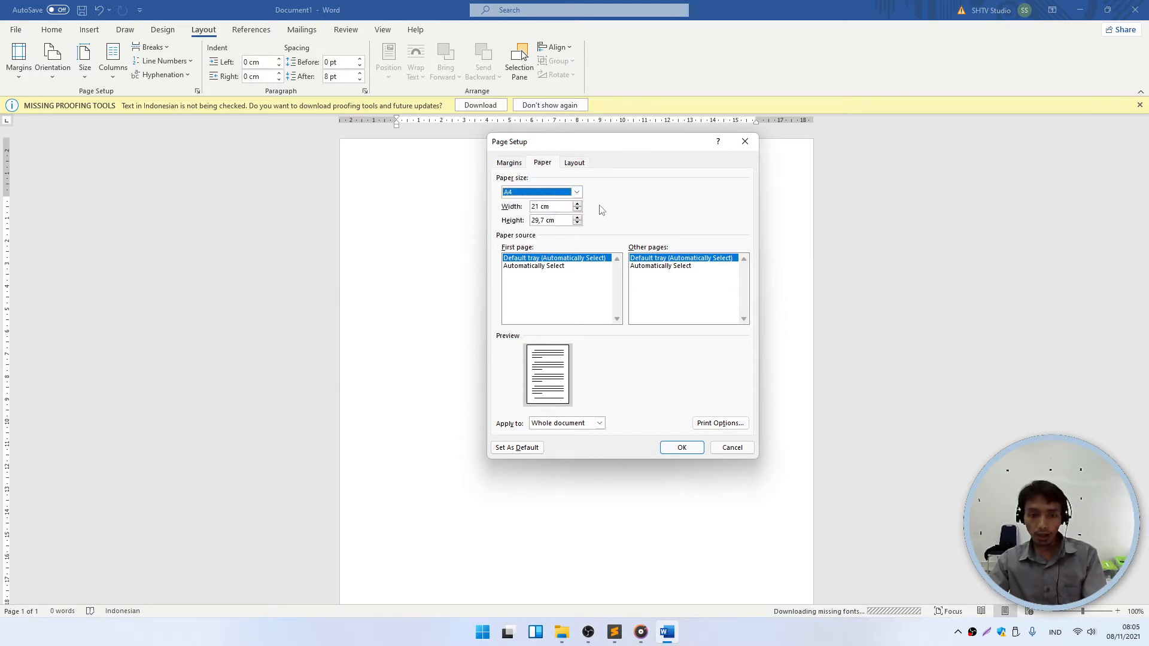
{"action": "left_click", "coordinate": [542, 193]}
{"action": "left_click", "coordinate": [528, 211]}
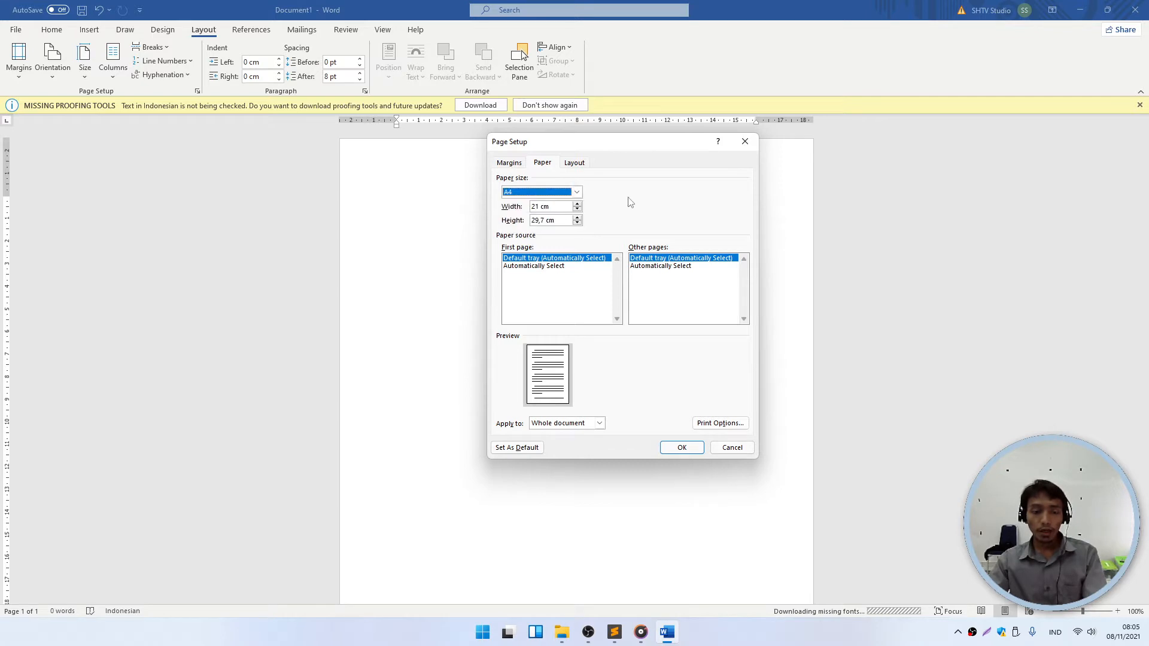
- Change the page height from 29,7 to 33 cm, keeping margins despite the warning
{"action": "left_click_drag", "start_coordinate": [559, 220], "coordinate": [530, 221]}
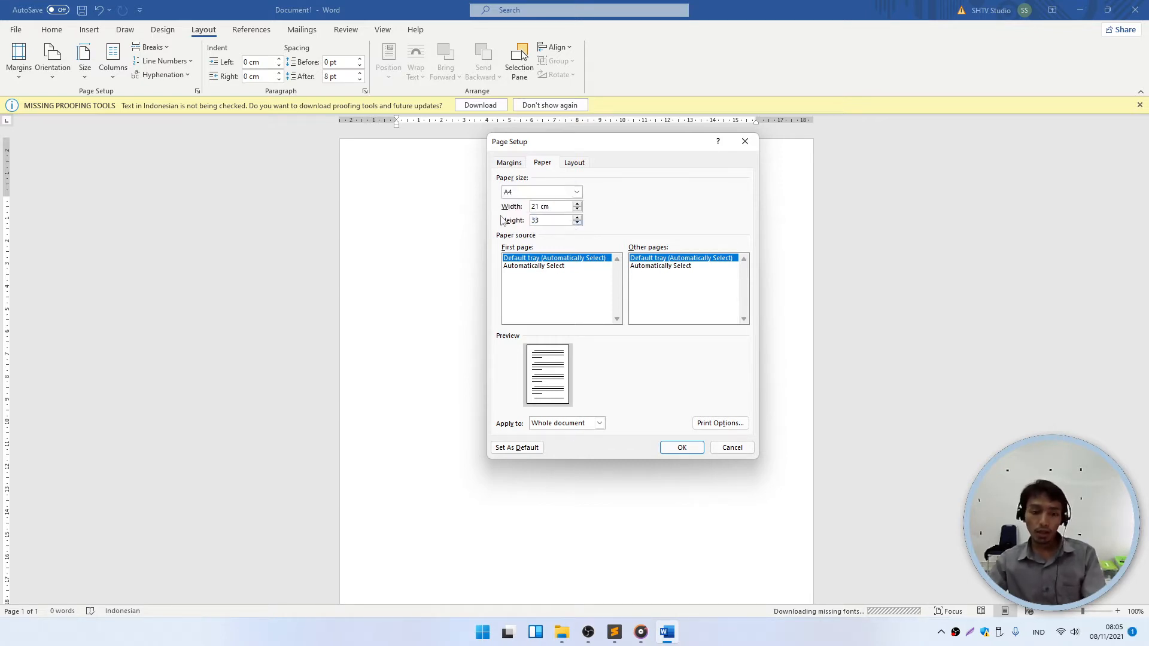
{"action": "left_click", "coordinate": [541, 192]}
{"action": "left_click", "coordinate": [534, 214]}
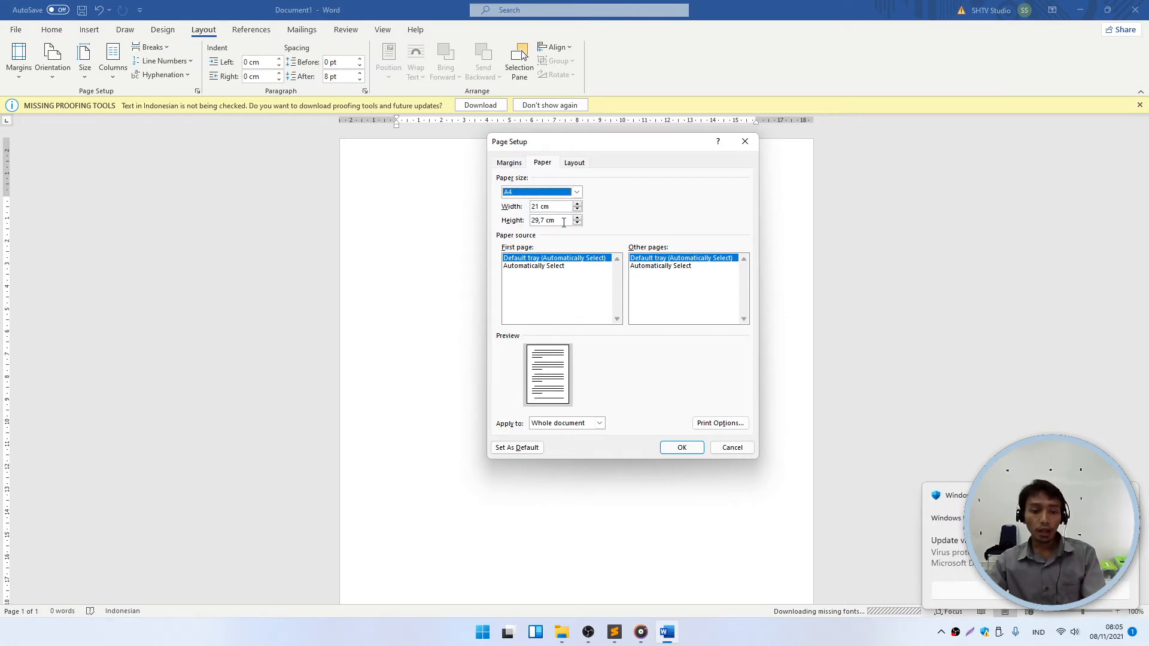
{"action": "left_click_drag", "start_coordinate": [556, 220], "coordinate": [531, 221]}
{"action": "type", "text": "33"}
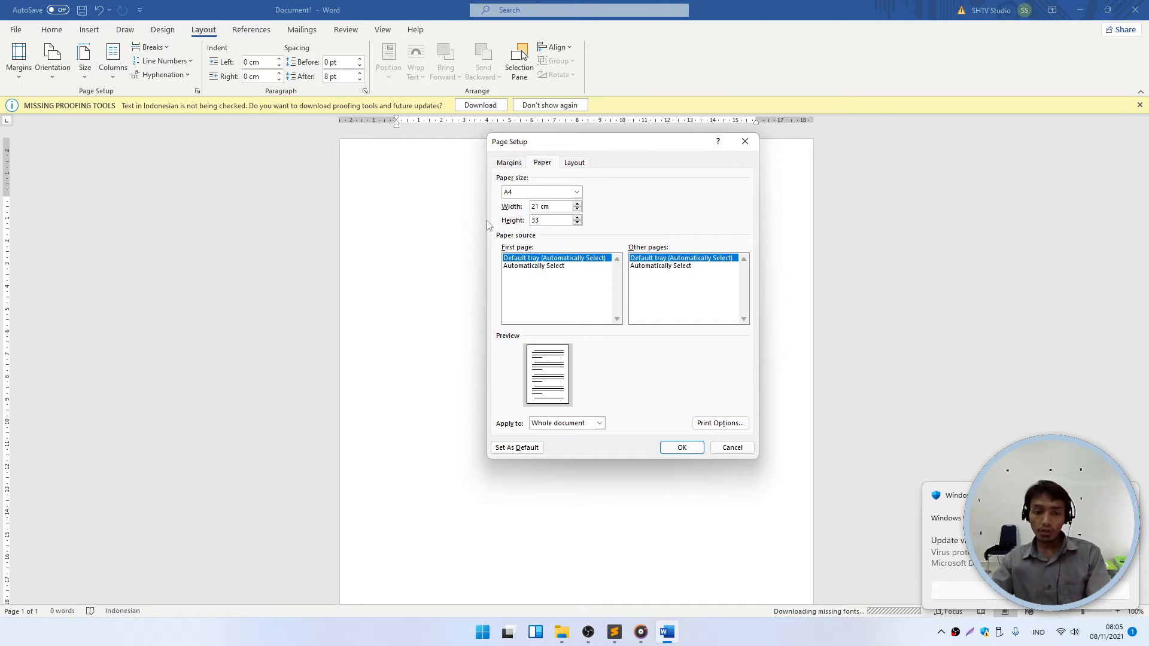
{"action": "left_click", "coordinate": [517, 166]}
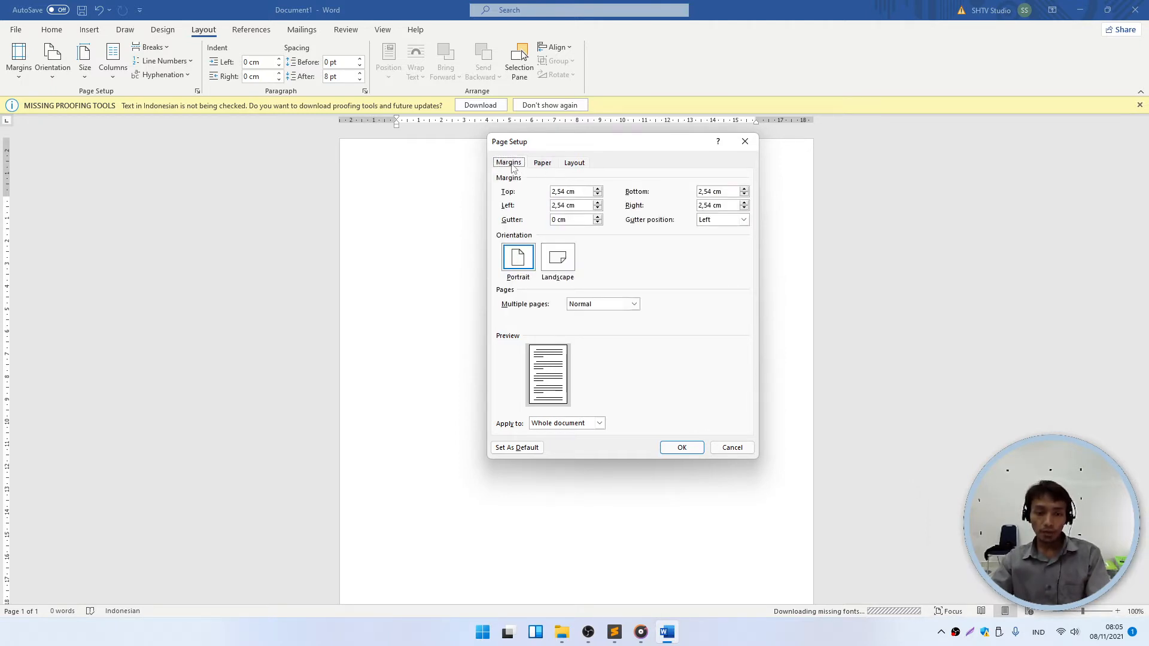
{"action": "left_click", "coordinate": [681, 450]}
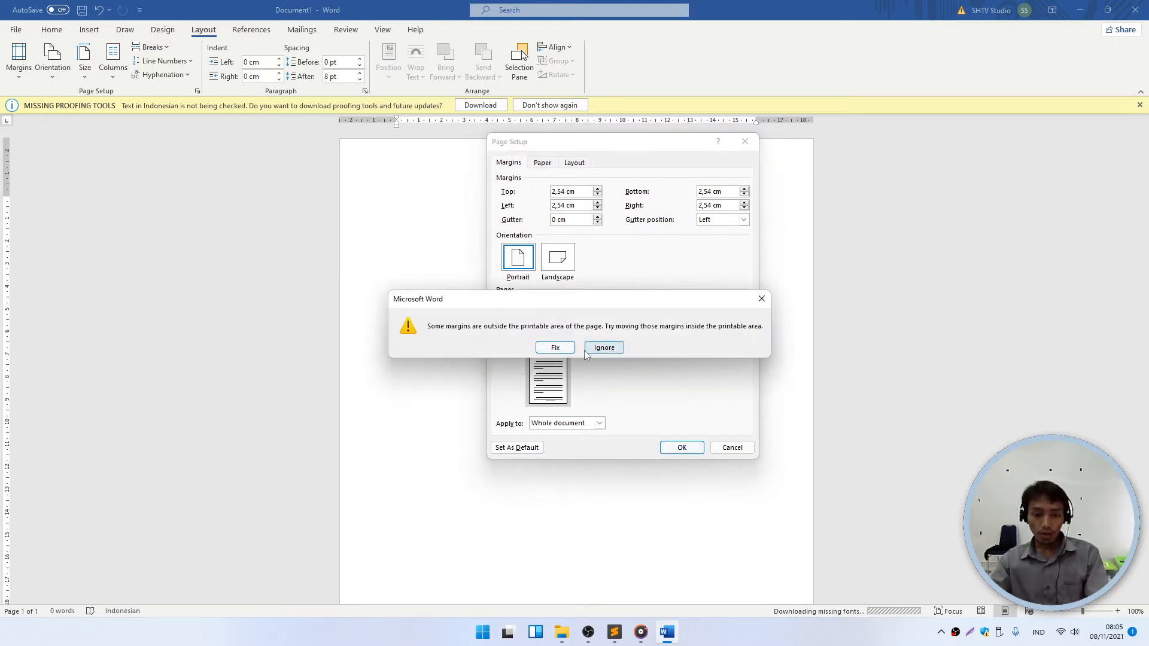
{"action": "left_click", "coordinate": [604, 347]}
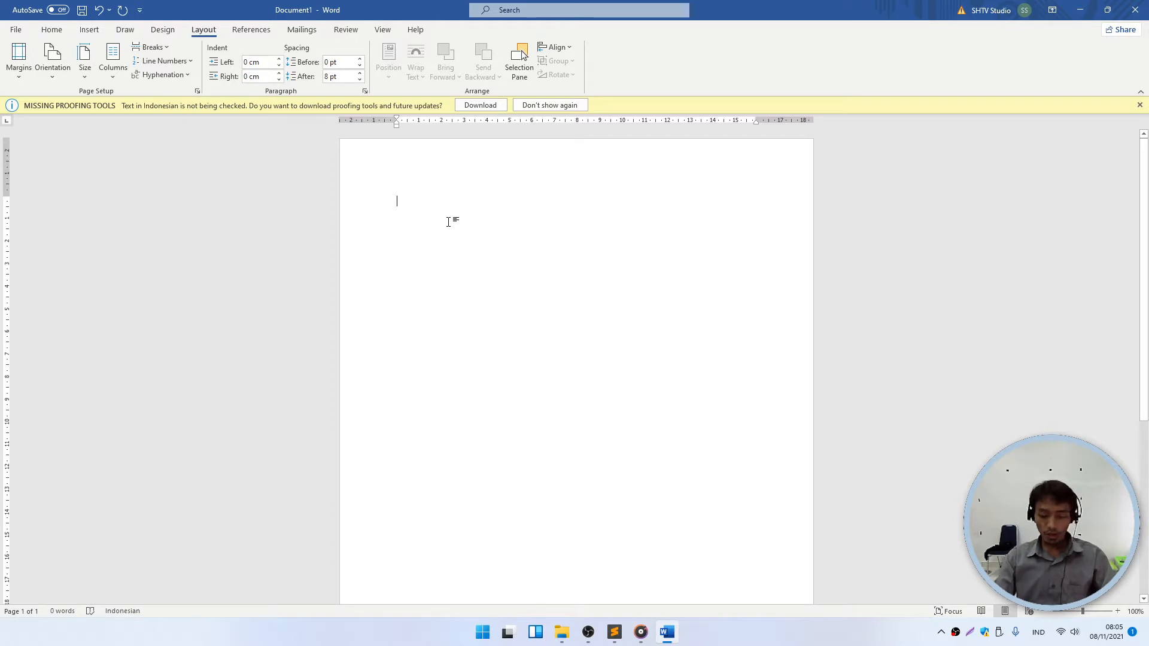
- Type 'Saya sedang makan' and practise selecting the line and its words
{"action": "type", "text": "Saya se"}
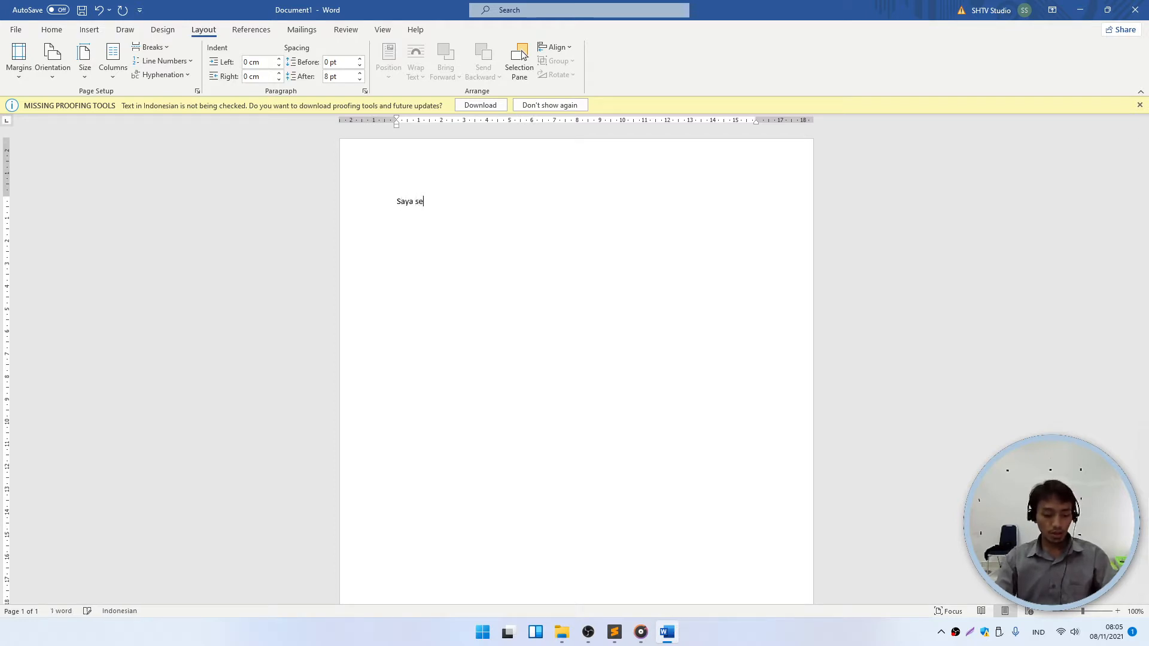
{"action": "type", "text": "dang makan"}
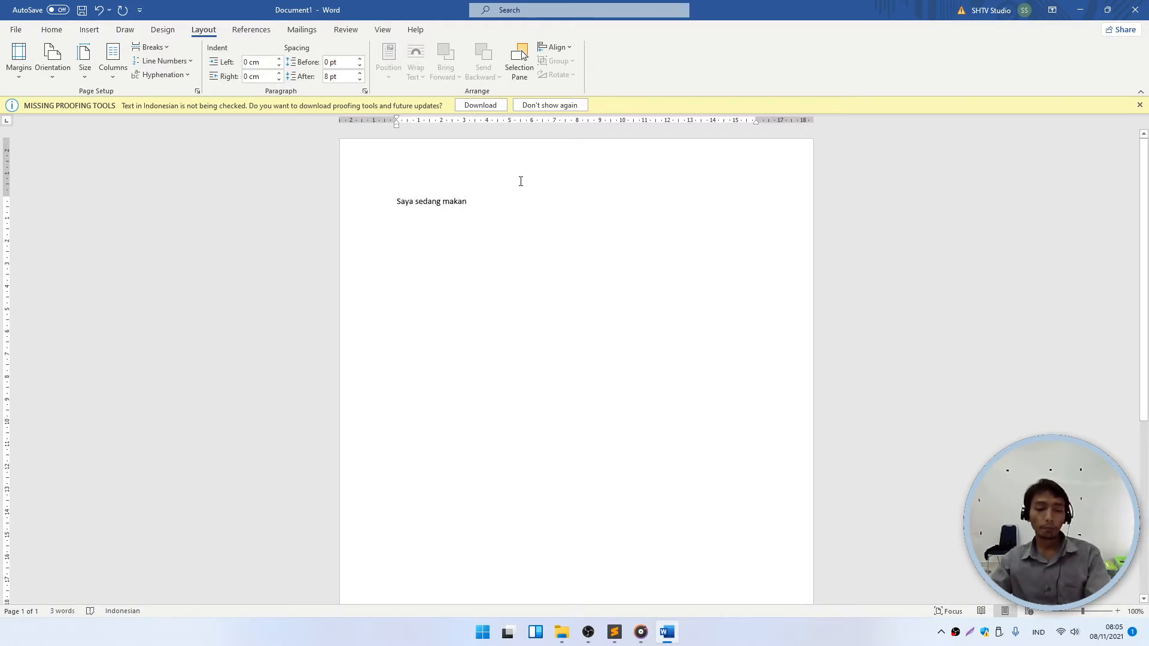
{"action": "left_click", "coordinate": [381, 197]}
{"action": "left_click", "coordinate": [410, 226]}
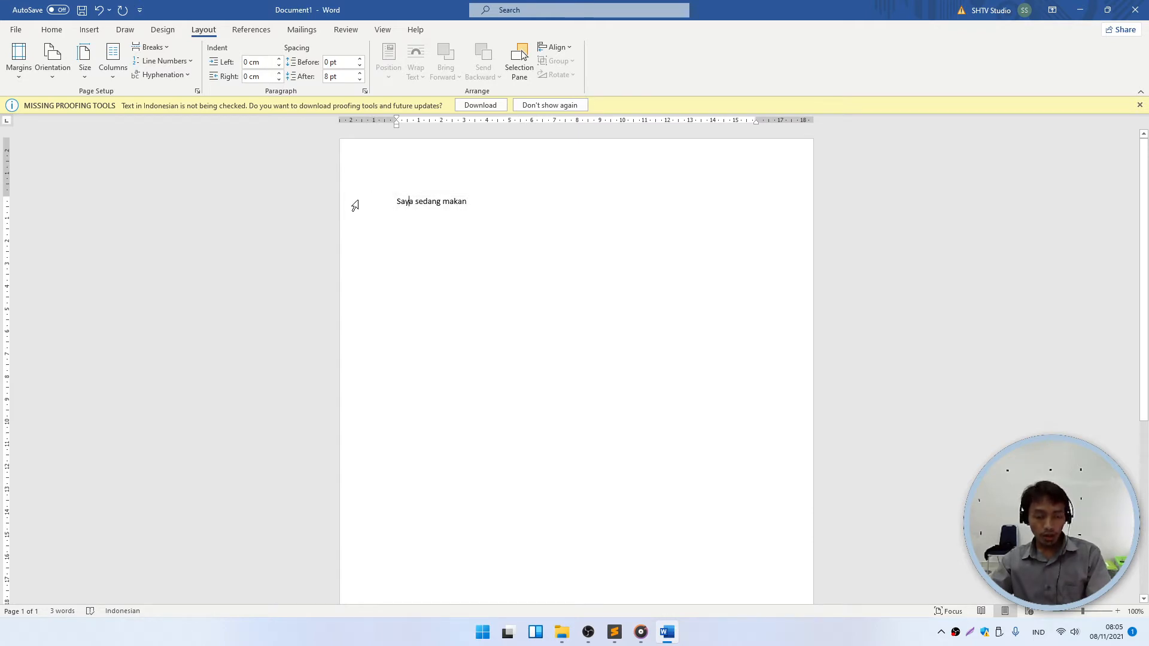
{"action": "left_click", "coordinate": [395, 204]}
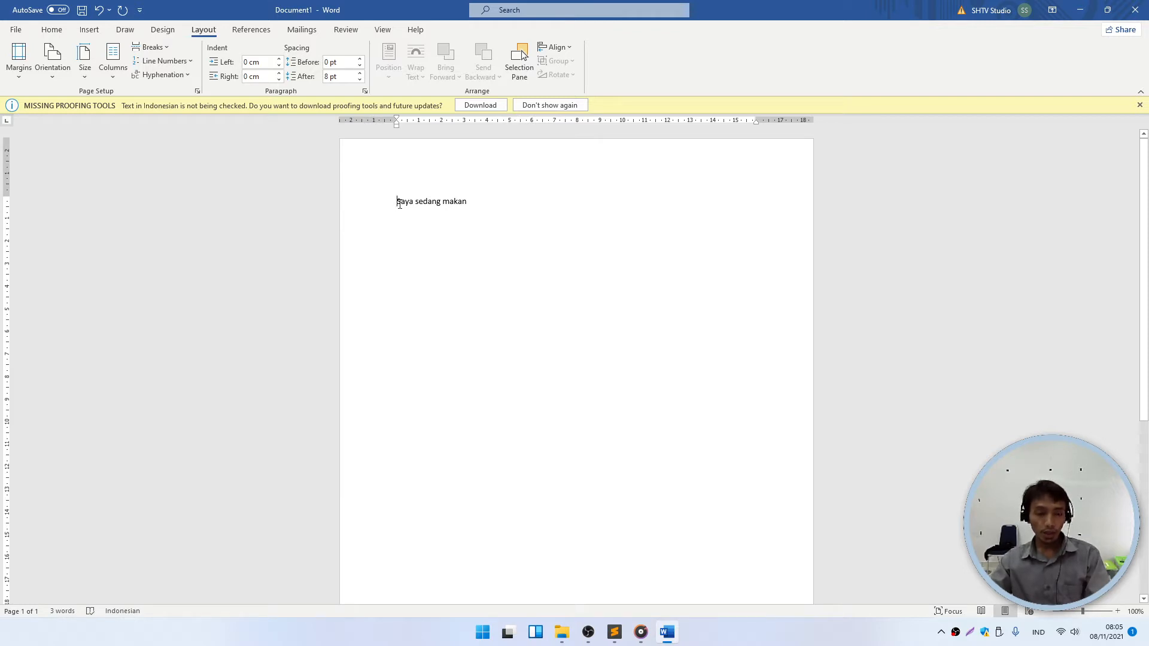
{"action": "left_click_drag", "start_coordinate": [394, 201], "coordinate": [469, 203]}
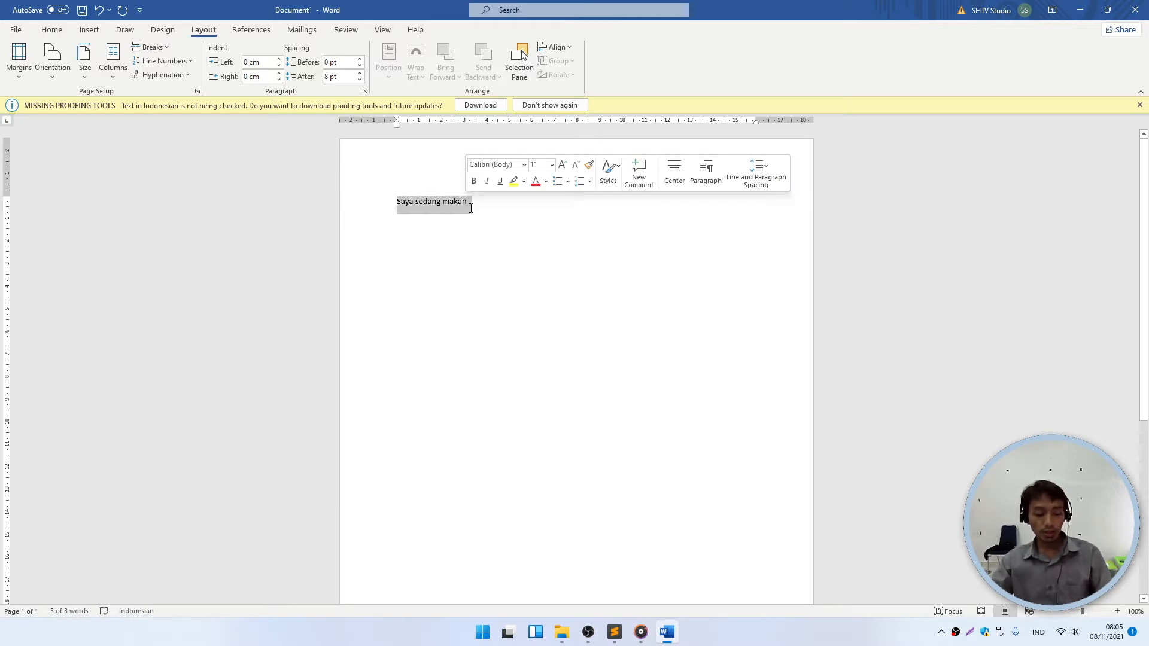
{"action": "left_click", "coordinate": [503, 223]}
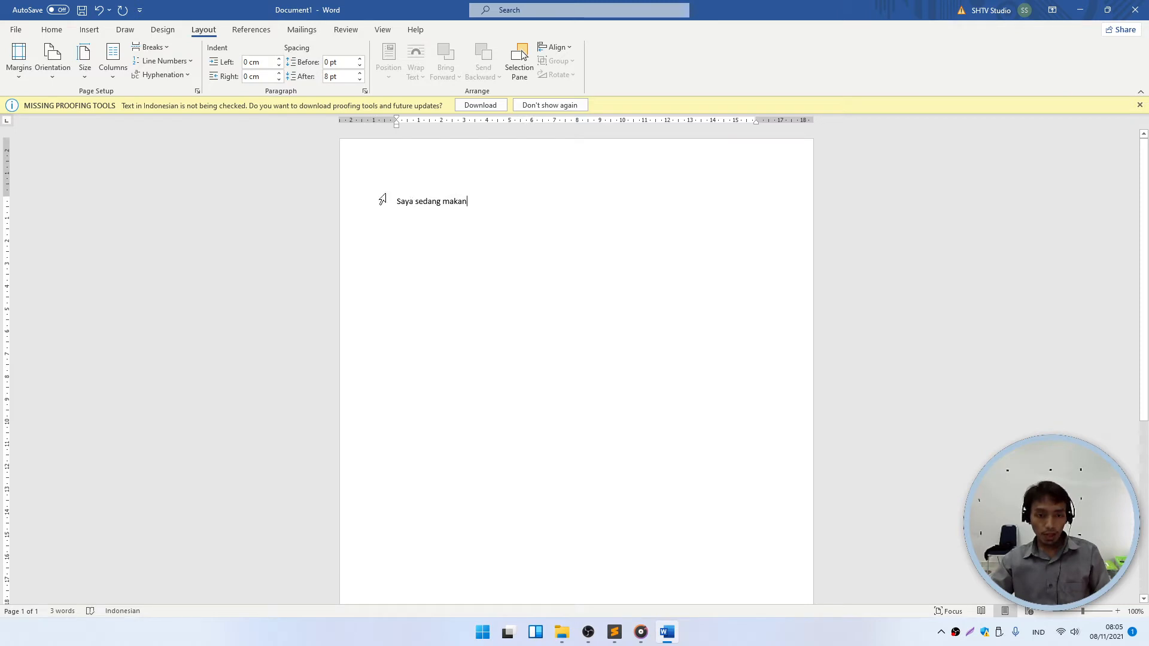
{"action": "left_click_drag", "start_coordinate": [395, 202], "coordinate": [442, 203]}
{"action": "left_click", "coordinate": [436, 225]}
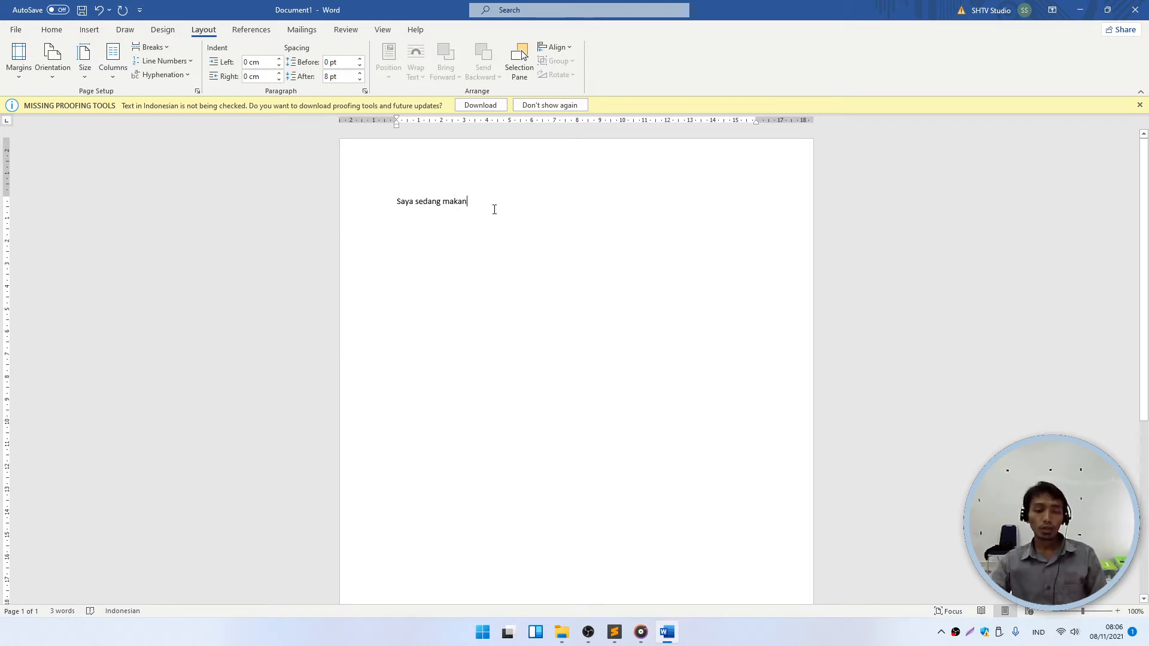
{"action": "key", "text": "ctrl+shift+Left"}
{"action": "key", "text": "ctrl+shift+Left"}
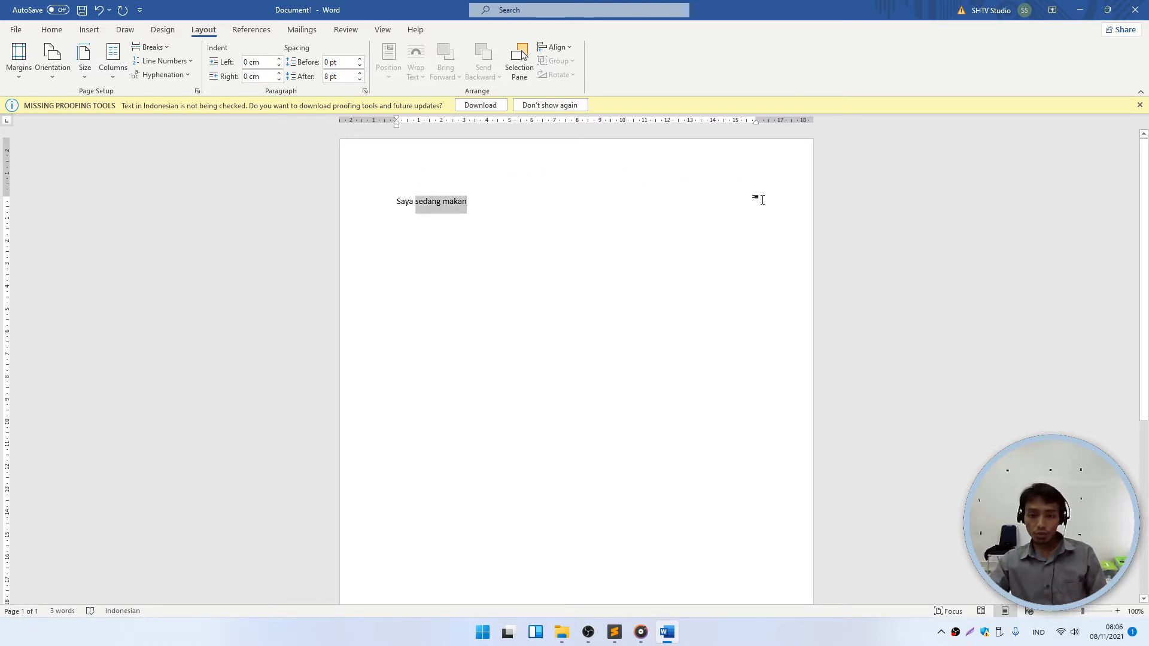
{"action": "key", "text": "Right"}
{"action": "scroll", "coordinate": [598, 479], "scroll_direction": "down", "scroll_amount": 8}
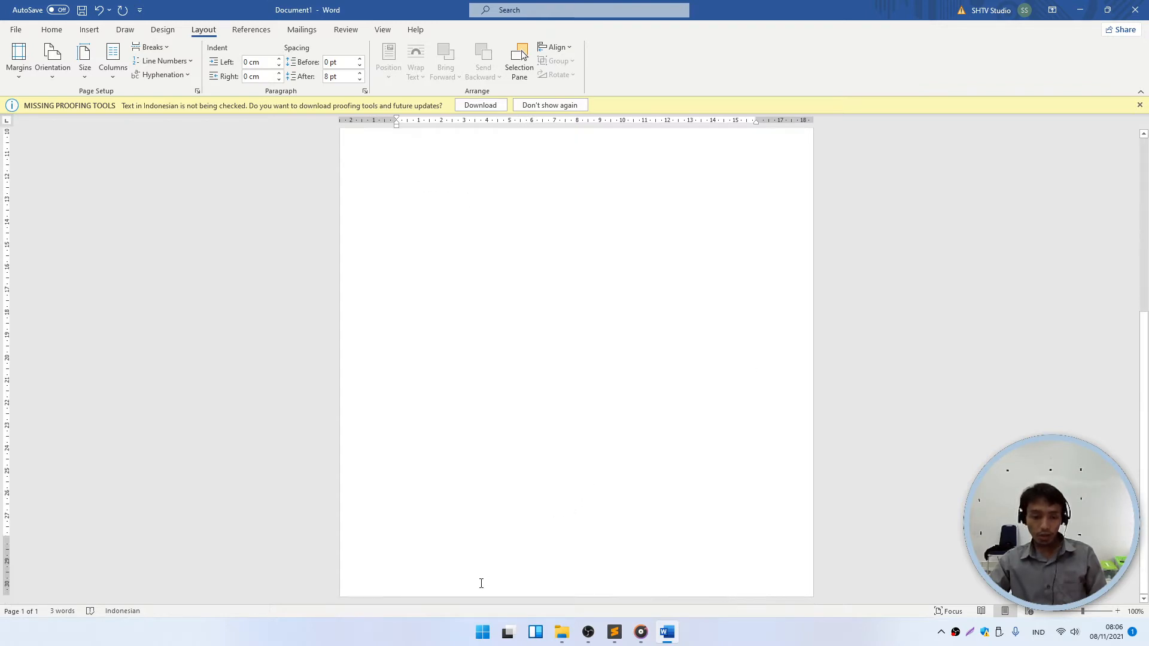
{"action": "scroll", "coordinate": [512, 430], "scroll_direction": "up", "scroll_amount": 8}
{"action": "scroll", "coordinate": [511, 431], "scroll_direction": "up", "scroll_amount": 1}
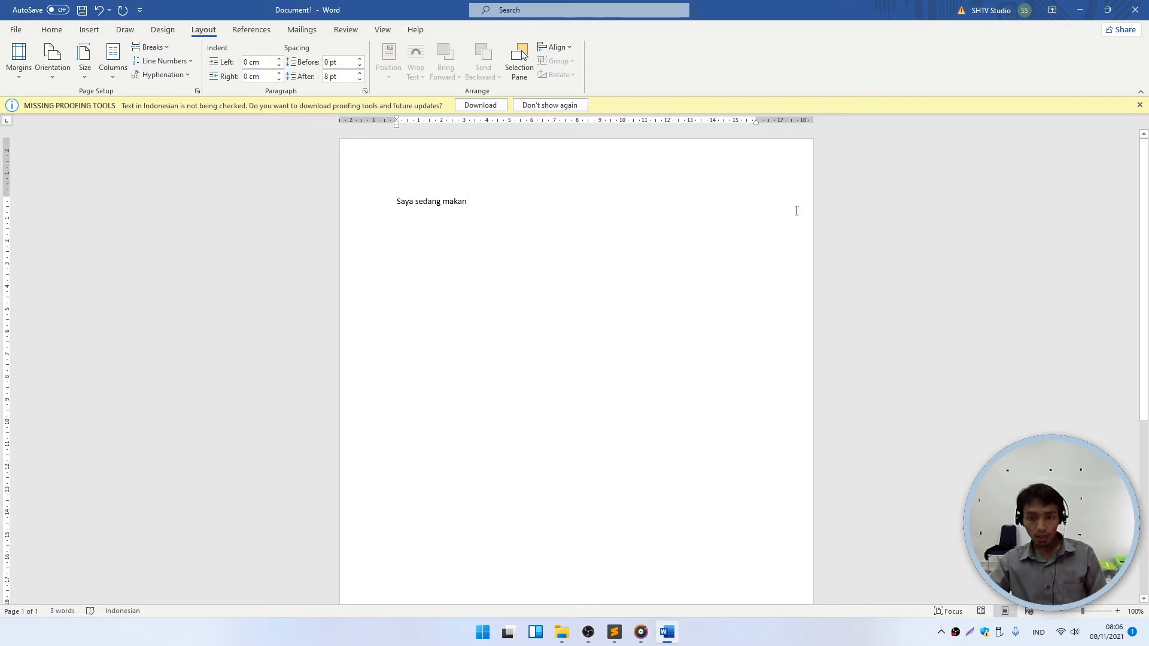
- Copy the sentence and paste two copies at the end of the line
{"action": "left_click", "coordinate": [343, 201]}
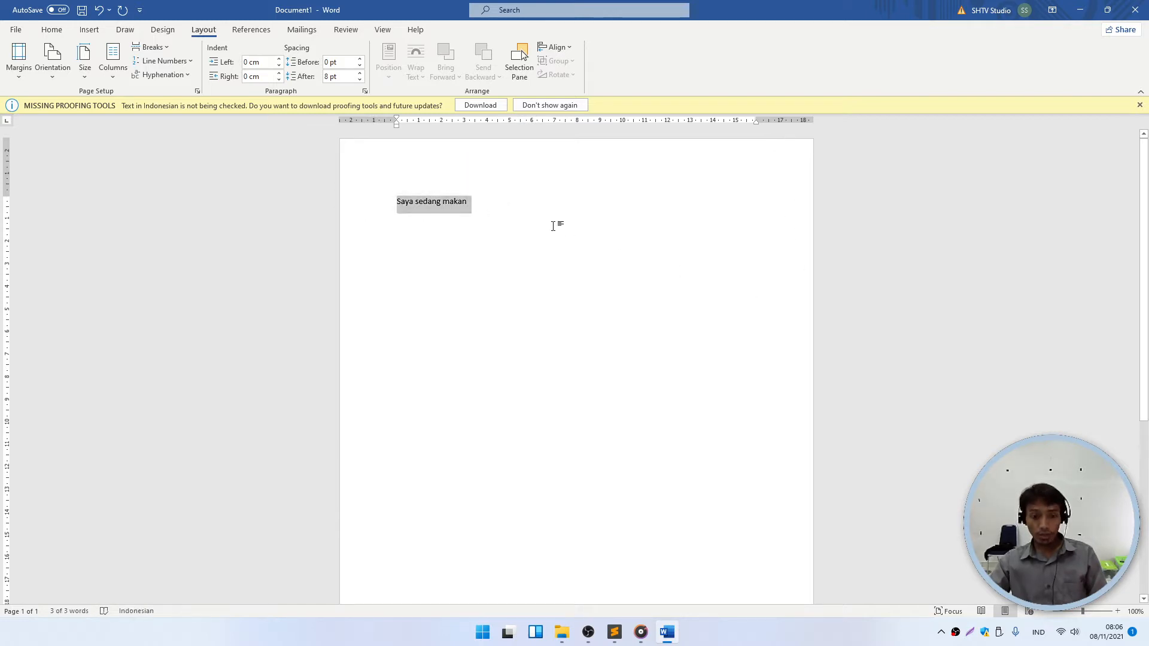
{"action": "key", "text": "ctrl+c"}
{"action": "left_click", "coordinate": [505, 206]}
{"action": "key", "text": "ctrl+v"}
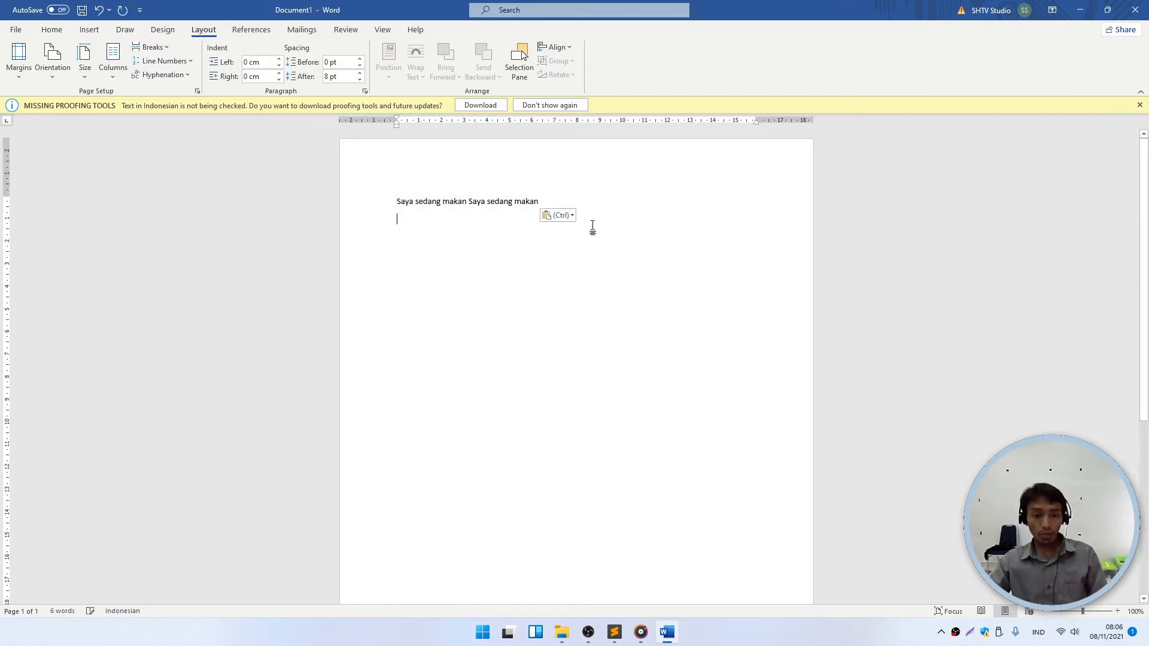
{"action": "key", "text": "ctrl+v"}
- Copy the longer first line, paste more copies, and dismiss the missing proofing tools notice
{"action": "mouse_move", "coordinate": [547, 201]}
{"action": "left_mouse_down"}
{"action": "mouse_move", "coordinate": [397, 201]}
{"action": "mouse_move", "coordinate": [536, 202]}
{"action": "left_mouse_up"}
{"action": "left_click", "coordinate": [397, 202]}
{"action": "left_click_drag", "start_coordinate": [539, 199], "coordinate": [542, 202]}
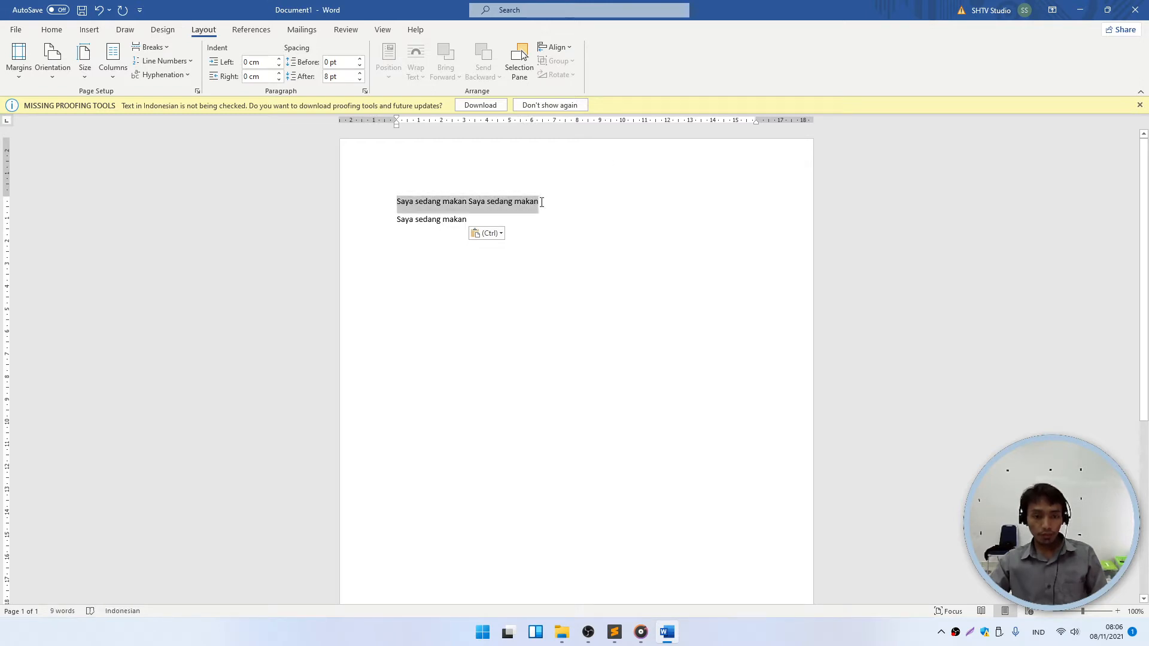
{"action": "key", "text": "ctrl+c"}
{"action": "left_click", "coordinate": [597, 200]}
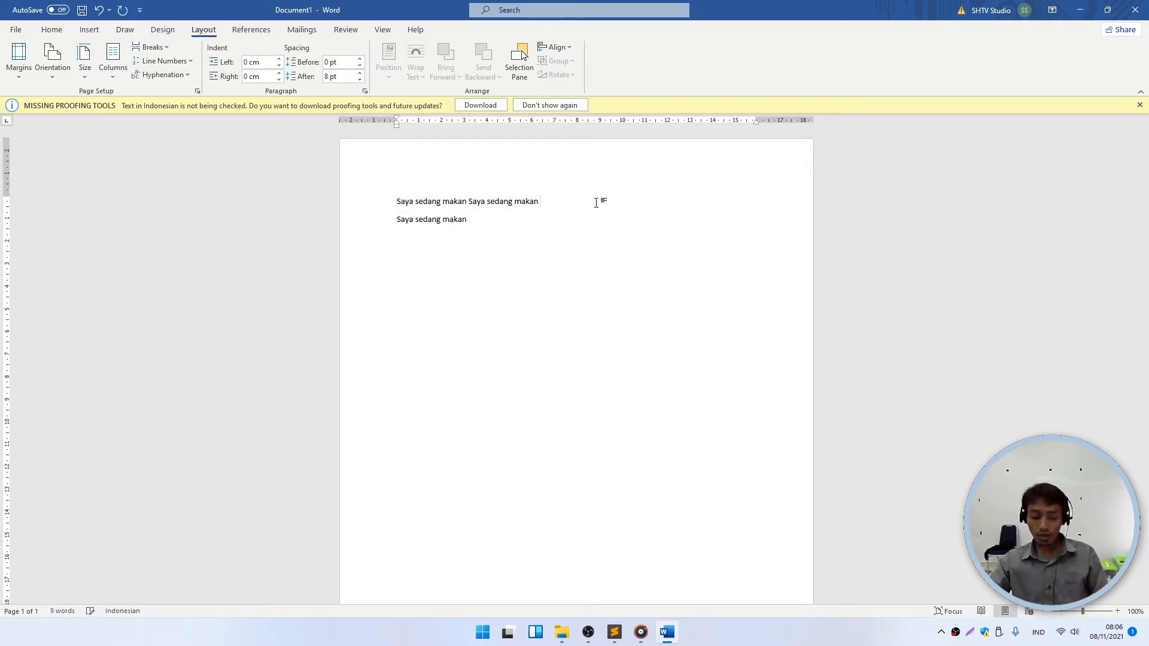
{"action": "key", "text": "ctrl+v"}
{"action": "key", "text": "ctrl+v"}
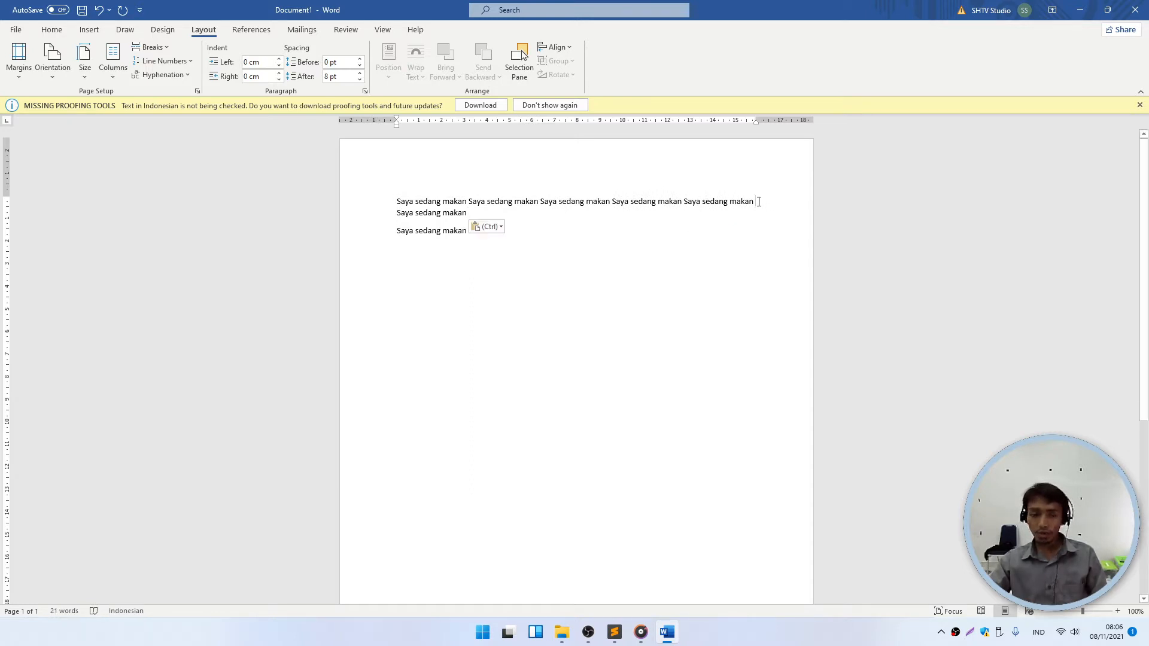
{"action": "key", "text": "ctrl+v"}
{"action": "key", "text": "ctrl+v"}
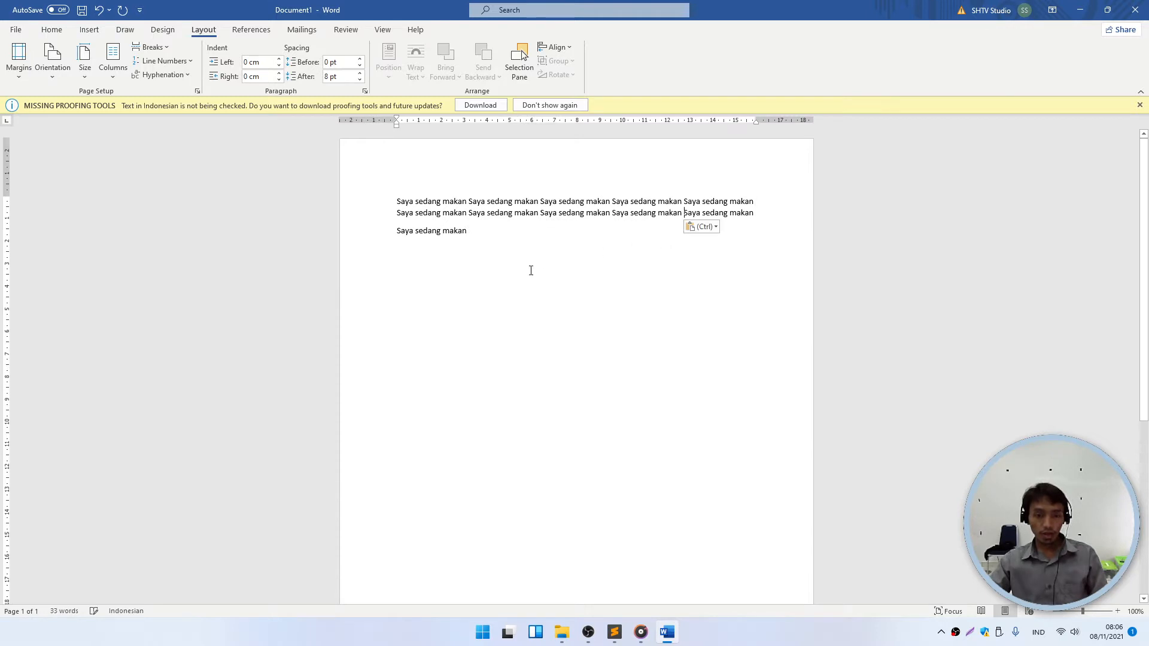
{"action": "scroll", "coordinate": [474, 461], "scroll_direction": "down", "scroll_amount": 5}
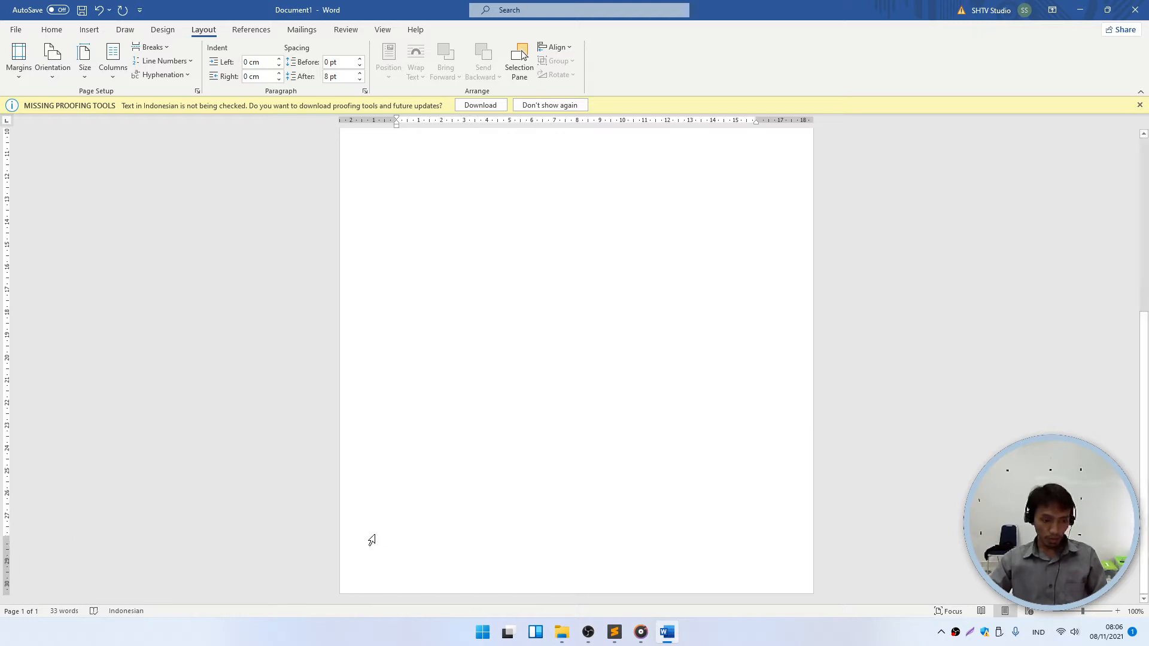
{"action": "scroll", "coordinate": [423, 359], "scroll_direction": "up", "scroll_amount": 5}
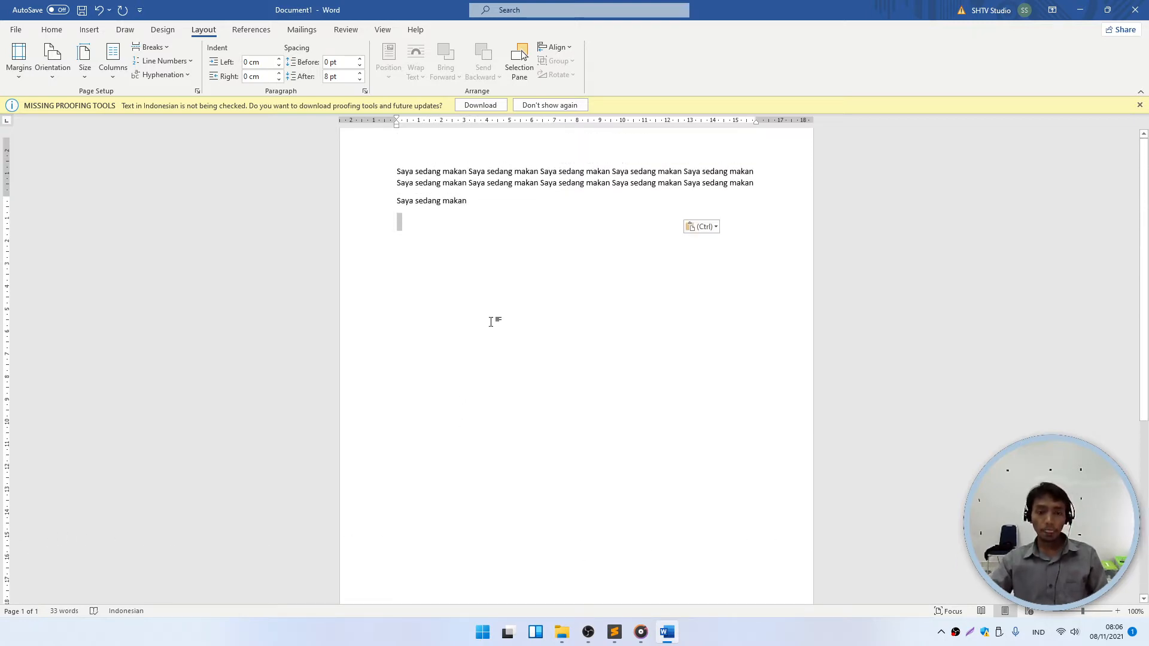
{"action": "left_click", "coordinate": [1139, 106]}
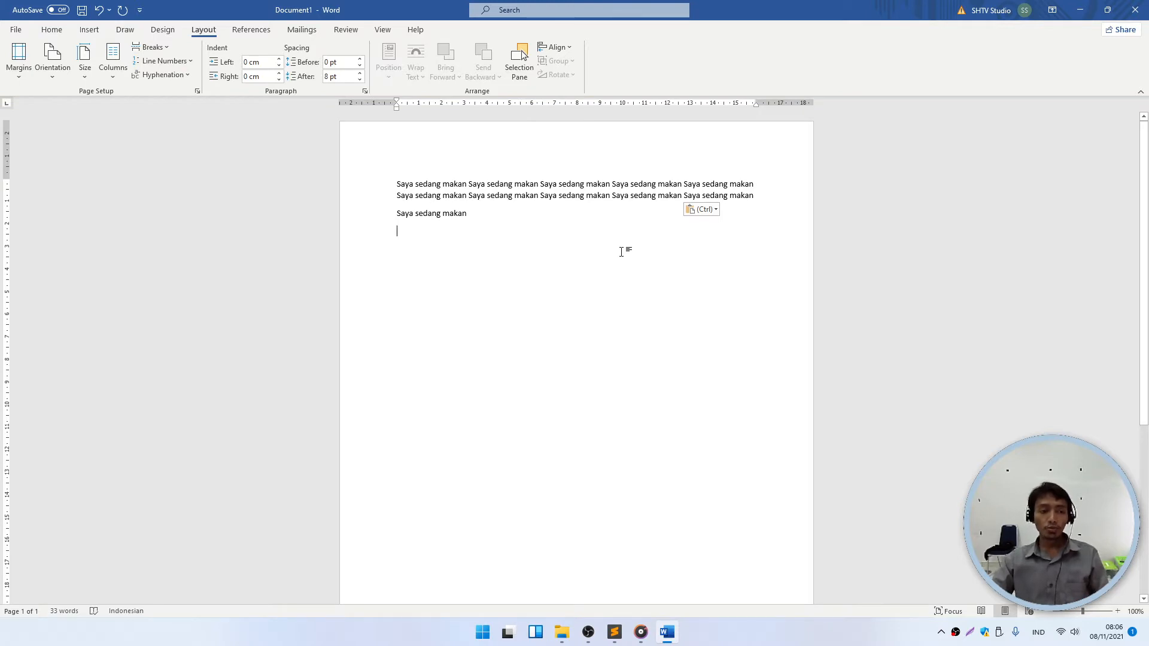
- Enter 2 cm for Top, Bottom, Left and Right margins, keeping them despite the warning
{"action": "left_click", "coordinate": [198, 92]}
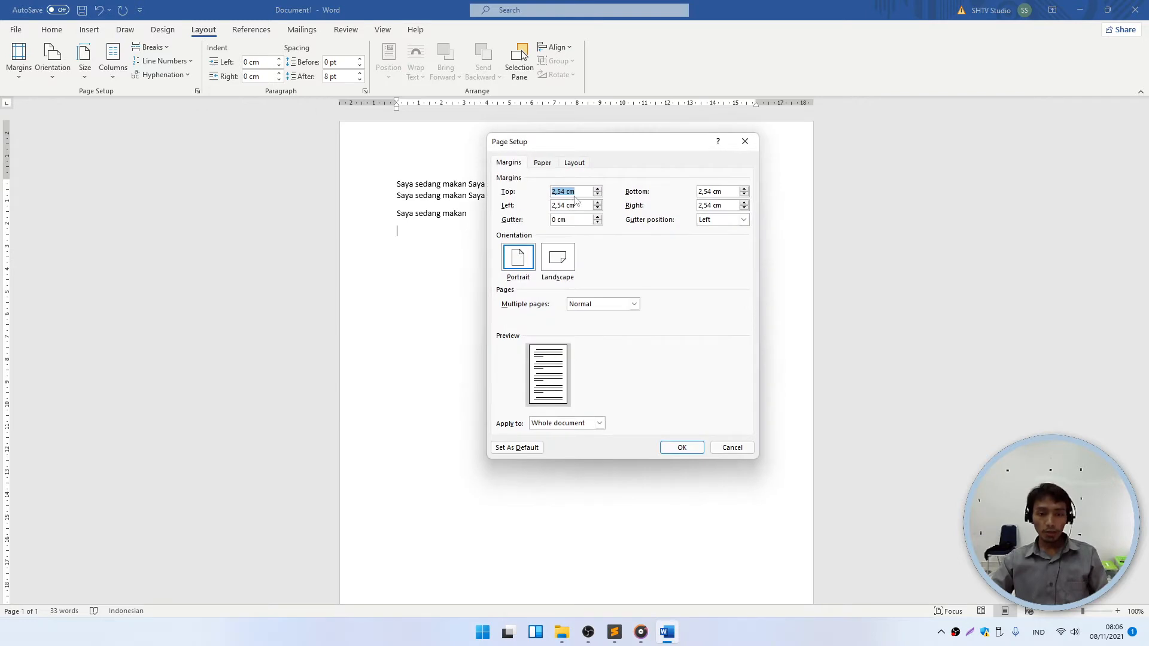
{"action": "type", "text": "2"}
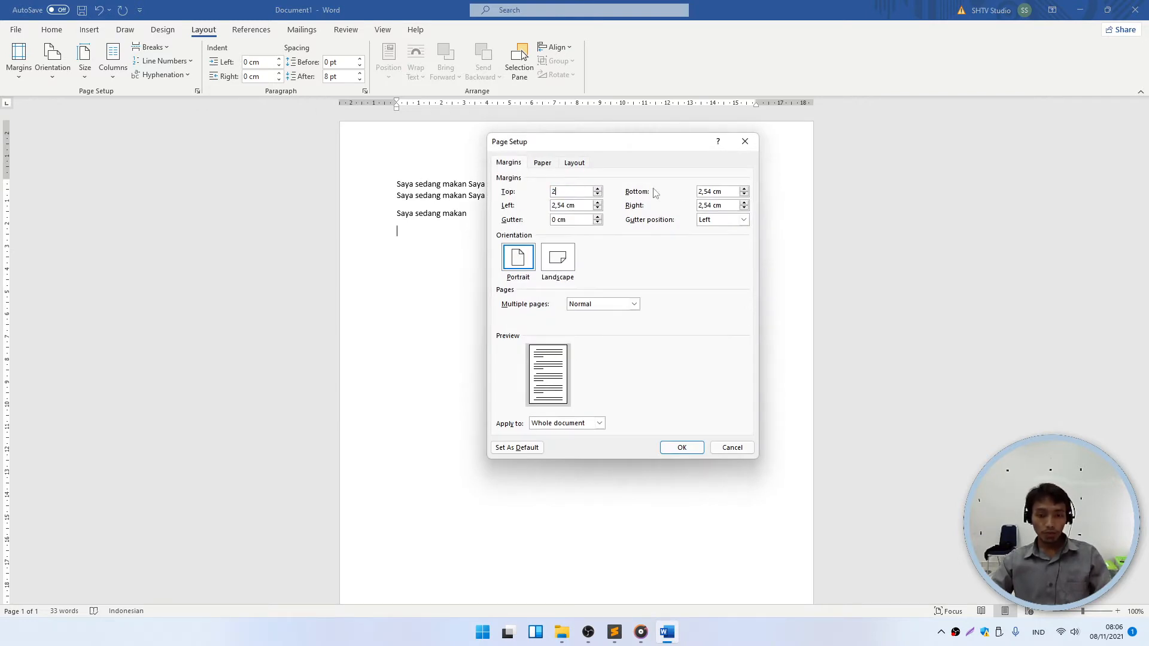
{"action": "key", "text": "Tab"}
{"action": "type", "text": "2"}
{"action": "key", "text": "Tab"}
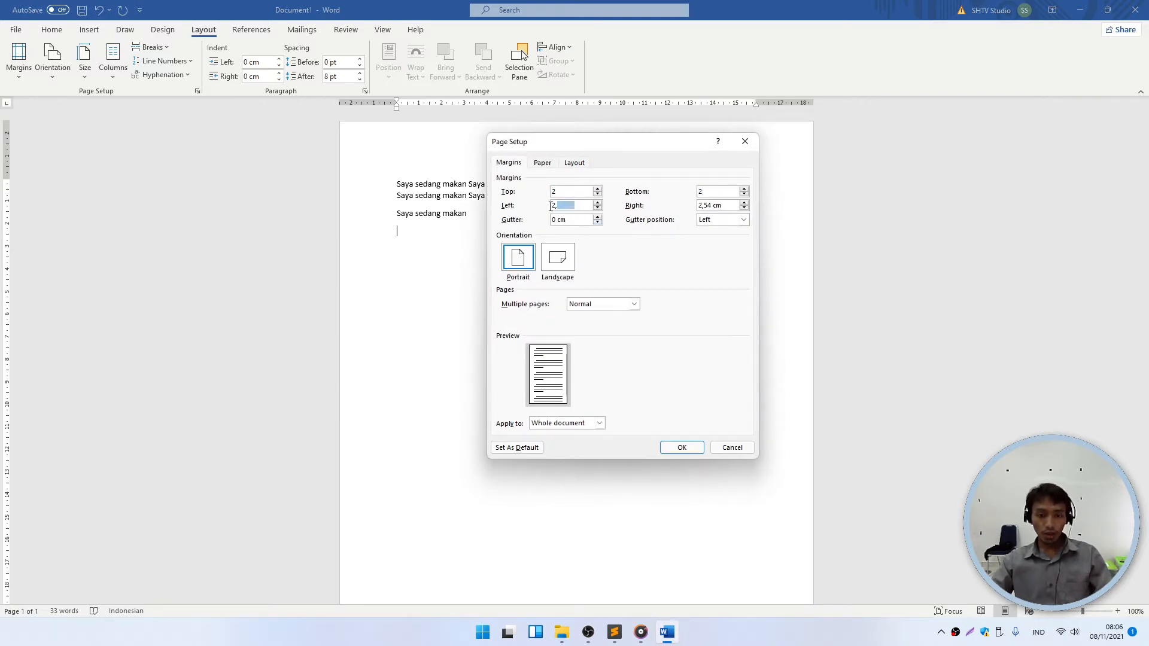
{"action": "type", "text": "2"}
{"action": "key", "text": "Tab"}
{"action": "type", "text": "2"}
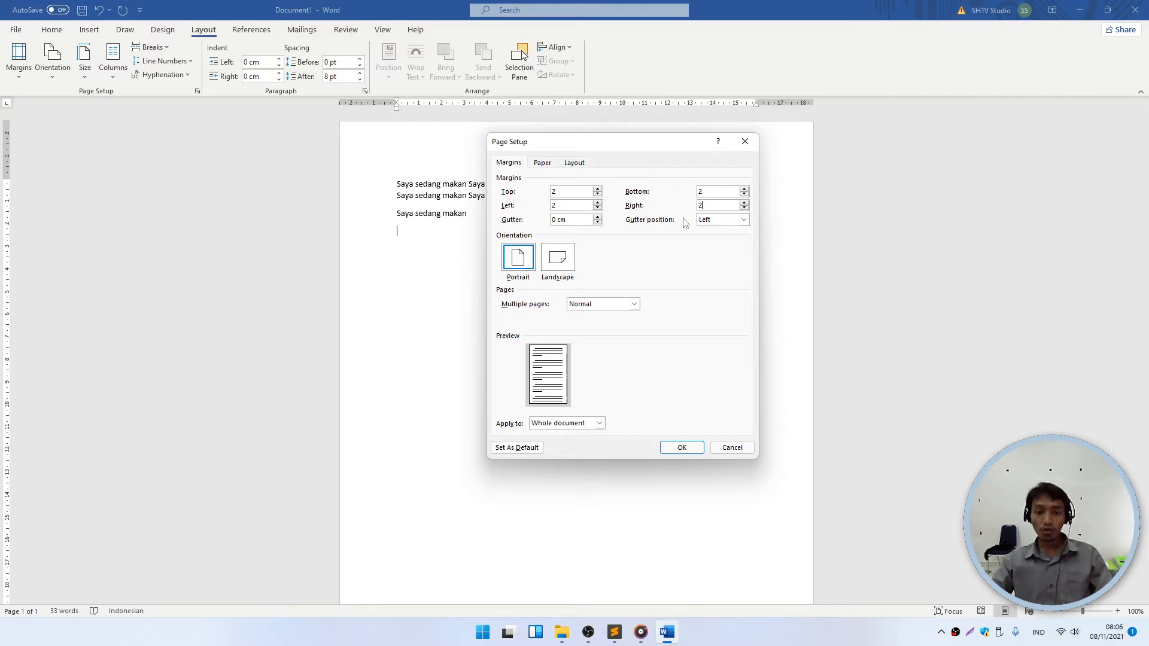
{"action": "key", "text": "Tab"}
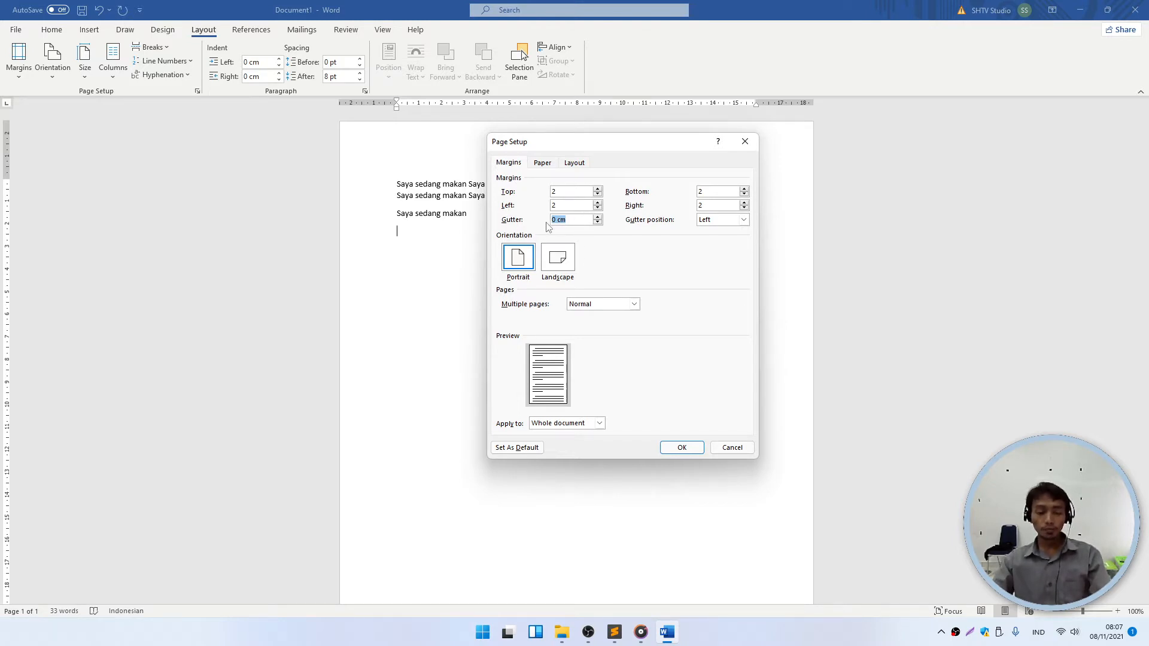
{"action": "left_click", "coordinate": [685, 448]}
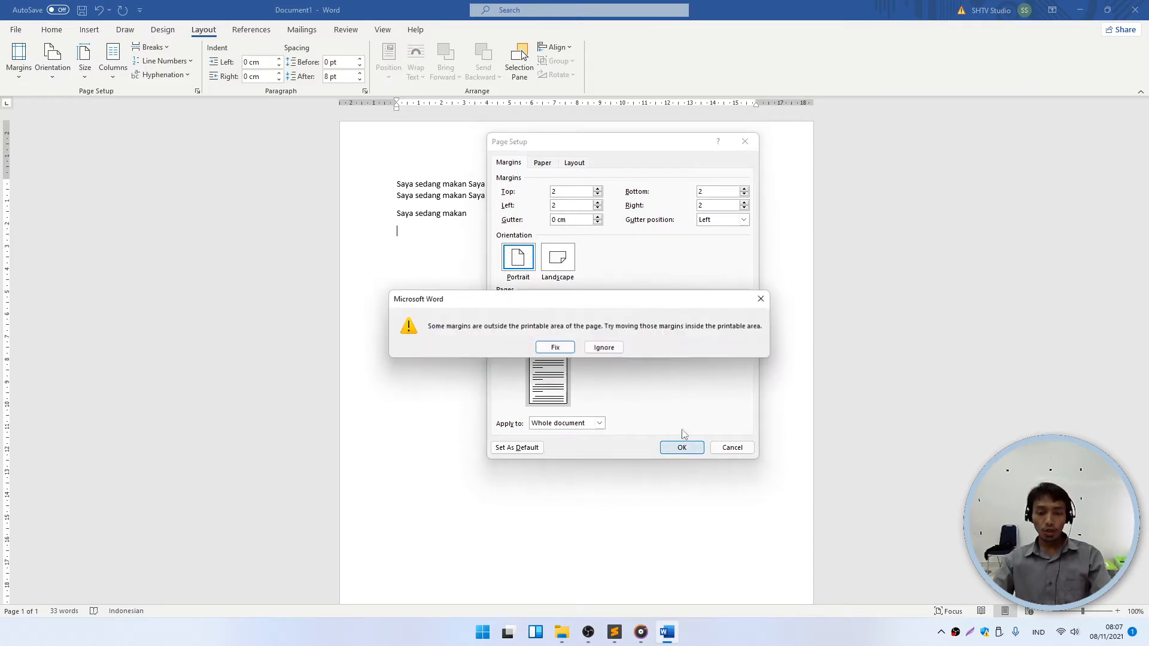
{"action": "left_click", "coordinate": [603, 348]}
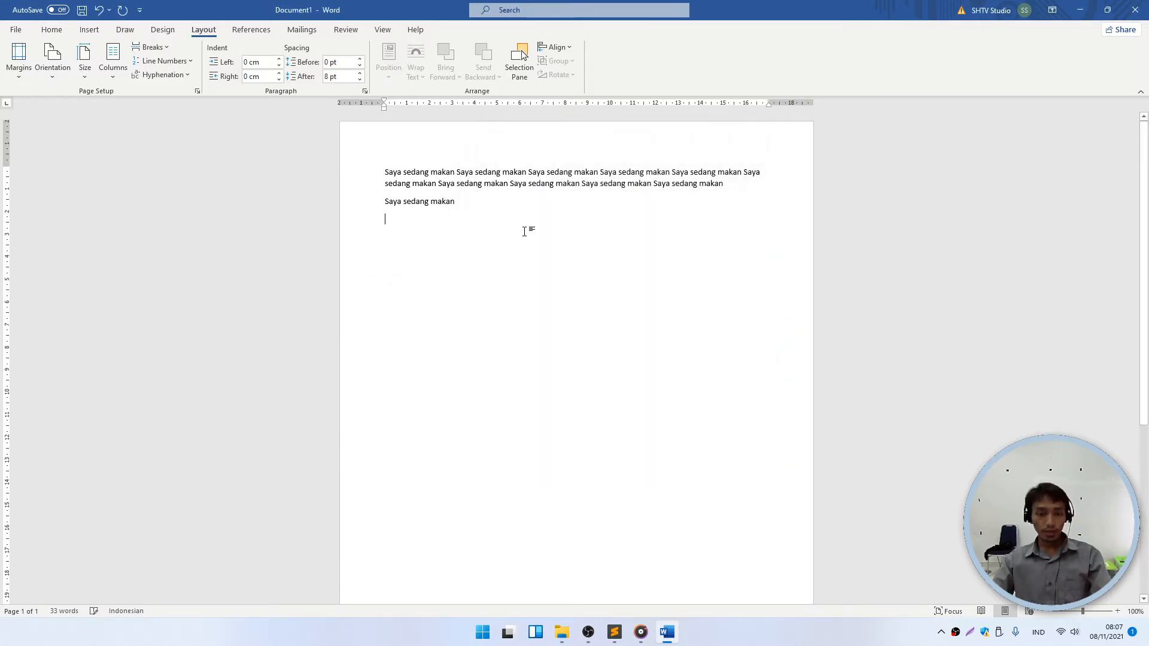
- Select and delete all the sample text, leaving an empty page
{"action": "triple_click", "coordinate": [316, 167]}
{"action": "left_click", "coordinate": [512, 216]}
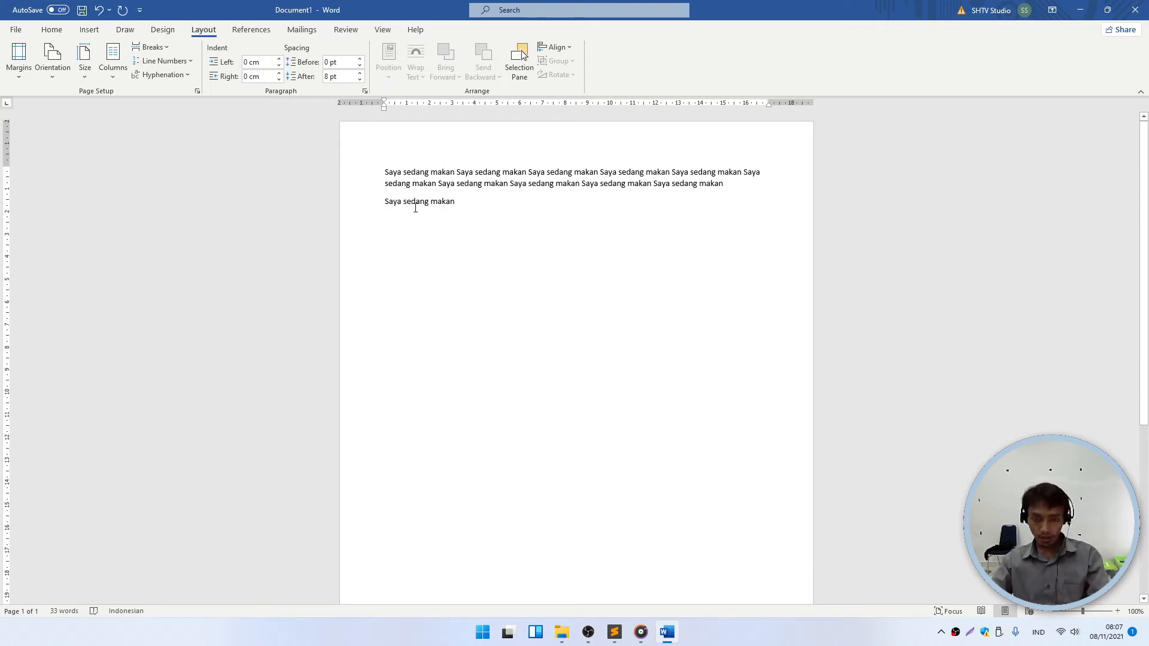
{"action": "triple_click", "coordinate": [344, 159]}
{"action": "key", "text": "Delete"}
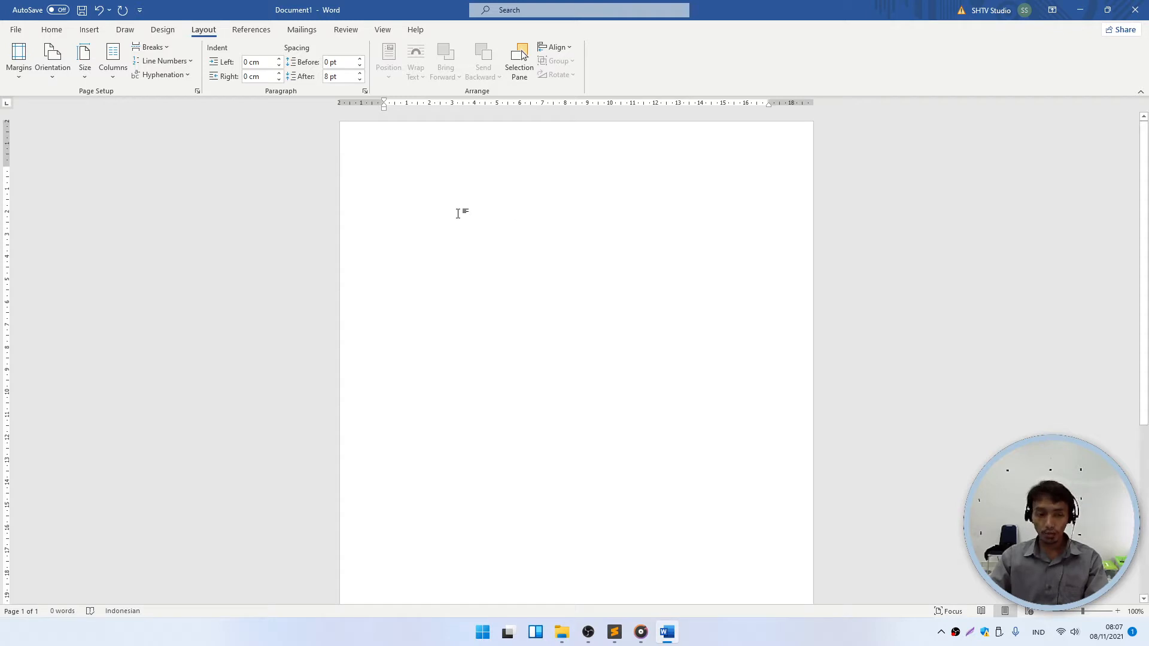
- Insert a 3-column, 1-row table from the Insert tab's Table grid
{"action": "left_click", "coordinate": [89, 30]}
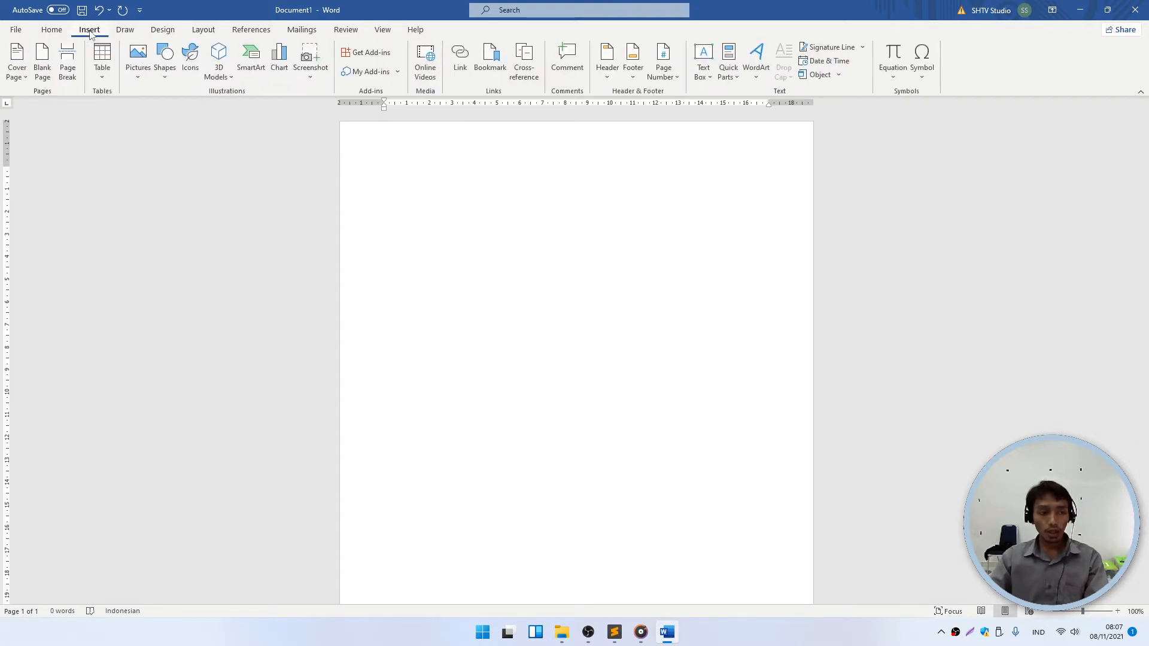
{"action": "left_click", "coordinate": [104, 78]}
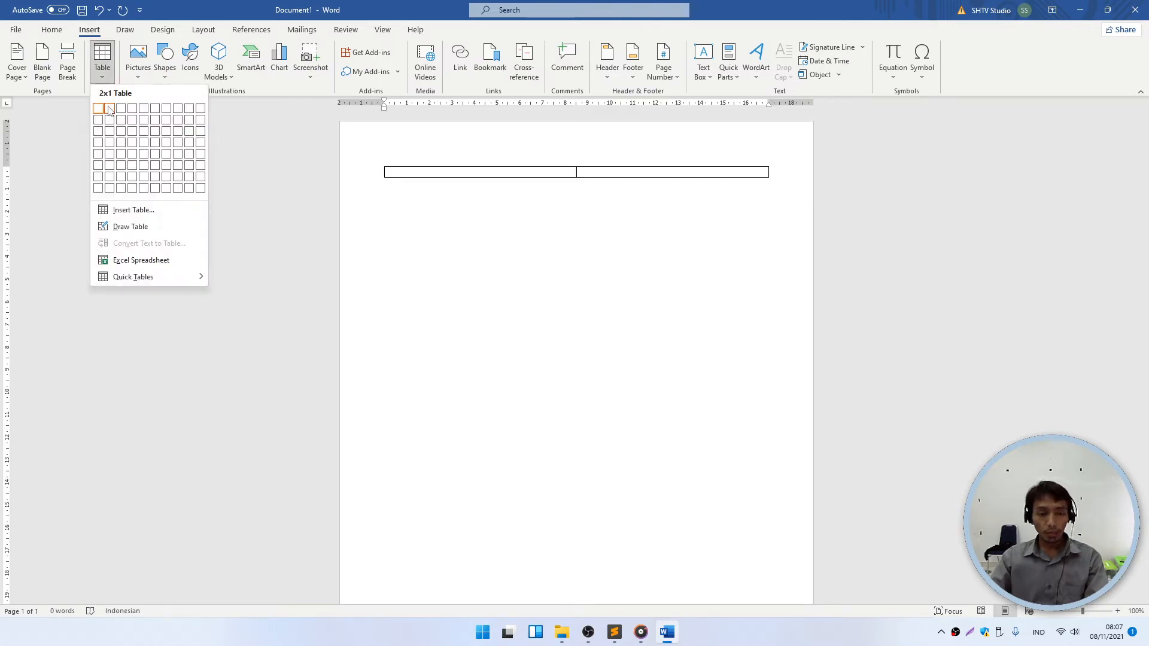
{"action": "left_click", "coordinate": [641, 249]}
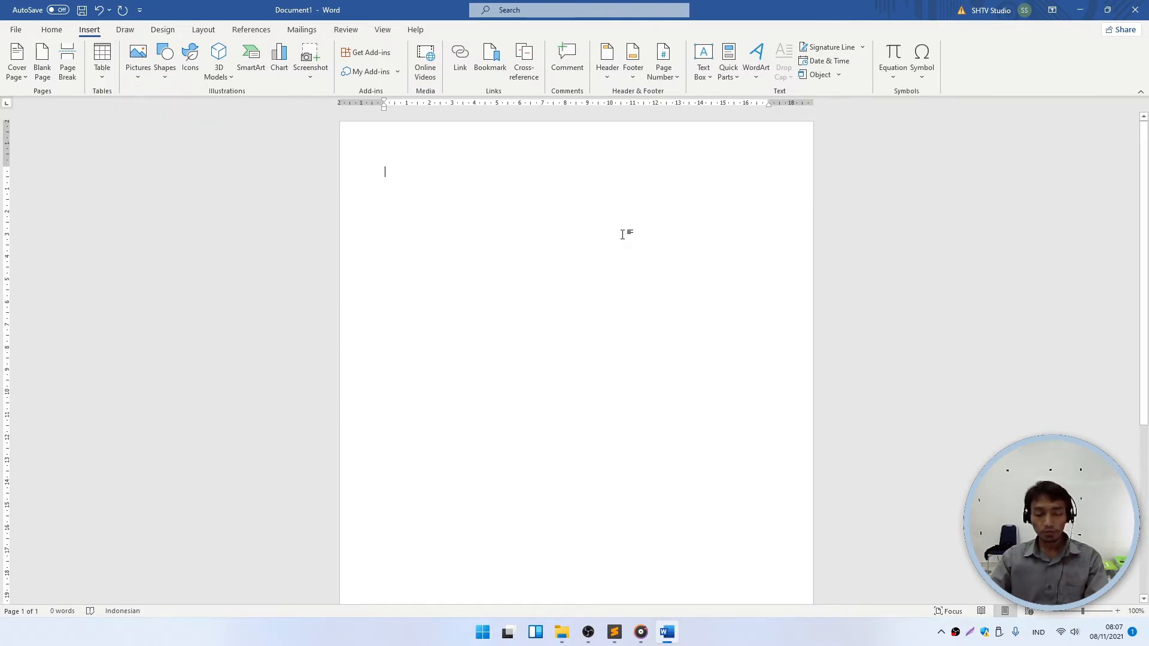
{"action": "left_click", "coordinate": [105, 73]}
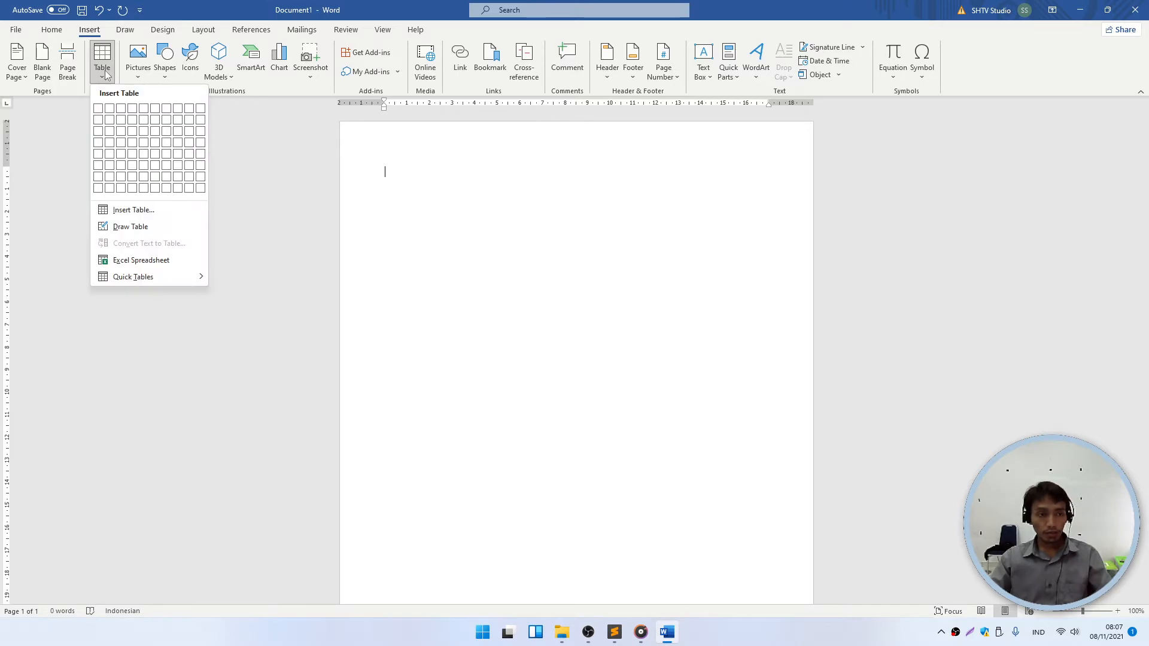
{"action": "left_click", "coordinate": [618, 223]}
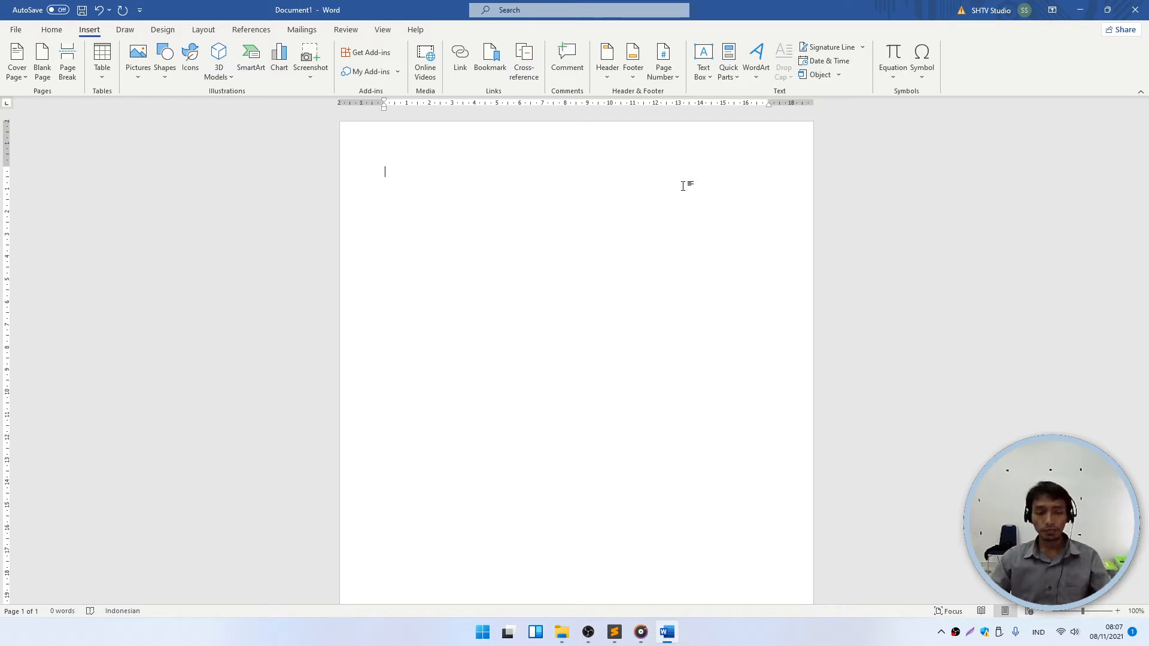
{"action": "left_click", "coordinate": [101, 66]}
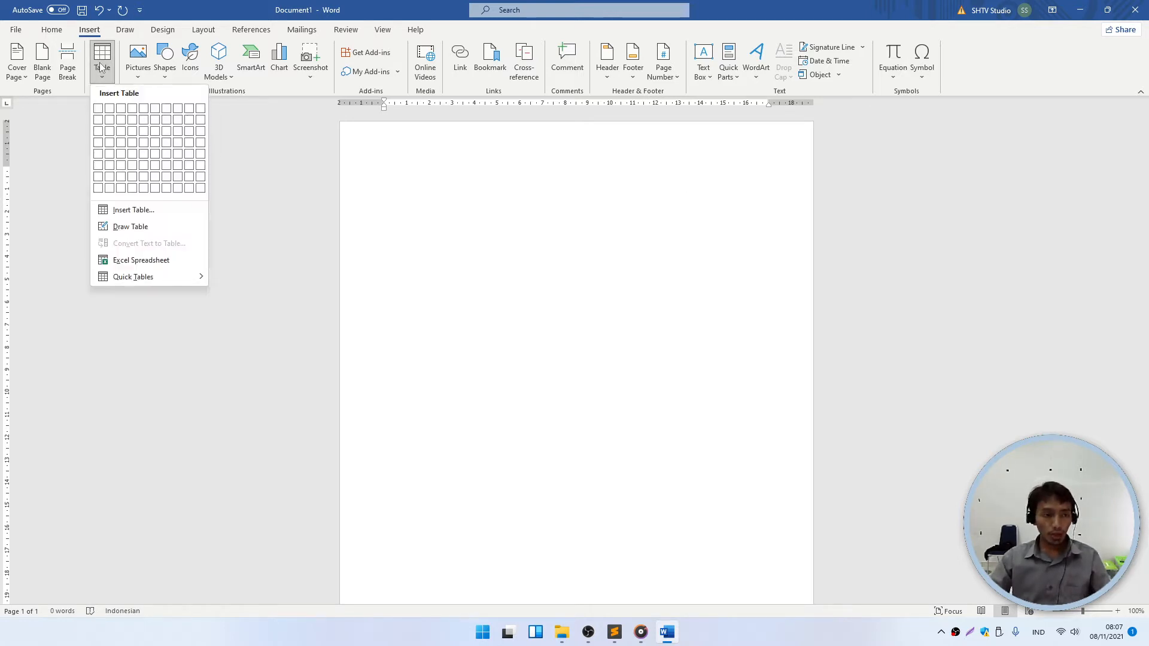
{"action": "left_click", "coordinate": [120, 108]}
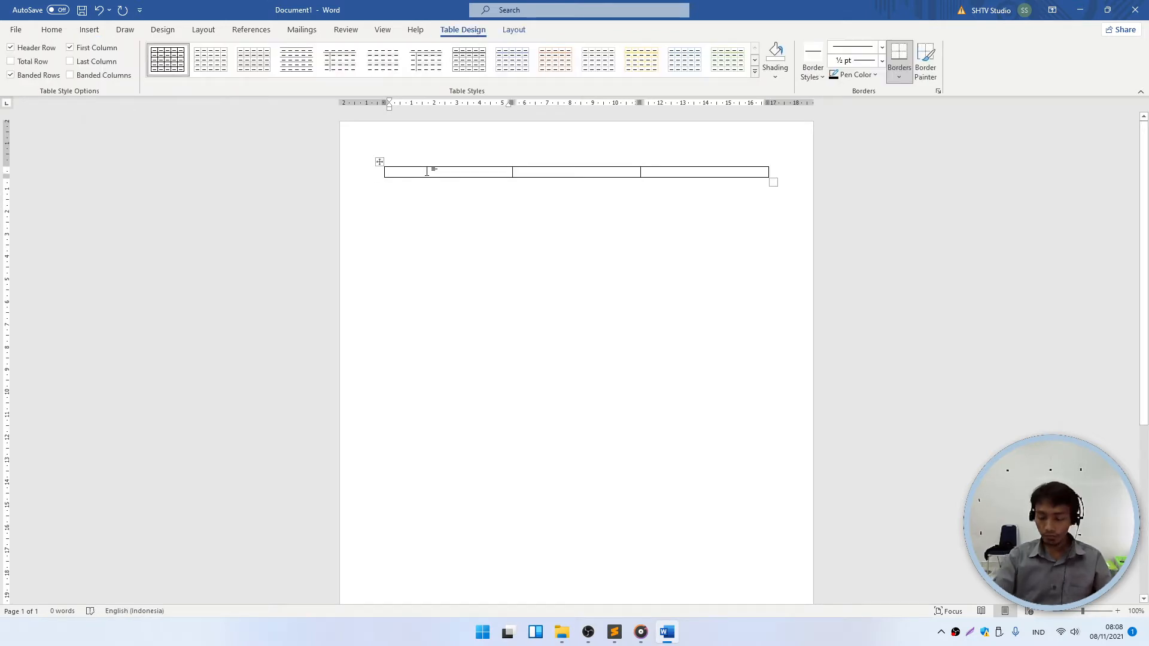
- Narrow the first column and push the middle column's right edge outward
{"action": "key", "text": "Down"}
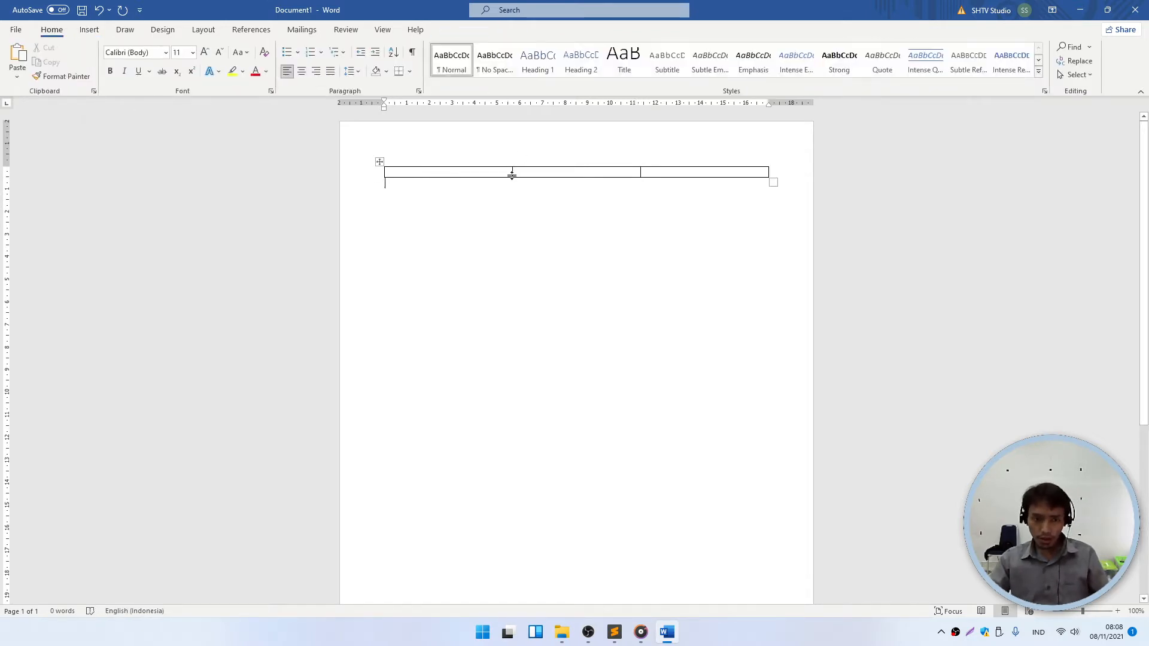
{"action": "left_click_drag", "start_coordinate": [511, 173], "coordinate": [447, 172]}
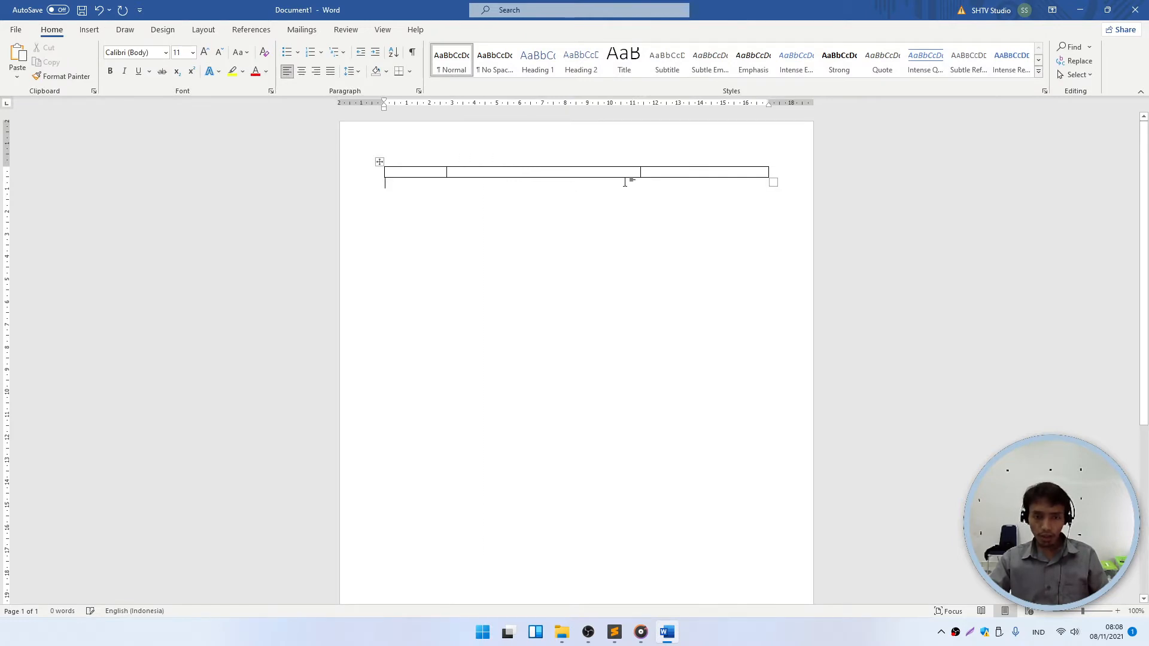
{"action": "left_click_drag", "start_coordinate": [641, 172], "coordinate": [710, 174]}
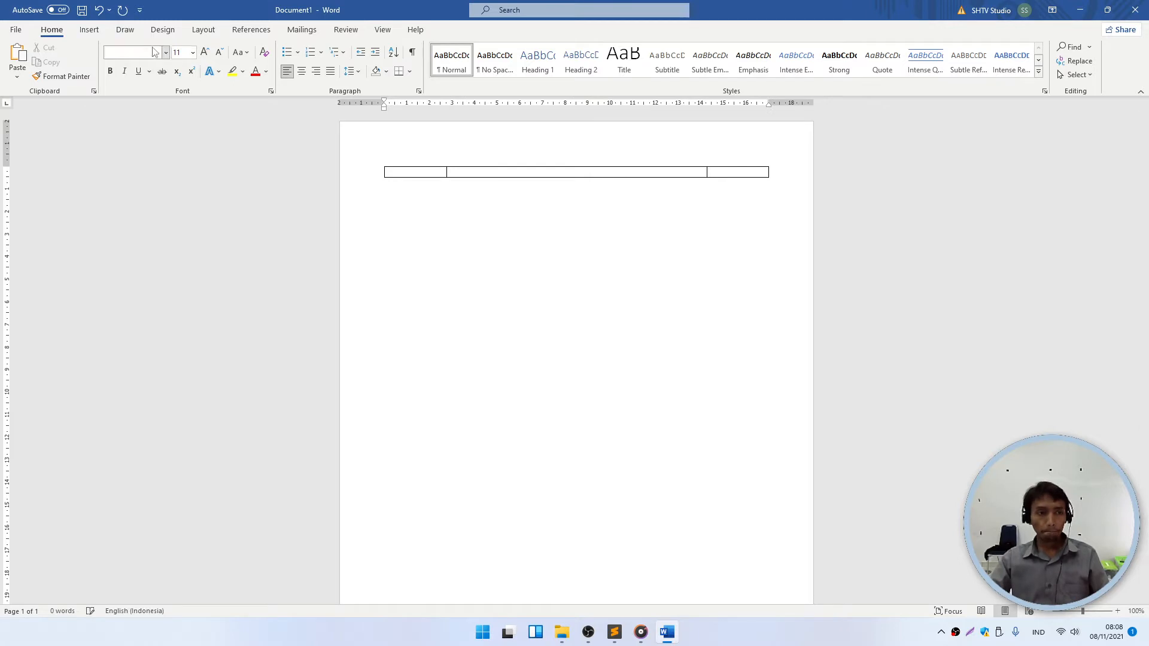
- Type the OSIS name, SMP ISLAM TERPADU SUBULUL HUDA, REJOSARI - KEBONSARI - MADIUN and the street address
{"action": "left_click", "coordinate": [466, 173]}
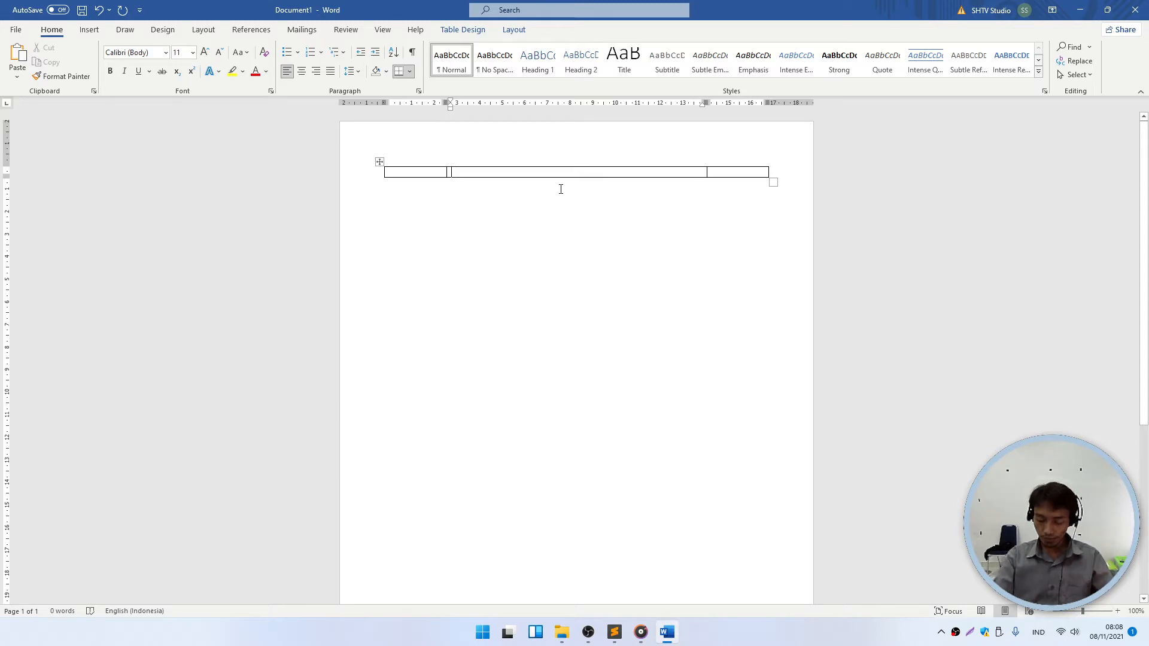
{"action": "type", "text": "O"}
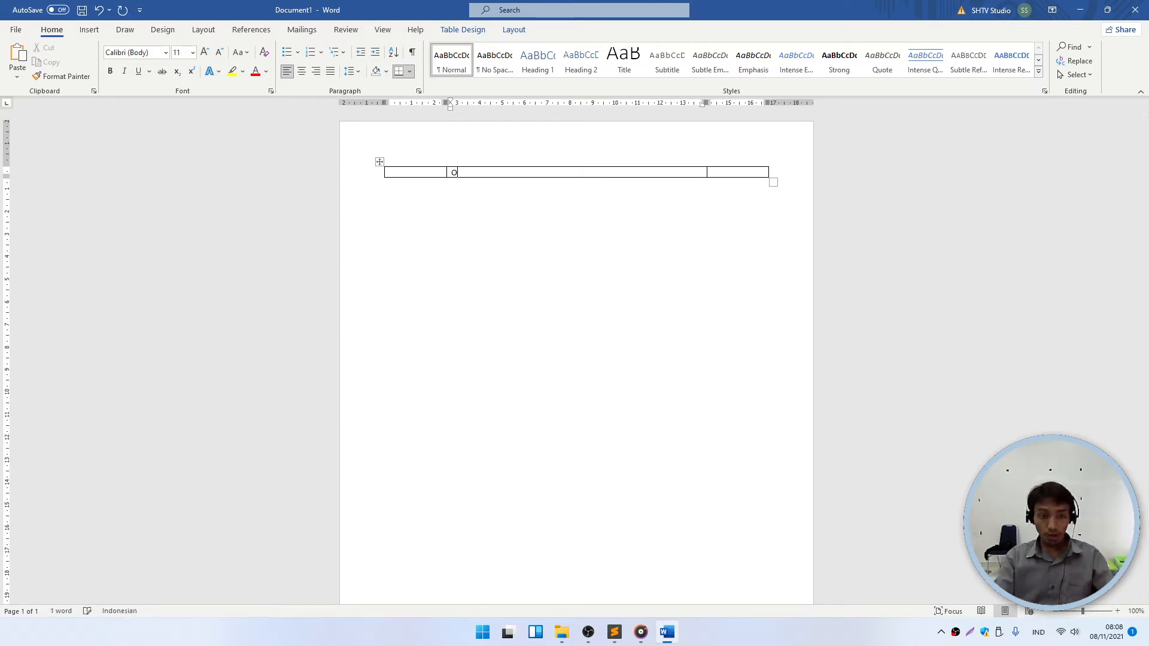
{"action": "type", "text": "RGANISASI"}
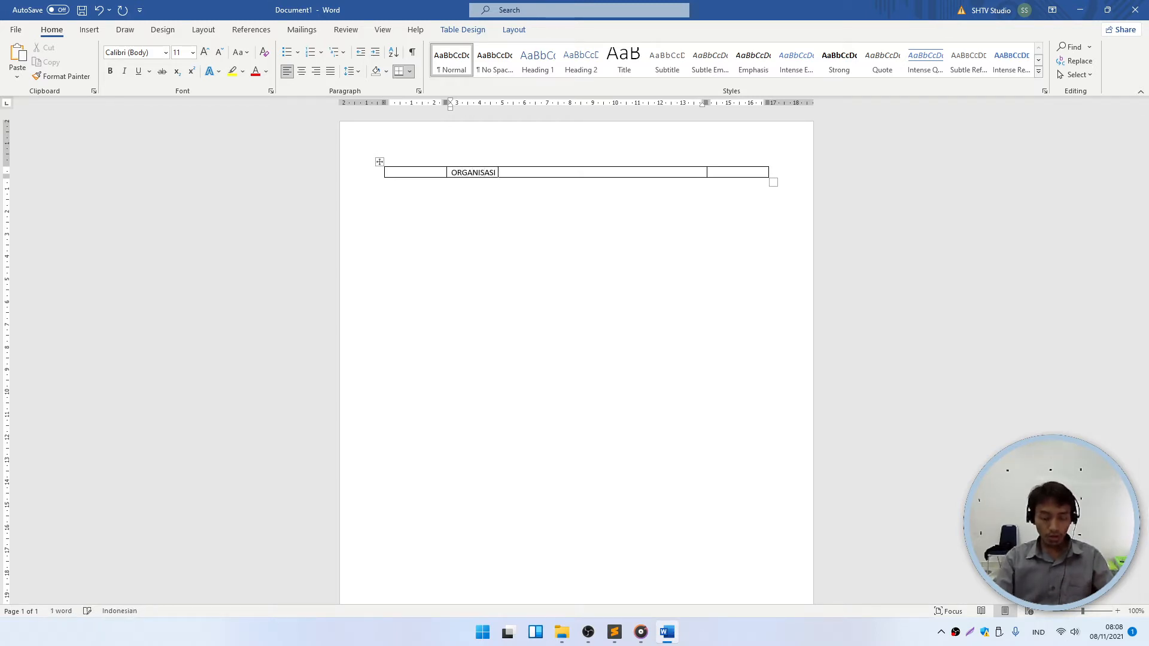
{"action": "type", "text": " SISWA INTRA"}
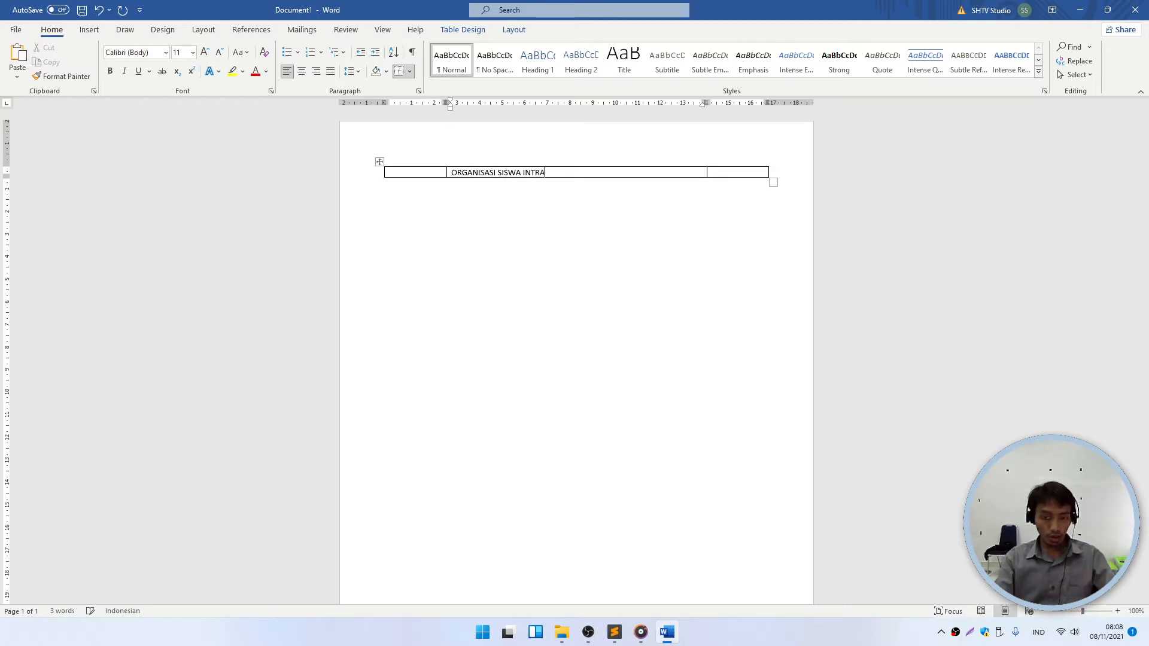
{"action": "type", "text": " SEKOLAH"}
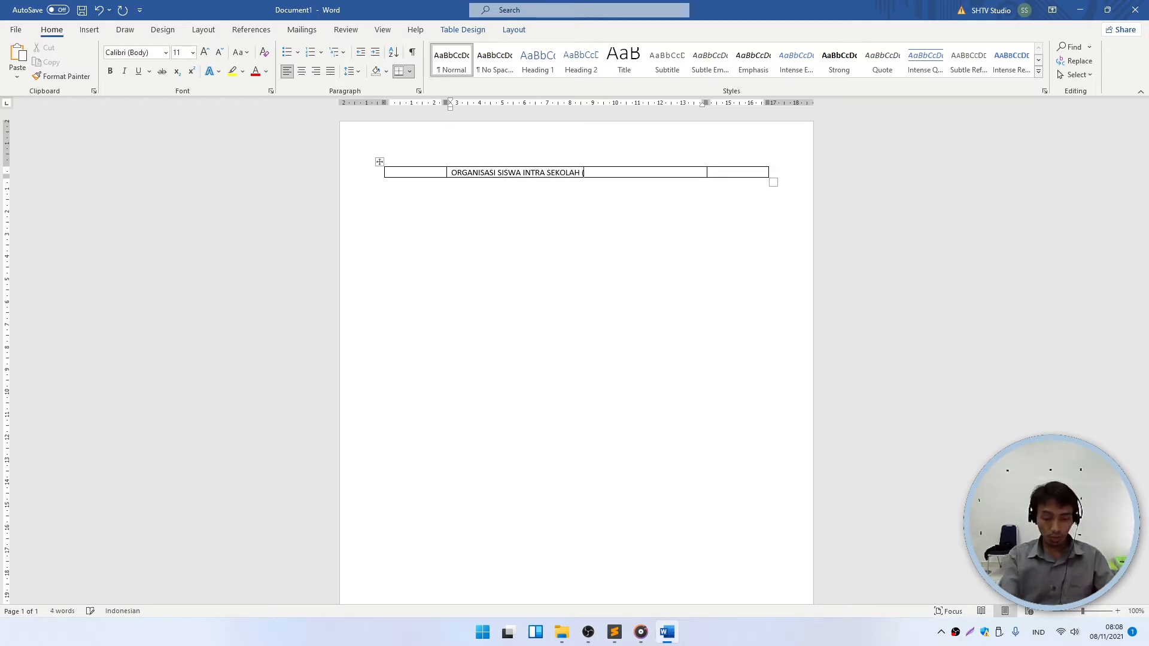
{"action": "type", "text": " ()OSIS"}
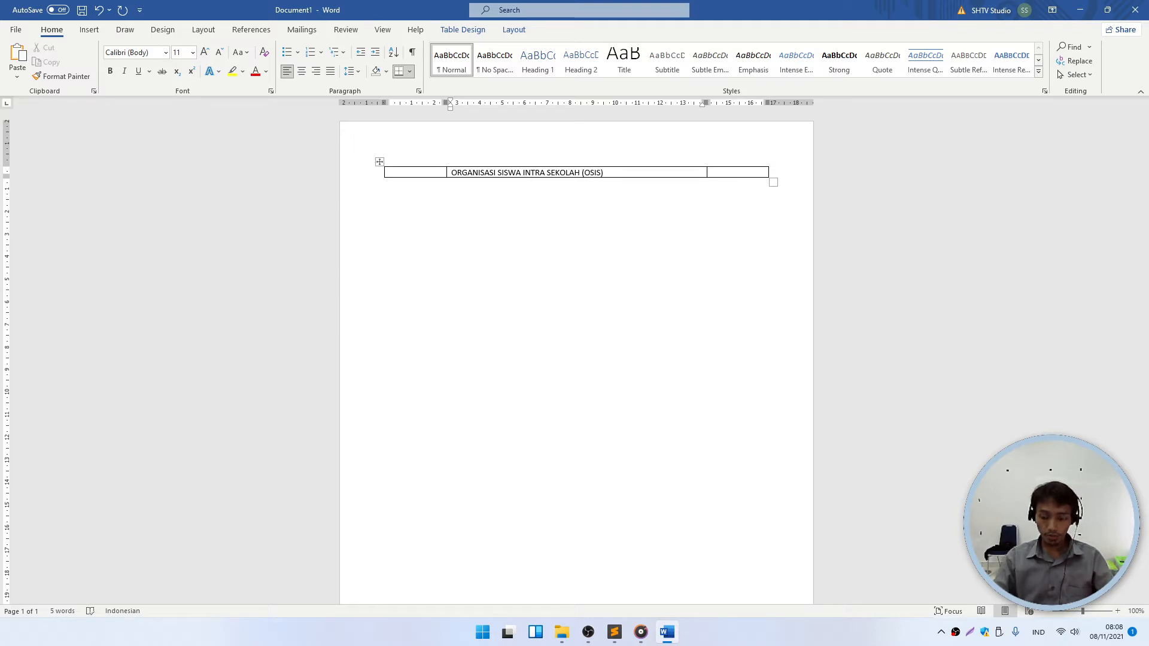
{"action": "key", "text": "Return"}
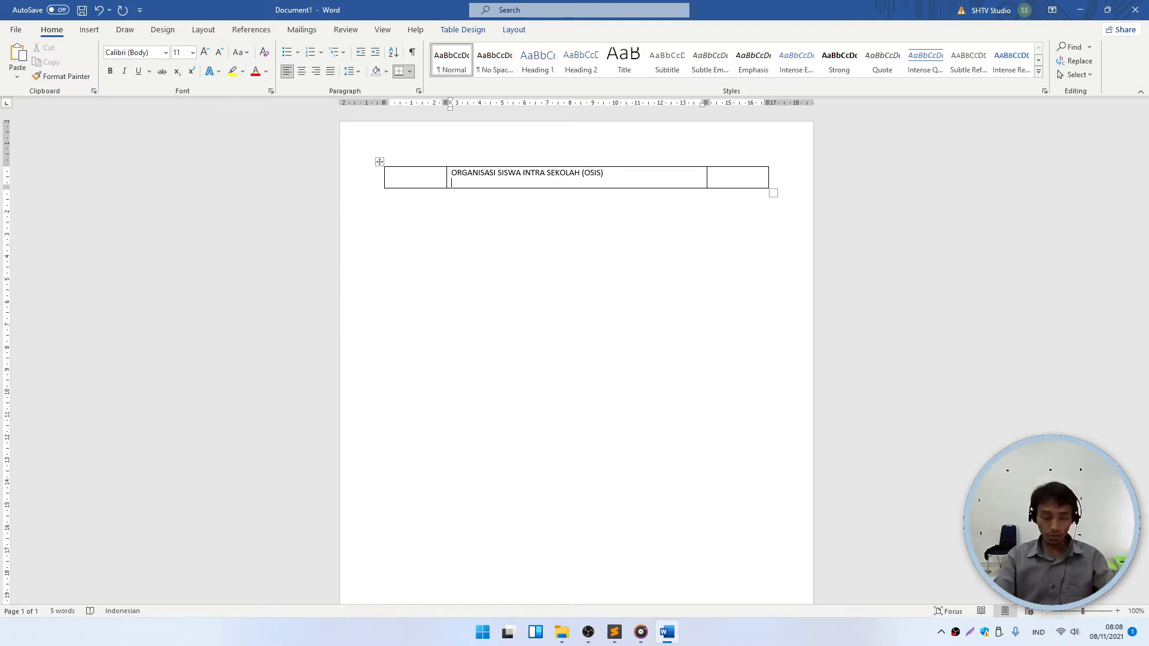
{"action": "type", "text": "SMP IS"}
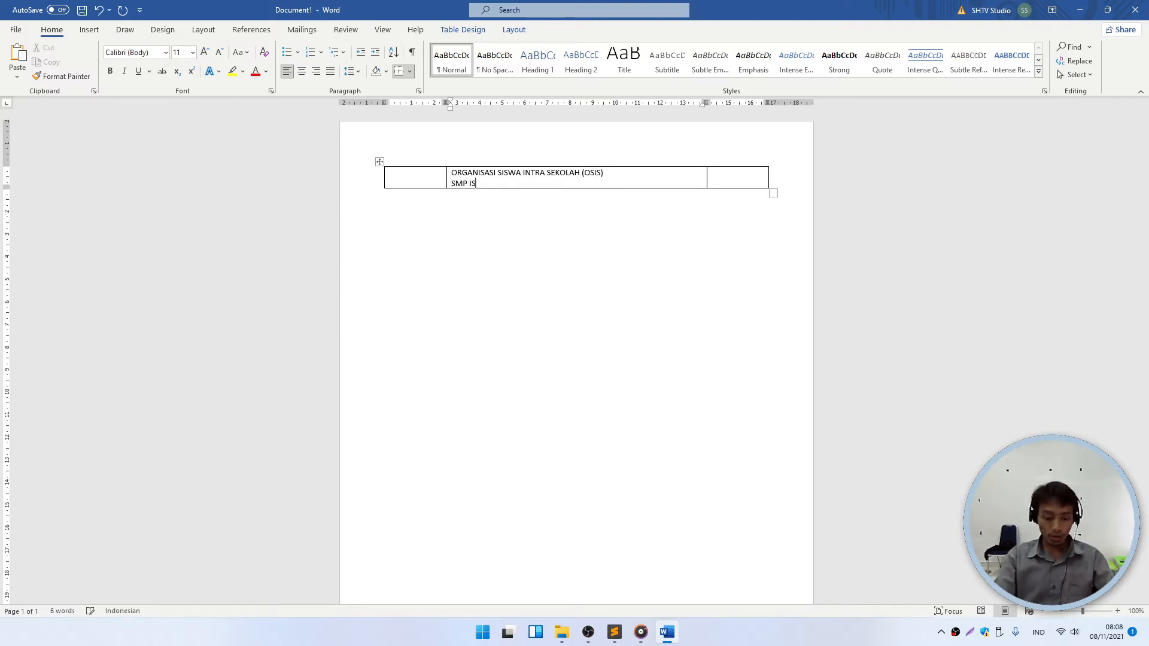
{"action": "type", "text": "LAM TERPADU SUB"}
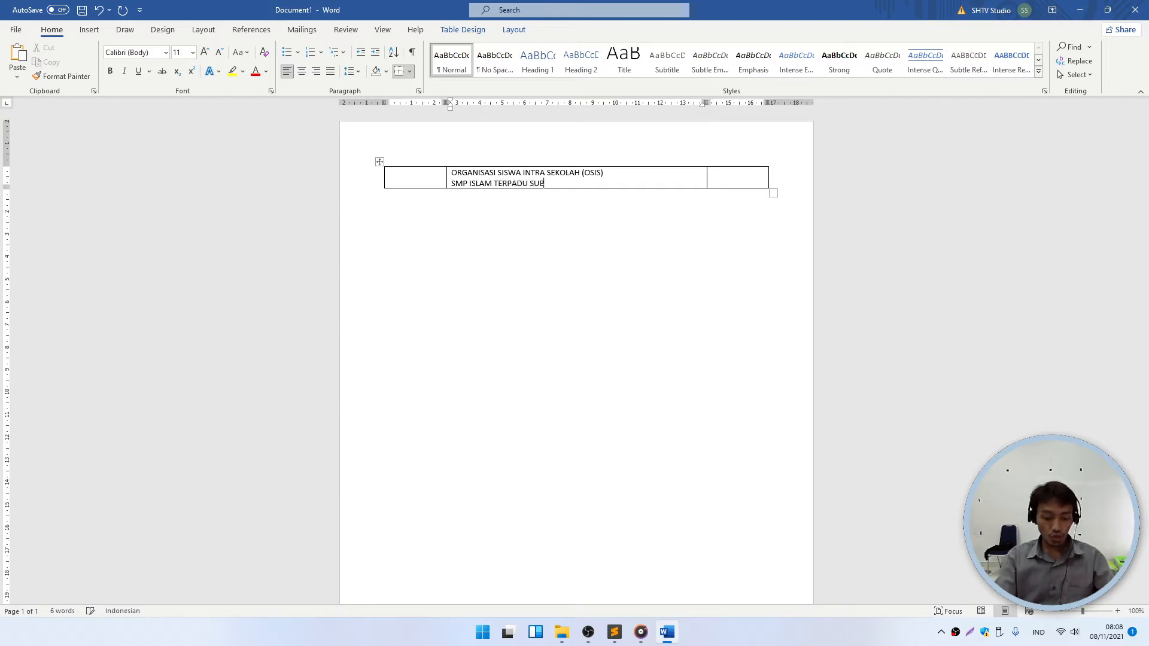
{"action": "type", "text": "ULUL HUDA"}
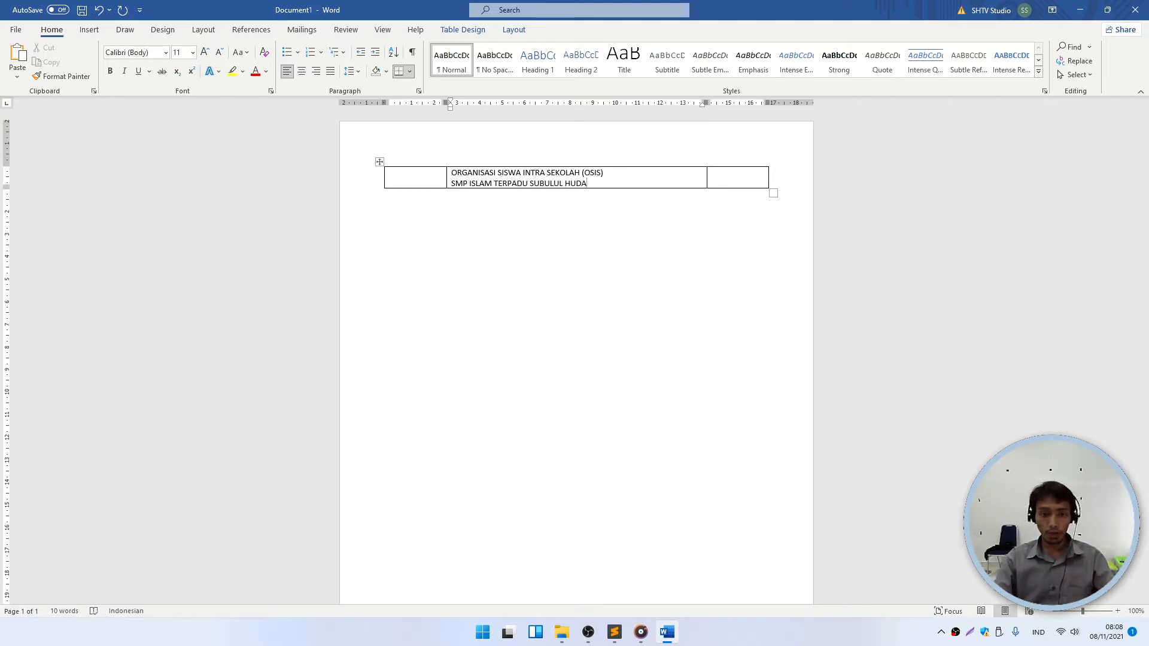
{"action": "key", "text": "Return"}
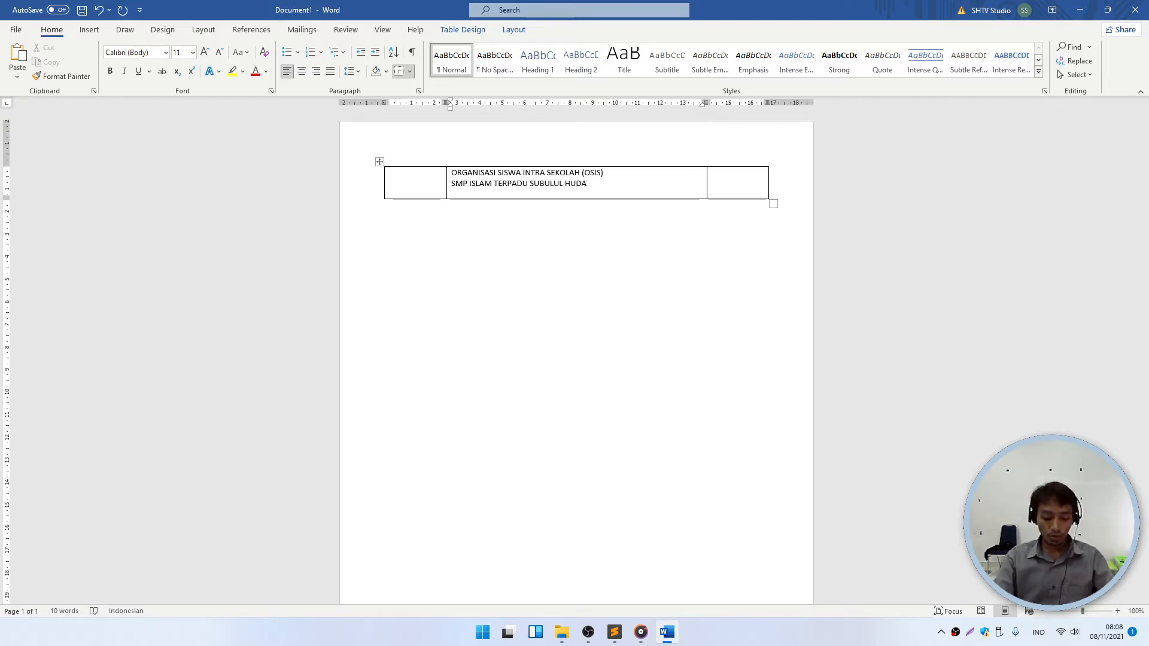
{"action": "type", "text": "REJOSAR"}
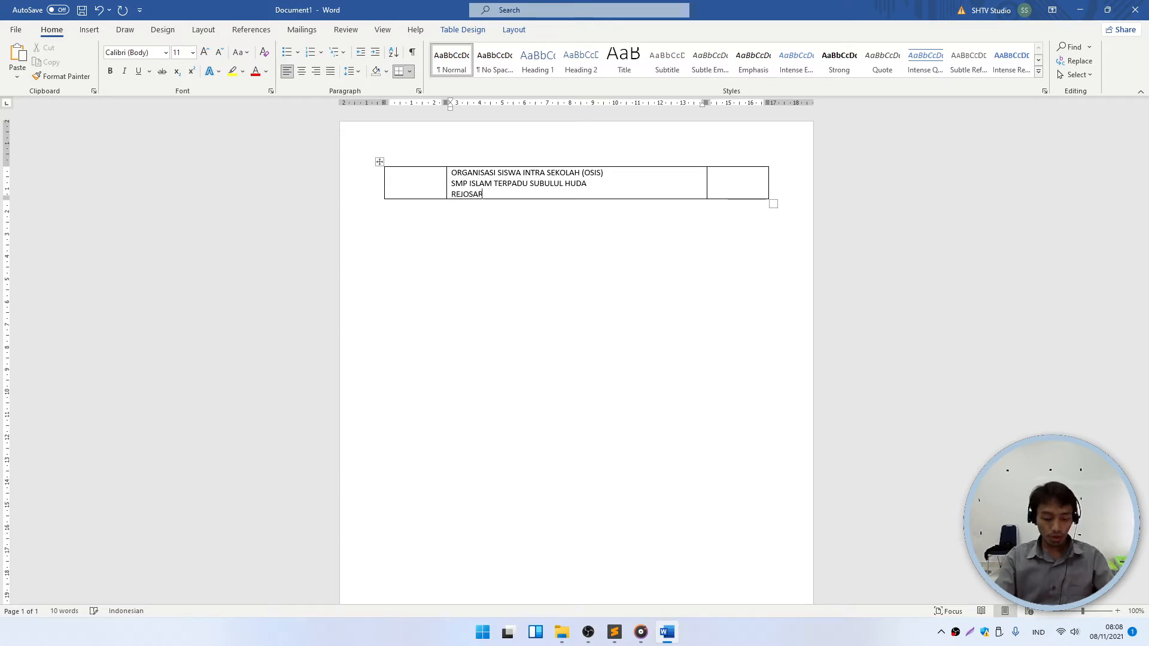
{"action": "type", "text": "I - KEBONSAR"}
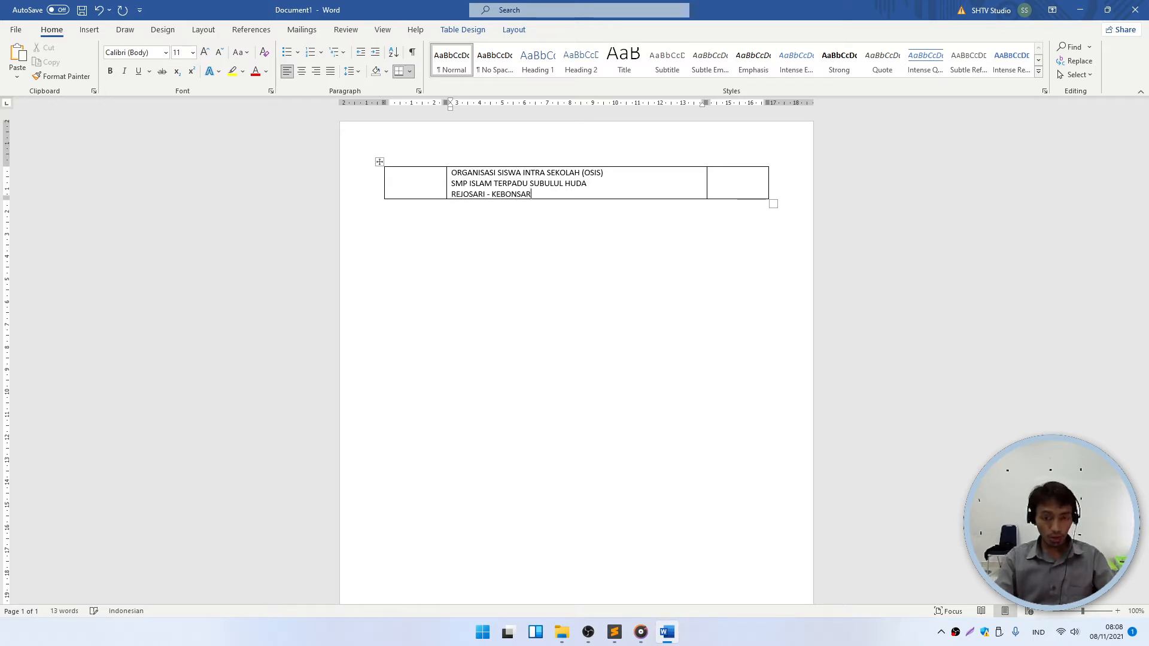
{"action": "type", "text": "I - MADIUN"}
{"action": "key", "text": "Return"}
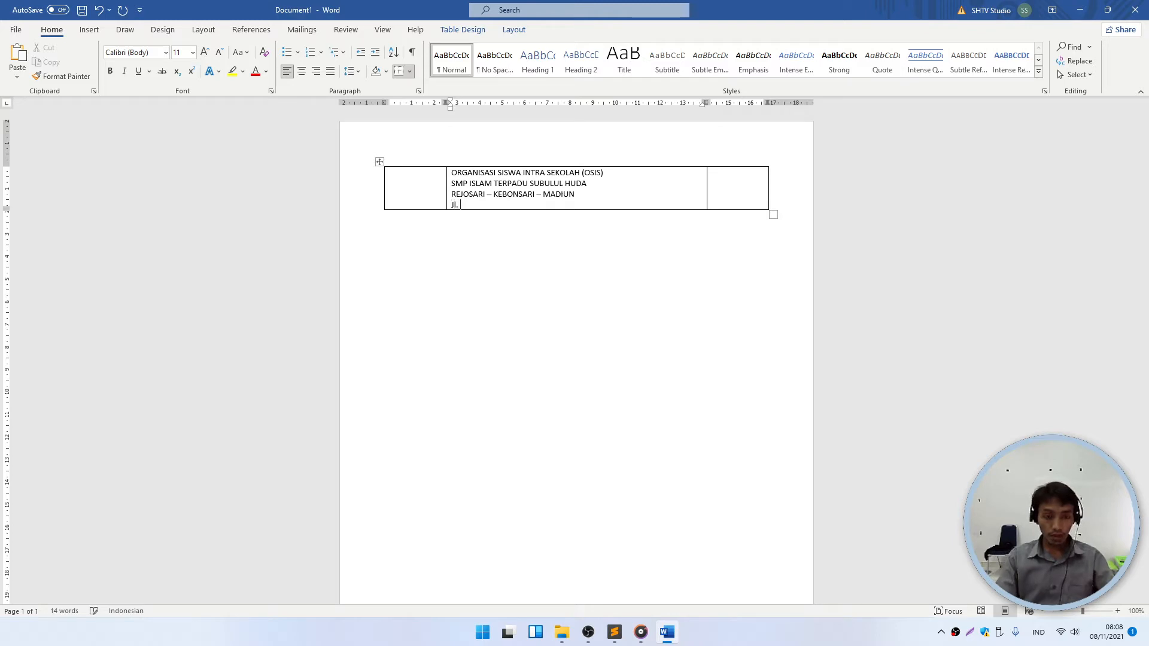
{"action": "type", "text": "Jl. anggur, RT. 0"}
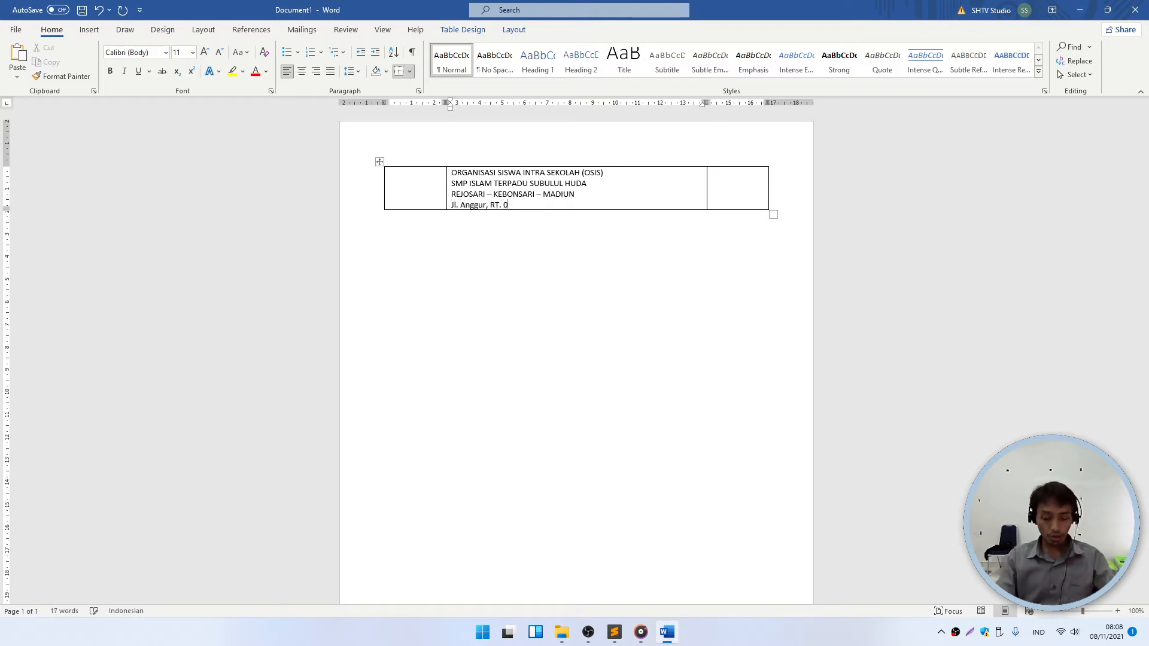
{"action": "type", "text": "8/ "}
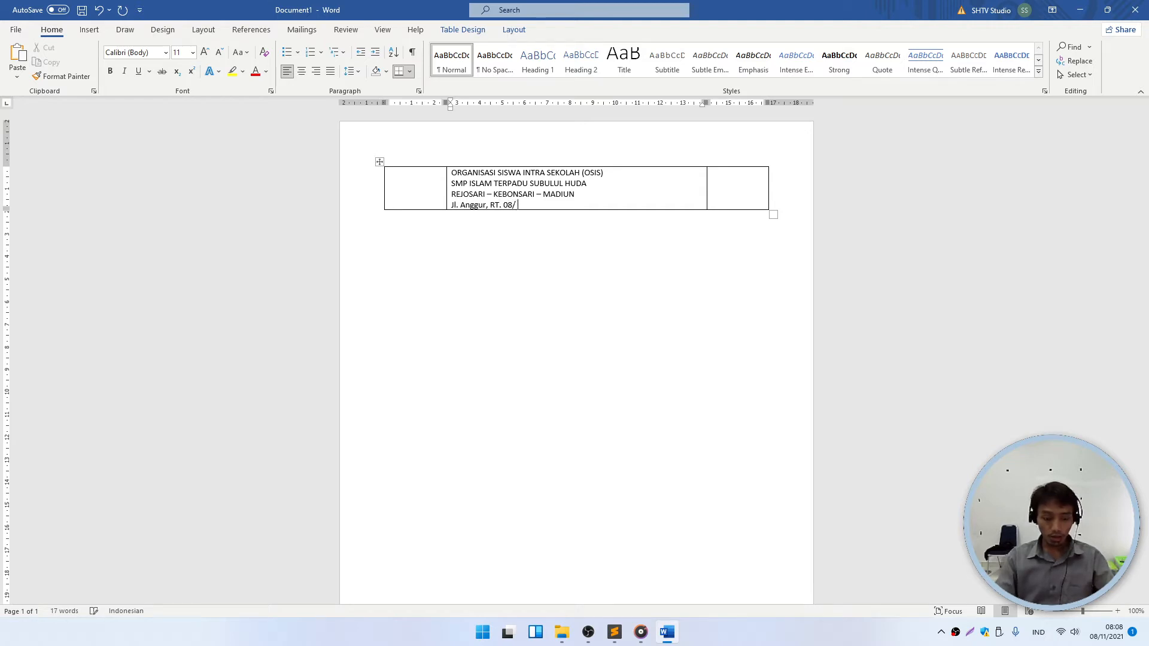
{"action": "type", "text": "RW. 02, Kembangsaw"}
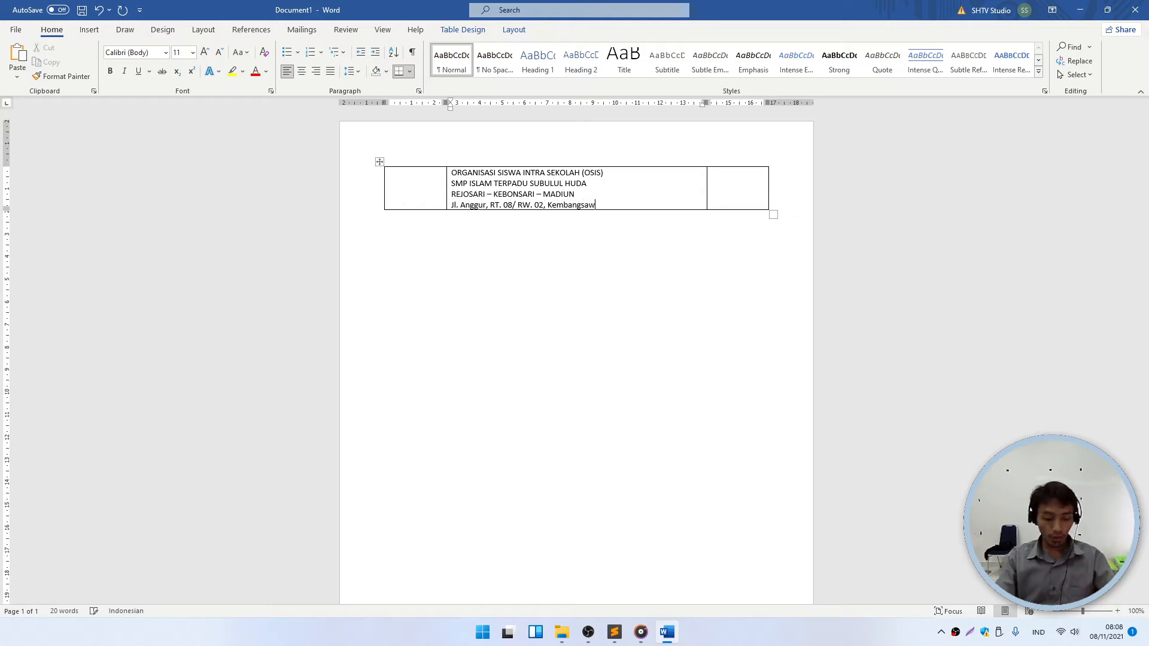
{"action": "type", "text": "it, Rejosari,"}
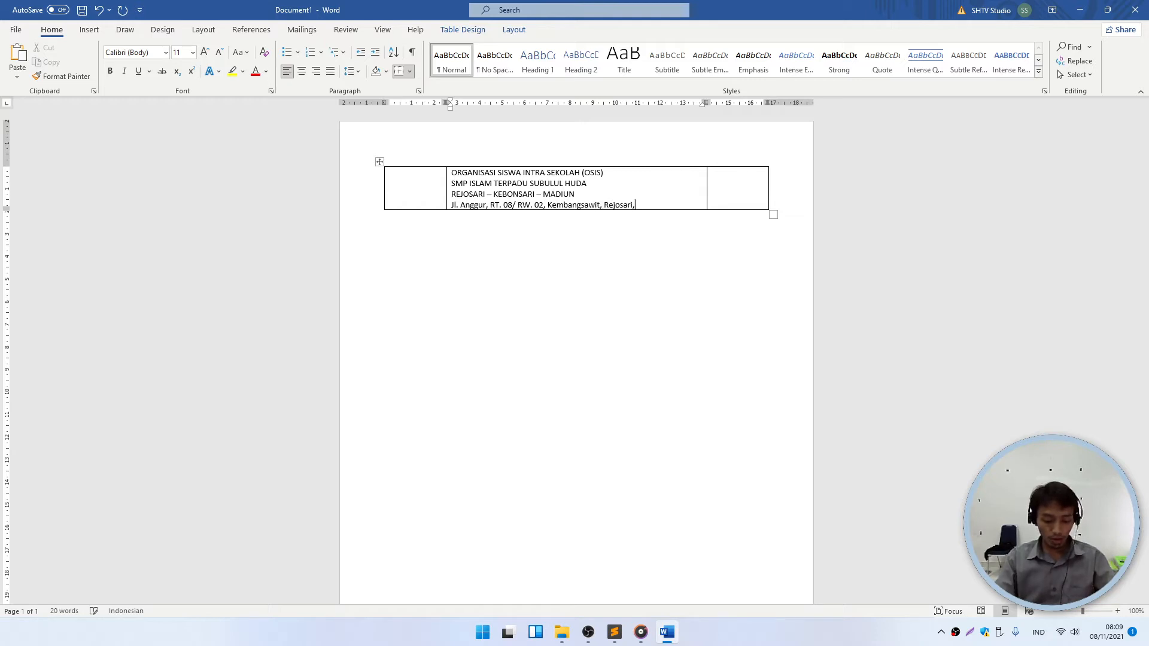
{"action": "type", "text": " Kebonsari, Madiun"}
{"action": "key", "text": "BackSpace"}
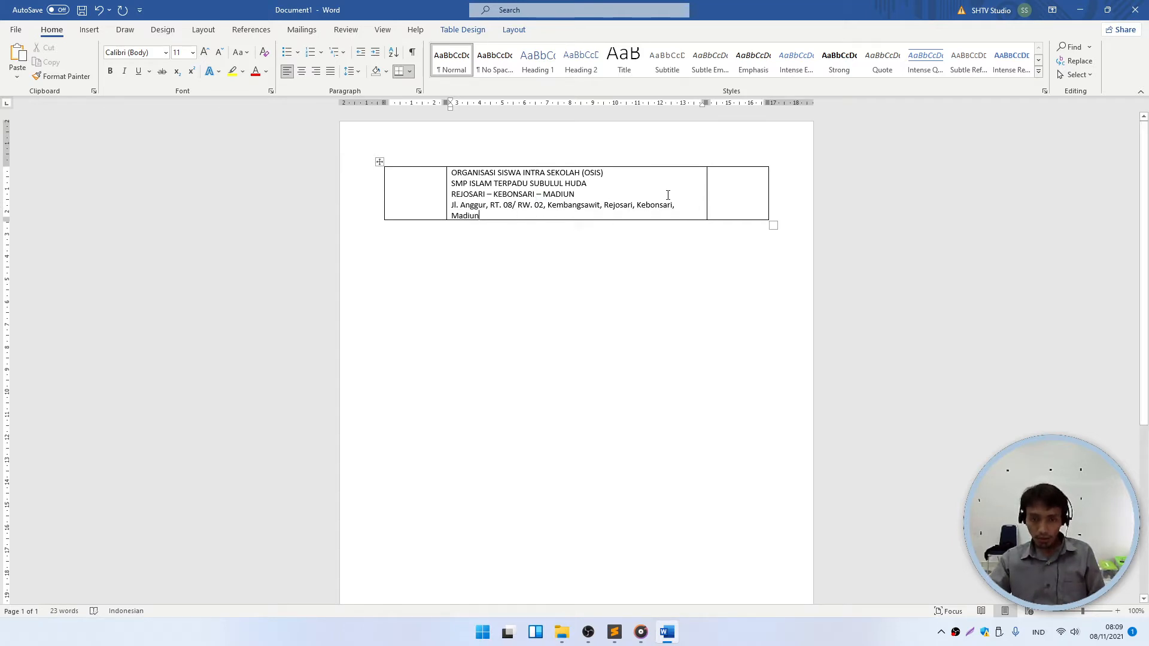
- Nudge the middle column borders outward so the address fits, then select the four header lines
{"action": "left_click_drag", "start_coordinate": [705, 195], "coordinate": [712, 193]}
{"action": "key", "text": "Down"}
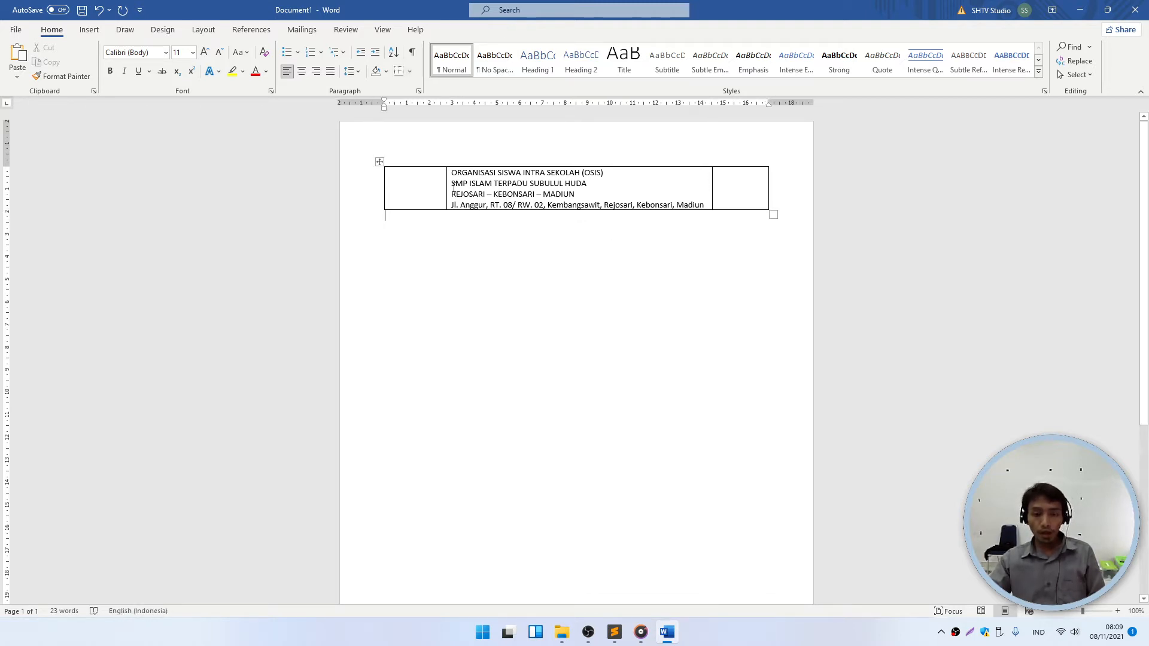
{"action": "left_click_drag", "start_coordinate": [446, 186], "coordinate": [441, 186]}
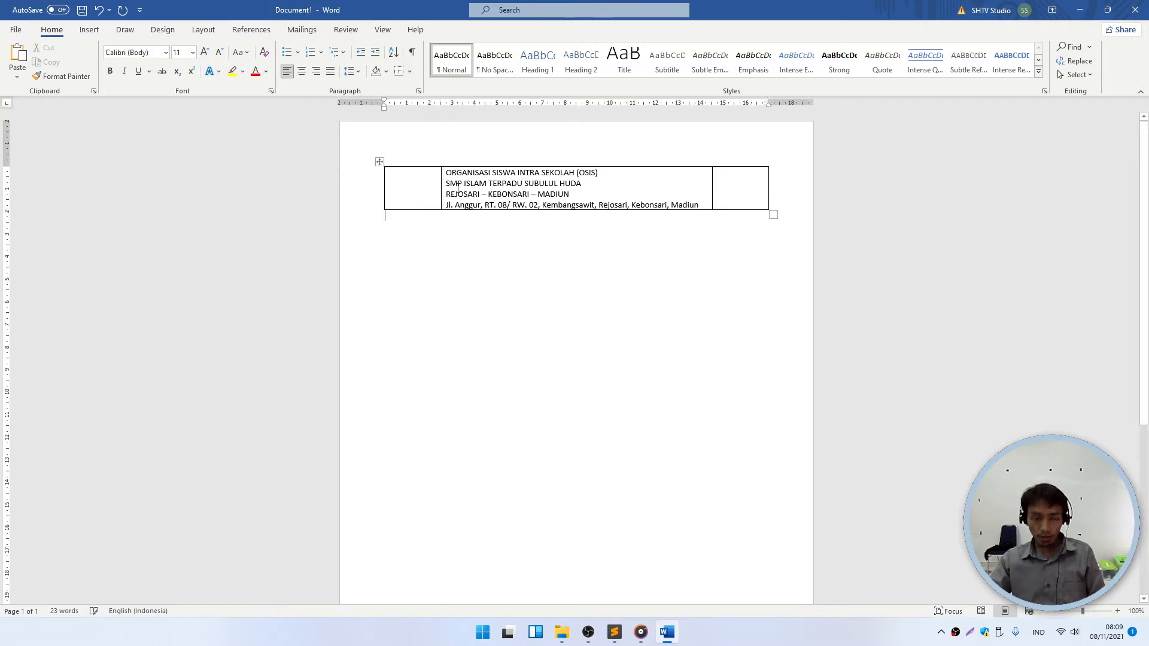
{"action": "left_click", "coordinate": [488, 183]}
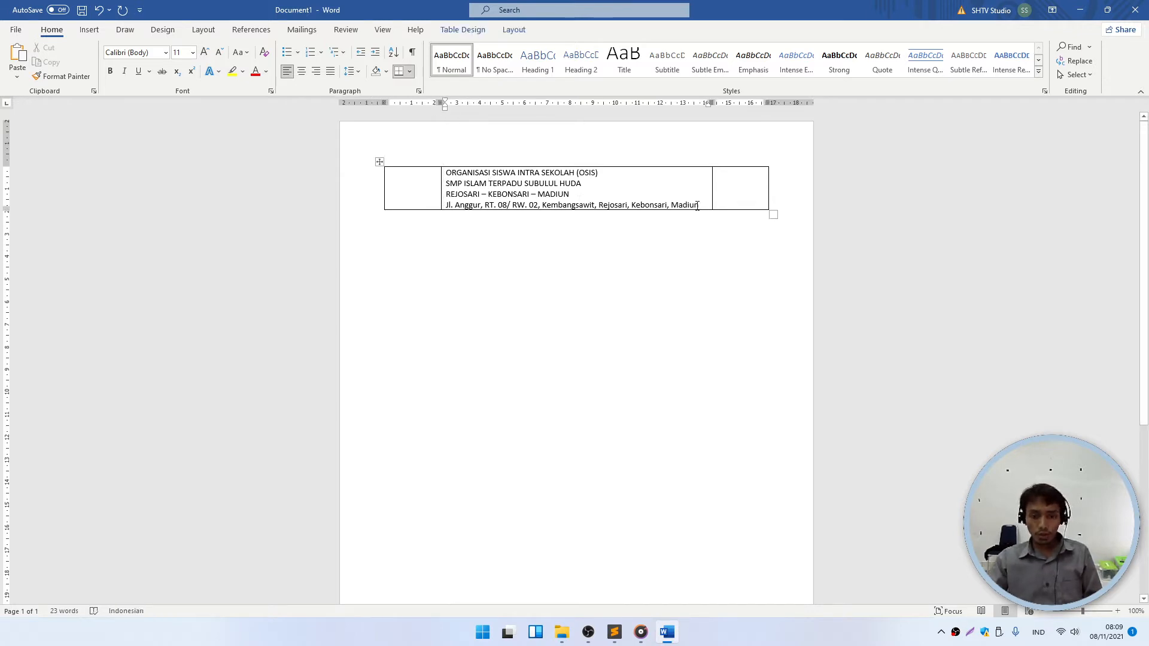
{"action": "left_click_drag", "start_coordinate": [697, 205], "coordinate": [446, 172]}
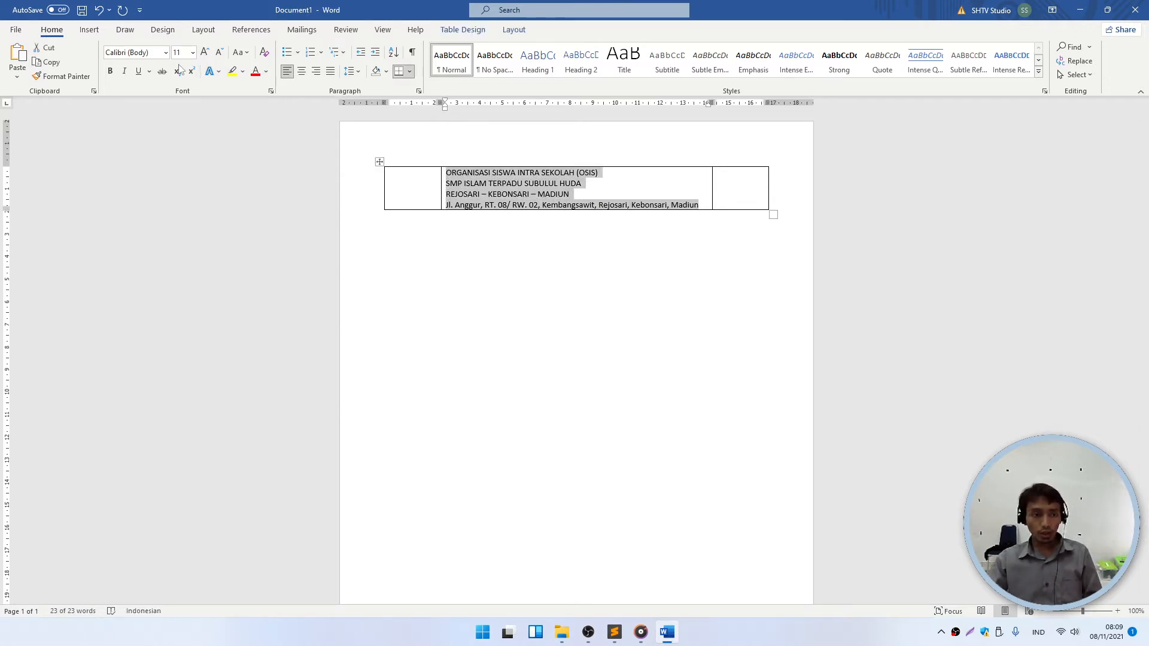
- Try the font name 'Tims', cancel the unavailable font, and reselect the four header lines
{"action": "left_click", "coordinate": [157, 52]}
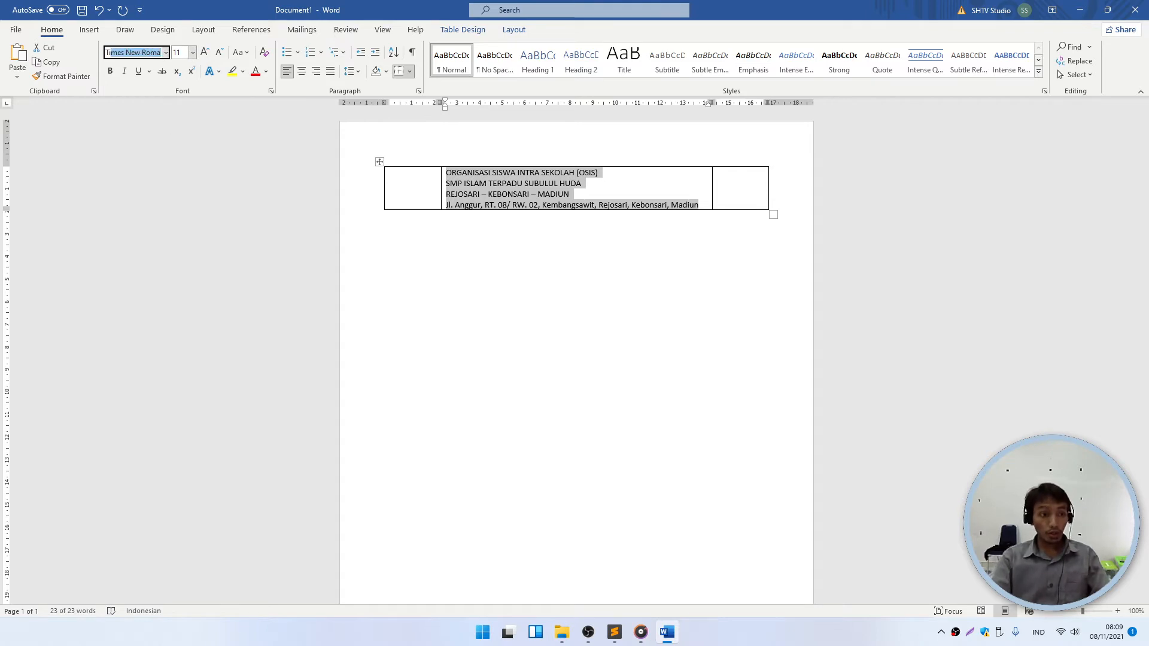
{"action": "type", "text": "Tims"}
{"action": "key", "text": "Return"}
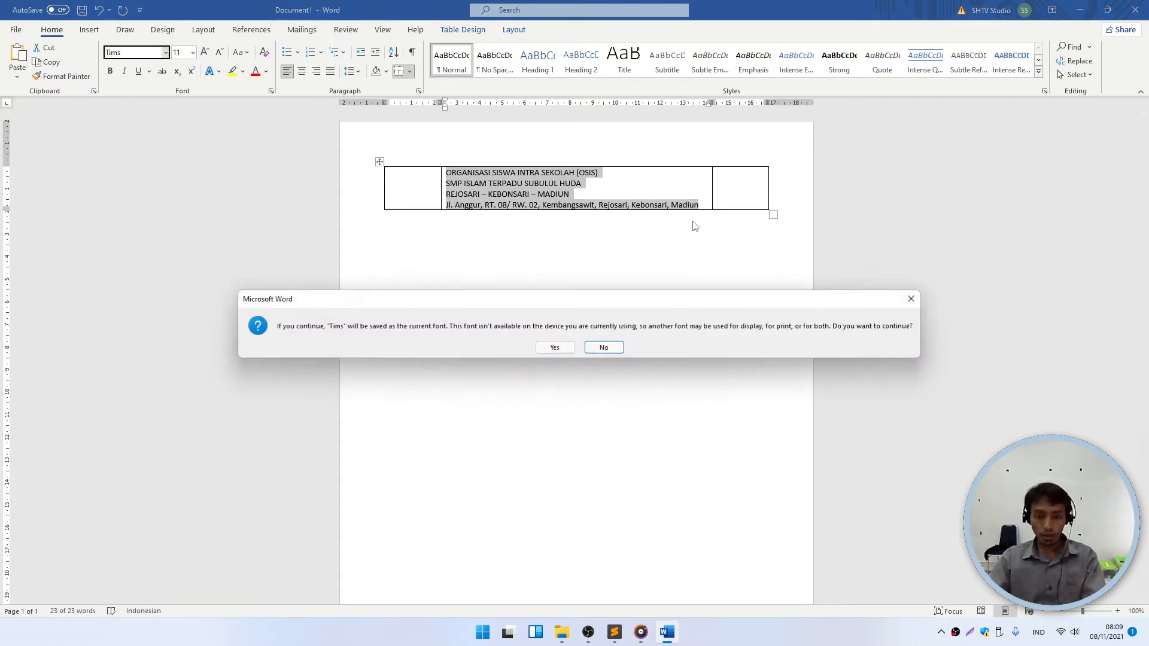
{"action": "key", "text": "Escape"}
{"action": "left_click_drag", "start_coordinate": [698, 205], "coordinate": [459, 173]}
- Apply Times New Roman from the font list, then select the first three header lines
{"action": "left_click", "coordinate": [163, 52]}
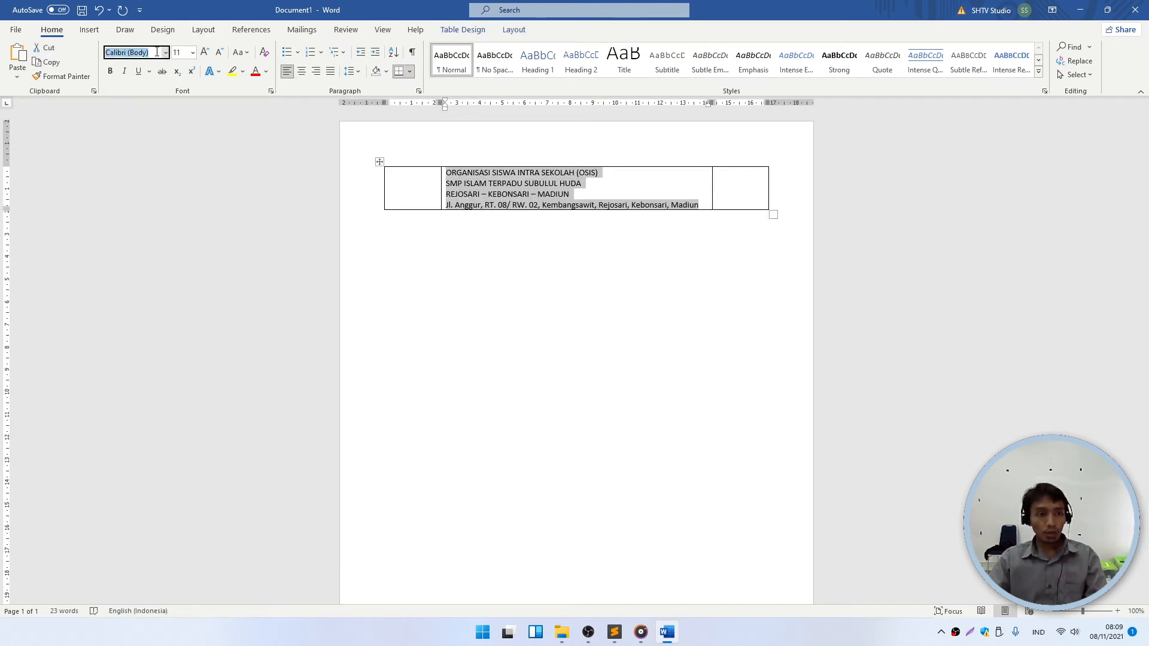
{"action": "type", "text": "Times New Roma"}
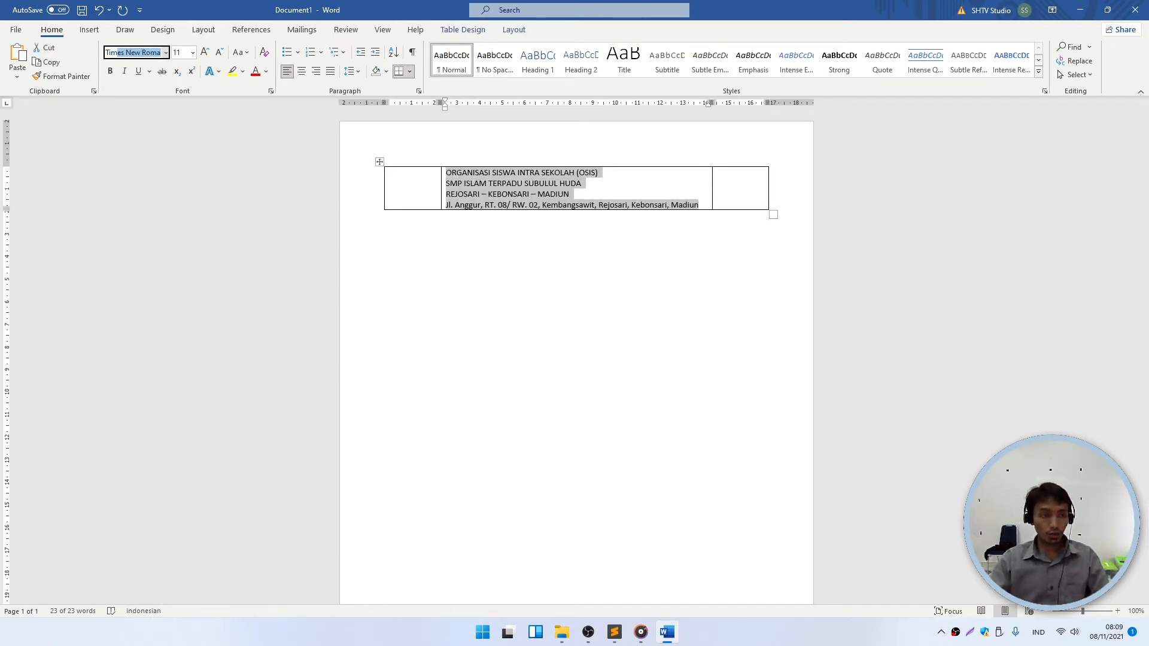
{"action": "left_click", "coordinate": [166, 52]}
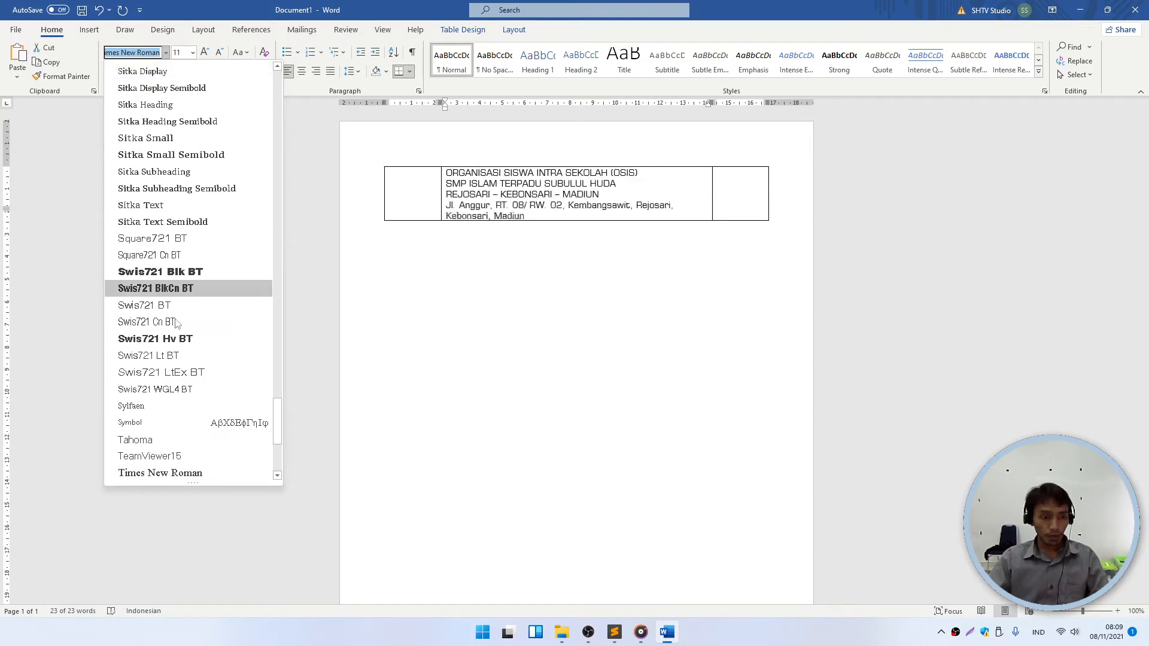
{"action": "scroll", "coordinate": [173, 419], "scroll_direction": "down", "scroll_amount": 1}
{"action": "left_click", "coordinate": [160, 418]}
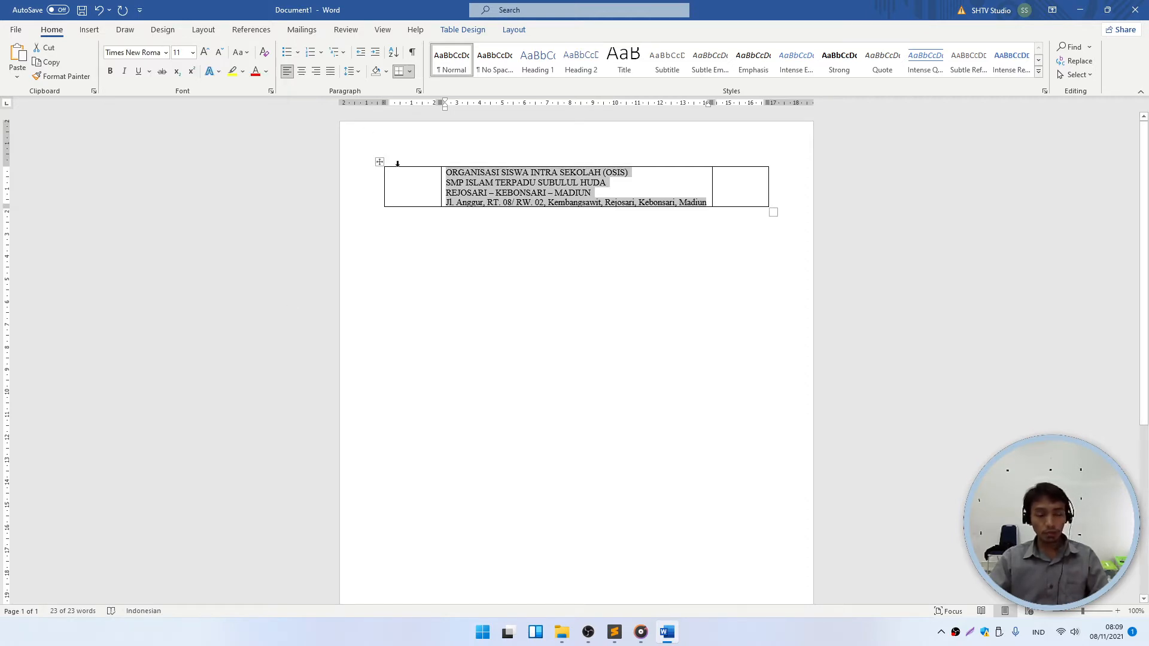
{"action": "left_click", "coordinate": [570, 204]}
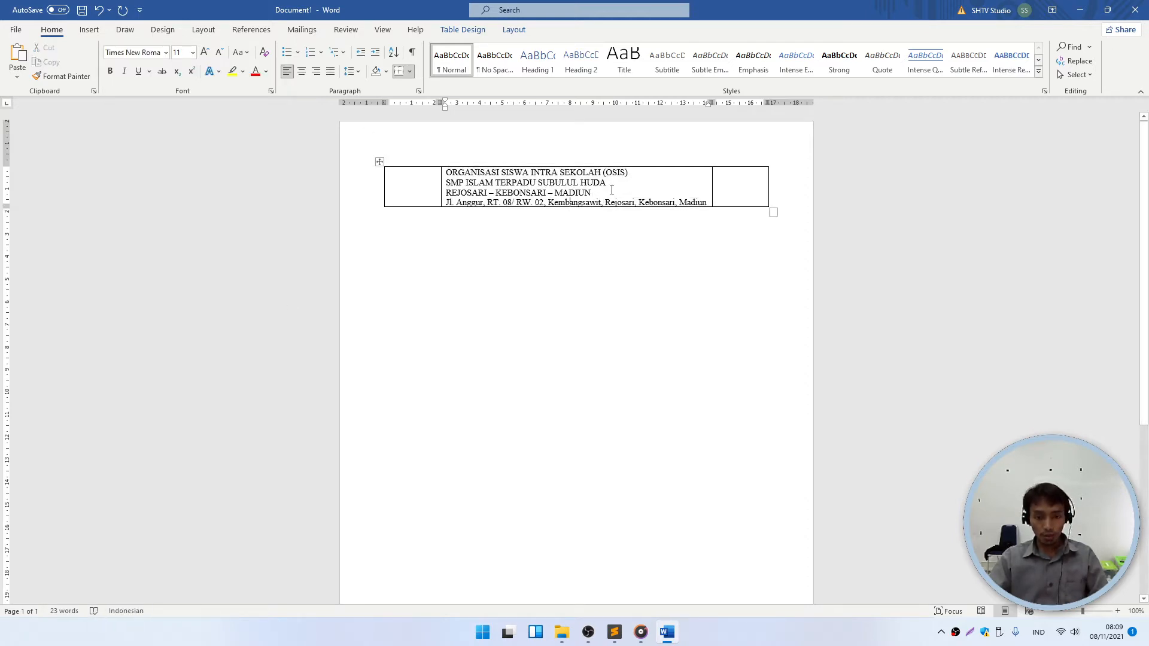
{"action": "left_click_drag", "start_coordinate": [628, 172], "coordinate": [419, 180]}
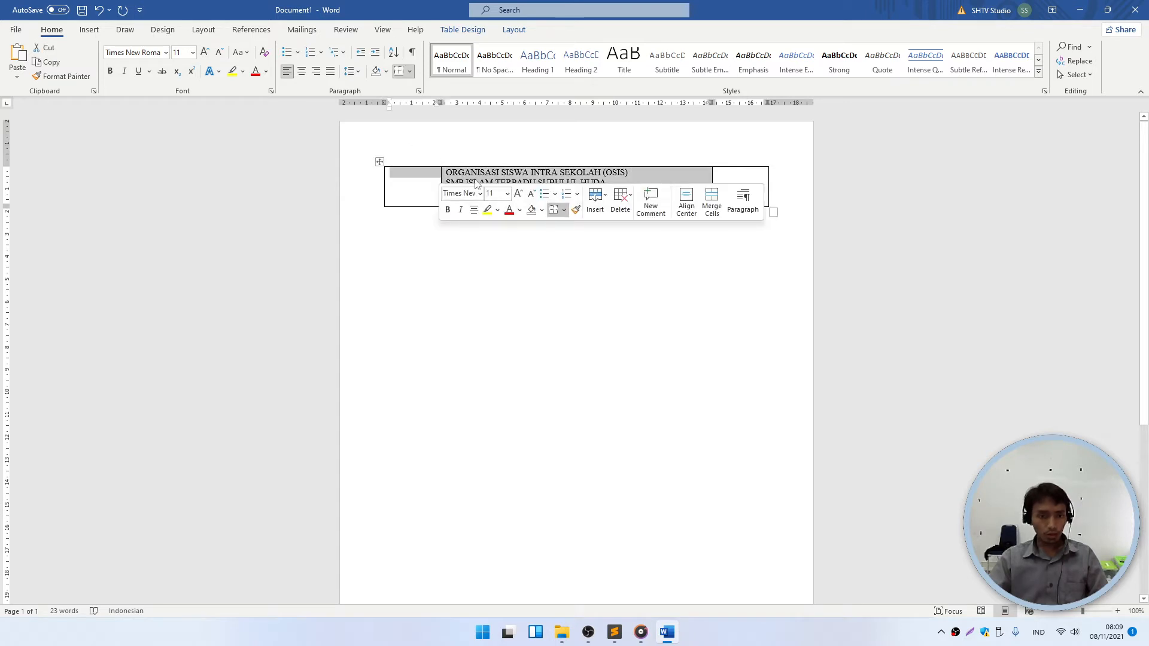
{"action": "left_click", "coordinate": [585, 193]}
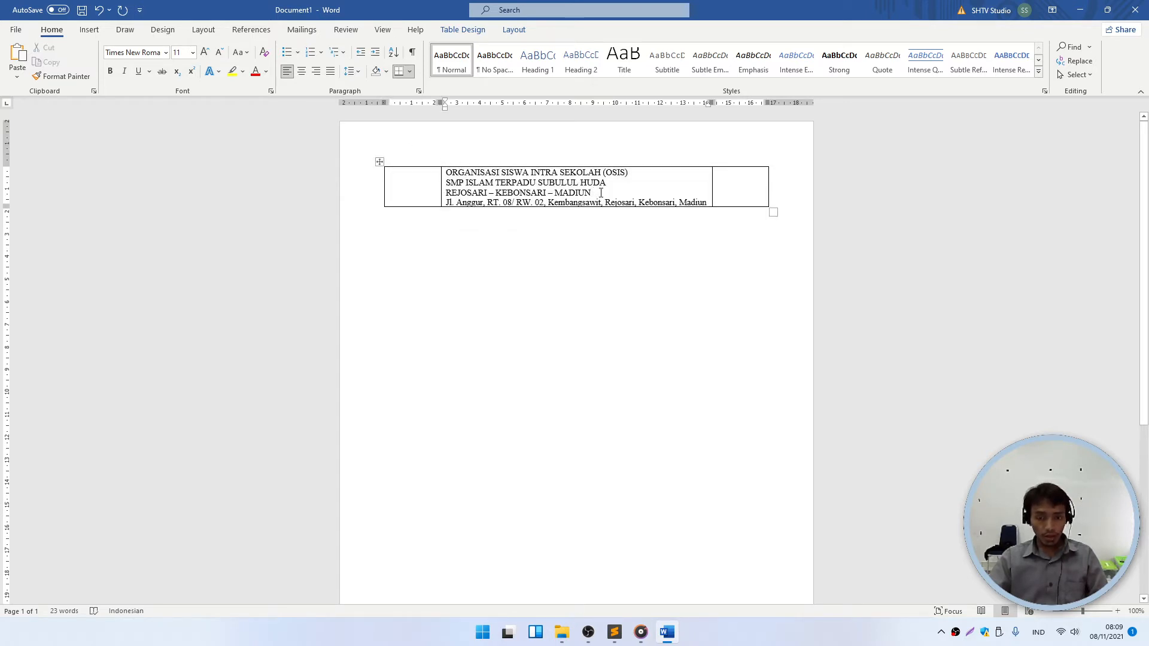
{"action": "left_click_drag", "start_coordinate": [600, 192], "coordinate": [446, 172]}
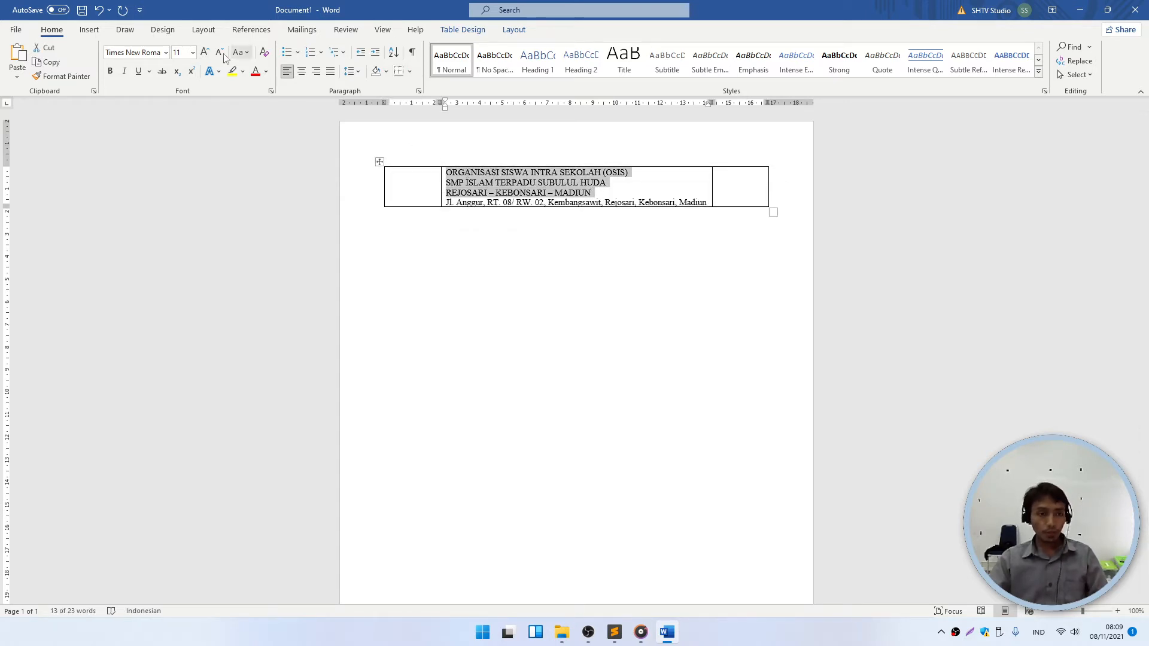
- Make the top three header lines bold and one size larger, with the organisation name at 14 pt
{"action": "left_click", "coordinate": [206, 53]}
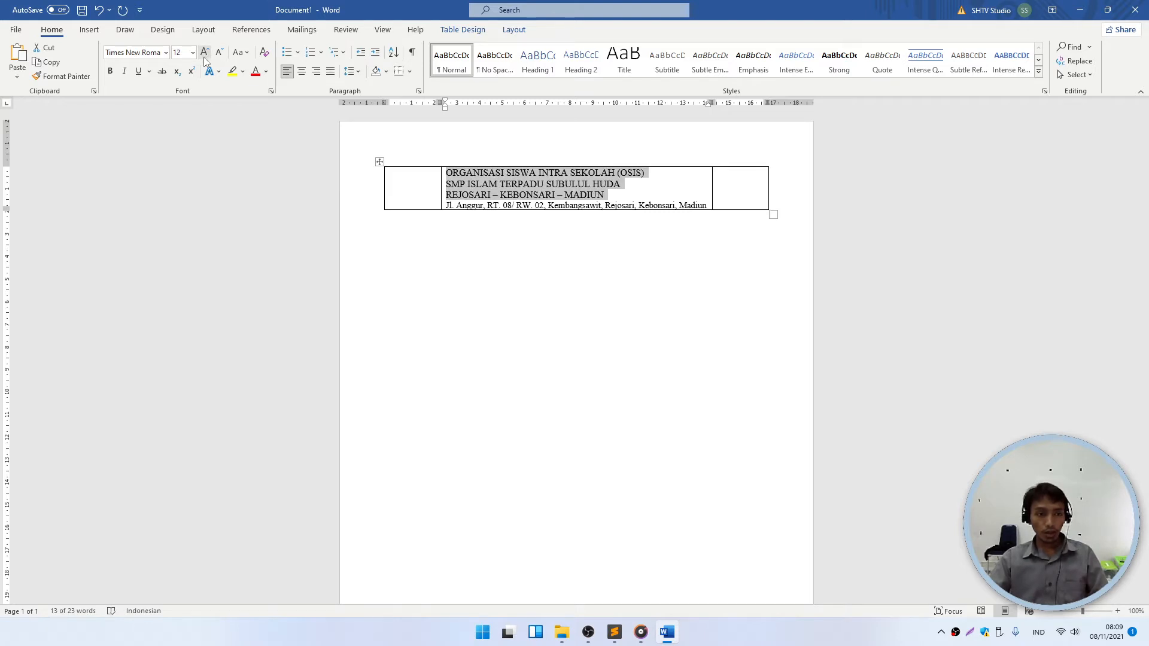
{"action": "left_click", "coordinate": [109, 71]}
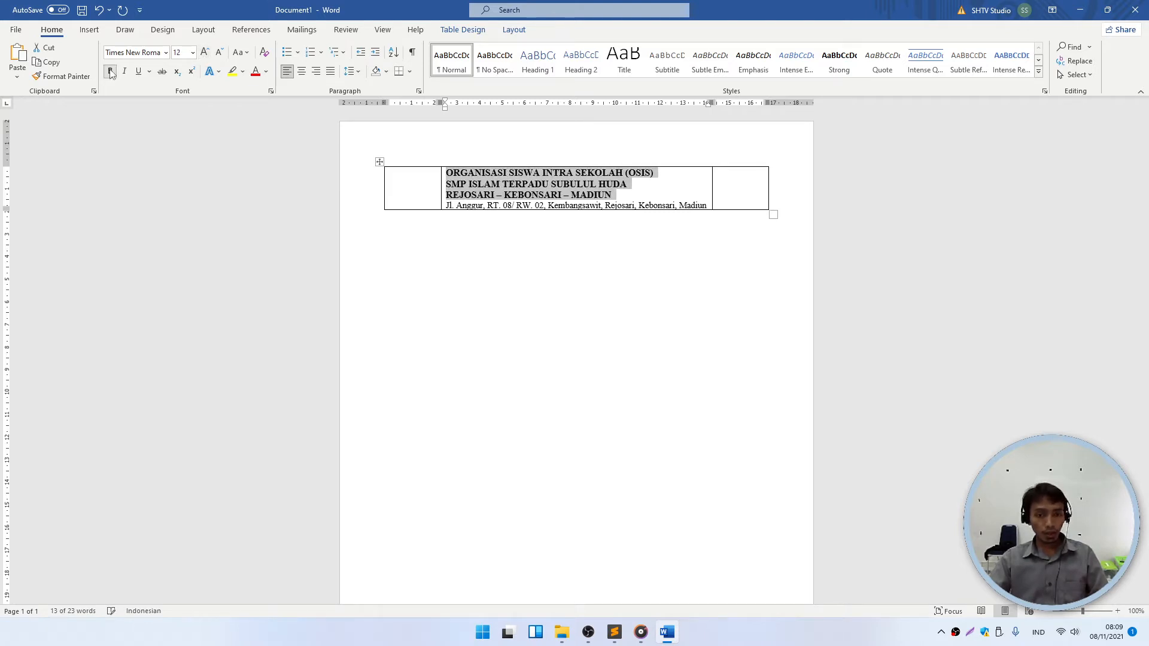
{"action": "left_click", "coordinate": [526, 196]}
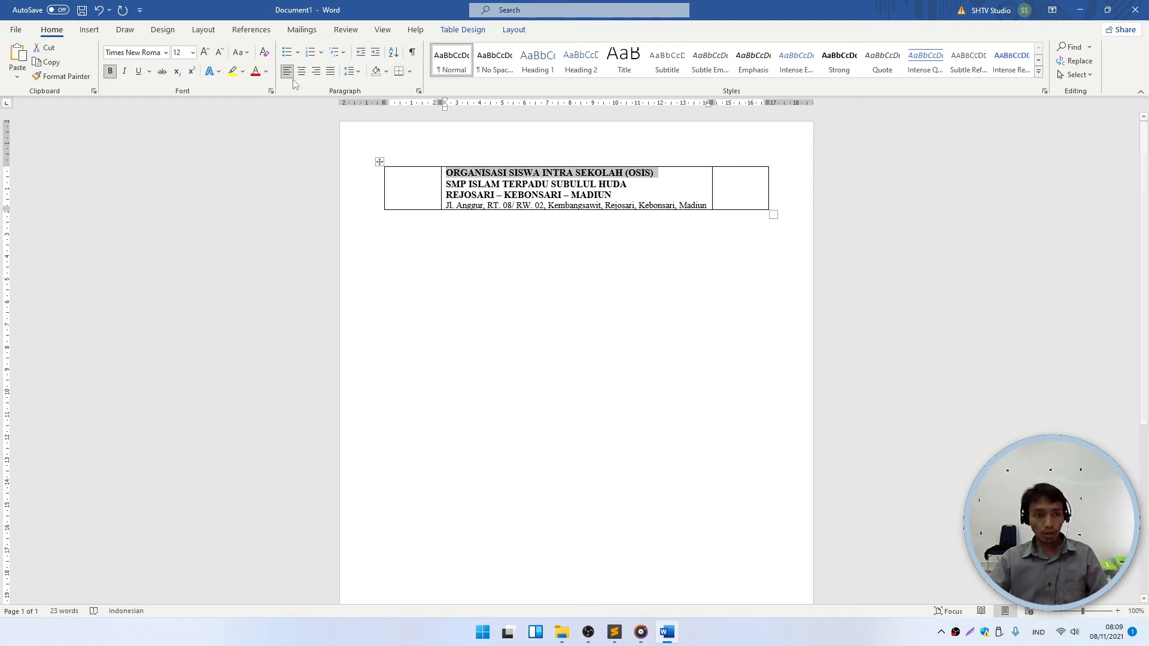
{"action": "left_click", "coordinate": [205, 54]}
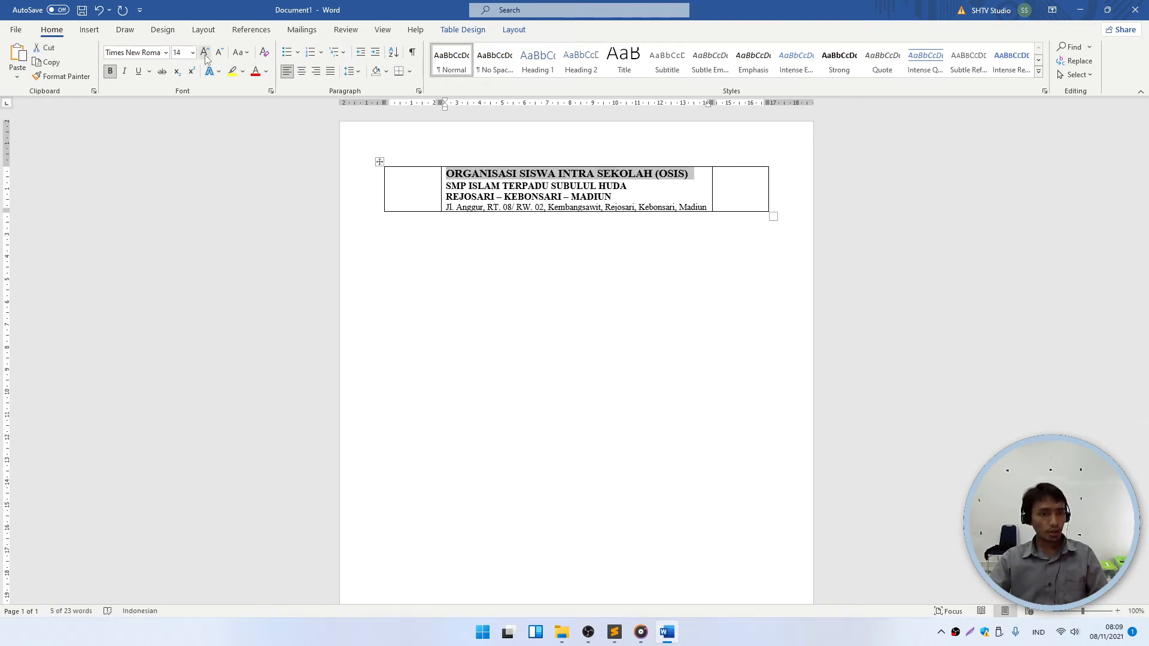
{"action": "left_click", "coordinate": [204, 54]}
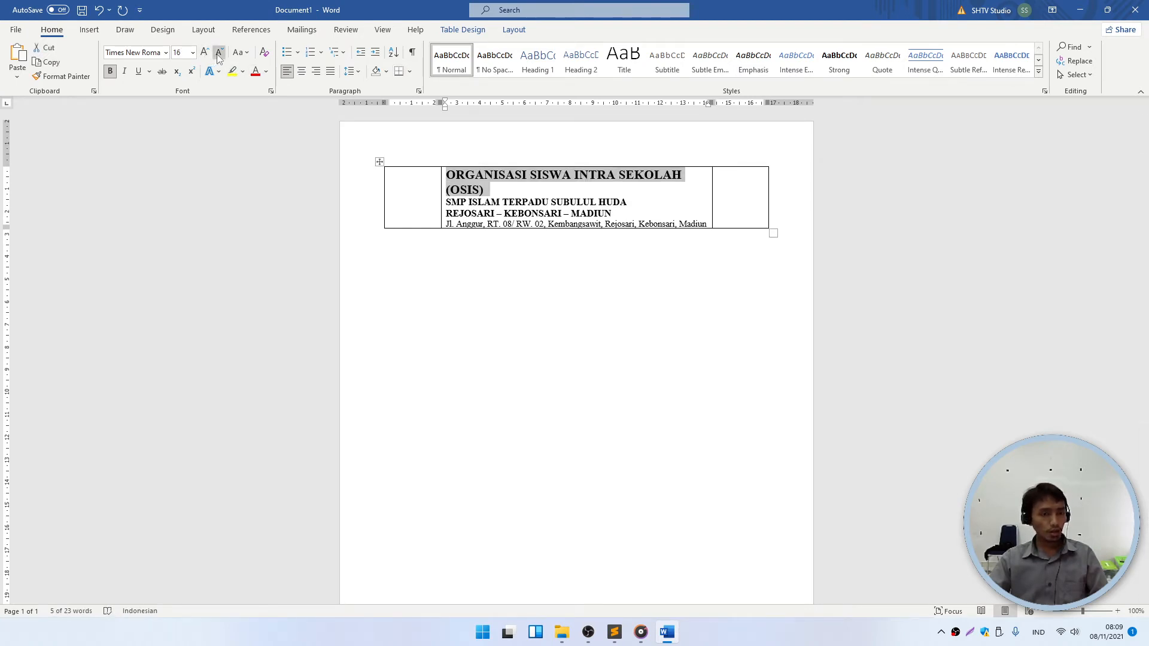
{"action": "left_click", "coordinate": [219, 52]}
- Enlarge the school name line to 16 pt and the town line by one size step
{"action": "left_click_drag", "start_coordinate": [632, 187], "coordinate": [445, 186]}
{"action": "left_click", "coordinate": [205, 53]}
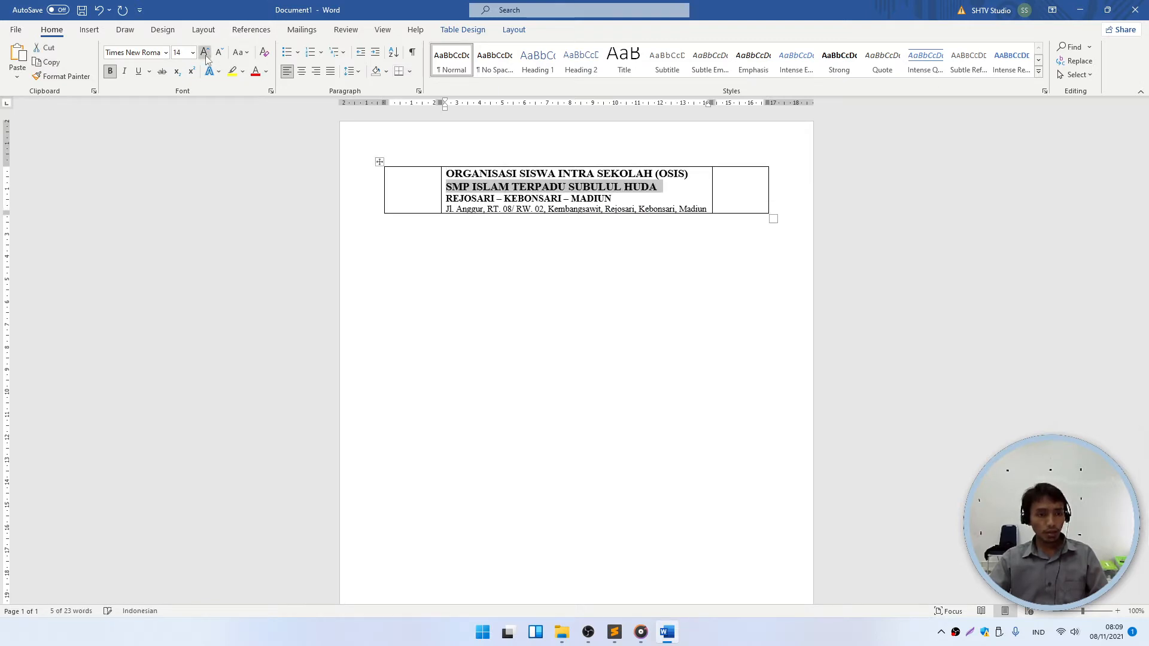
{"action": "left_click", "coordinate": [204, 53]}
{"action": "left_click_drag", "start_coordinate": [614, 200], "coordinate": [445, 200]}
{"action": "left_click", "coordinate": [204, 53]}
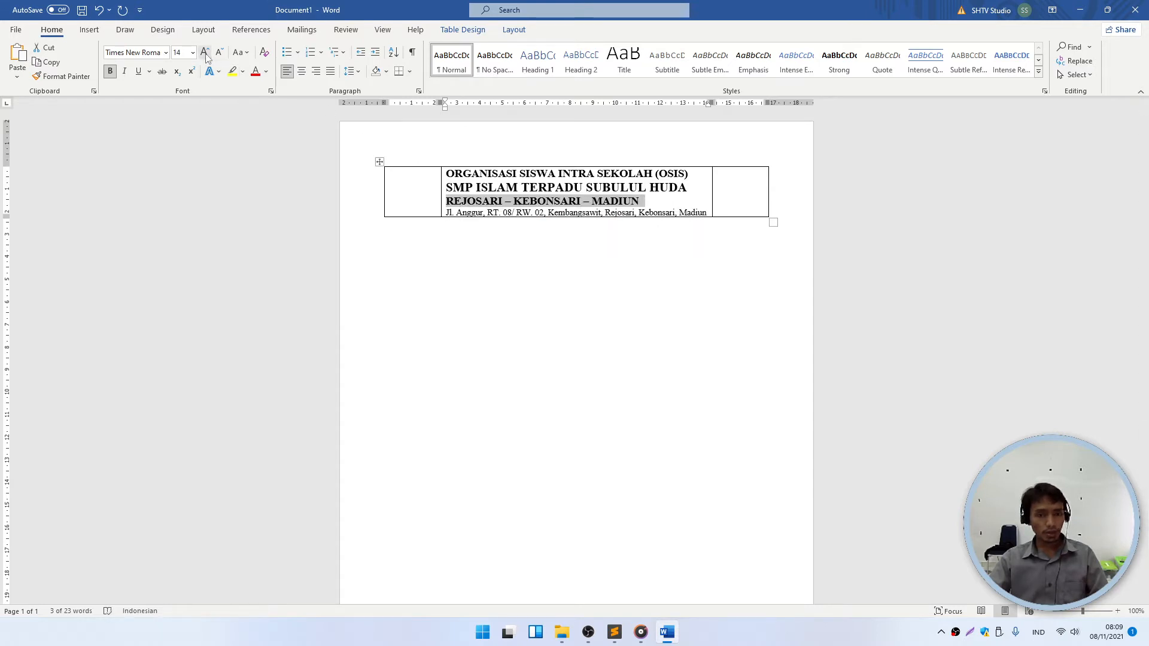
{"action": "left_click", "coordinate": [604, 184]}
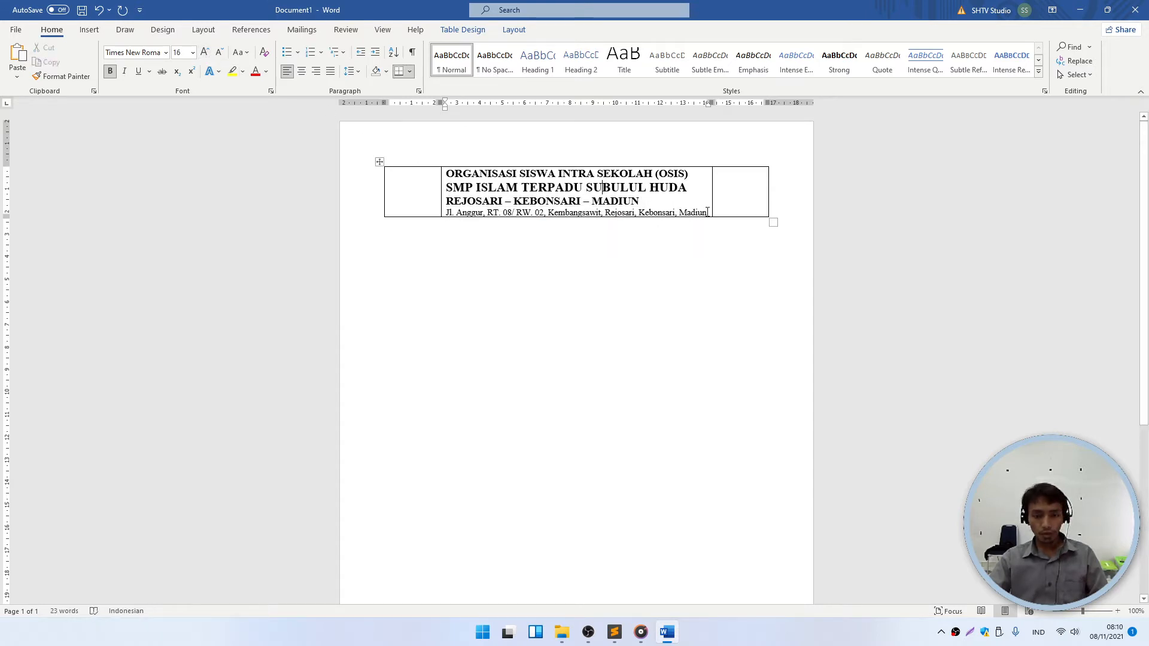
- Make the address line italic, keeping it at 11 pt
{"action": "left_click_drag", "start_coordinate": [707, 212], "coordinate": [443, 214]}
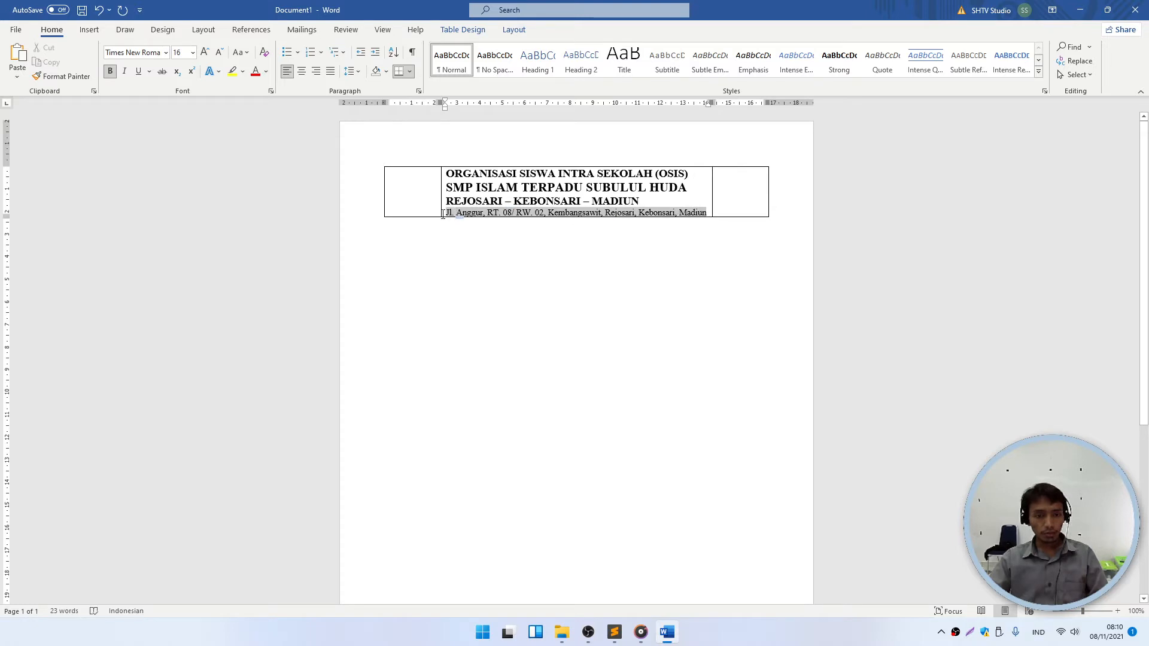
{"action": "left_click", "coordinate": [124, 72]}
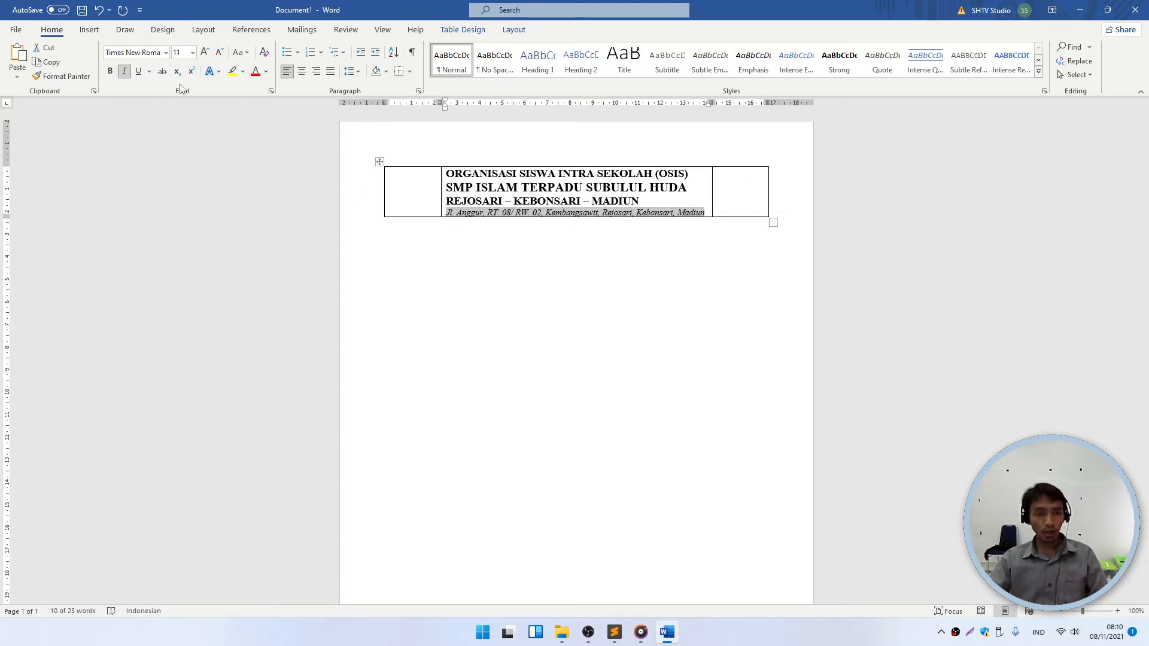
{"action": "left_click", "coordinate": [205, 53]}
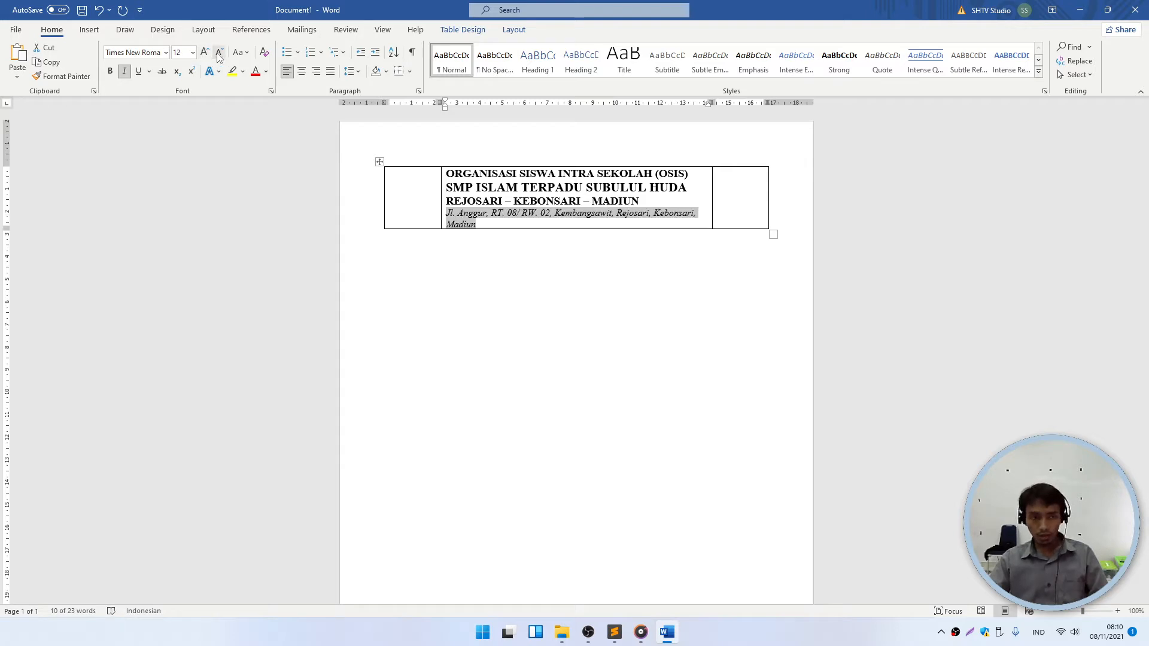
{"action": "left_click", "coordinate": [219, 52]}
{"action": "left_click", "coordinate": [600, 219]}
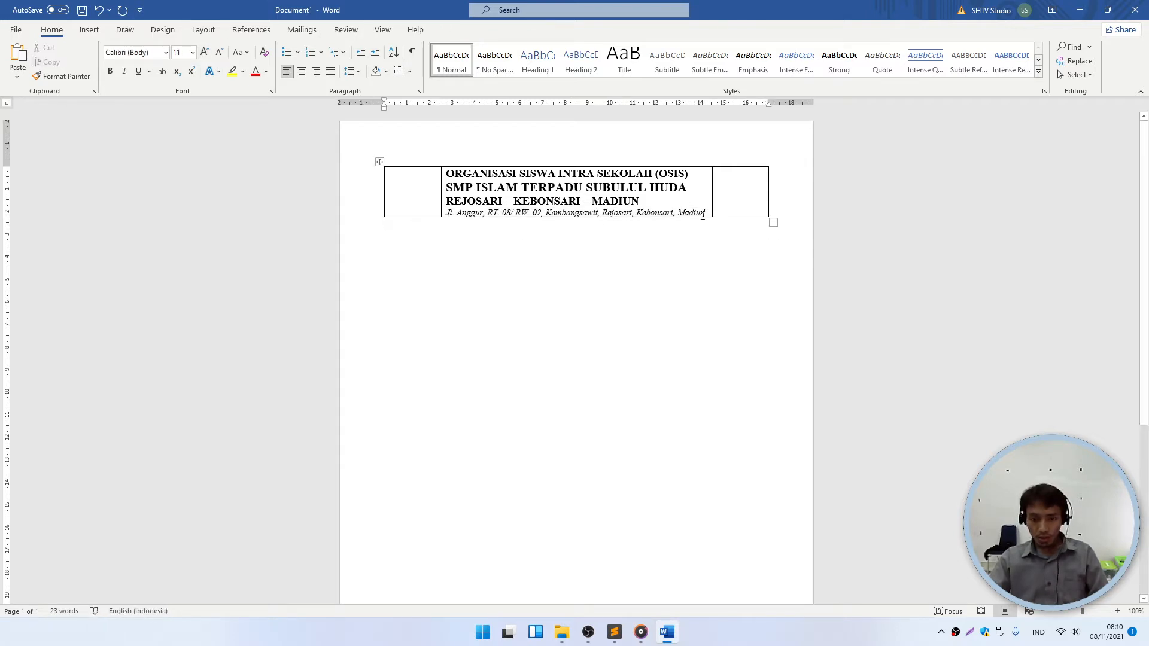
{"action": "left_click_drag", "start_coordinate": [707, 214], "coordinate": [453, 172]}
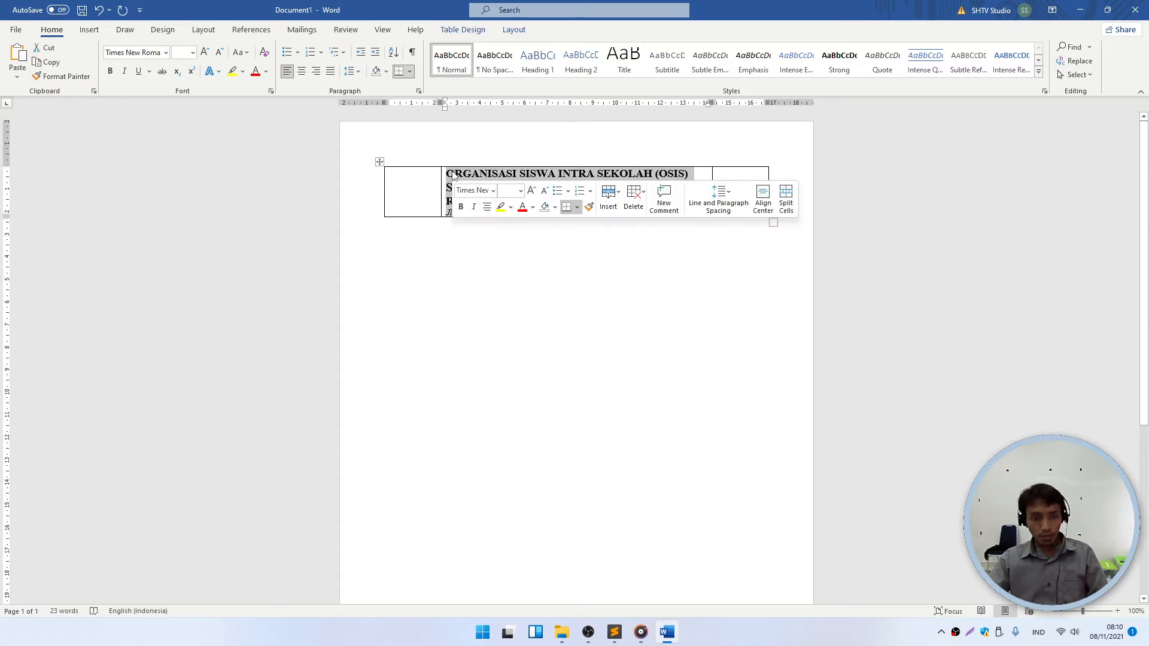
- Center the organisation, school, town and address lines within the middle table cell
{"action": "left_click", "coordinate": [302, 72]}
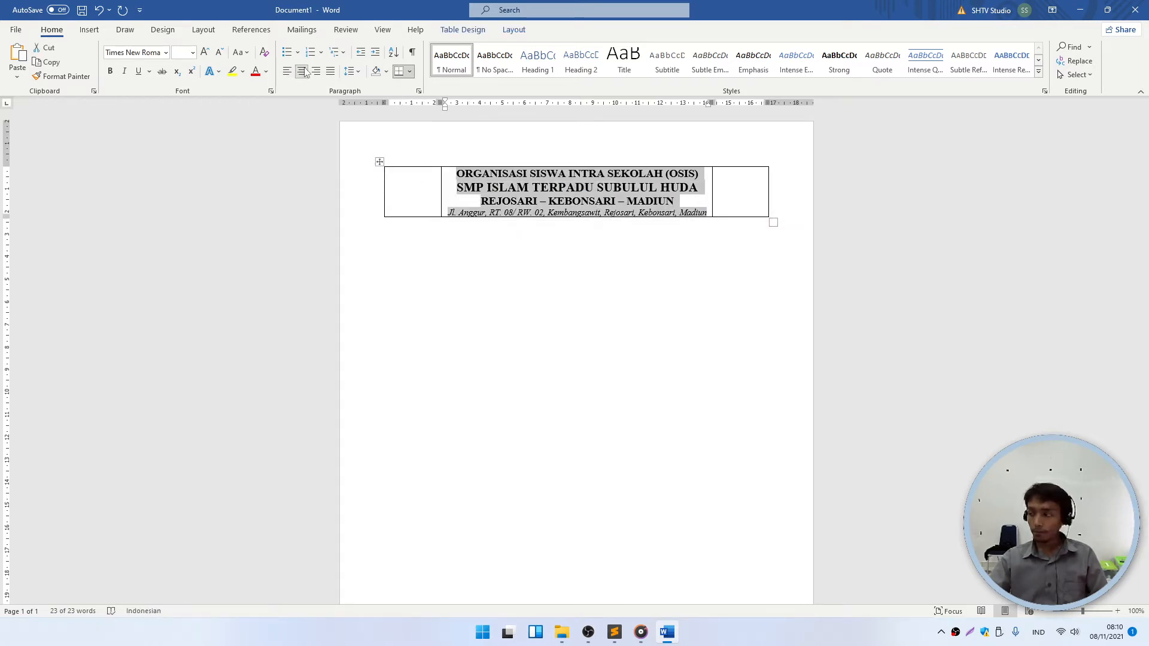
{"action": "left_click", "coordinate": [557, 220]}
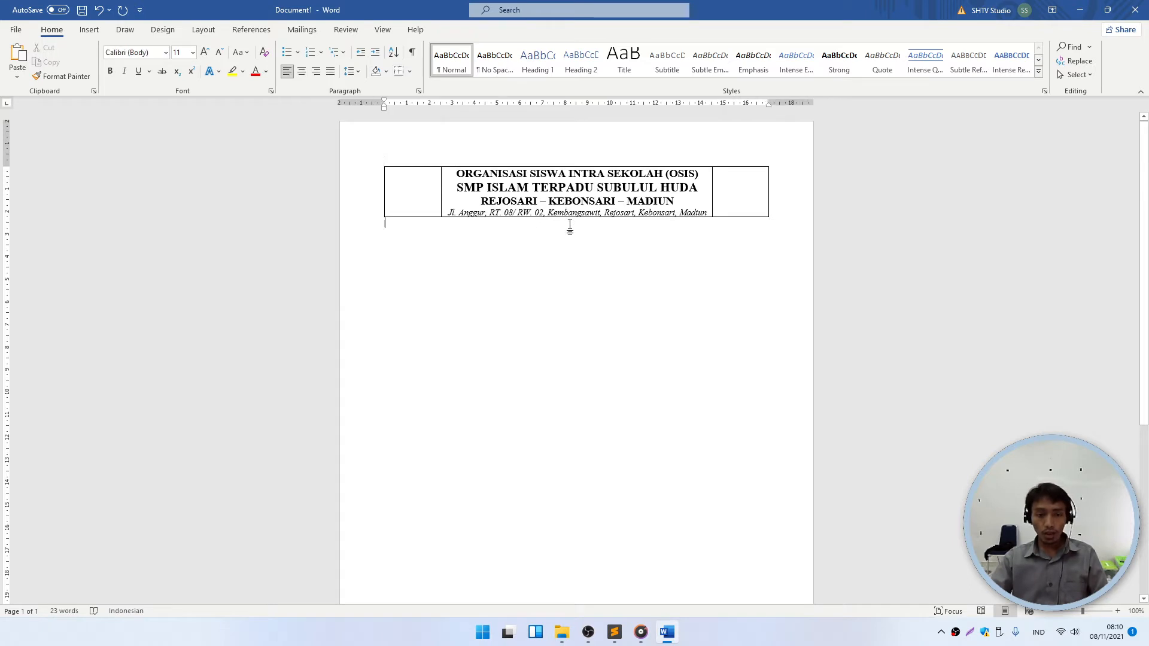
{"action": "left_click", "coordinate": [710, 200]}
{"action": "left_click", "coordinate": [443, 192]}
{"action": "left_click", "coordinate": [562, 524]}
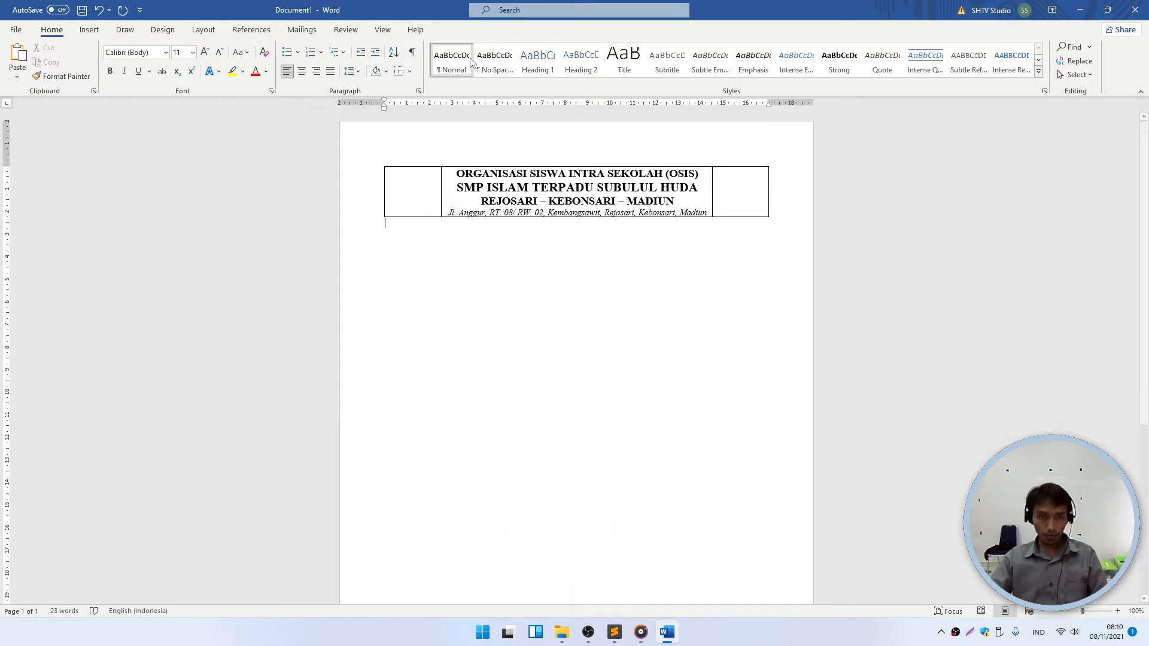
- Copy the logo smp image from the SURAT folder and paste it into the table's left cell
{"action": "left_click", "coordinate": [561, 633]}
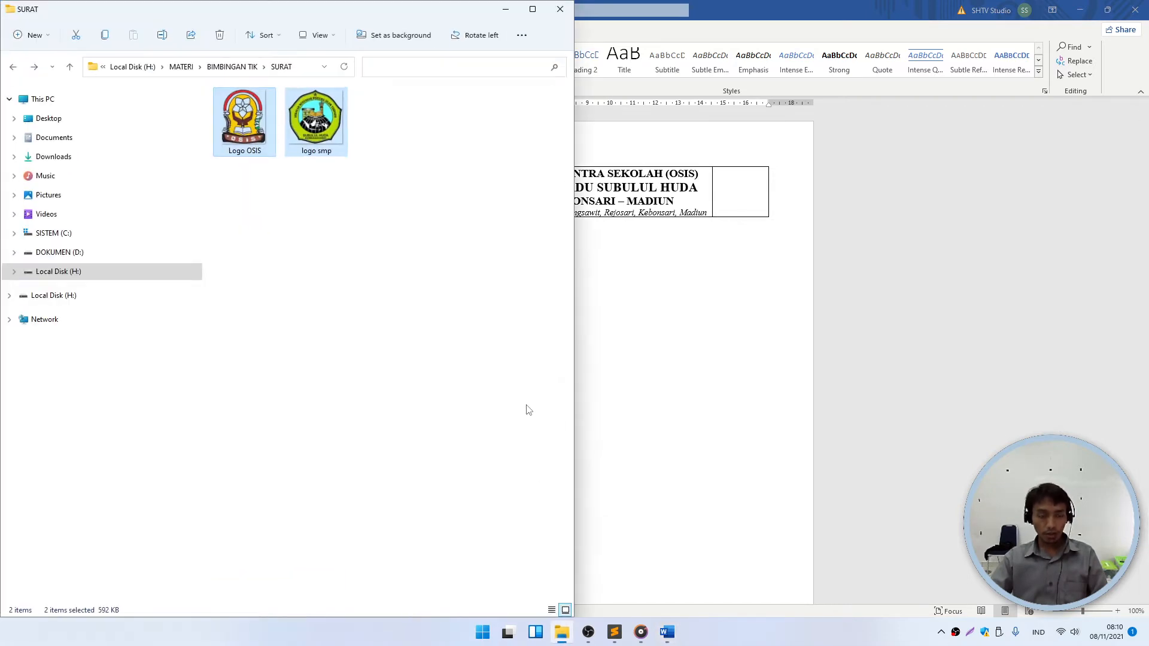
{"action": "left_click", "coordinate": [246, 118]}
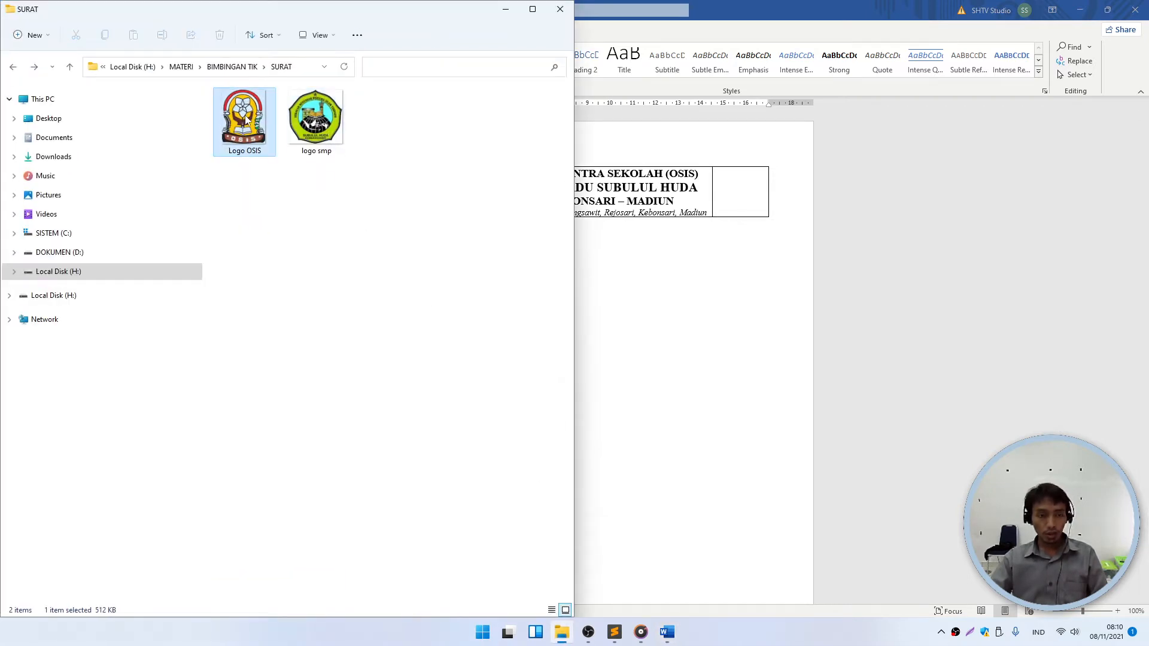
{"action": "left_click", "coordinate": [315, 118]}
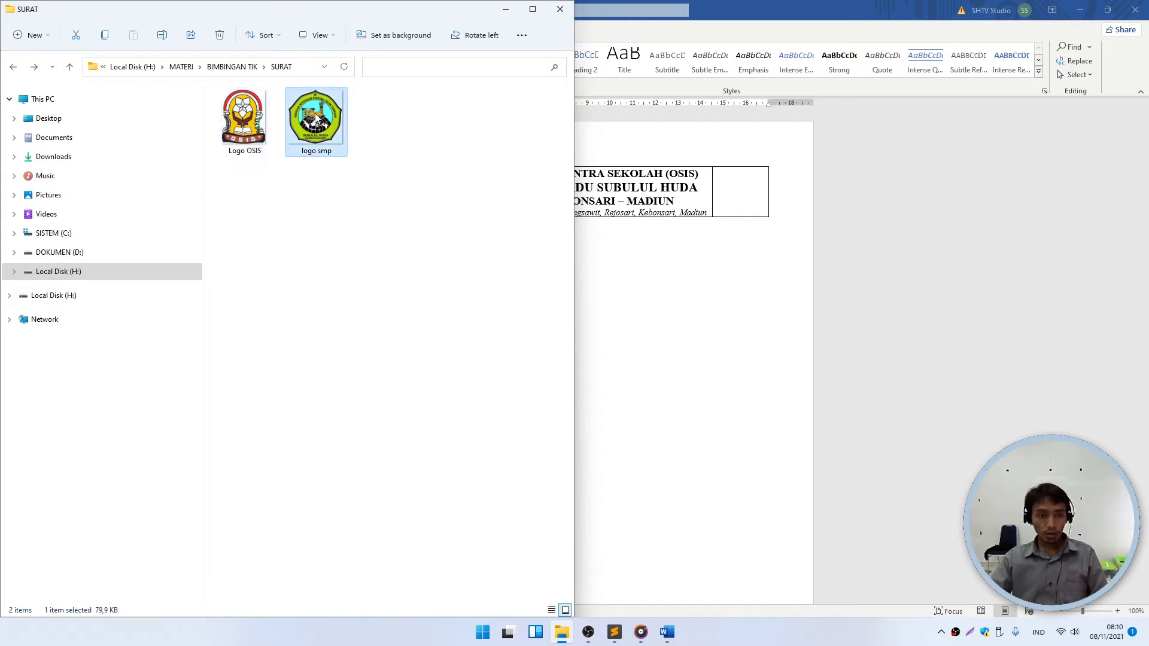
{"action": "left_click", "coordinate": [106, 35]}
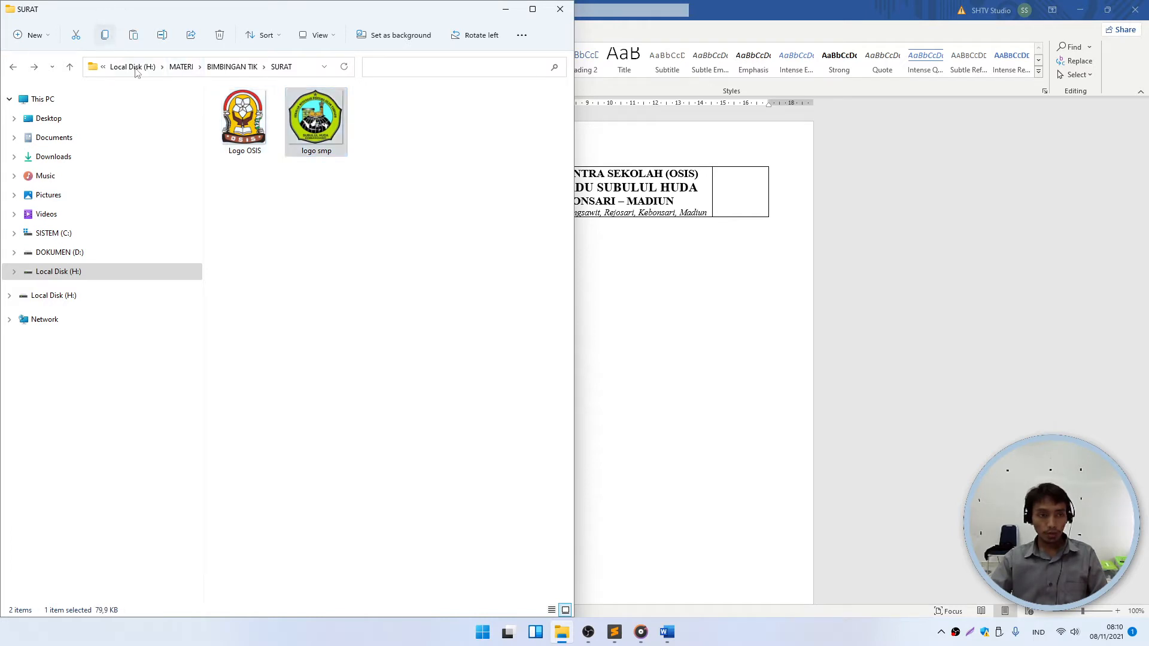
{"action": "left_click", "coordinate": [627, 273]}
{"action": "left_click", "coordinate": [418, 192]}
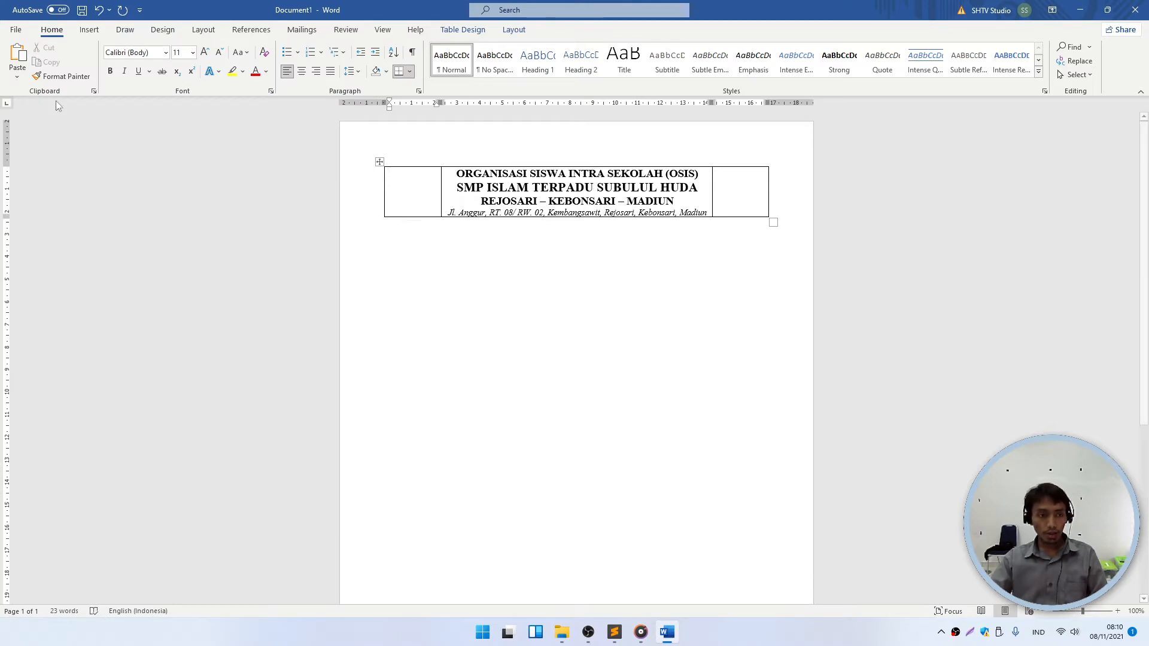
{"action": "left_click", "coordinate": [28, 67]}
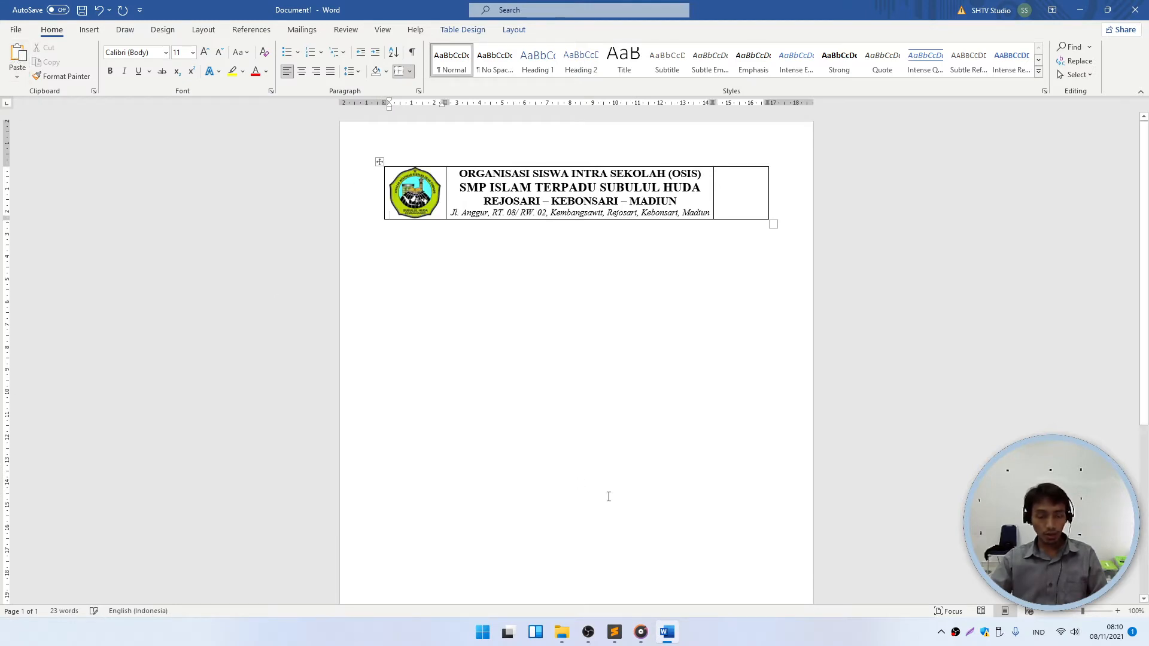
- Pick the Logo OSIS image in the SURAT folder and return to Word
{"action": "left_click", "coordinate": [561, 632]}
{"action": "left_click", "coordinate": [238, 130]}
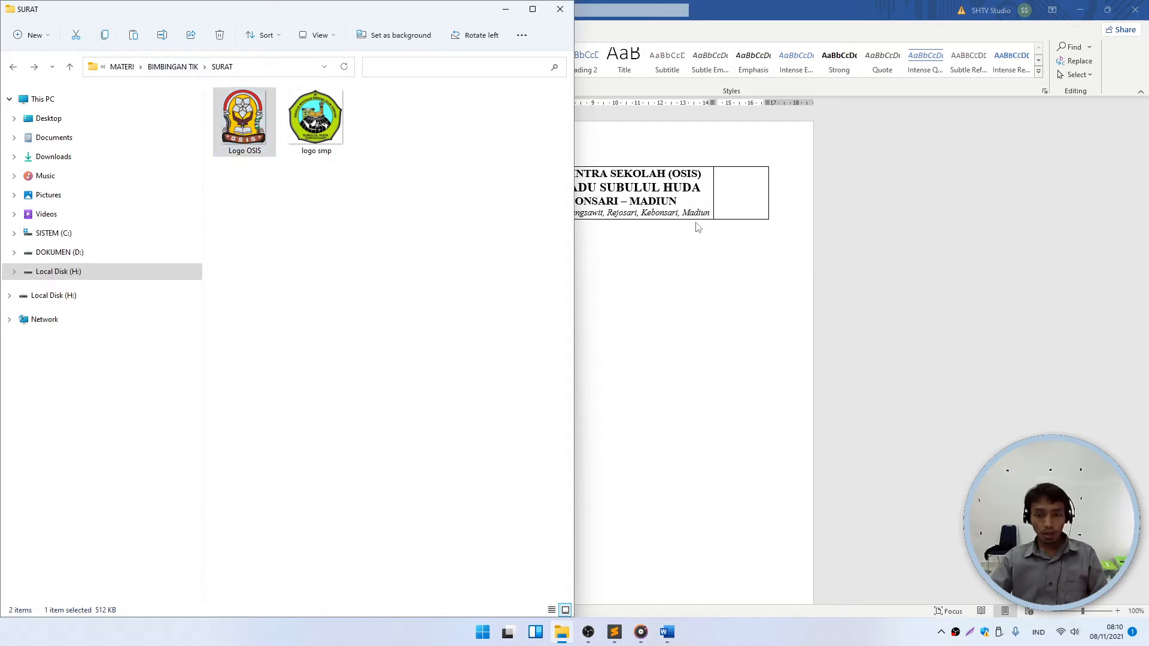
{"action": "left_click", "coordinate": [730, 296]}
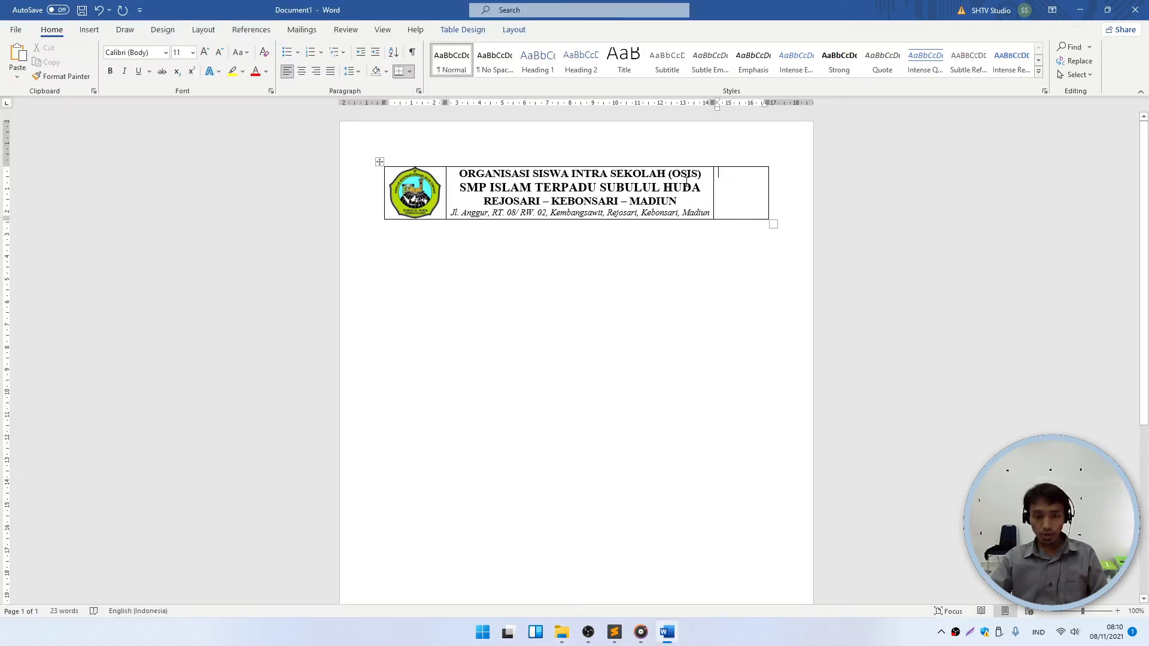
- Paste the OSIS logo into the header table's right cell
{"action": "left_click", "coordinate": [18, 57]}
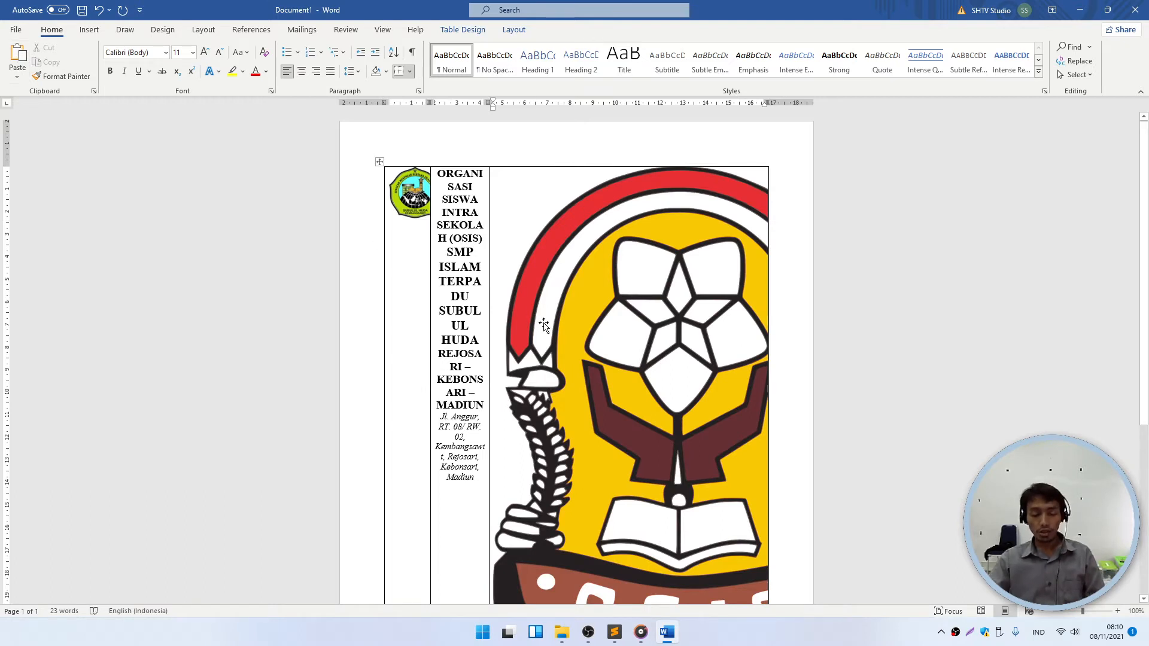
{"action": "scroll", "coordinate": [639, 323], "scroll_direction": "down", "scroll_amount": 5}
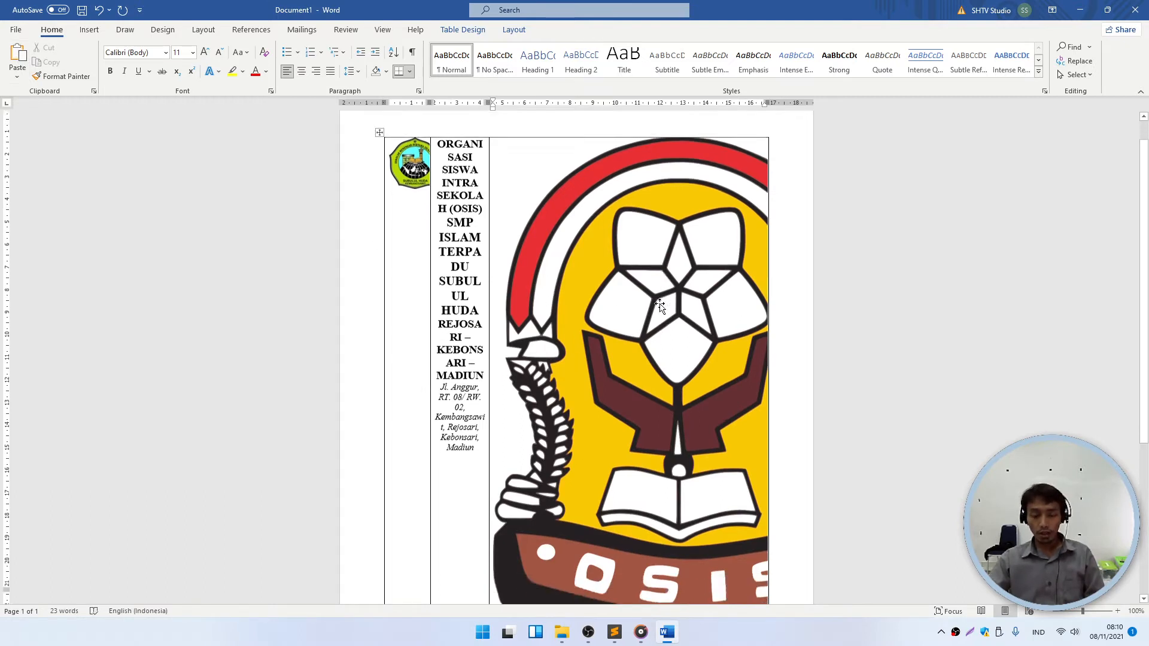
{"action": "scroll", "coordinate": [649, 284], "scroll_direction": "up", "scroll_amount": 4}
- Resize the OSIS picture to 2 cm wide, then reduce it to 1,9 cm
{"action": "left_click", "coordinate": [636, 234]}
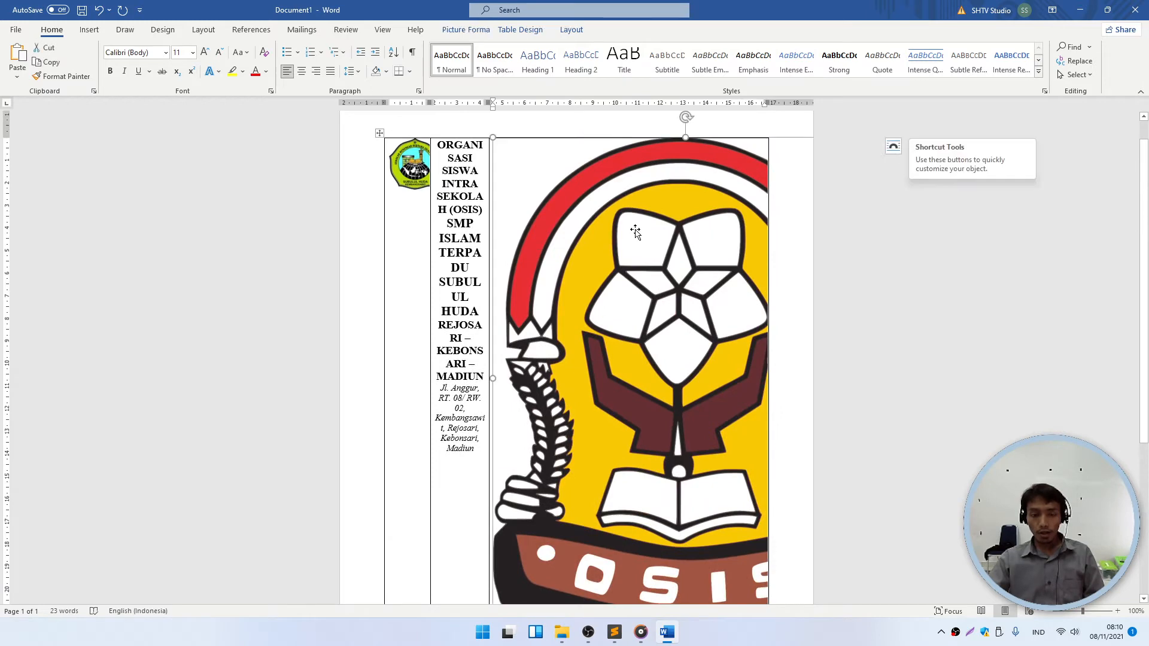
{"action": "left_click", "coordinate": [615, 119]}
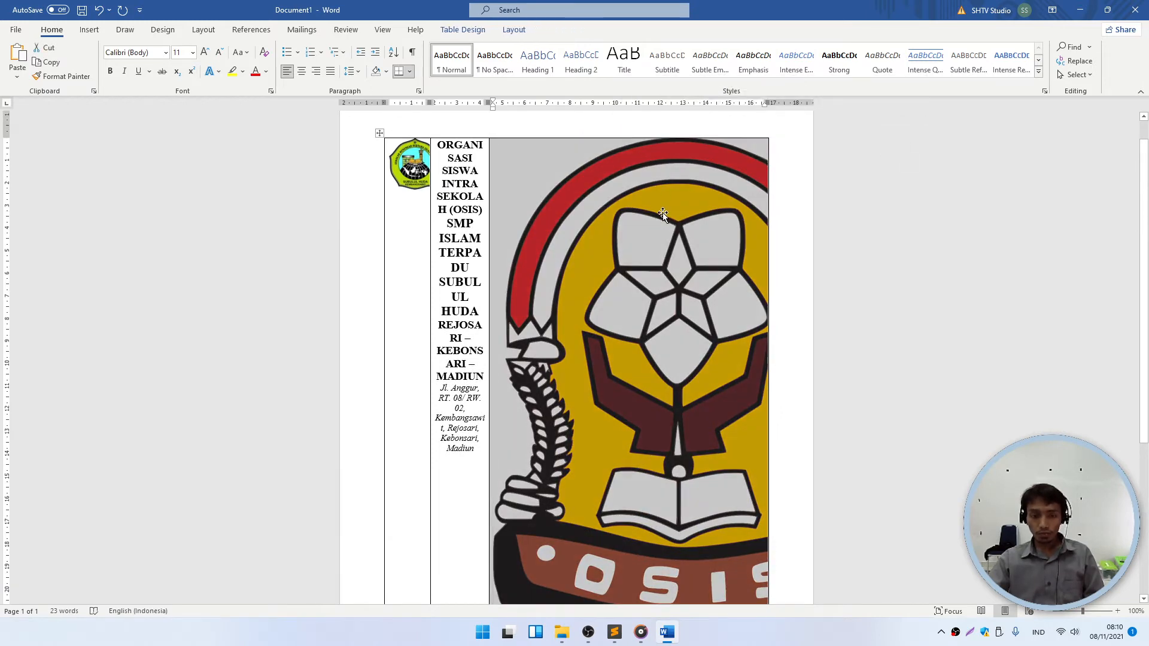
{"action": "left_click", "coordinate": [661, 218]}
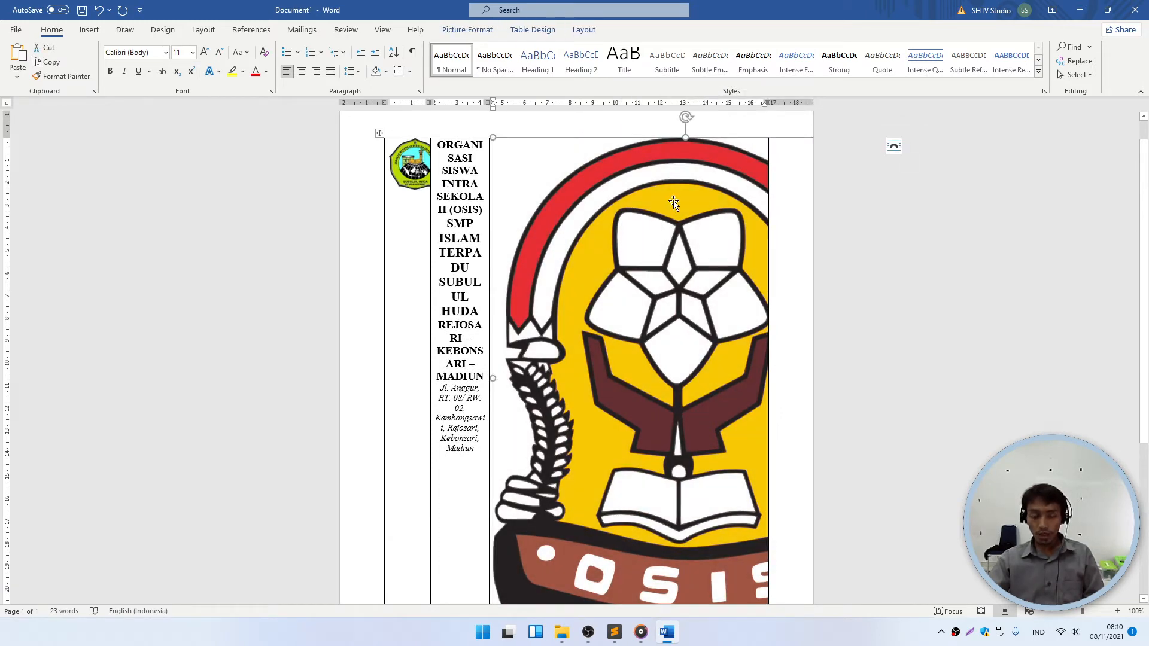
{"action": "double_click", "coordinate": [670, 200]}
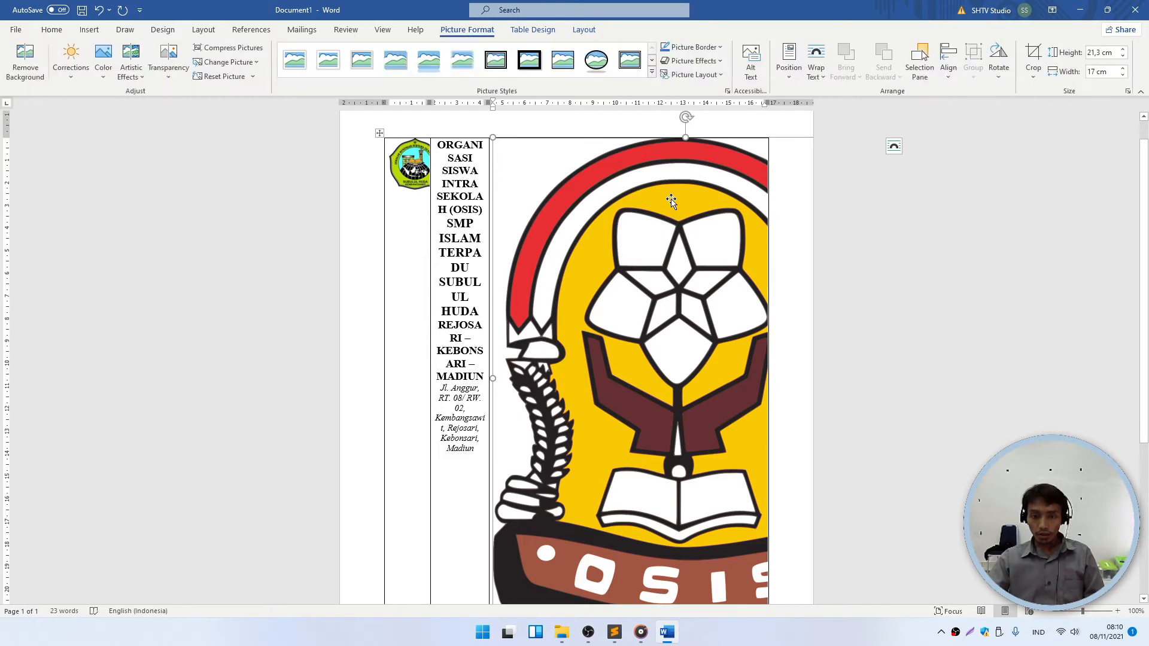
{"action": "left_click", "coordinate": [1109, 72]}
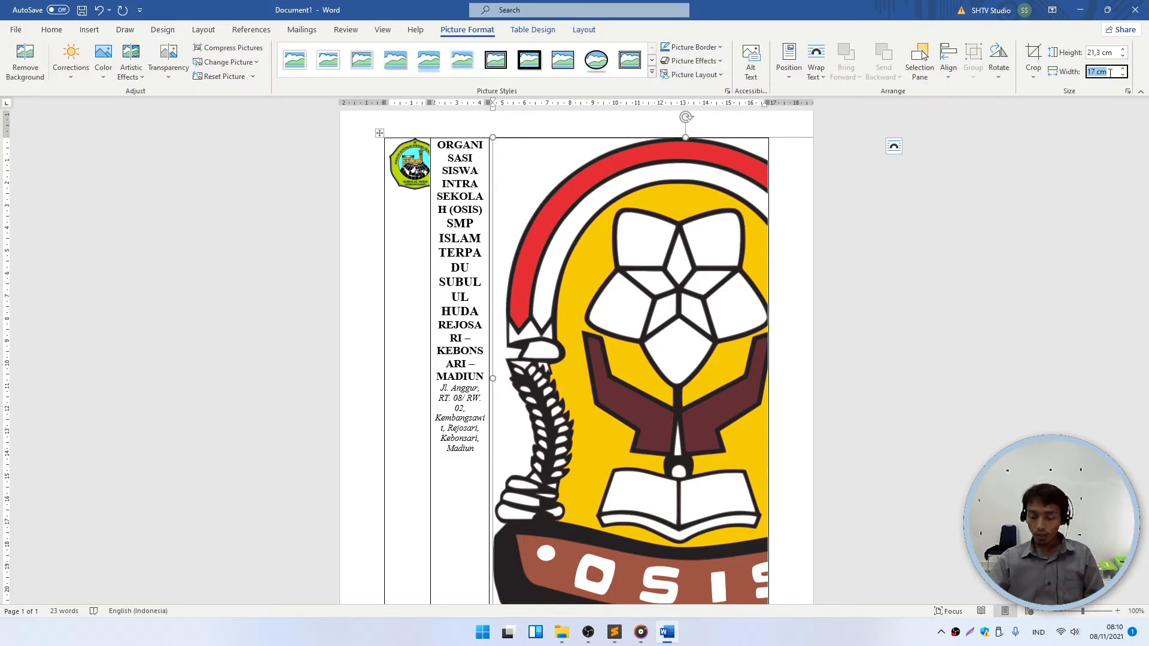
{"action": "type", "text": "2"}
{"action": "key", "text": "Return"}
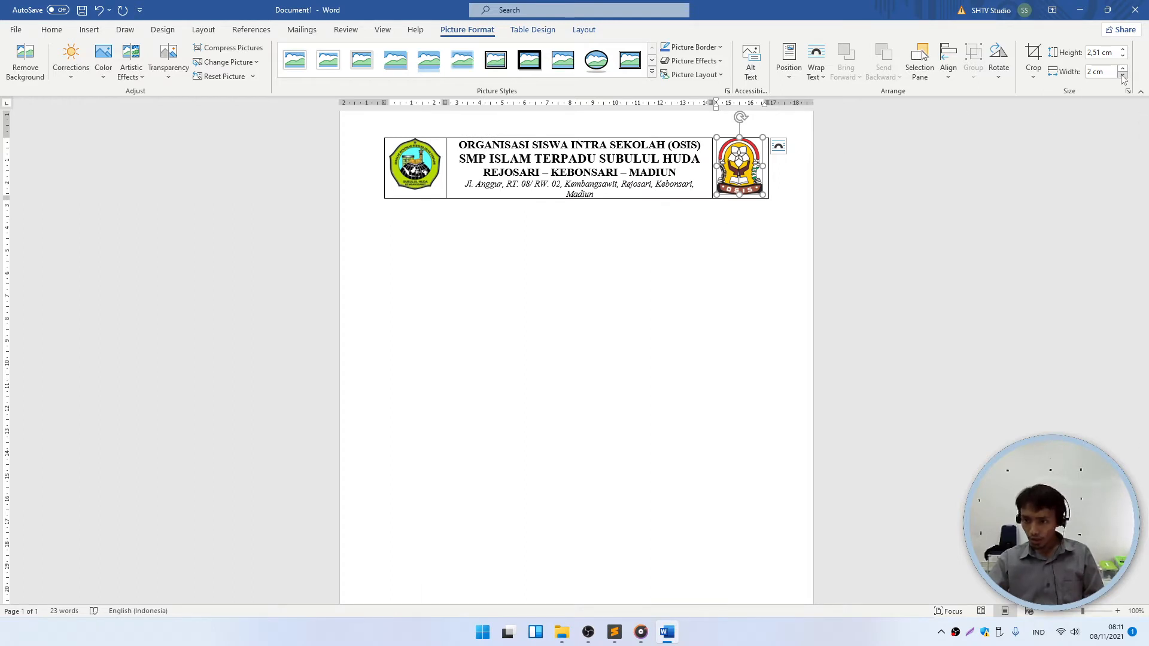
{"action": "left_click", "coordinate": [1122, 76]}
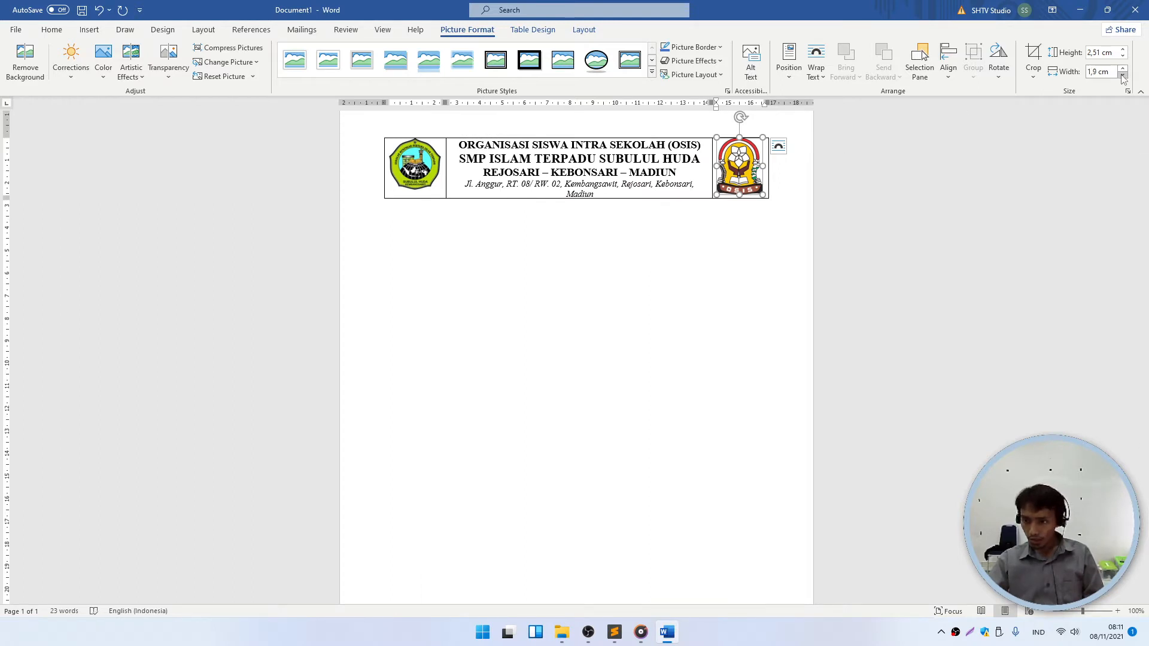
{"action": "left_click", "coordinate": [713, 288]}
- Undo the width change and try narrowing the OSIS picture by dragging its side handle, then undo
{"action": "key", "text": "ctrl+z"}
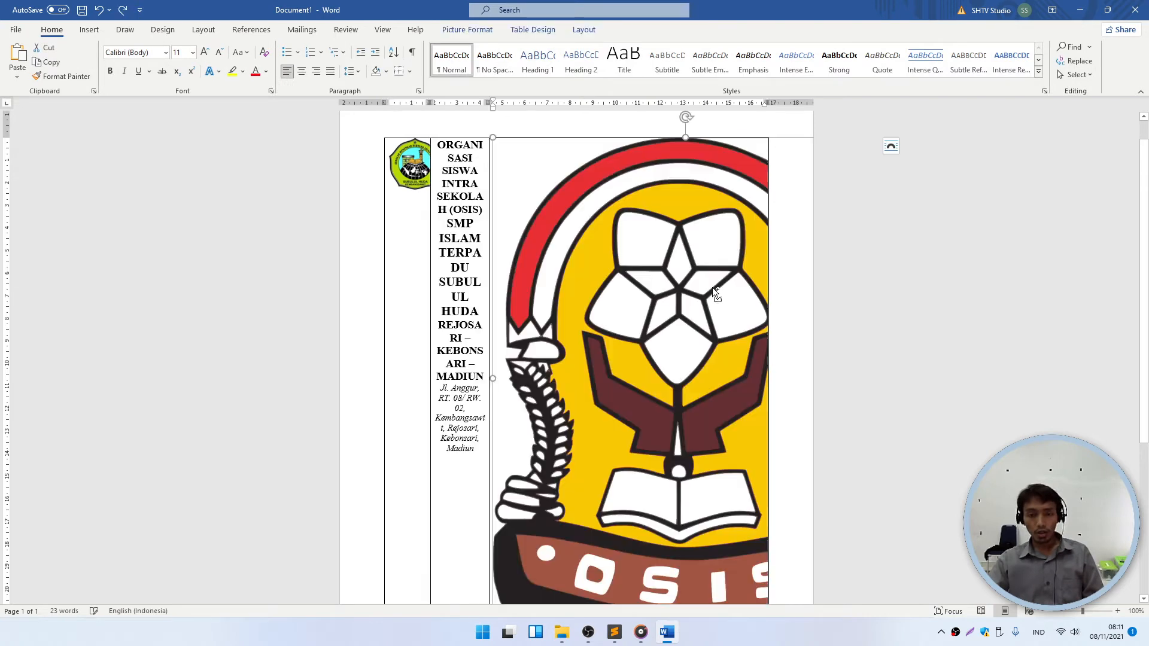
{"action": "key", "text": "ctrl+z"}
{"action": "left_click", "coordinate": [634, 232]}
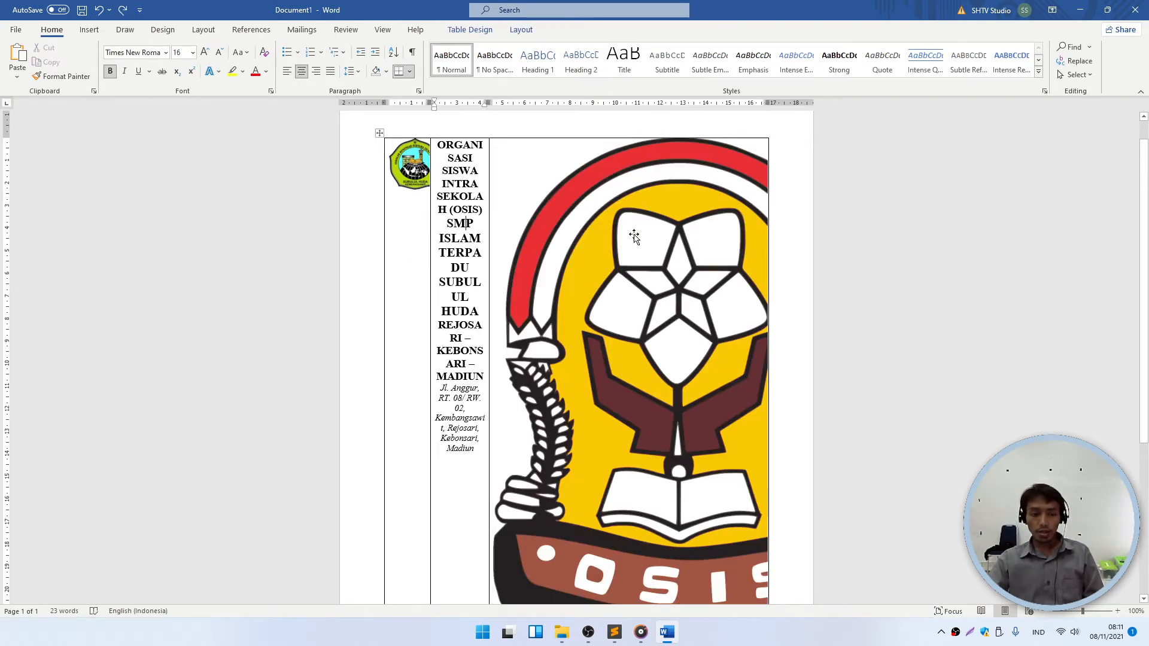
{"action": "scroll", "coordinate": [655, 264], "scroll_direction": "down", "scroll_amount": 3}
{"action": "scroll", "coordinate": [669, 417], "scroll_direction": "up", "scroll_amount": 1}
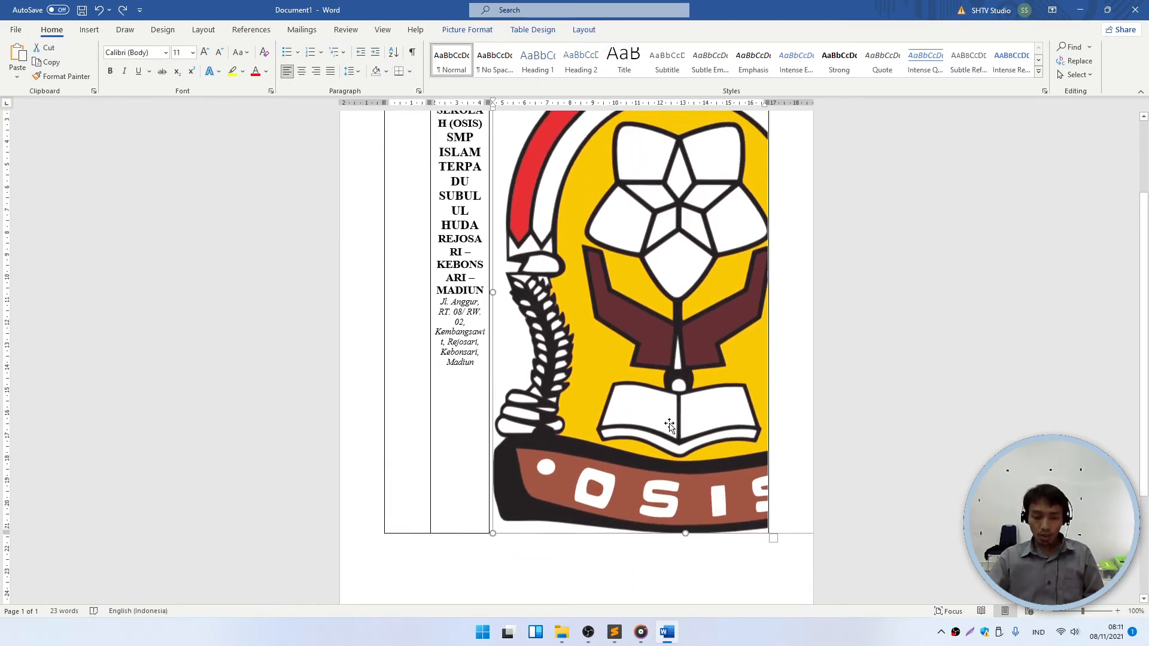
{"action": "left_click_drag", "start_coordinate": [686, 508], "coordinate": [687, 257]}
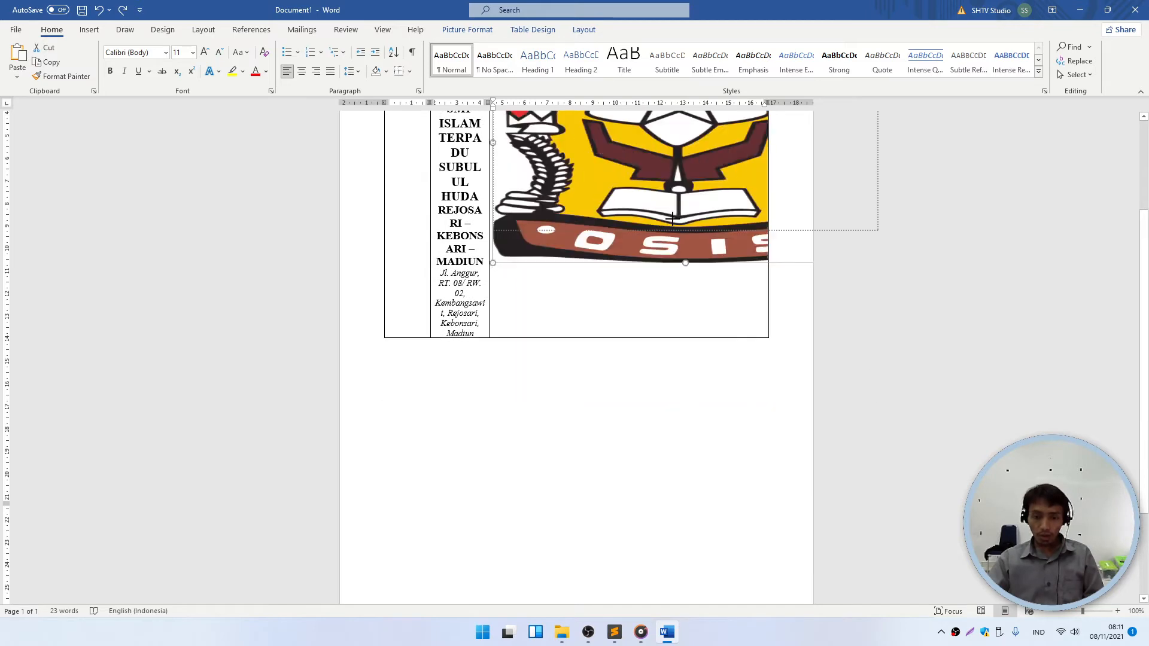
{"action": "scroll", "coordinate": [679, 274], "scroll_direction": "up", "scroll_amount": 3}
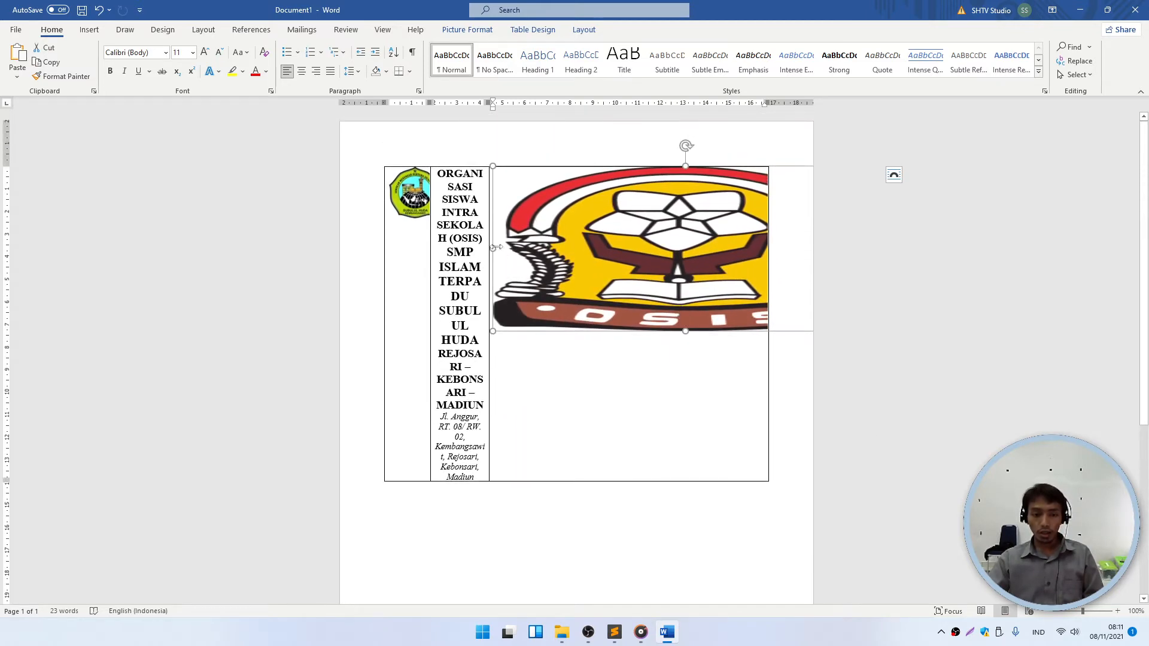
{"action": "mouse_move", "coordinate": [492, 248]}
{"action": "left_mouse_down"}
{"action": "mouse_move", "coordinate": [765, 249]}
{"action": "mouse_move", "coordinate": [715, 248]}
{"action": "left_mouse_up"}
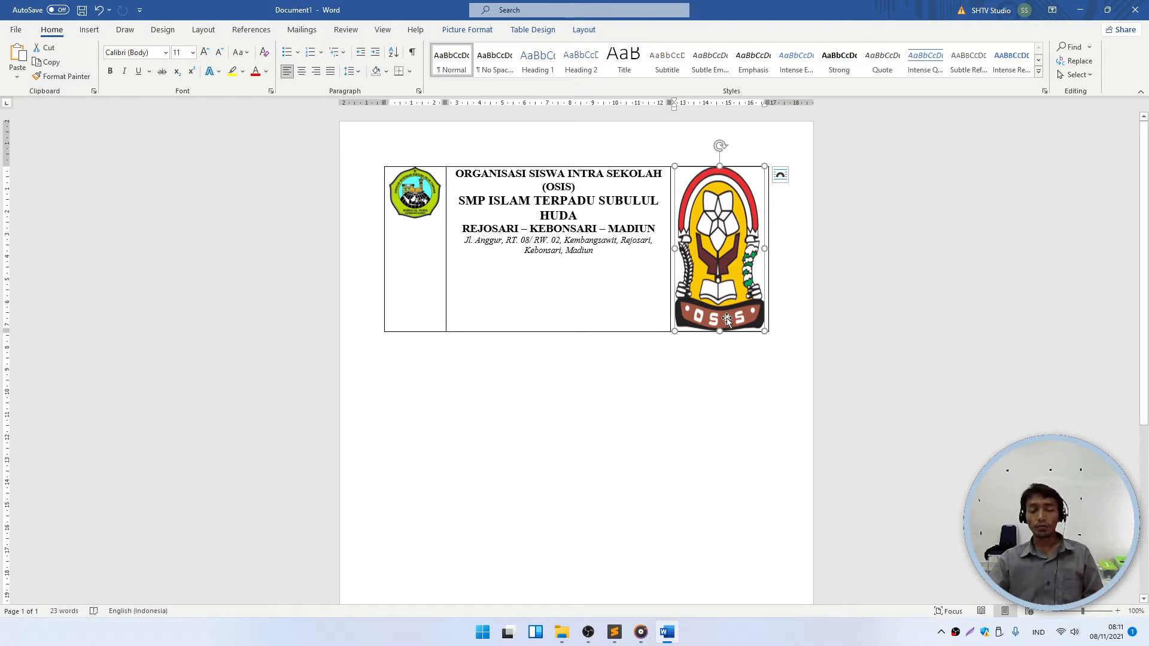
{"action": "key", "text": "ctrl+z"}
{"action": "key", "text": "ctrl+z"}
{"action": "key", "text": "ctrl+z"}
{"action": "key", "text": "ctrl+z"}
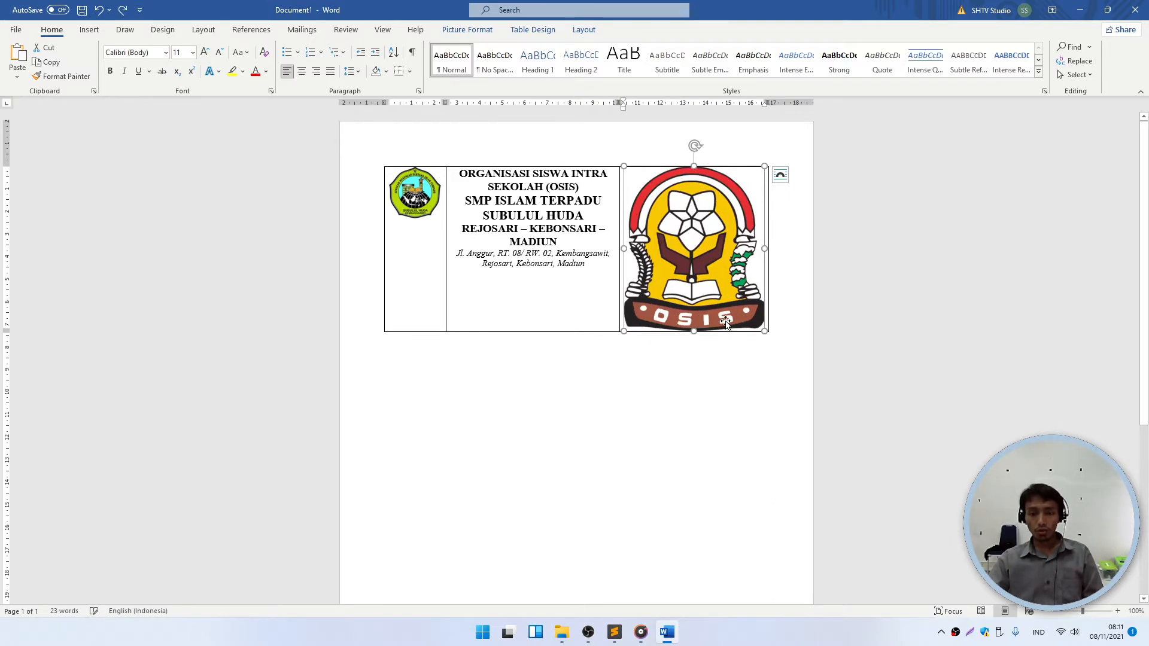
- Shrink the OSIS picture twice from its corner handle, then undo the corner resize
{"action": "scroll", "coordinate": [659, 340], "scroll_direction": "down", "scroll_amount": 2}
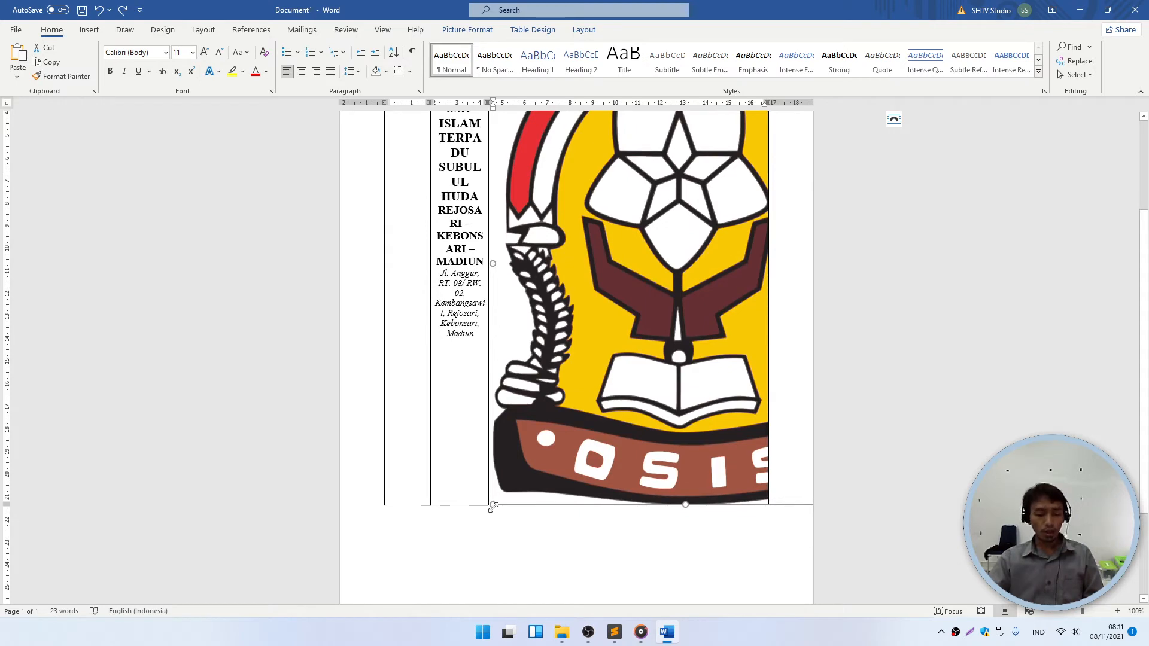
{"action": "left_click_drag", "start_coordinate": [492, 507], "coordinate": [565, 269]}
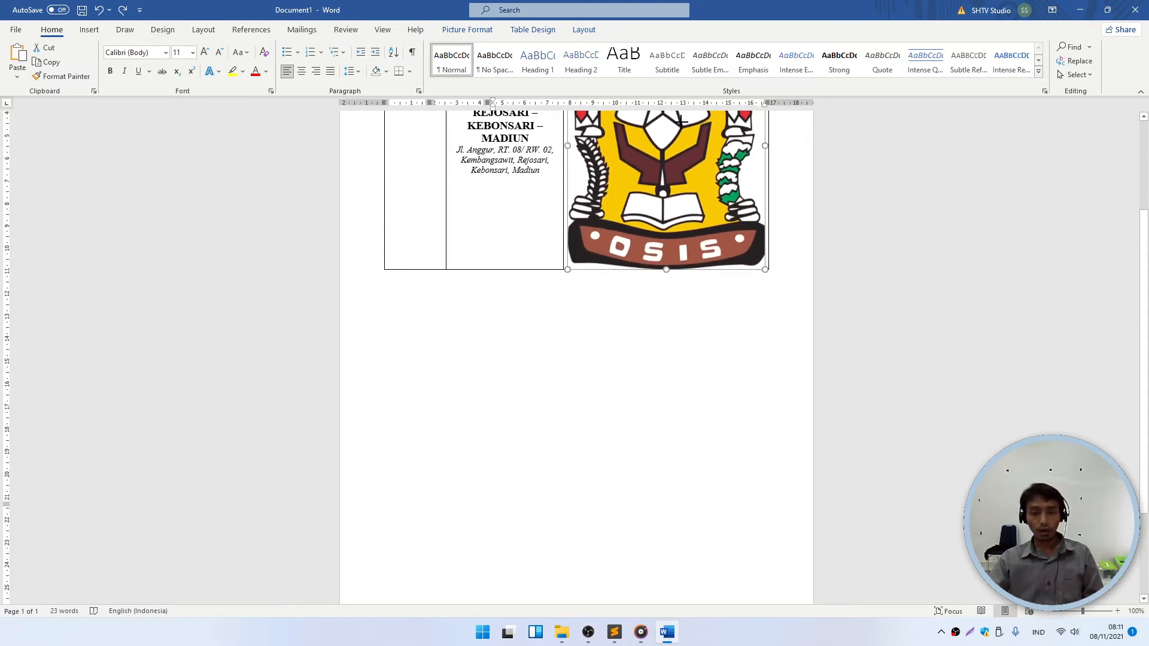
{"action": "scroll", "coordinate": [681, 282], "scroll_direction": "up", "scroll_amount": 3}
{"action": "scroll", "coordinate": [682, 282], "scroll_direction": "up", "scroll_amount": 1}
{"action": "left_click_drag", "start_coordinate": [567, 414], "coordinate": [676, 222]}
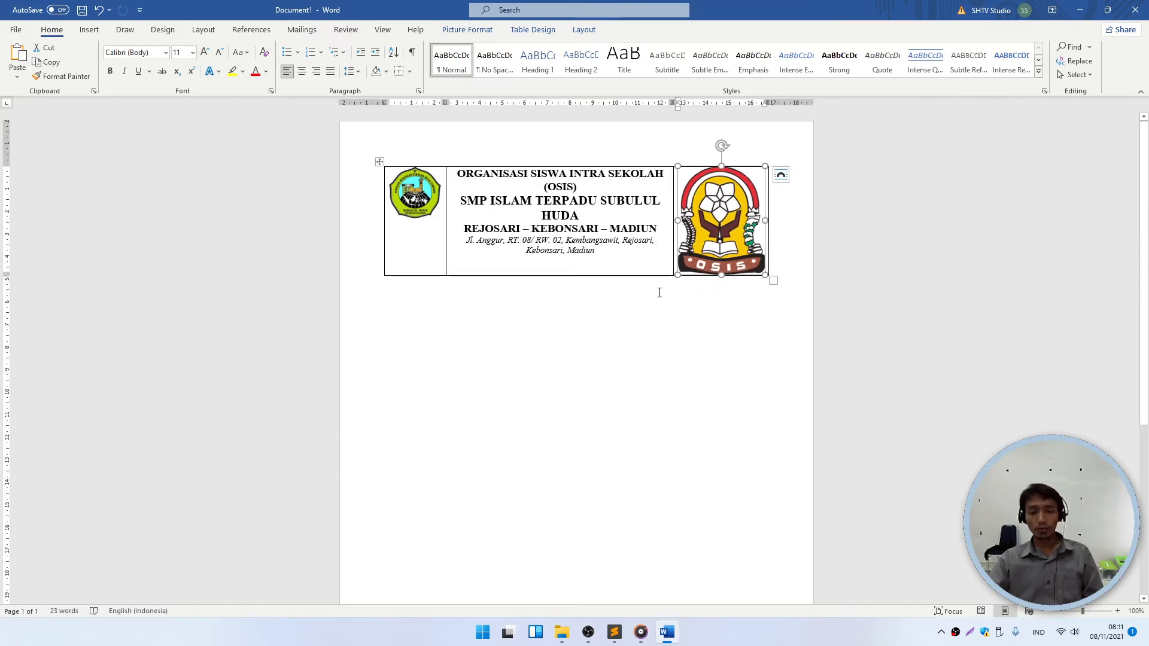
{"action": "key", "text": "ctrl+z"}
{"action": "left_click", "coordinate": [521, 146]}
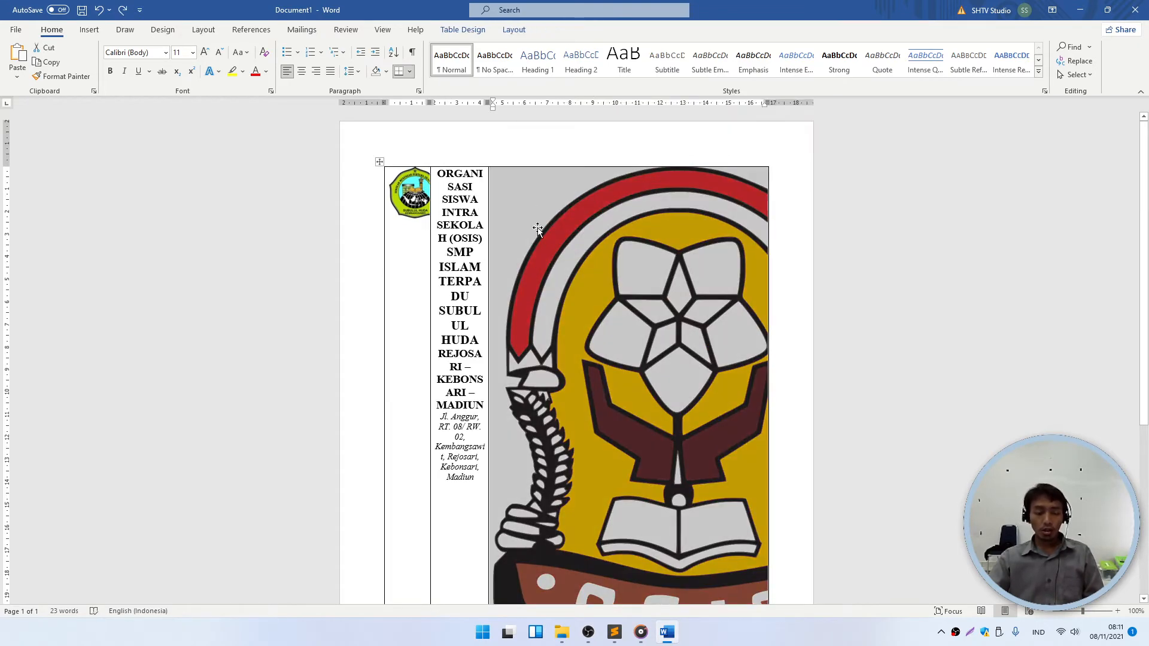
- Set the OSIS picture's width to 2 cm in Picture Format and check the letterhead
{"action": "left_click", "coordinate": [584, 283]}
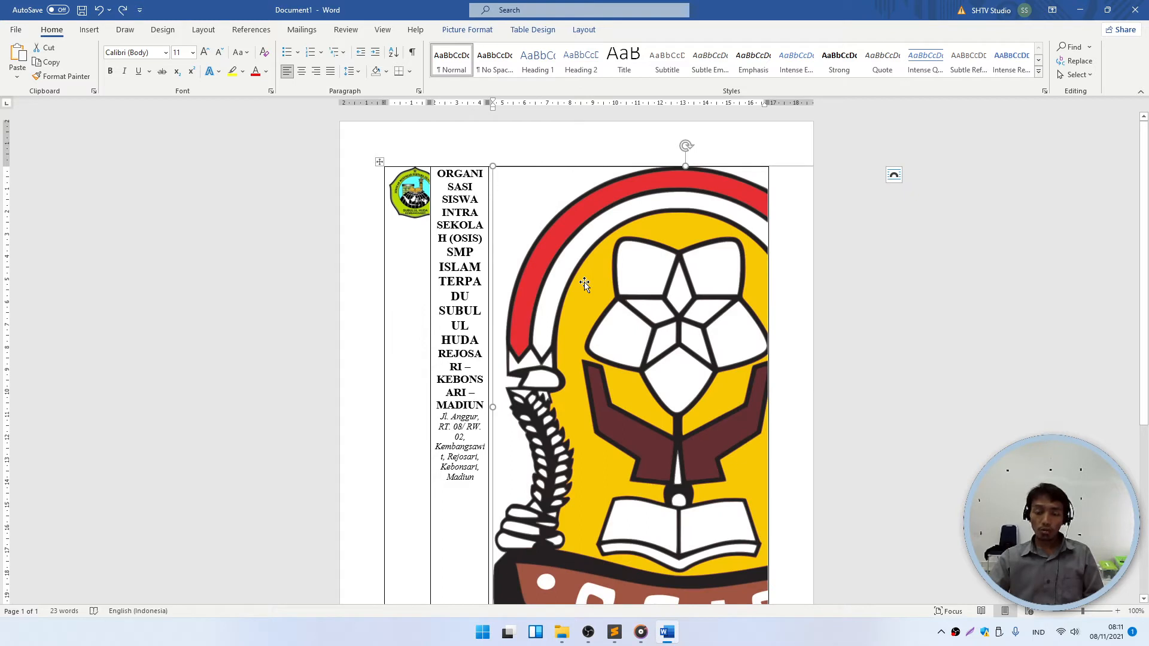
{"action": "left_click", "coordinate": [549, 149]}
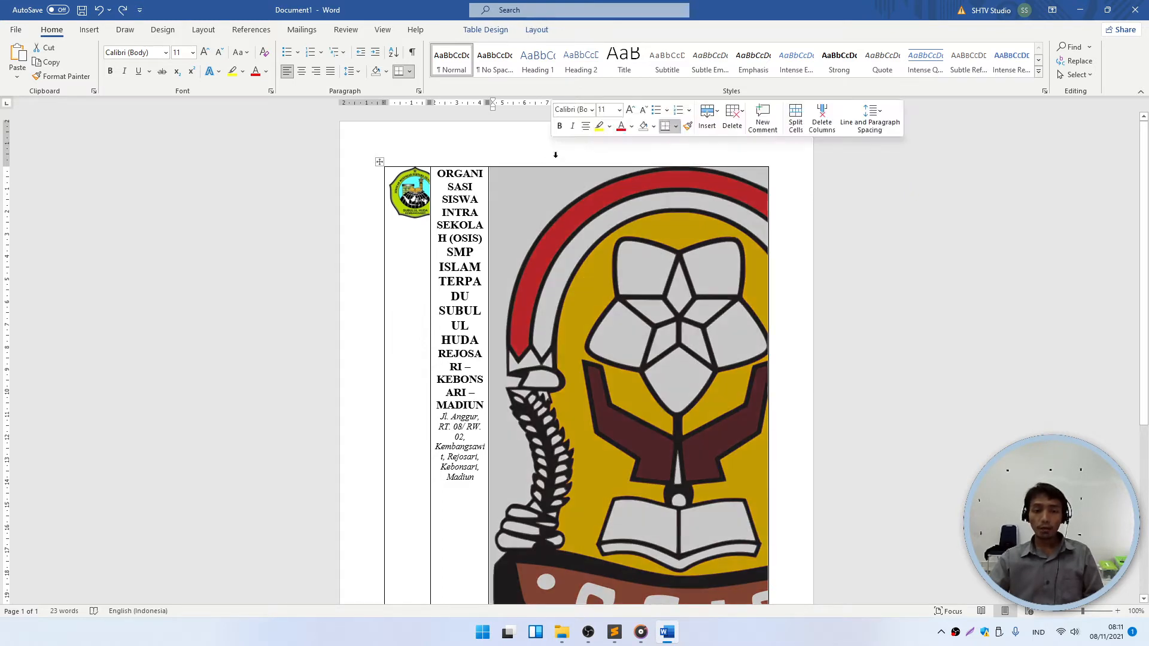
{"action": "left_click", "coordinate": [617, 281]}
{"action": "double_click", "coordinate": [641, 262]}
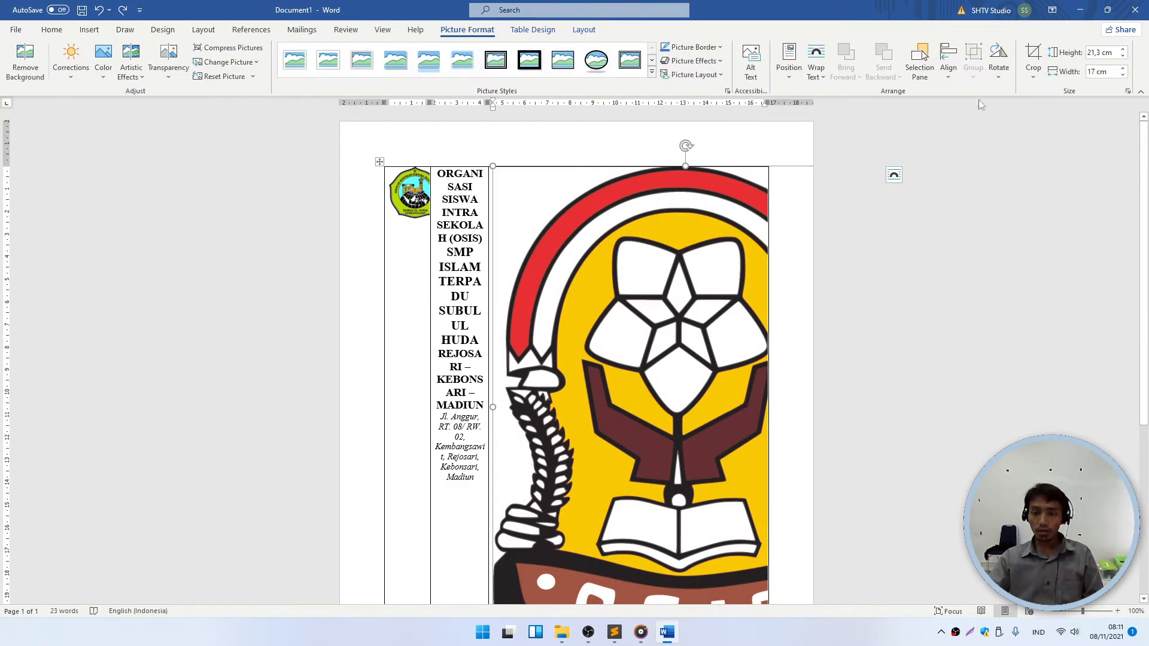
{"action": "left_click", "coordinate": [1105, 72]}
{"action": "type", "text": "2"}
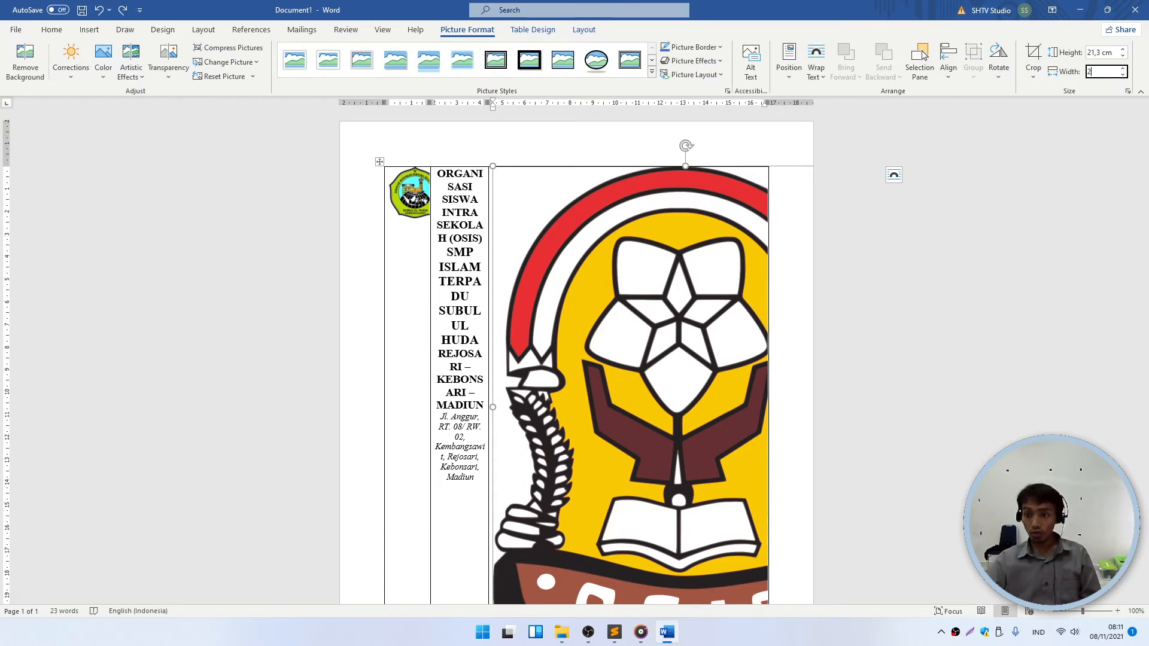
{"action": "key", "text": "Return"}
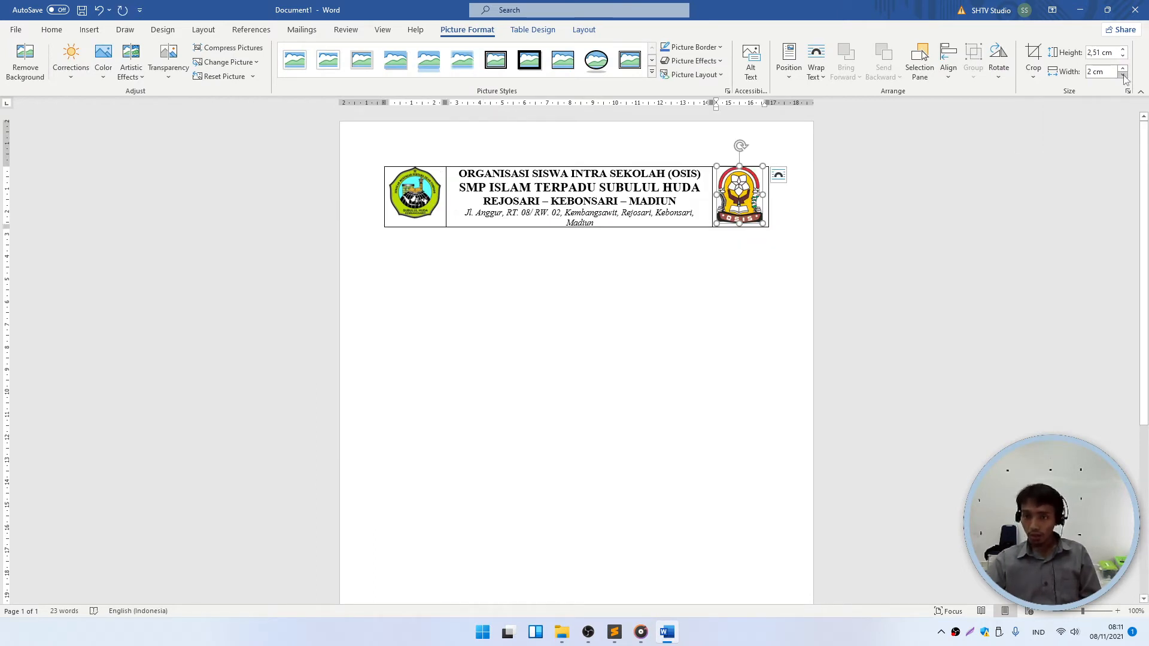
{"action": "left_click", "coordinate": [706, 287]}
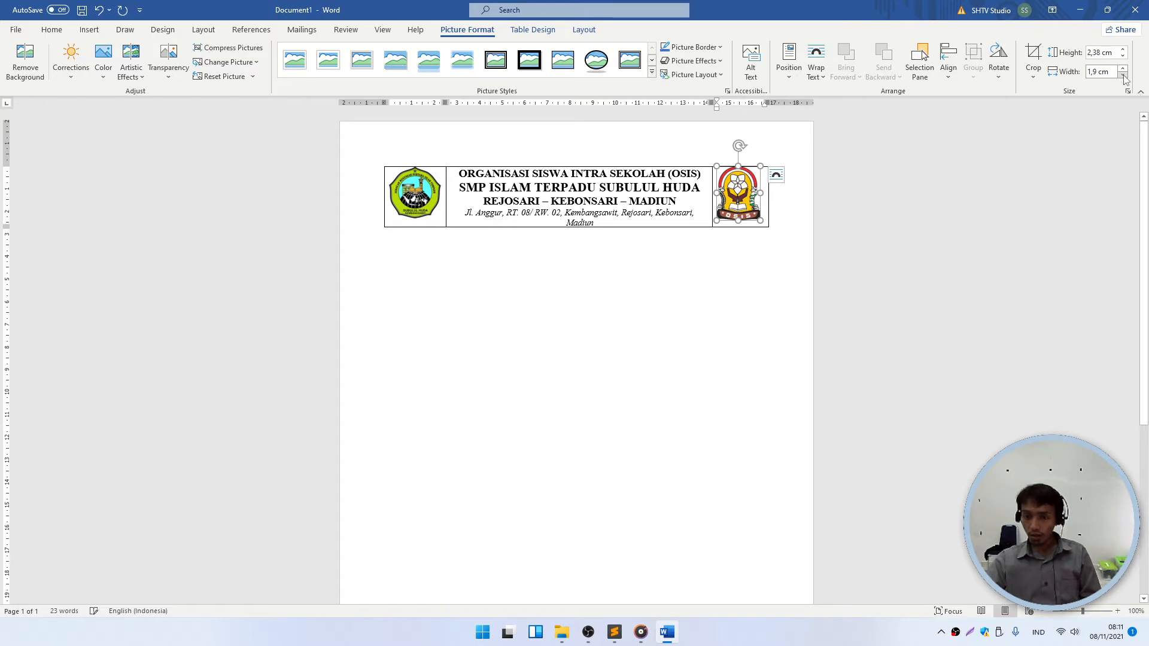
{"action": "left_click", "coordinate": [599, 213]}
- Drag the middle/right column border rightward so the Anggur–Madiun address fits on one line
{"action": "left_click_drag", "start_coordinate": [595, 223], "coordinate": [477, 213]}
{"action": "left_click", "coordinate": [605, 187]}
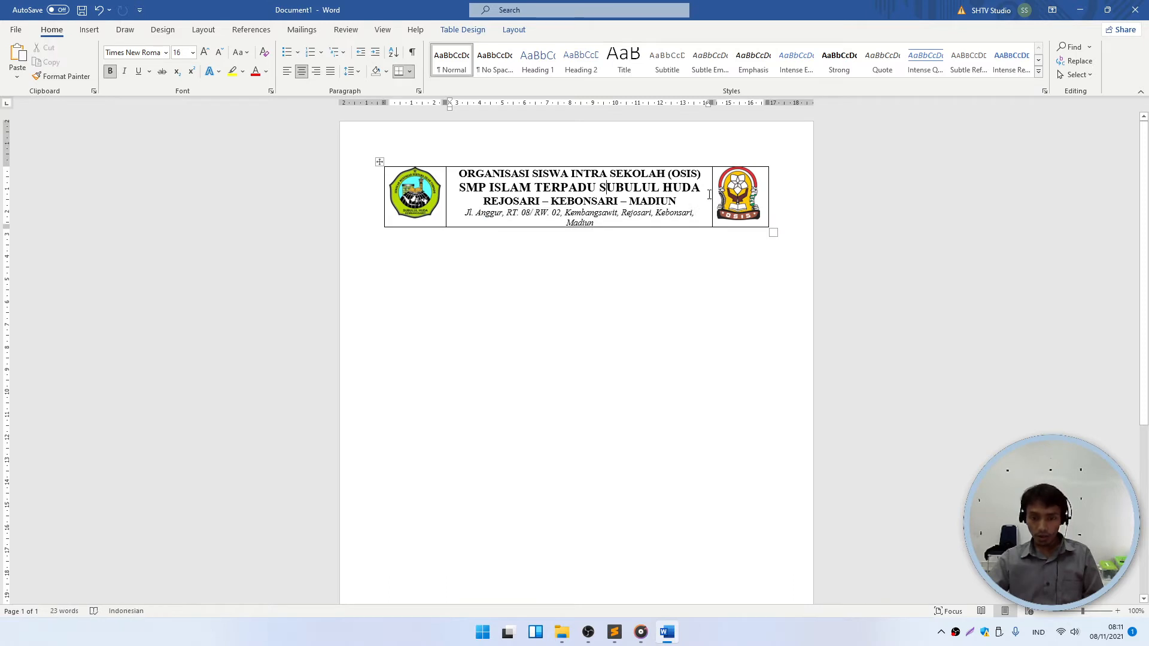
{"action": "left_click_drag", "start_coordinate": [711, 194], "coordinate": [716, 195]}
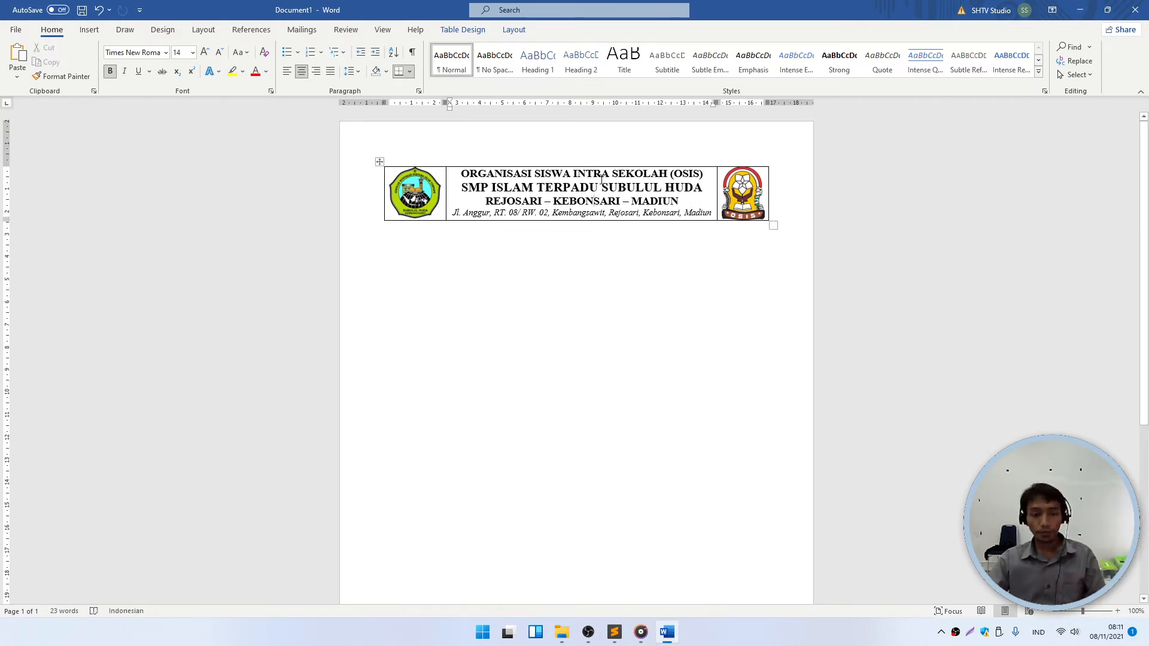
{"action": "scroll", "coordinate": [635, 220], "scroll_direction": "up", "scroll_amount": 5, "text": "ctrl"}
{"action": "scroll", "coordinate": [635, 221], "scroll_direction": "up", "scroll_amount": 1, "text": "ctrl"}
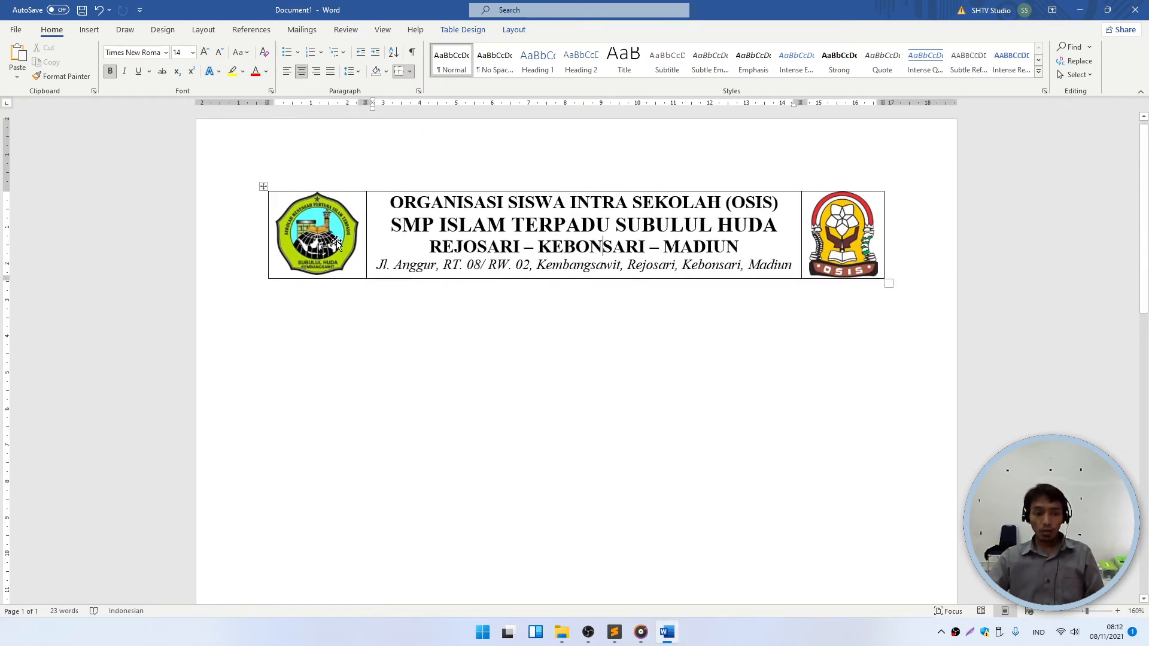
{"action": "scroll", "coordinate": [322, 241], "scroll_direction": "up", "scroll_amount": 6, "text": "ctrl"}
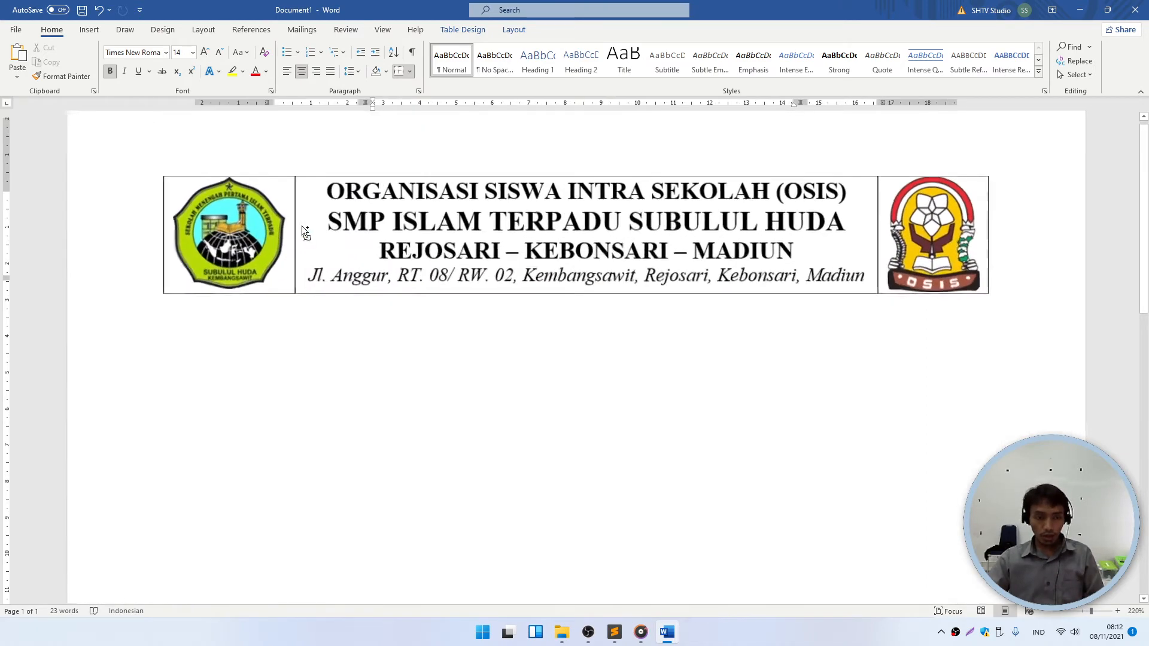
{"action": "left_click", "coordinate": [222, 186]}
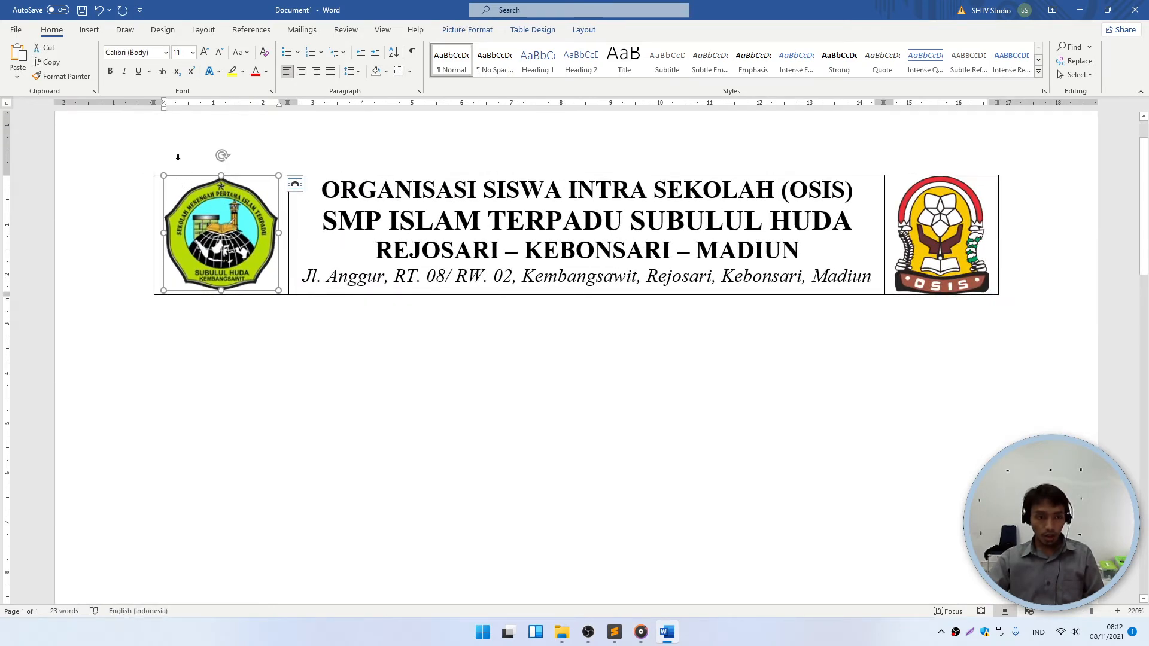
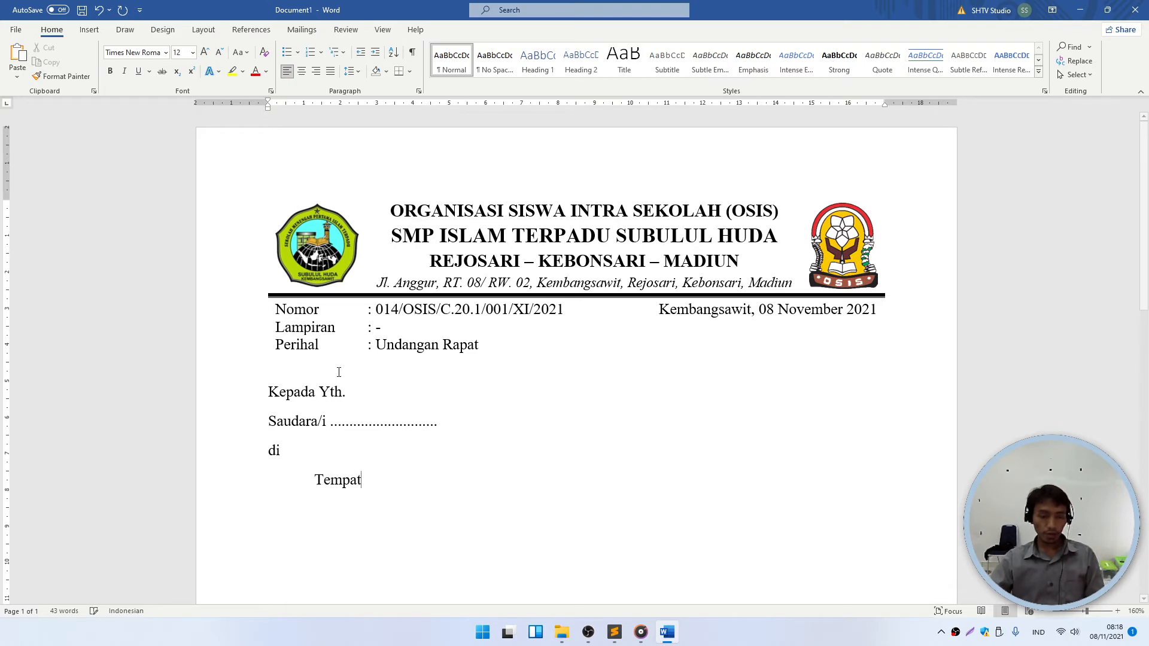
- Add a blank line below Tempat to start the letter body
{"action": "scroll", "coordinate": [302, 382], "scroll_direction": "down", "scroll_amount": 1}
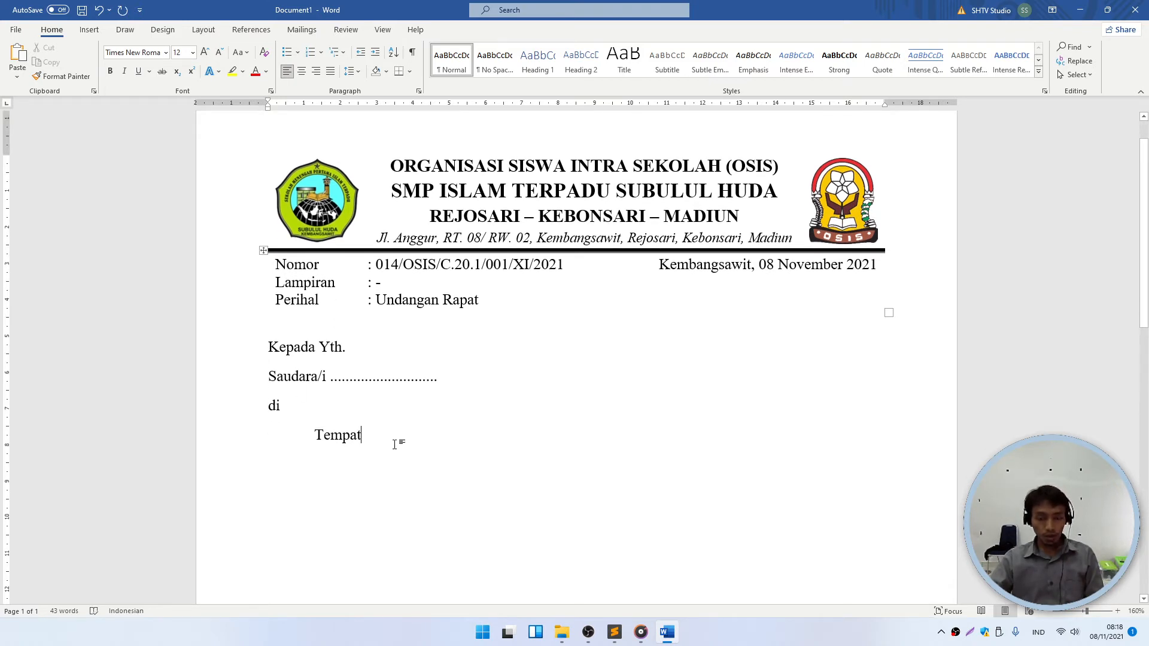
{"action": "key", "text": "Return"}
{"action": "key", "text": "Return"}
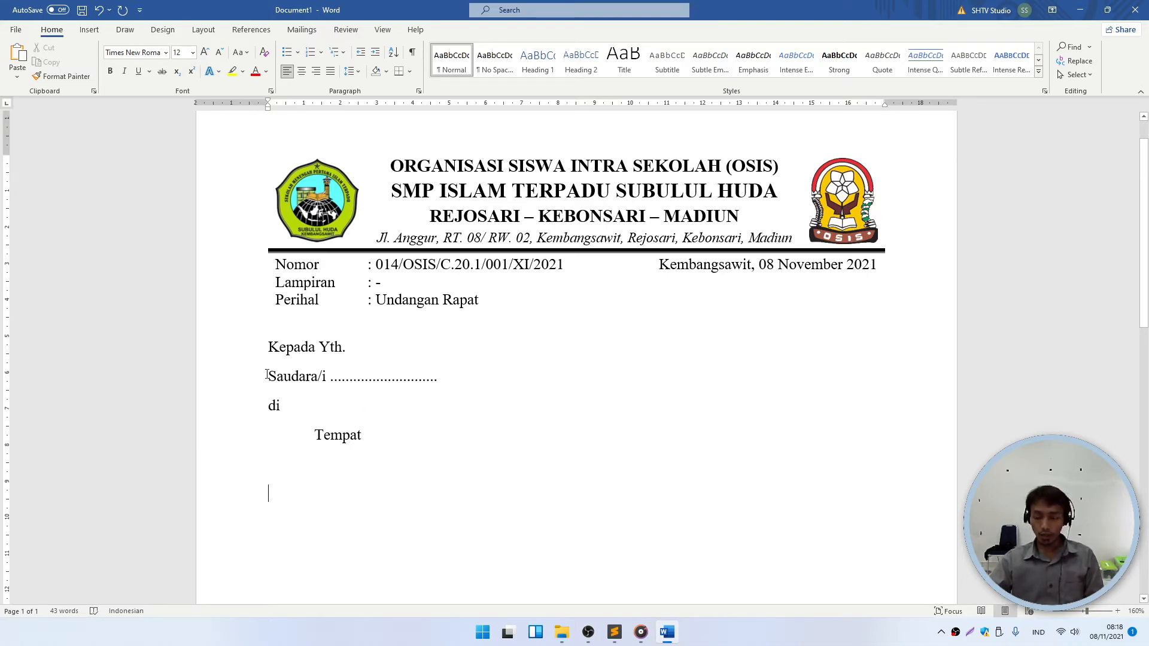
- Type the greeting 'Assalamu'alaikum Wr. Wb' followed by a blank line
{"action": "scroll", "coordinate": [299, 395], "scroll_direction": "down", "scroll_amount": 1}
{"action": "type", "text": "As"}
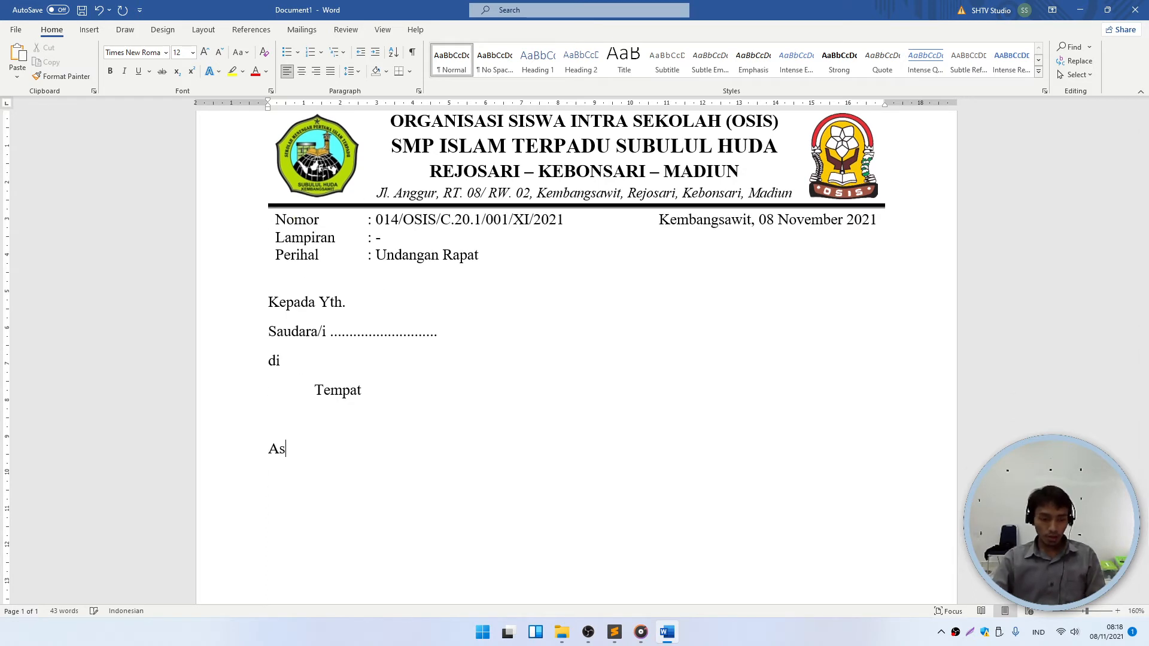
{"action": "type", "text": "salamu'alai"}
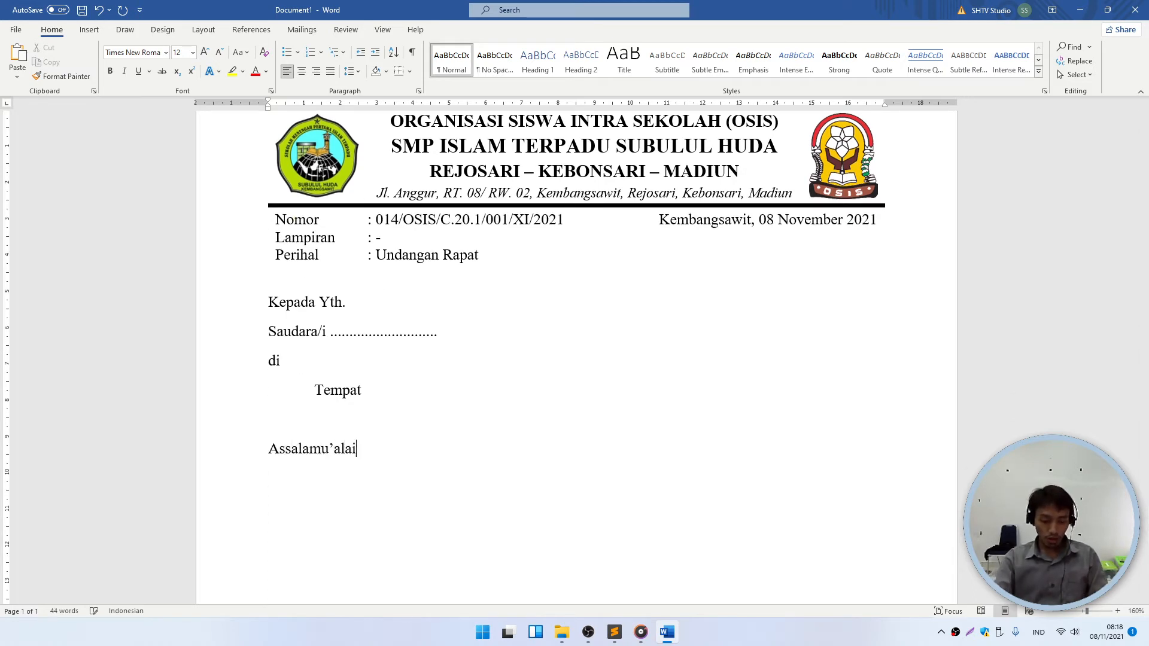
{"action": "type", "text": "kum Wr. Wb."}
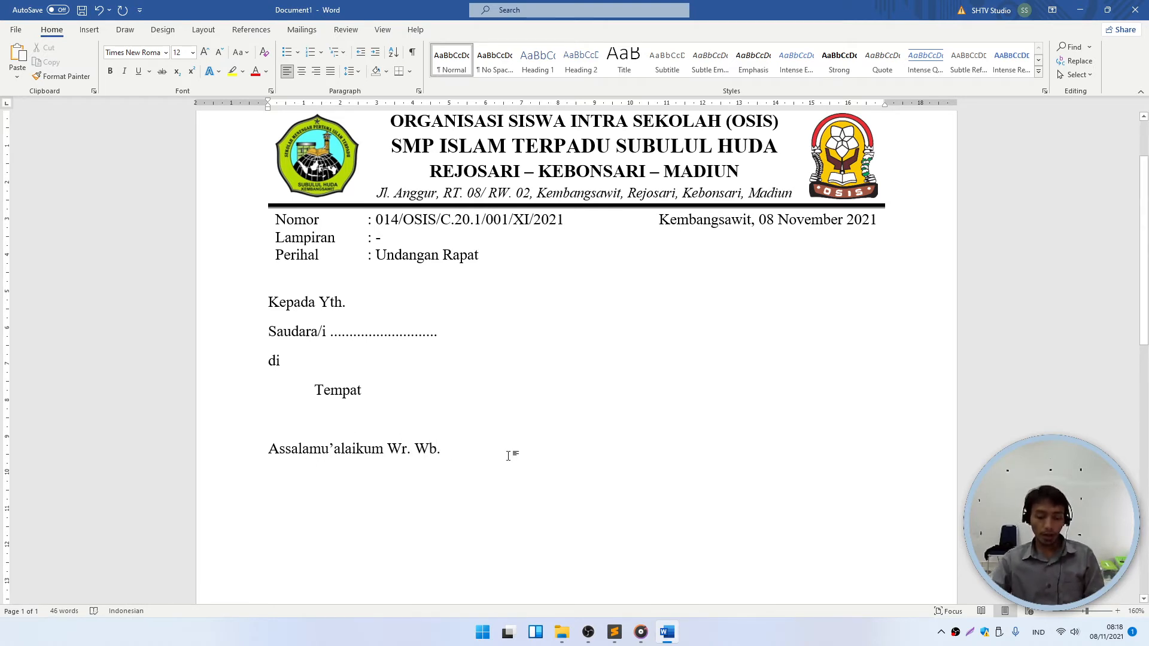
{"action": "key", "text": "Return"}
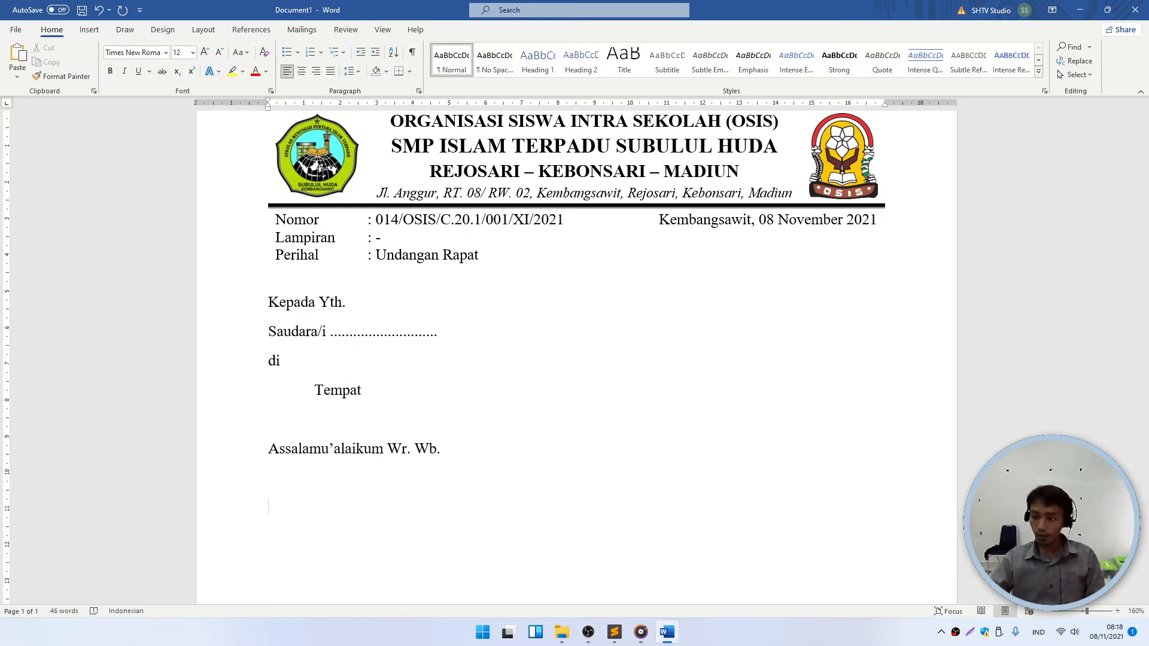
{"action": "key", "text": "Return"}
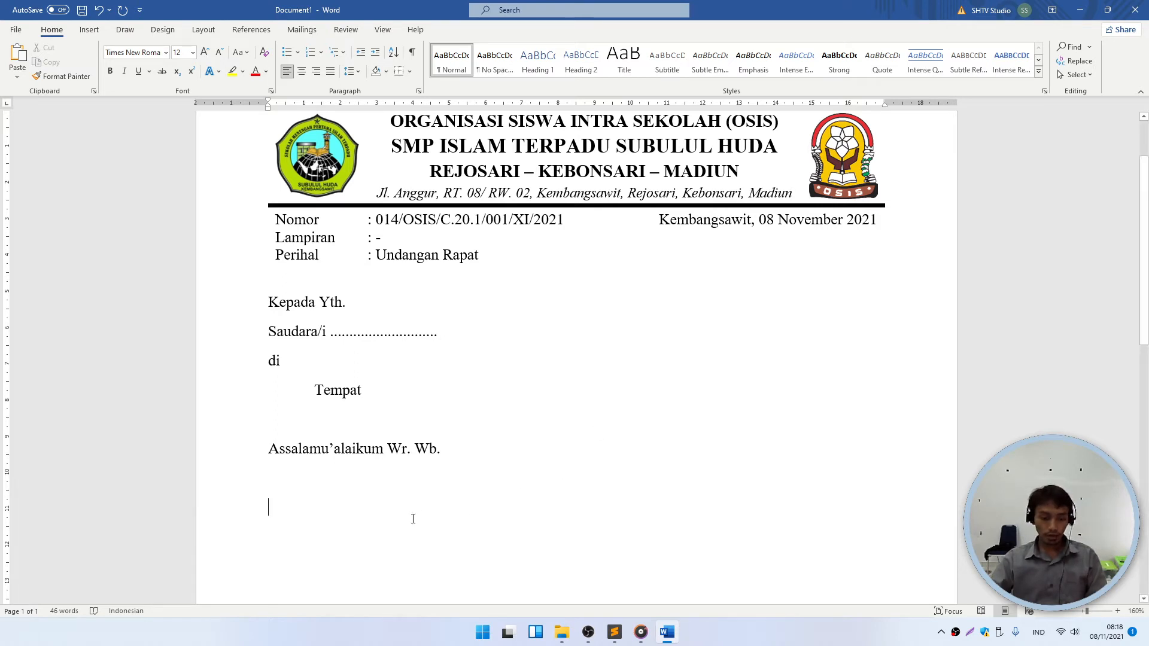
- Type the invitation sentence 'Dengan ini kami mengharap kehadiran saudara/i … rapat OSIS yang akan dilaksanakan'
{"action": "type", "text": "Dengan ini "}
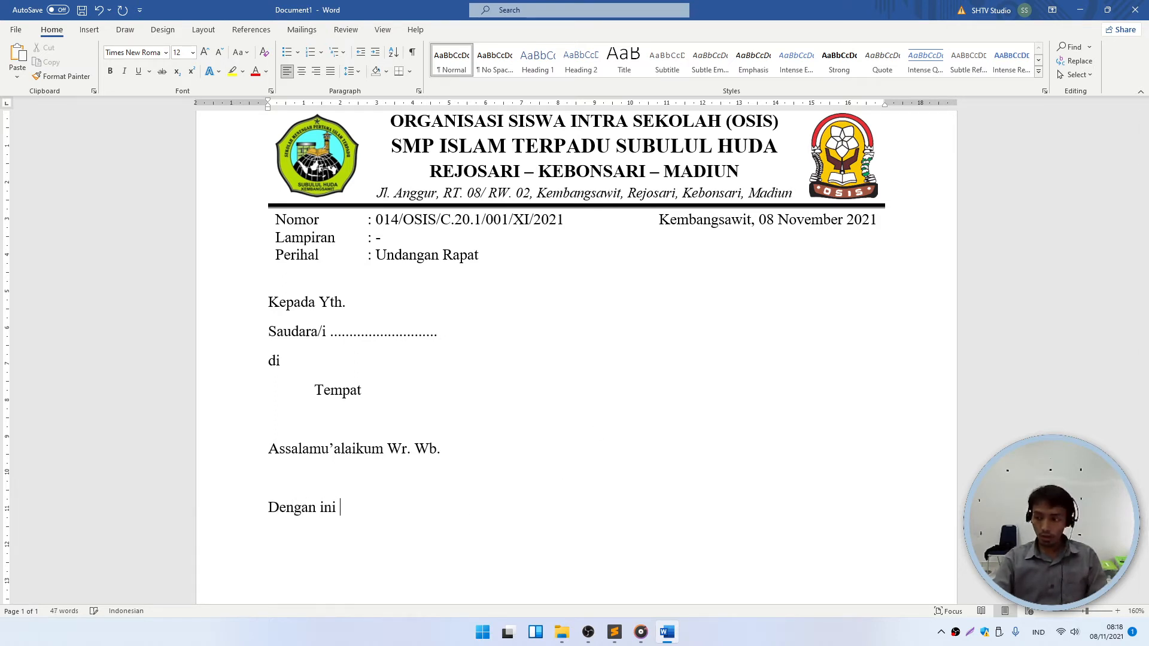
{"action": "type", "text": "kami menga"}
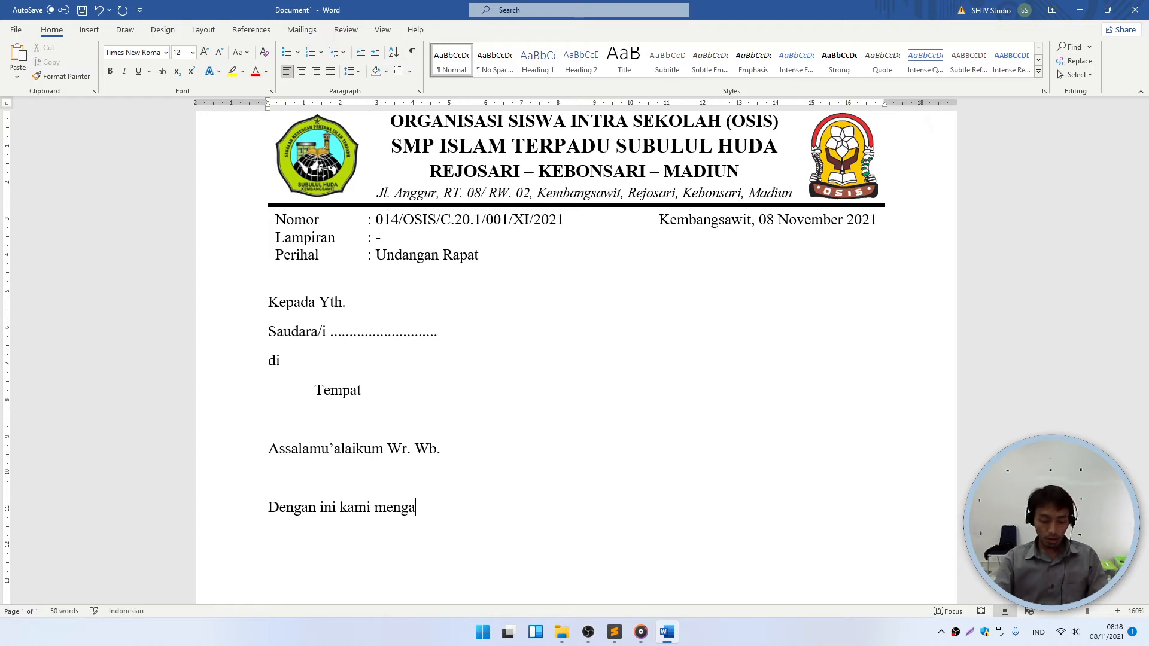
{"action": "key", "text": "BackSpace"}
{"action": "type", "text": "harap "}
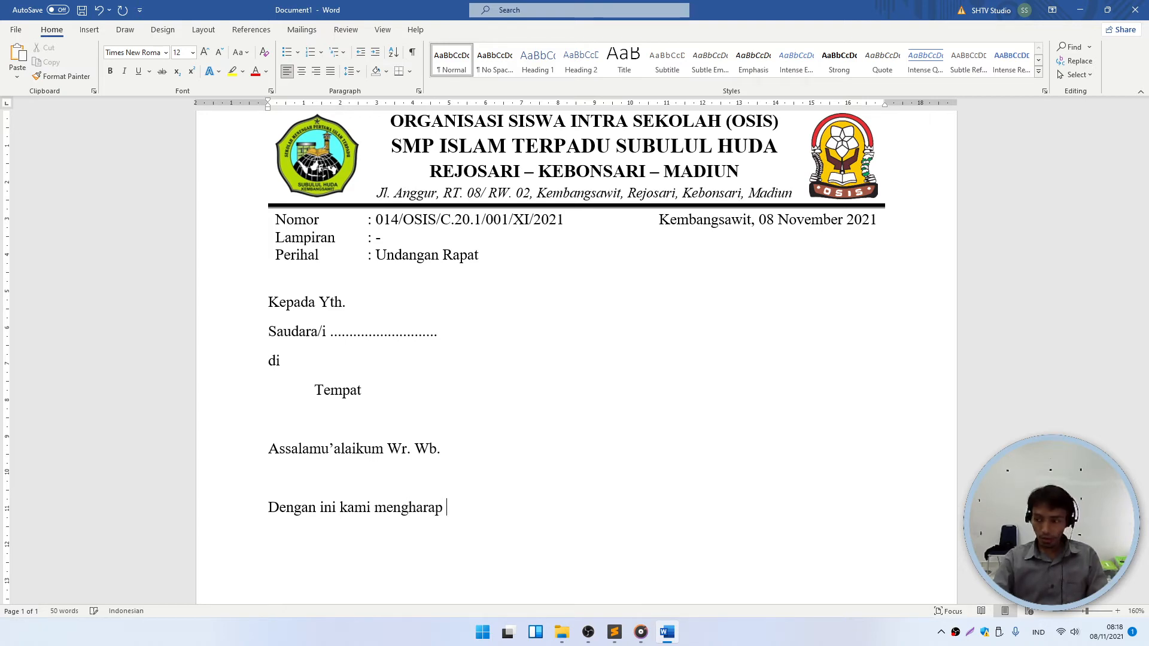
{"action": "type", "text": "kehadiran"}
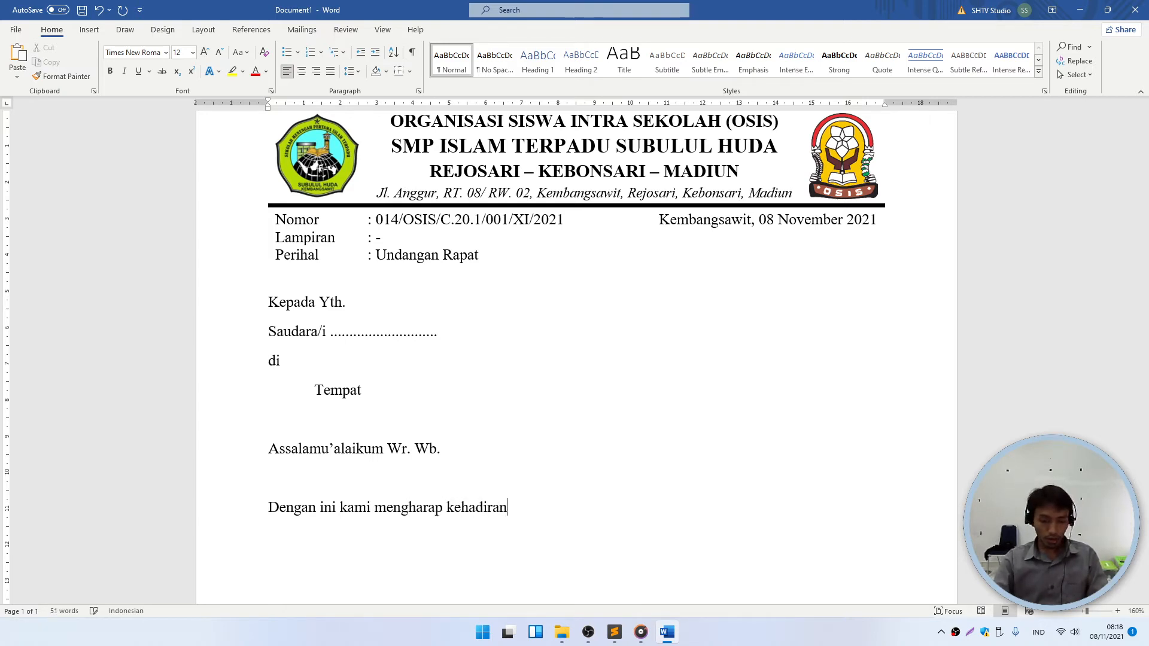
{"action": "type", "text": " saudara/"}
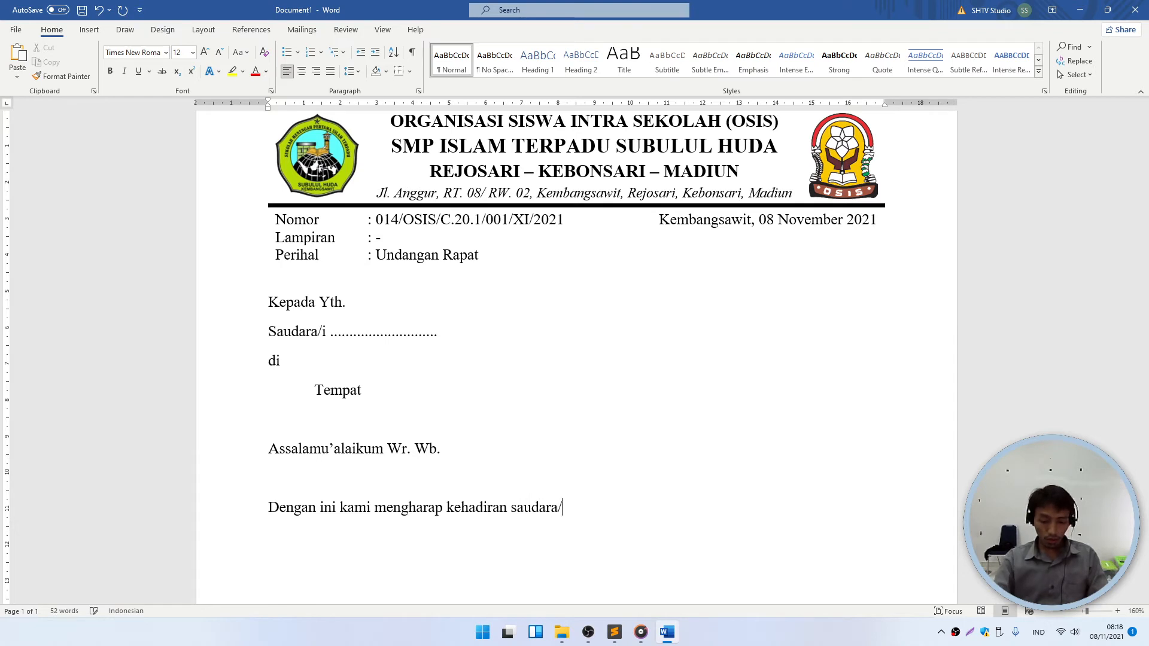
{"action": "type", "text": "i a"}
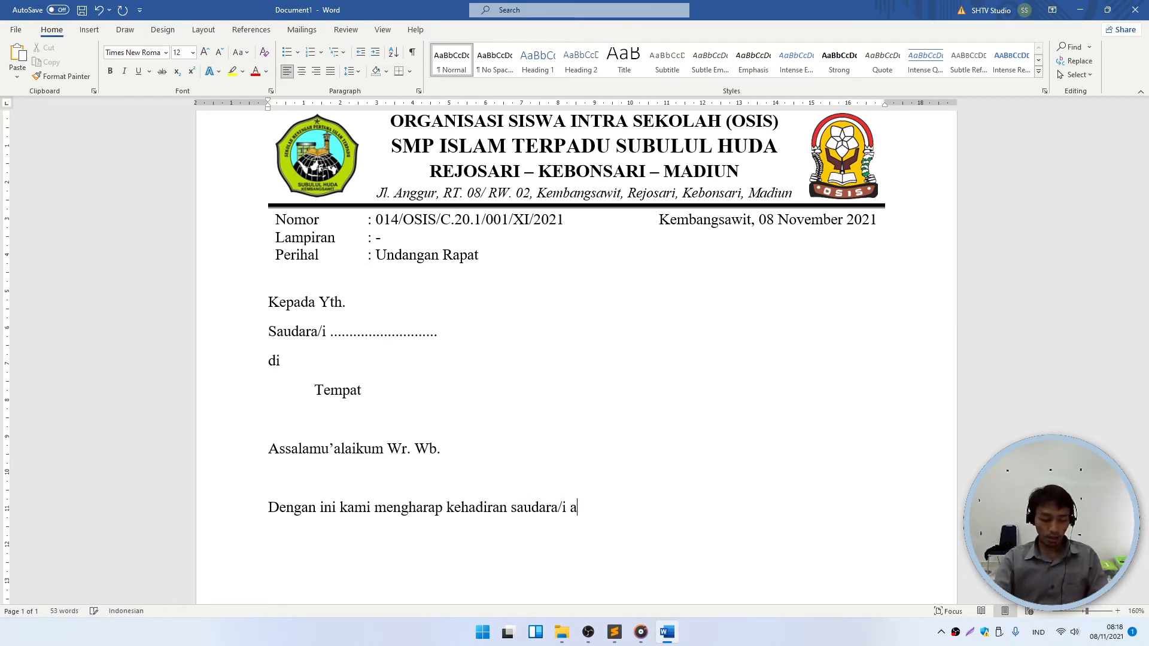
{"action": "type", "text": "gar dapatnya "}
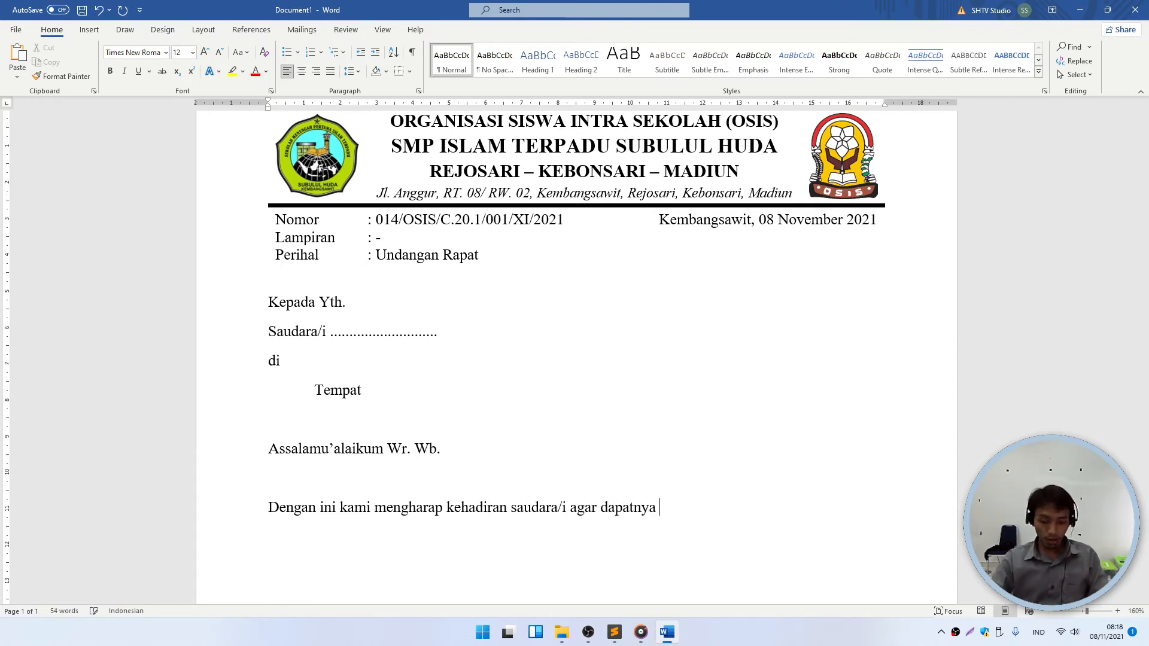
{"action": "type", "text": "hadir dalam "}
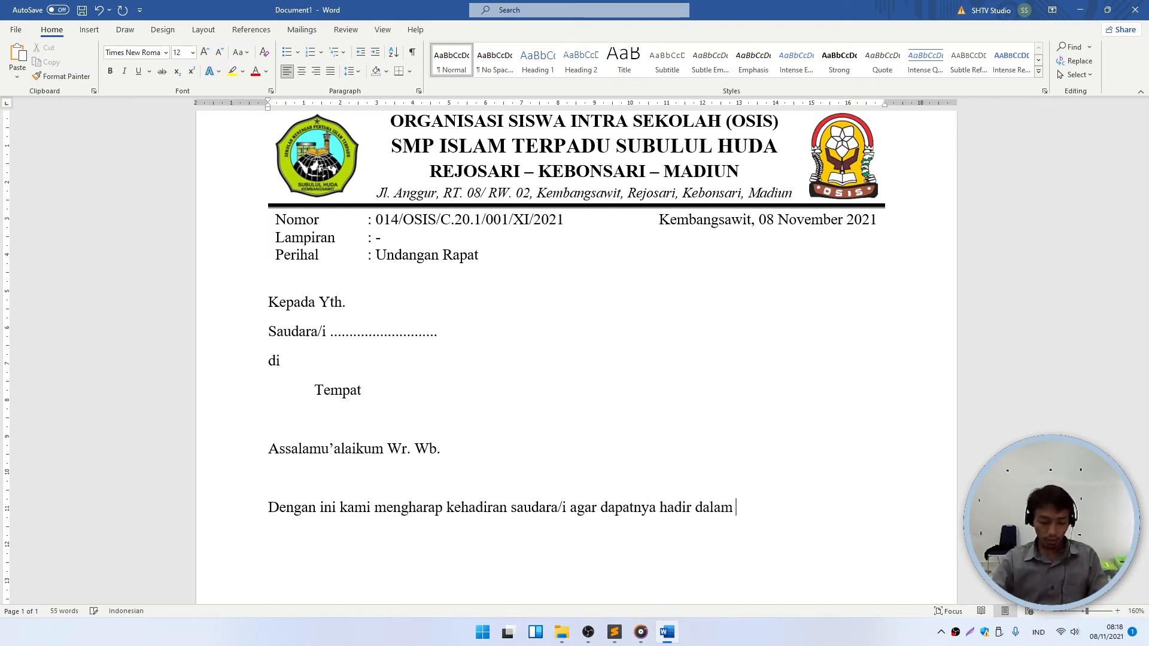
{"action": "type", "text": "rapat OS"}
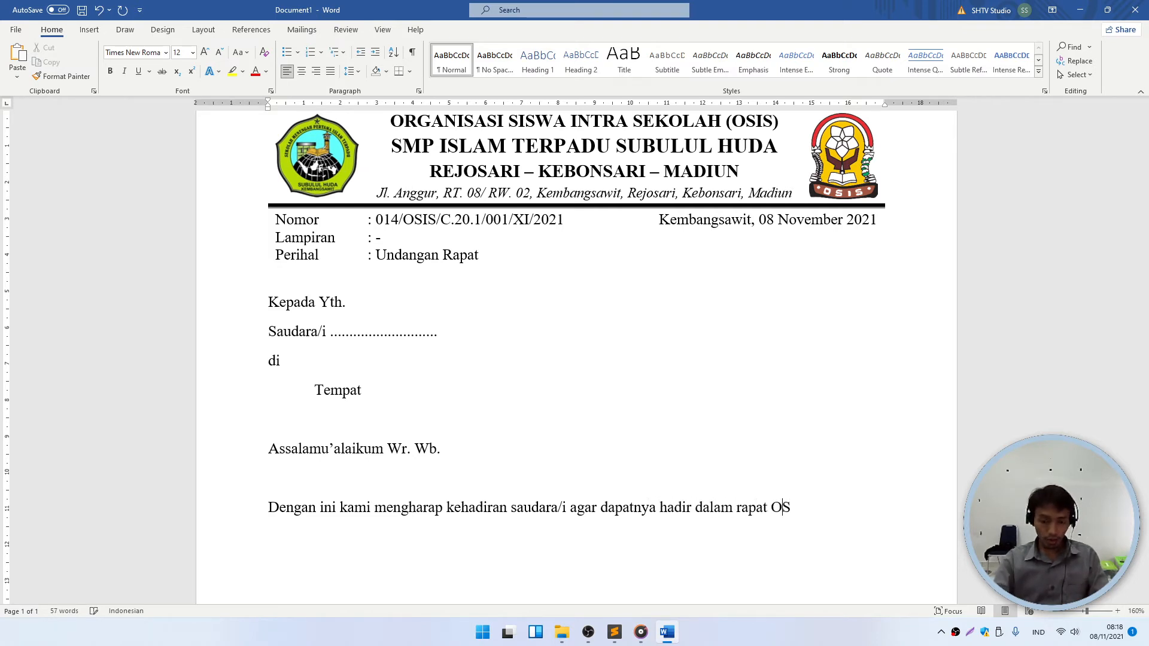
{"action": "type", "text": "IS yang a"}
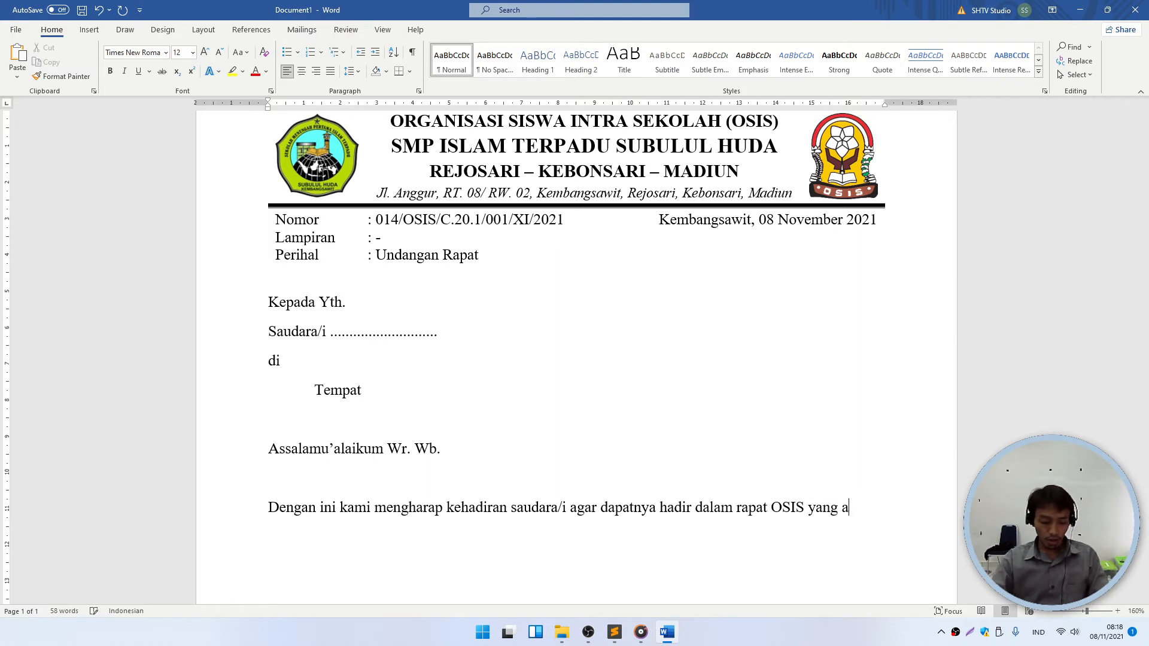
{"action": "type", "text": "kan dilaksanakan pada :"}
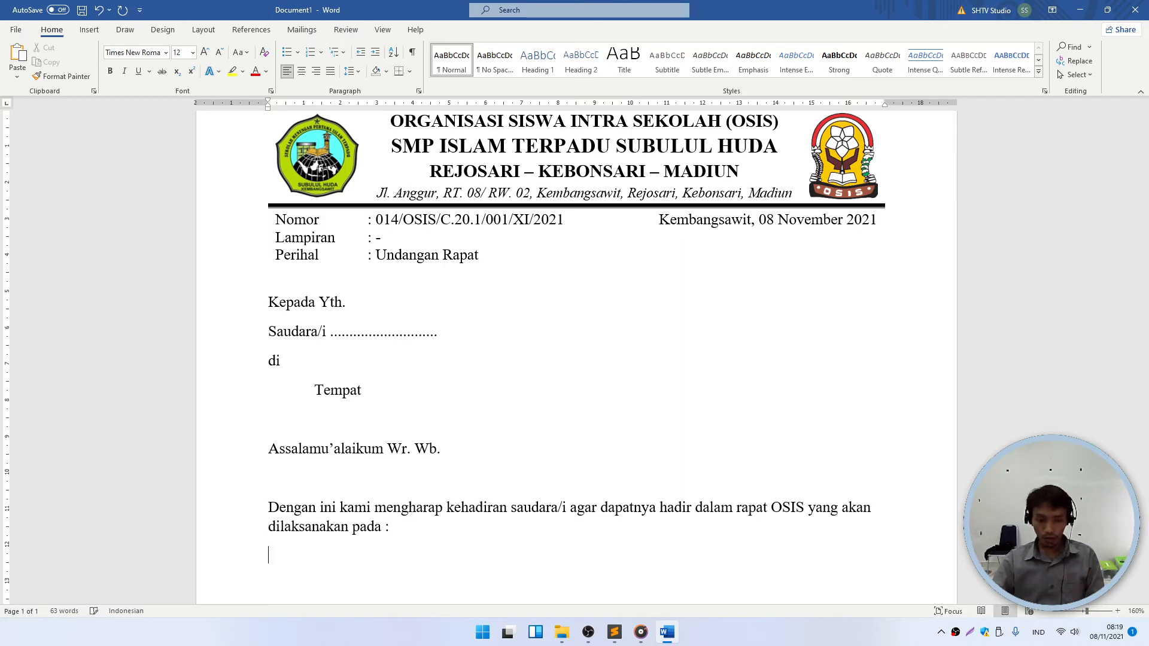
- List the labels Hari/ Tgl., Tempat, Pukul and Agenda on separate lines
{"action": "scroll", "coordinate": [415, 507], "scroll_direction": "down", "scroll_amount": 1}
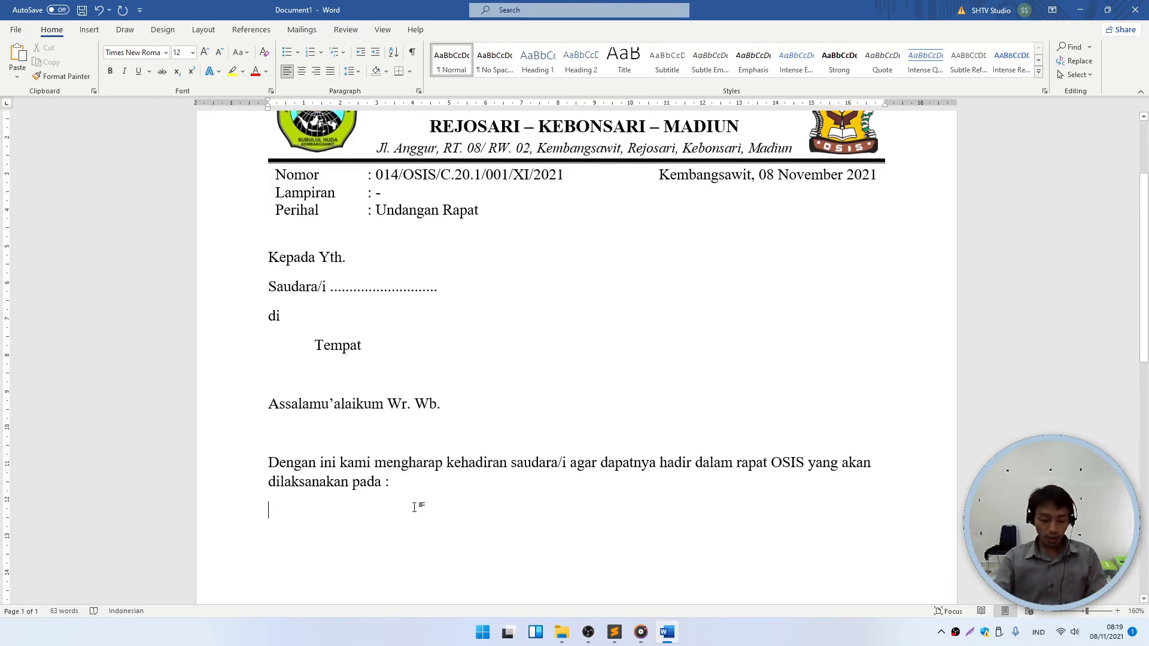
{"action": "type", "text": "Hari/ "}
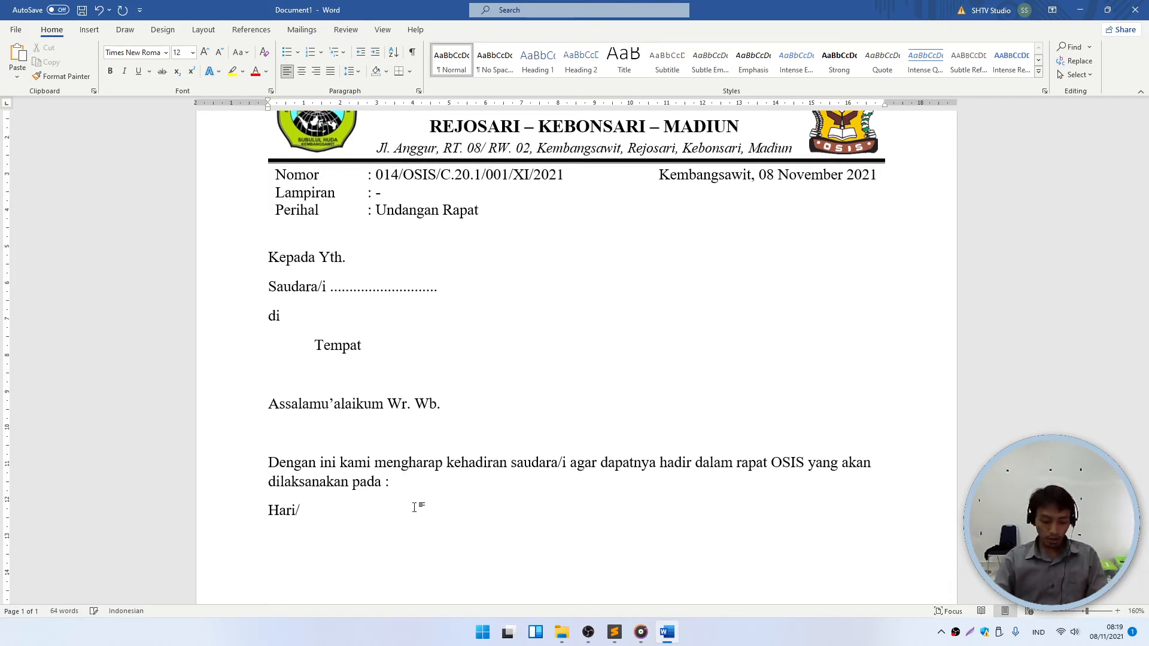
{"action": "type", "text": "Tgl."}
{"action": "key", "text": "Return"}
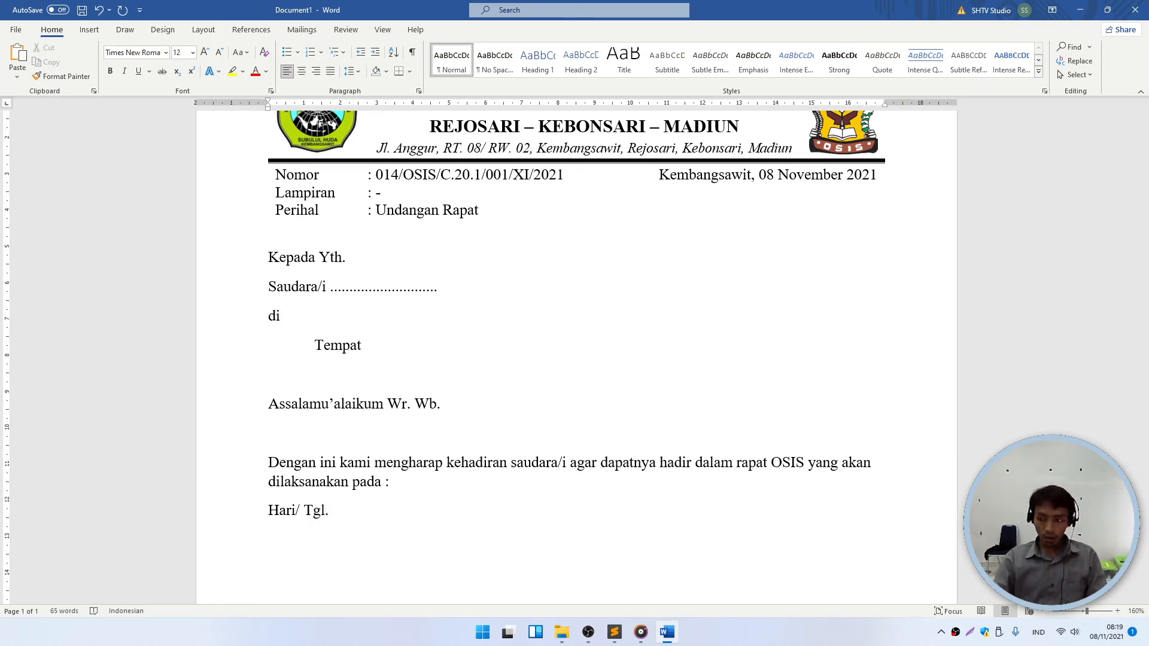
{"action": "type", "text": "Tempat"}
{"action": "key", "text": "Return"}
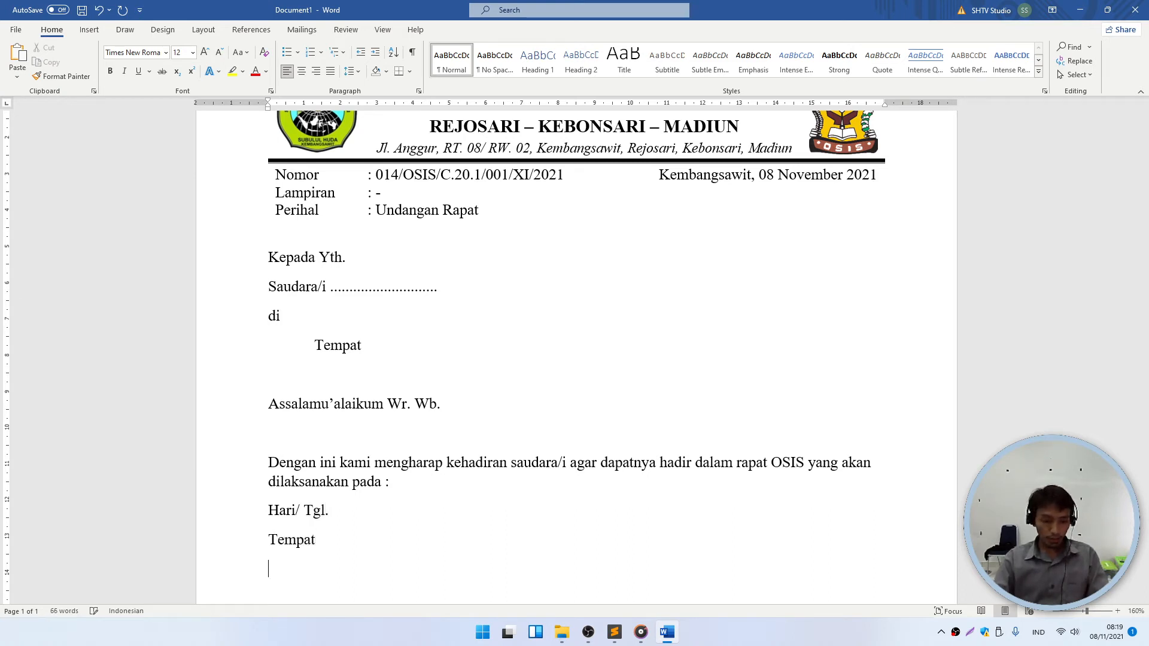
{"action": "type", "text": "Pukul "}
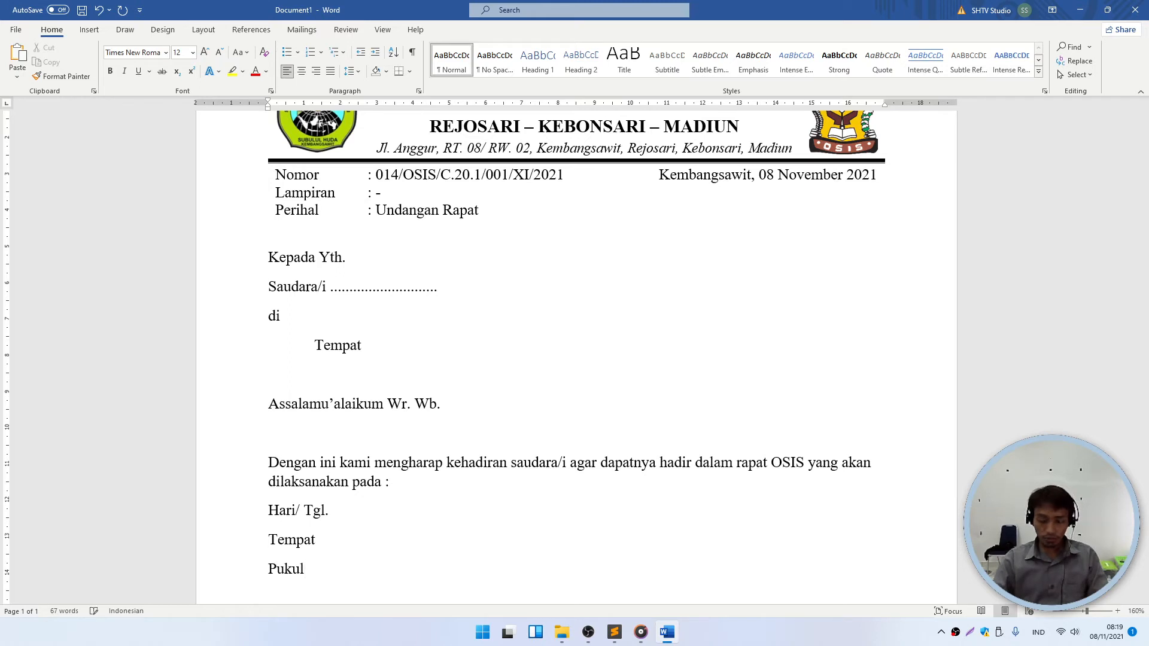
{"action": "type", "text": "Agenda"}
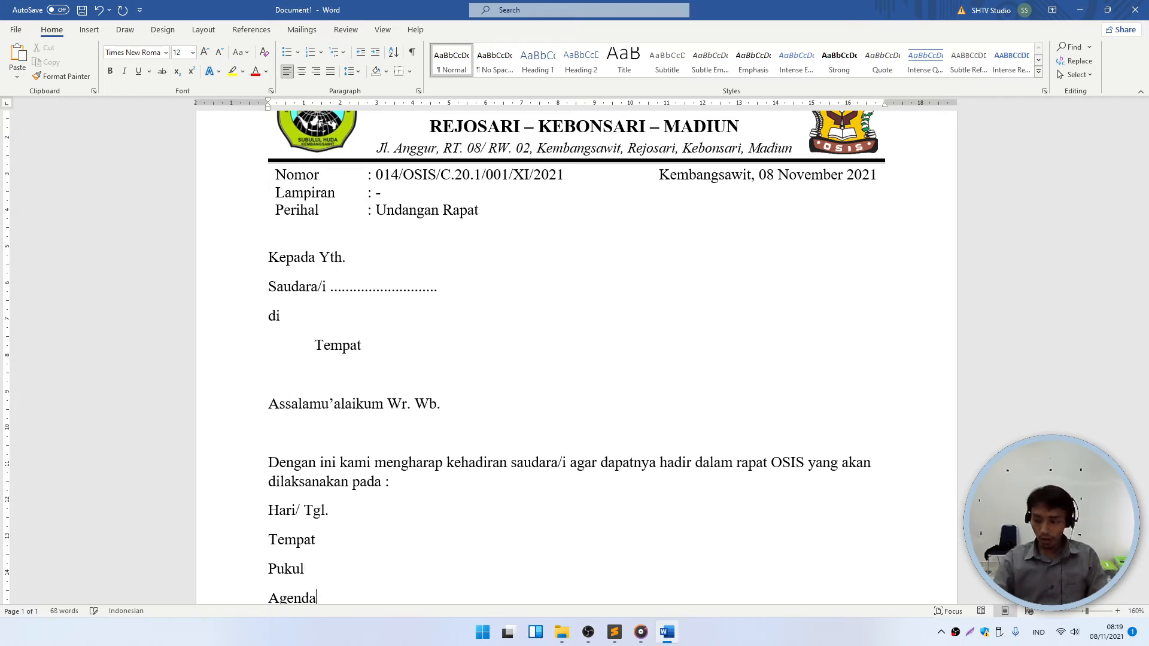
{"action": "key", "text": "Return"}
- Select rows in the header table, ending with the cursor in the Lampiran row
{"action": "scroll", "coordinate": [389, 467], "scroll_direction": "down", "scroll_amount": 3}
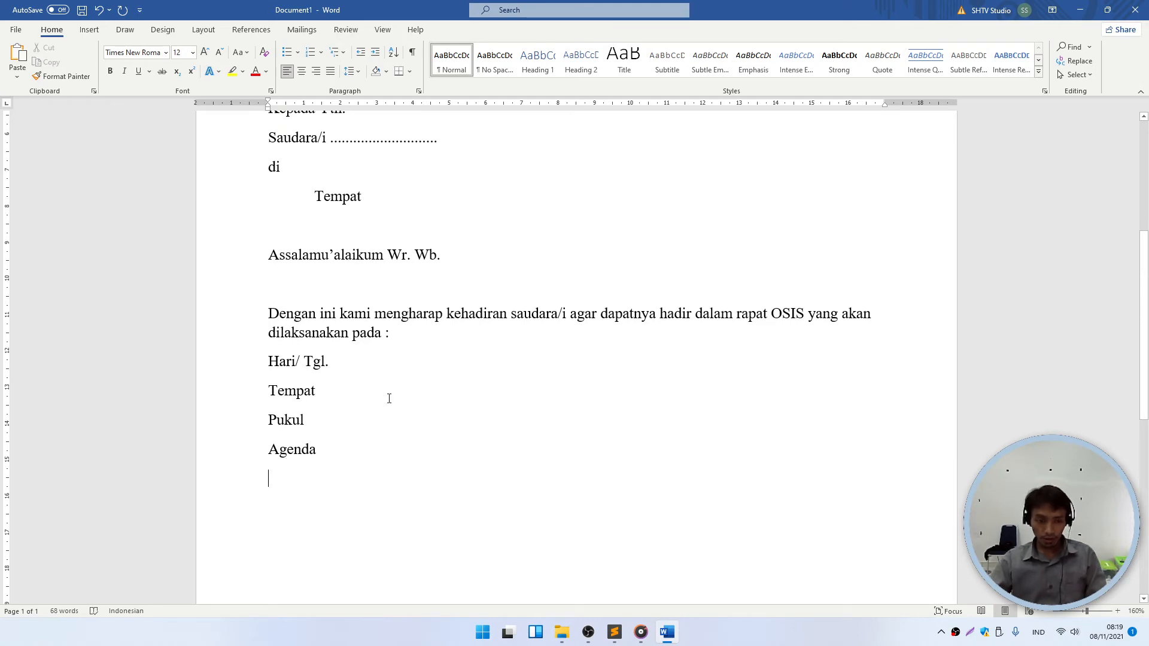
{"action": "left_click", "coordinate": [351, 366]}
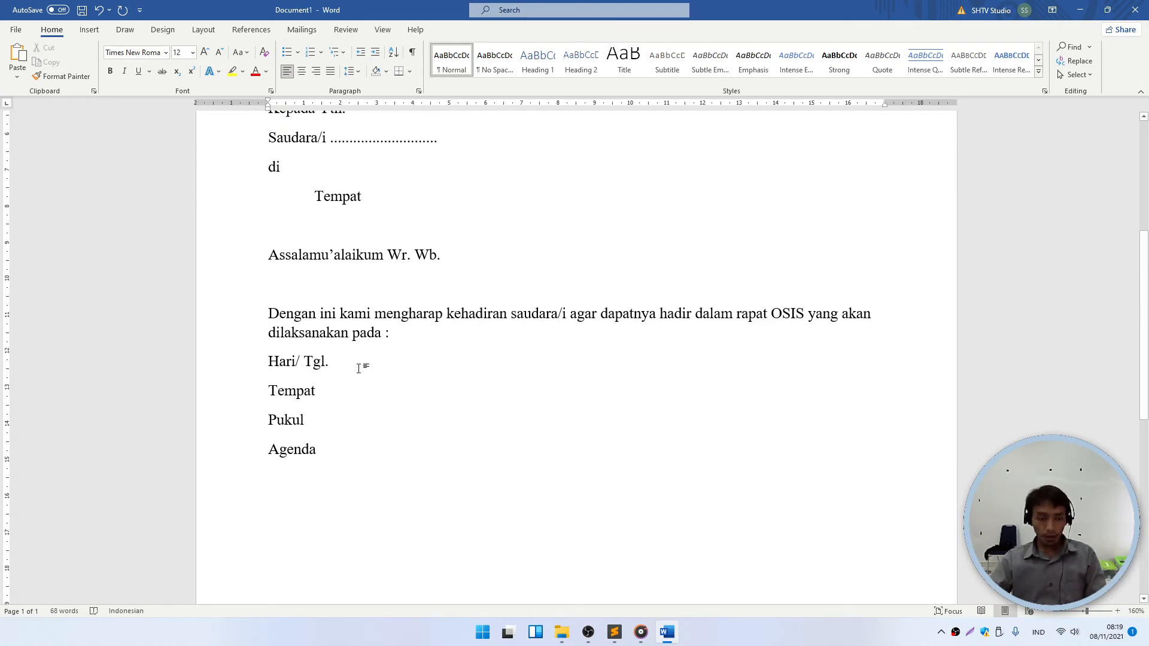
{"action": "scroll", "coordinate": [356, 319], "scroll_direction": "up", "scroll_amount": 9}
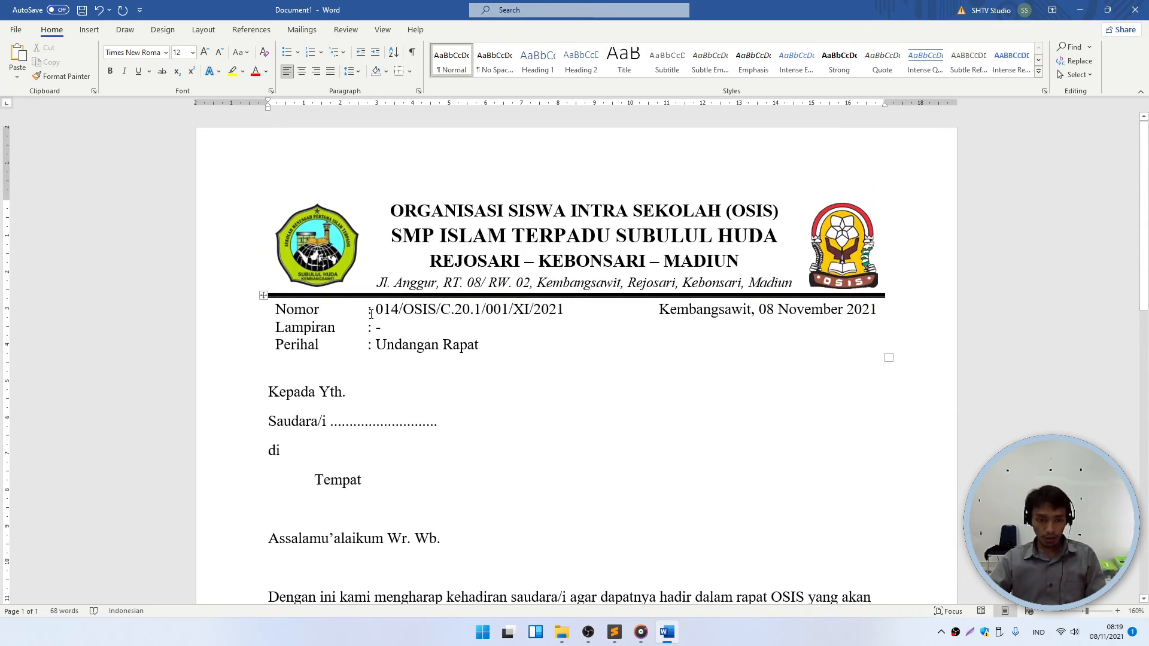
{"action": "left_click_drag", "start_coordinate": [370, 311], "coordinate": [365, 328]}
{"action": "scroll", "coordinate": [370, 419], "scroll_direction": "down", "scroll_amount": 7}
{"action": "left_click", "coordinate": [333, 248]}
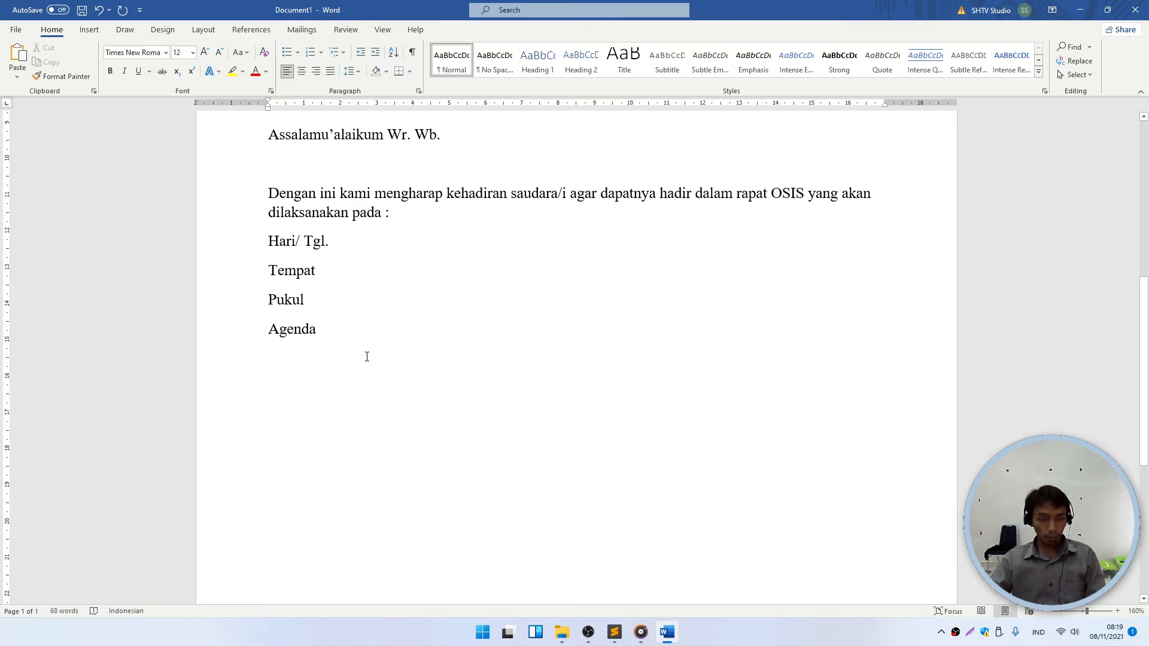
{"action": "scroll", "coordinate": [367, 358], "scroll_direction": "up", "scroll_amount": 7}
{"action": "left_click_drag", "start_coordinate": [320, 328], "coordinate": [666, 335]}
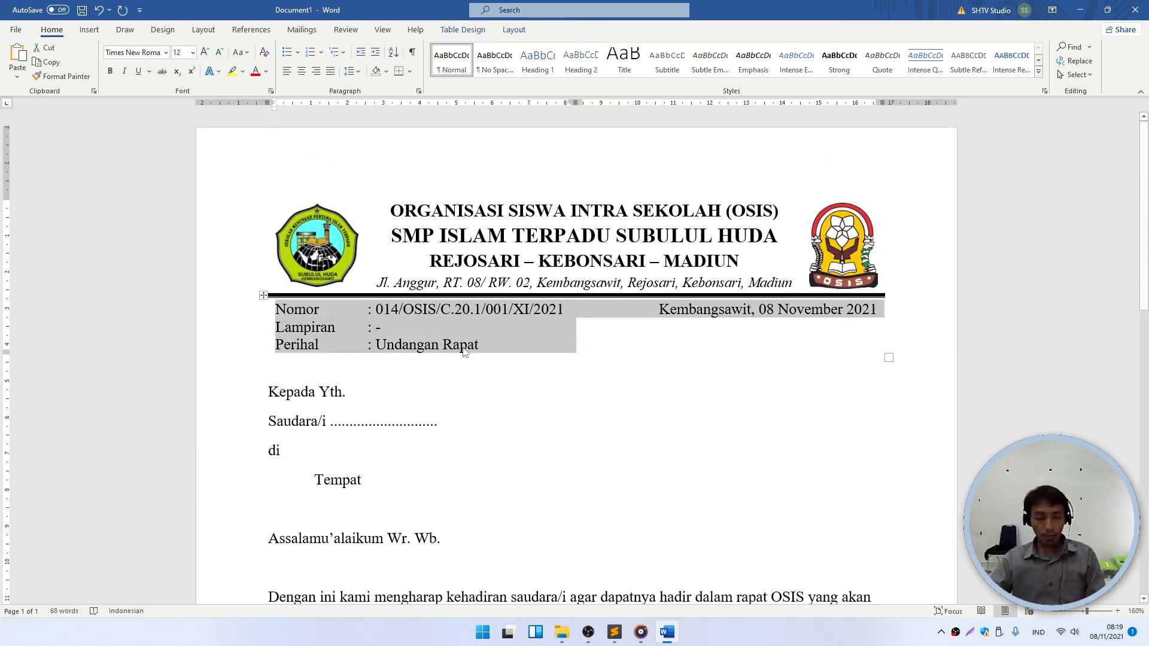
{"action": "left_click", "coordinate": [406, 328]}
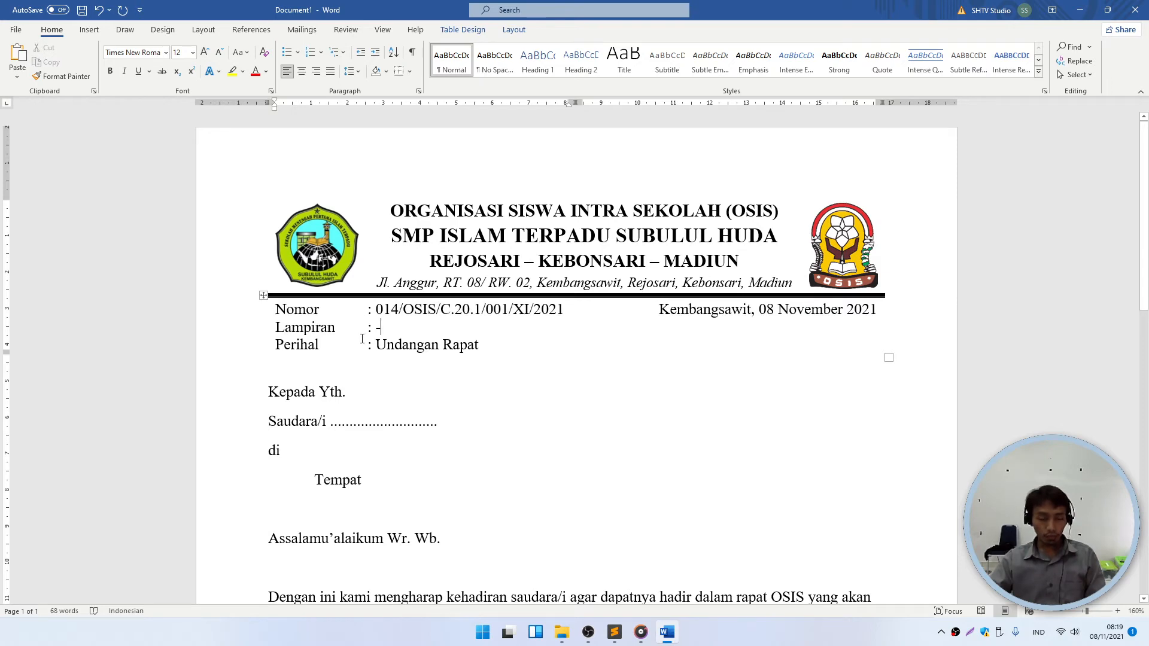
{"action": "scroll", "coordinate": [362, 339], "scroll_direction": "down", "scroll_amount": 6}
{"action": "scroll", "coordinate": [367, 415], "scroll_direction": "up", "scroll_amount": 1}
- Fill in ': Selasa, 09 November 2021', ': Ruang OSIS' and ': 13.00 - 15. 00 WIB' after the labels
{"action": "left_click_drag", "start_coordinate": [304, 287], "coordinate": [406, 307]}
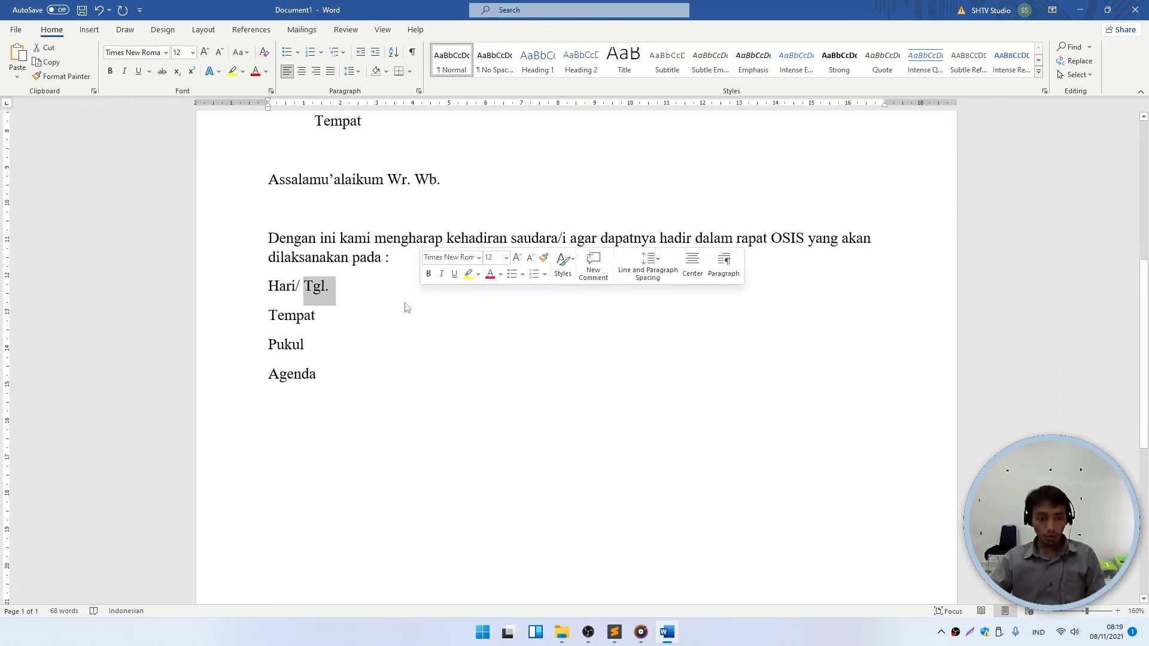
{"action": "left_click", "coordinate": [345, 301]}
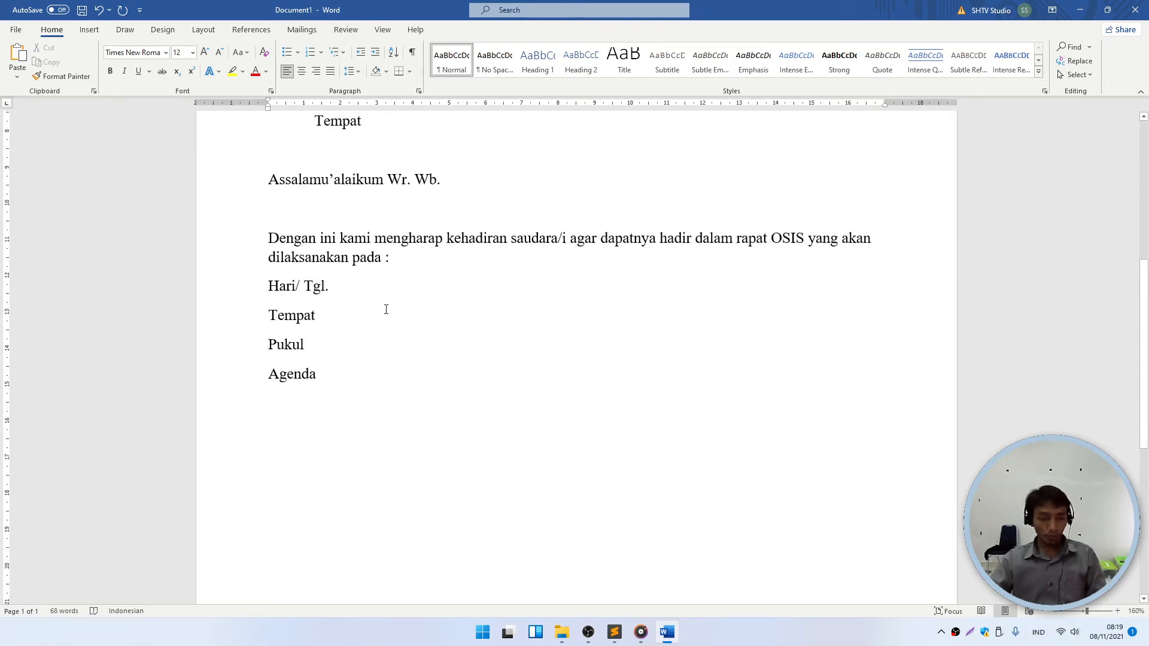
{"action": "key", "text": "Tab"}
{"action": "type", "text": ":"}
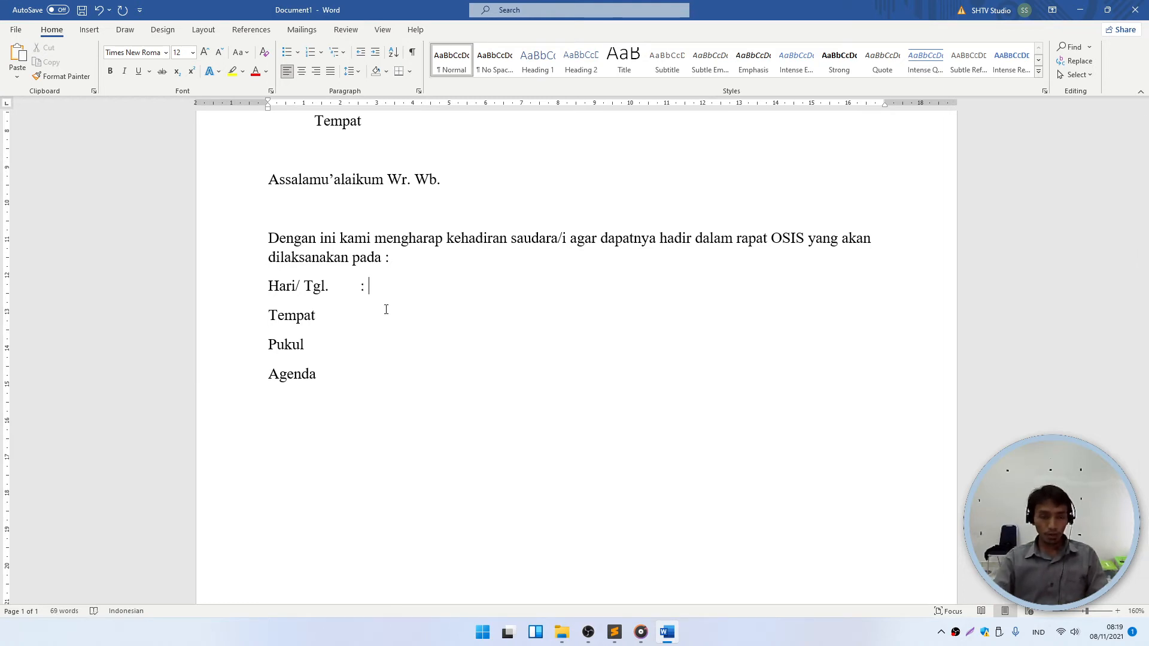
{"action": "type", "text": " S"}
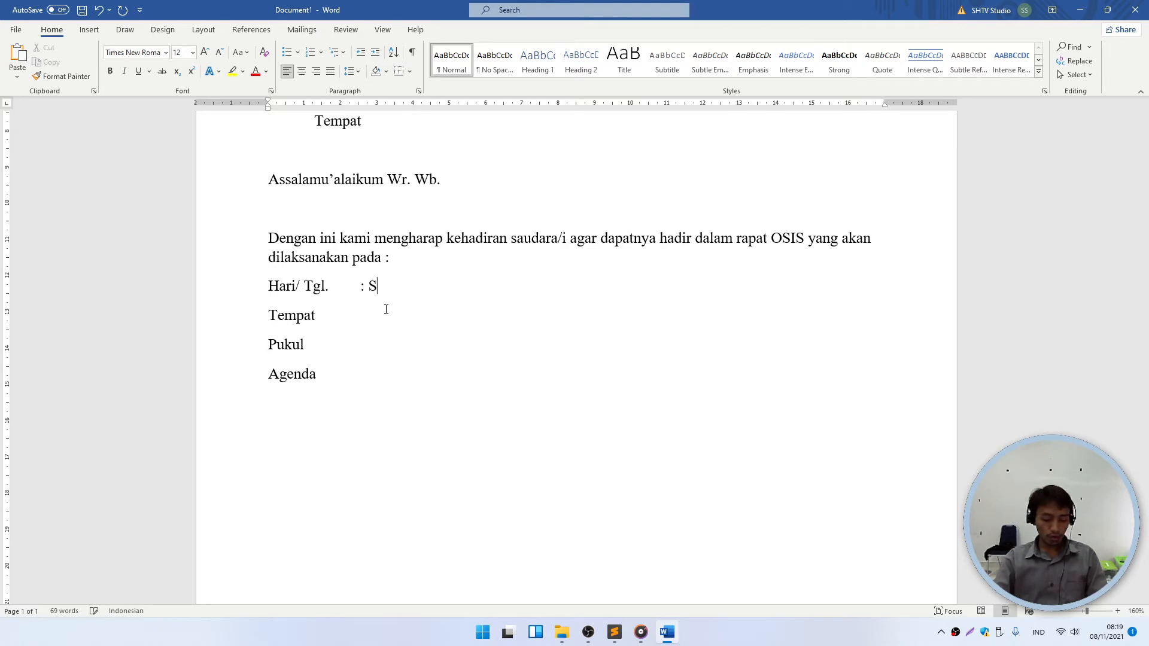
{"action": "type", "text": "elasa, 09 "}
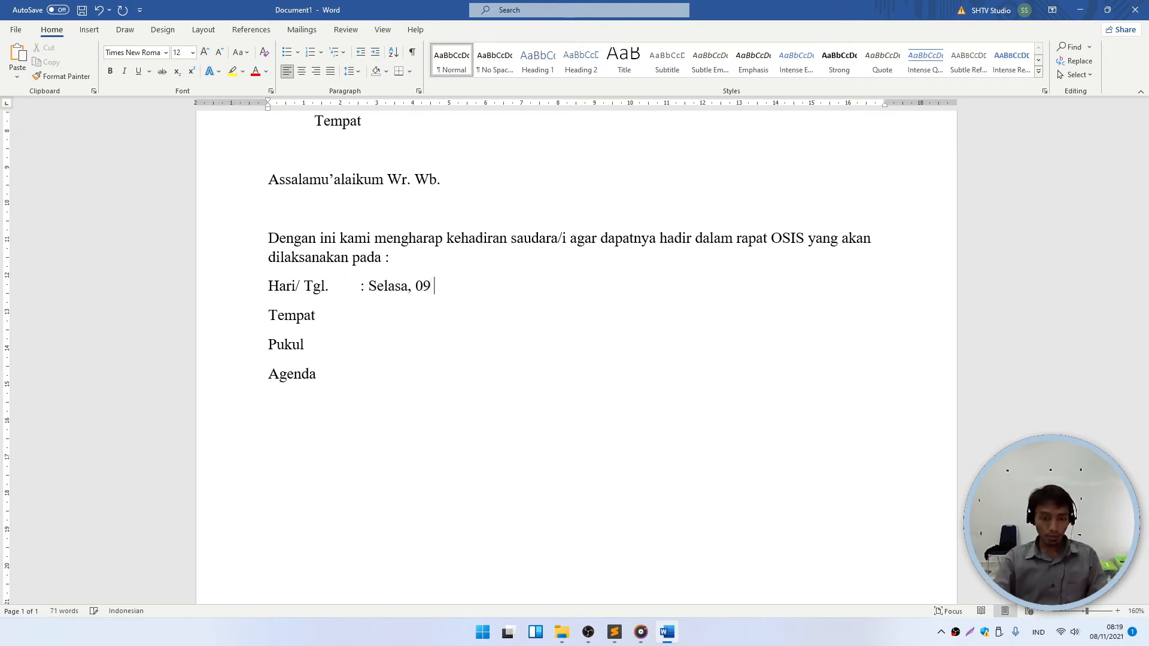
{"action": "type", "text": "November 2021 Tempat\t: "}
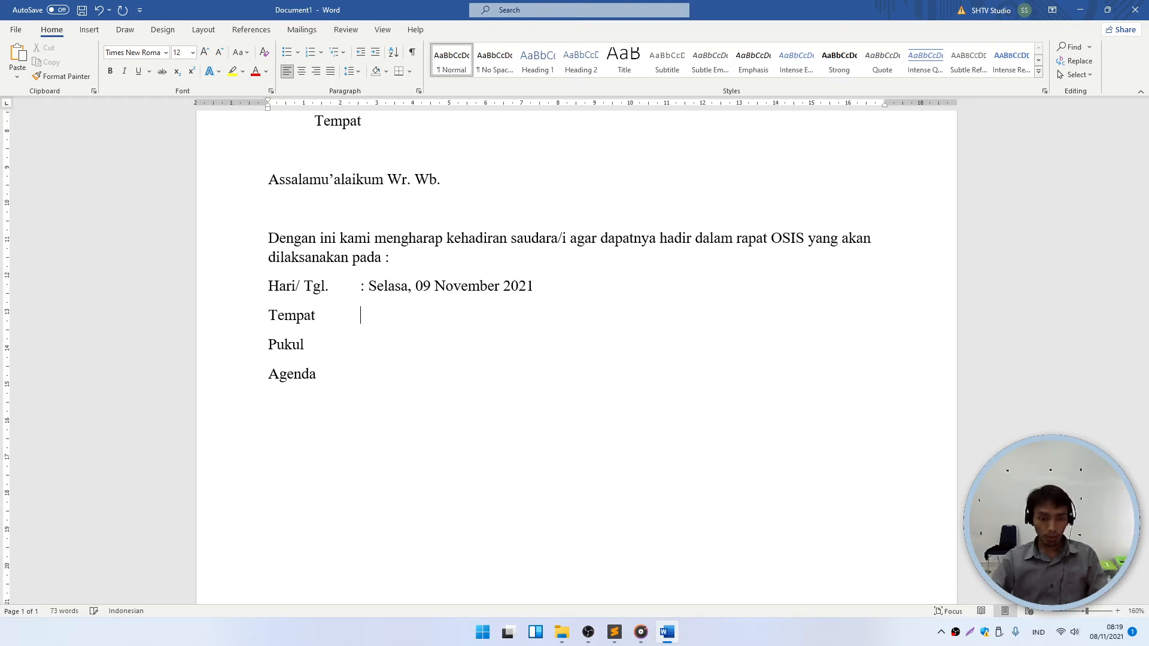
{"action": "type", "text": "Ruang OSIS Pukul\t"}
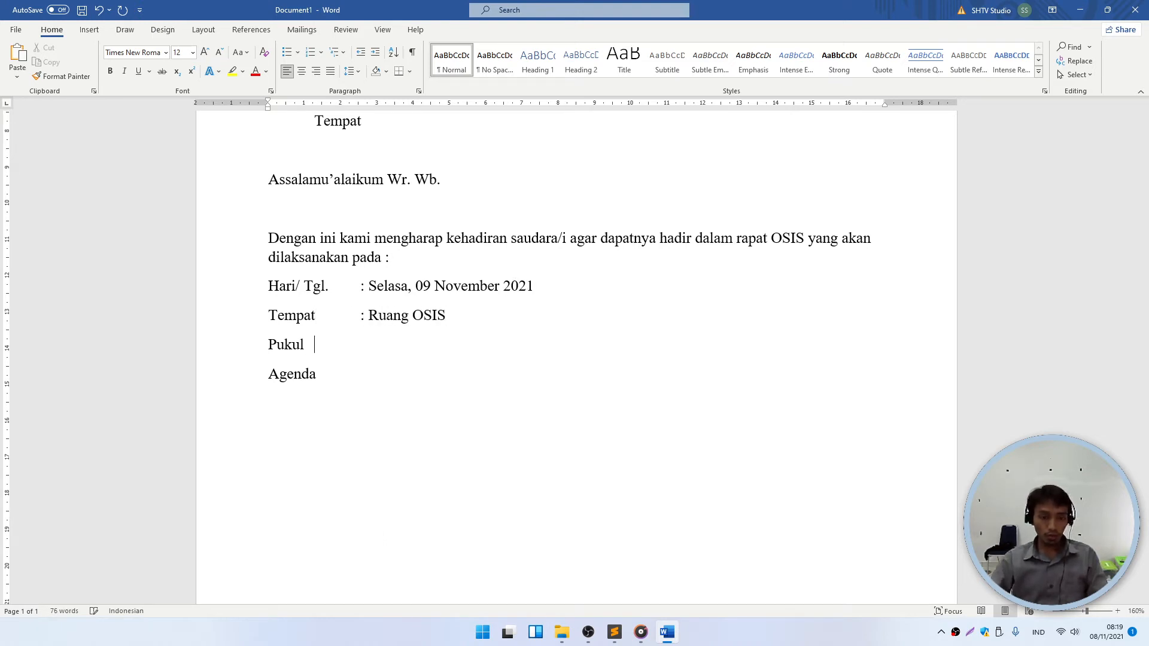
{"action": "type", "text": ": "}
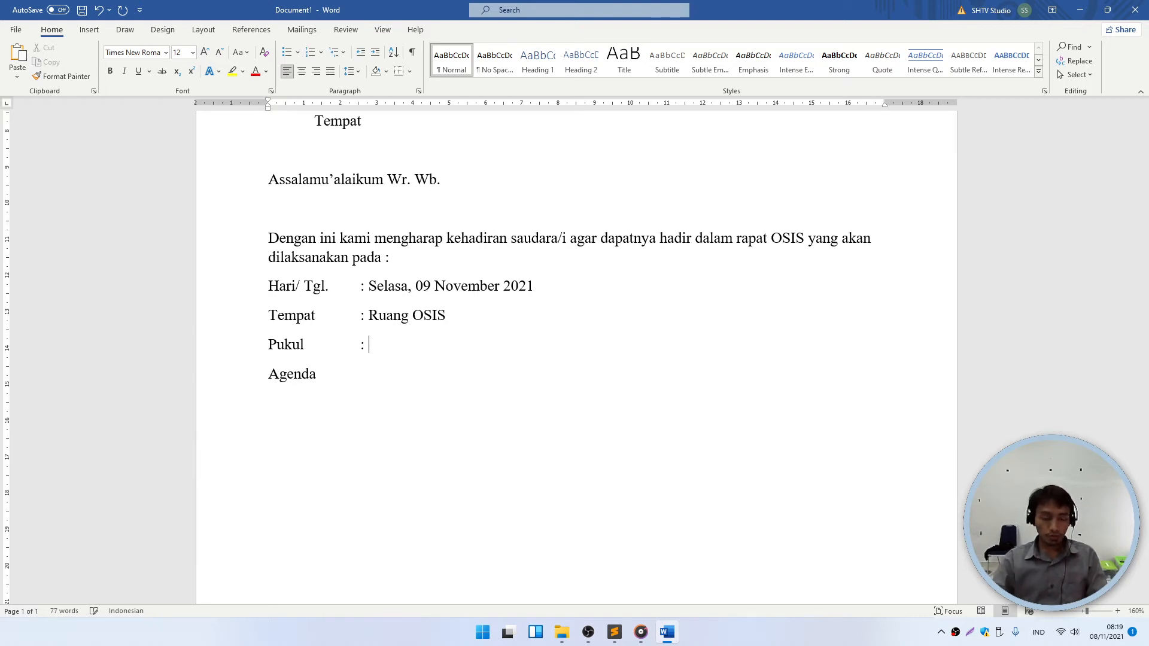
{"action": "type", "text": "13.00"}
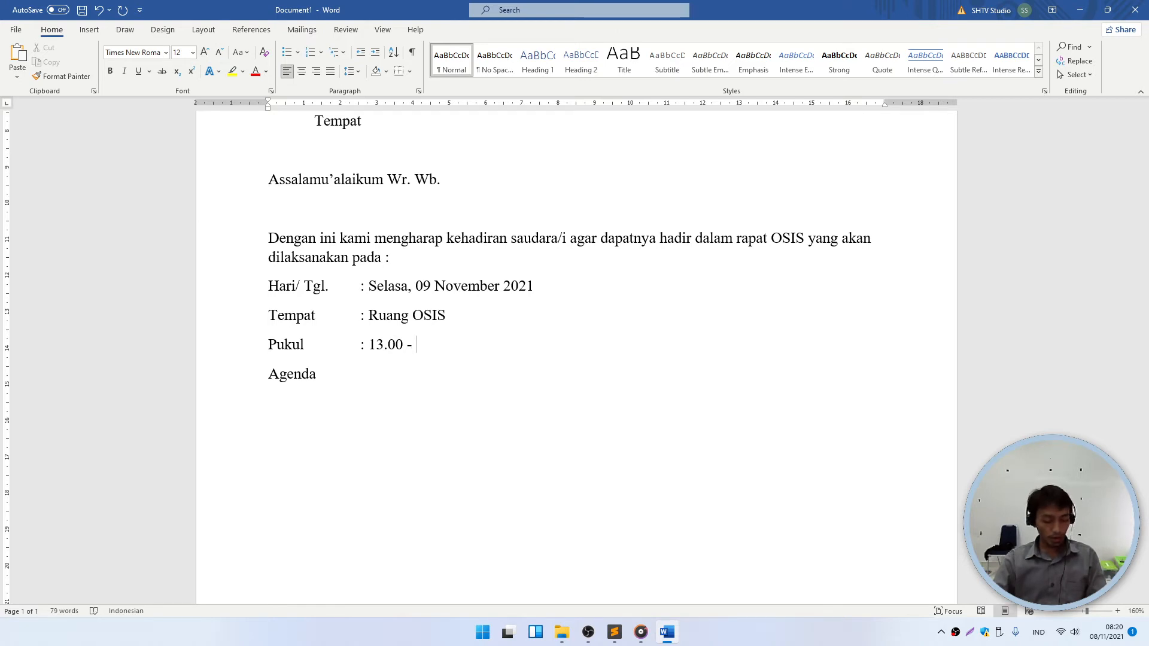
{"action": "type", "text": "- 15. 00WIB"}
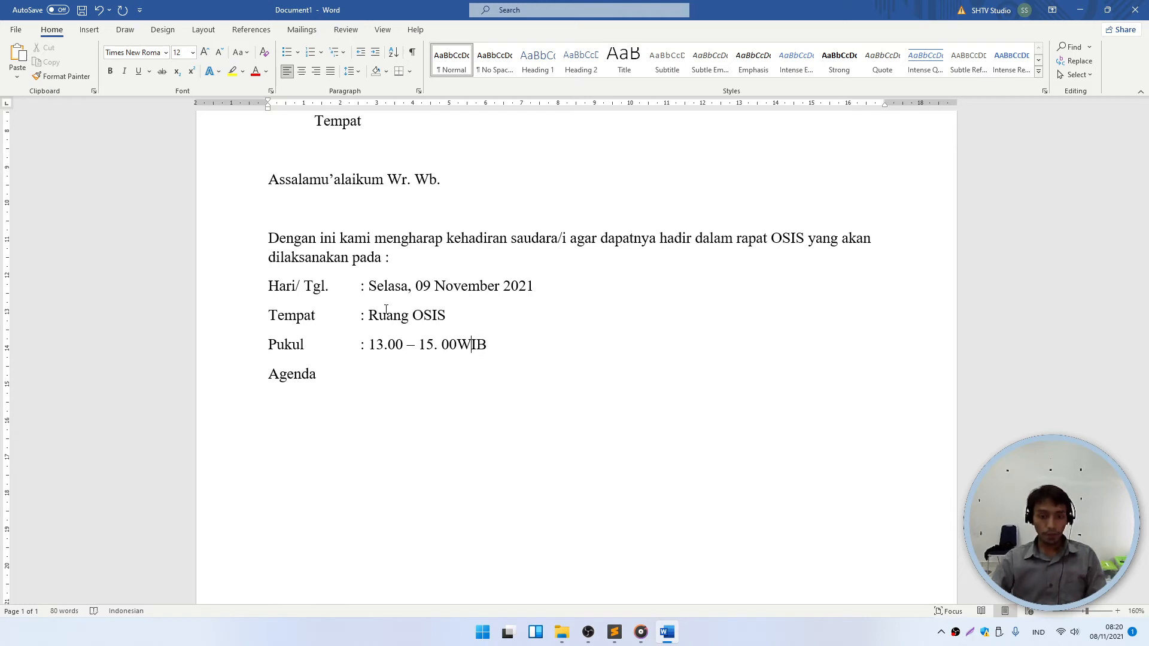
{"action": "key", "text": "Left"}
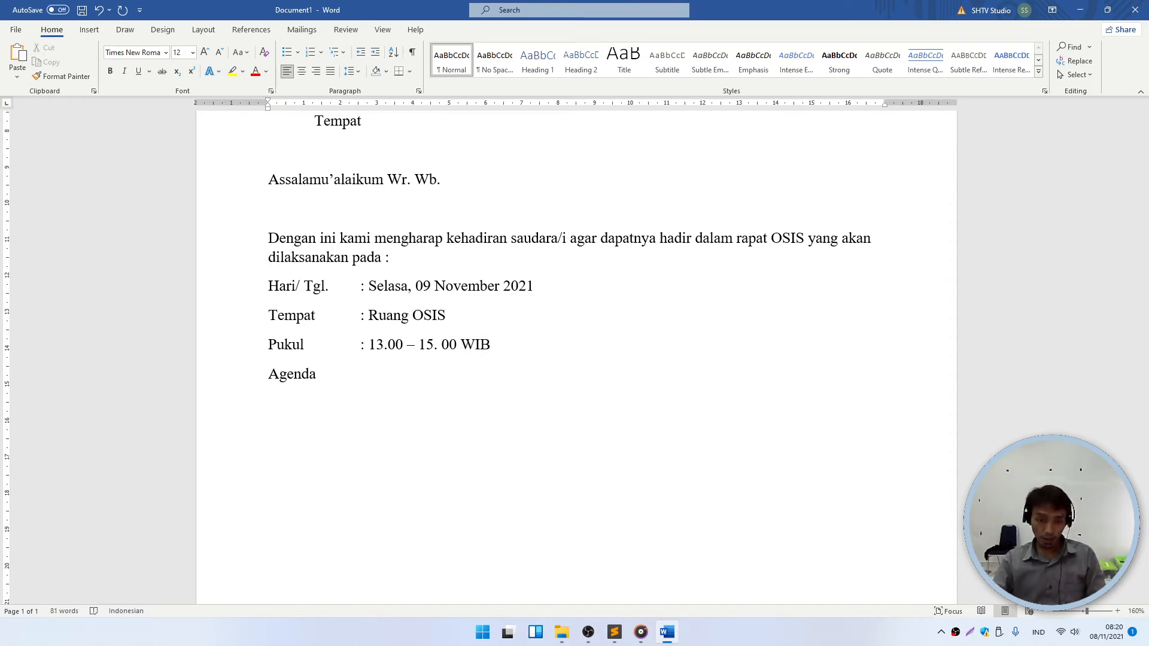
{"action": "type", "text": "."}
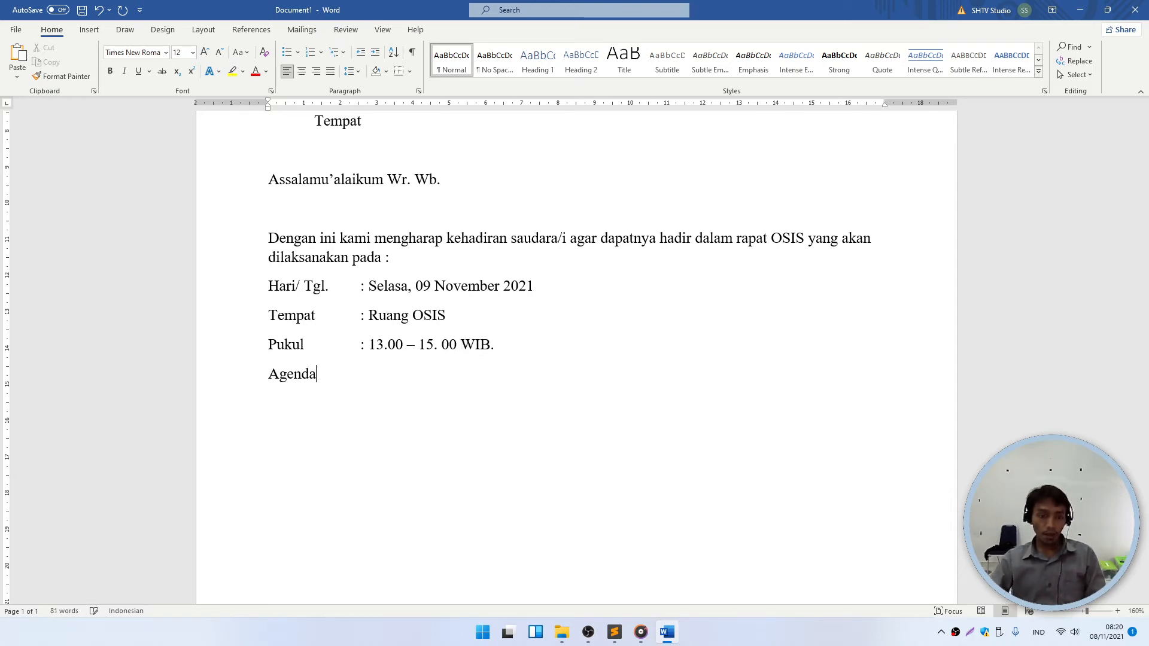
- Enter the agenda ': Pembentukan Panitia Class Meeting Semester Ganjil TP. 2021/2022' and start a new paragraph
{"action": "key", "text": "Tab"}
{"action": "type", "text": ":"}
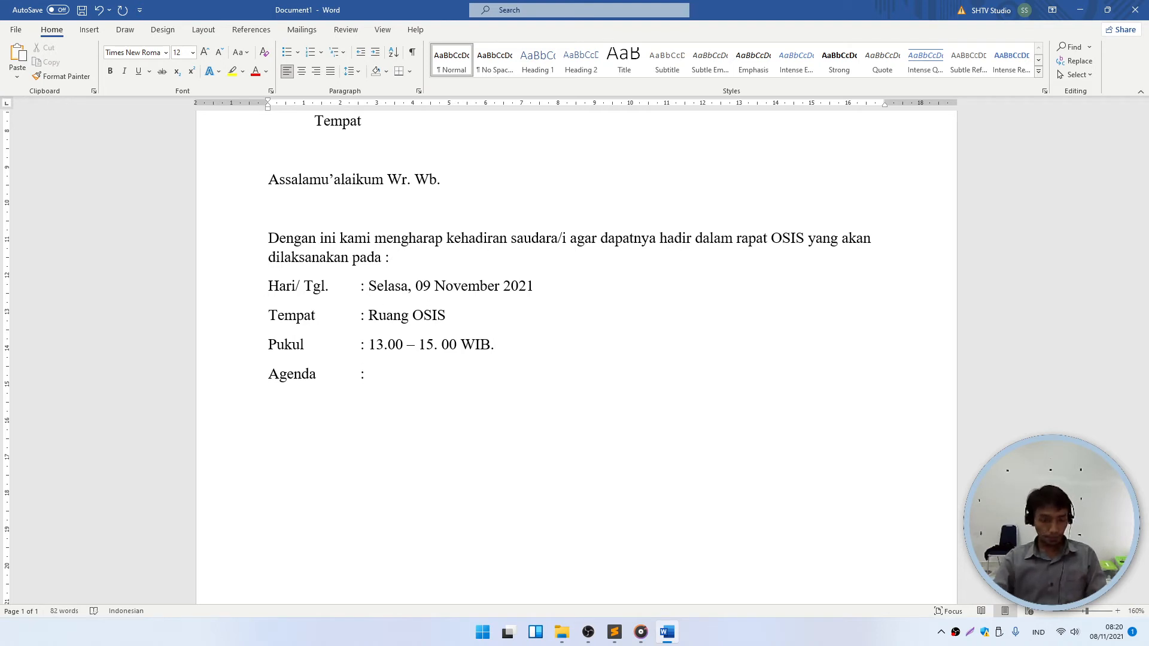
{"action": "type", "text": " Pembentuj"}
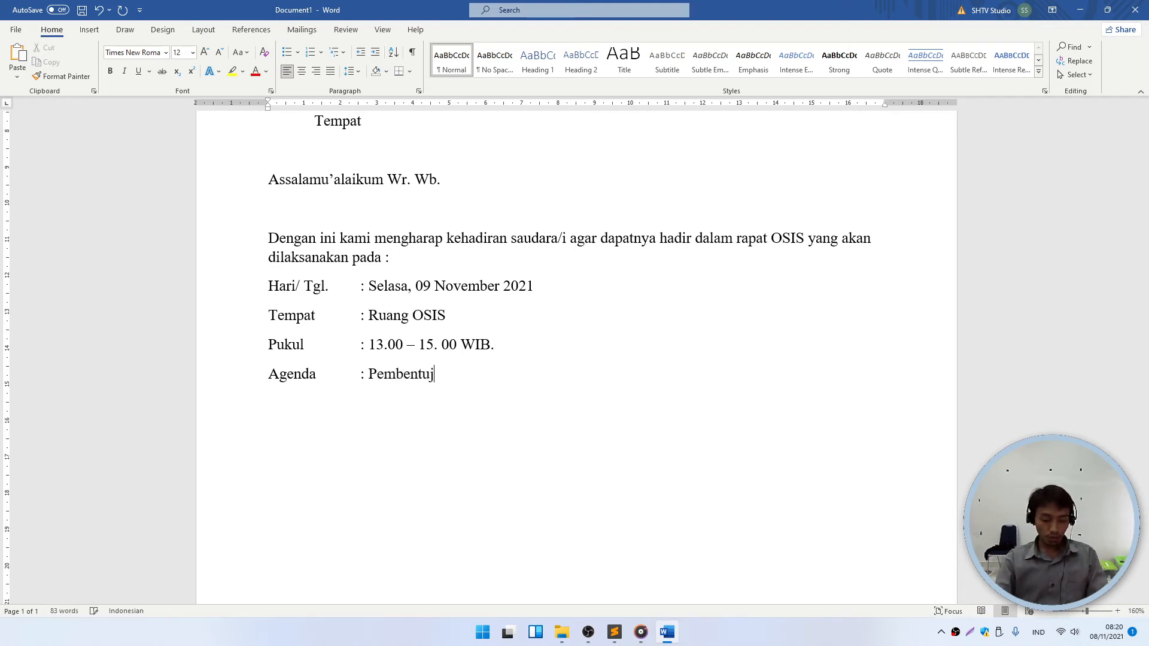
{"action": "key", "text": "BackSpace"}
{"action": "type", "text": "kan "}
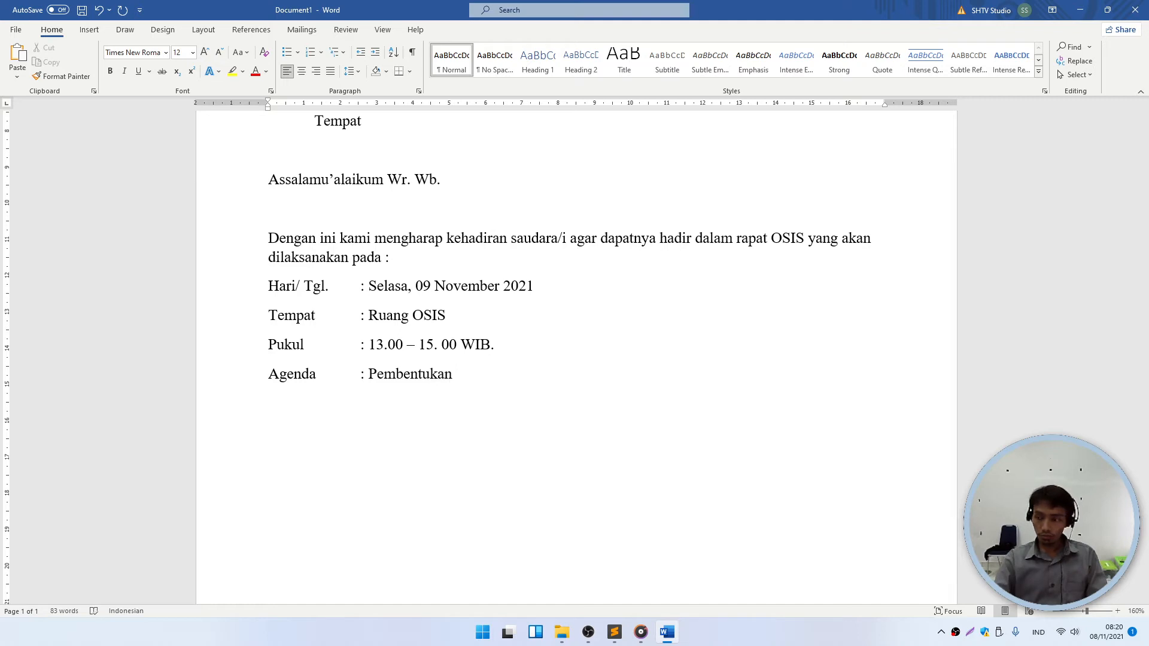
{"action": "type", "text": "Panita"}
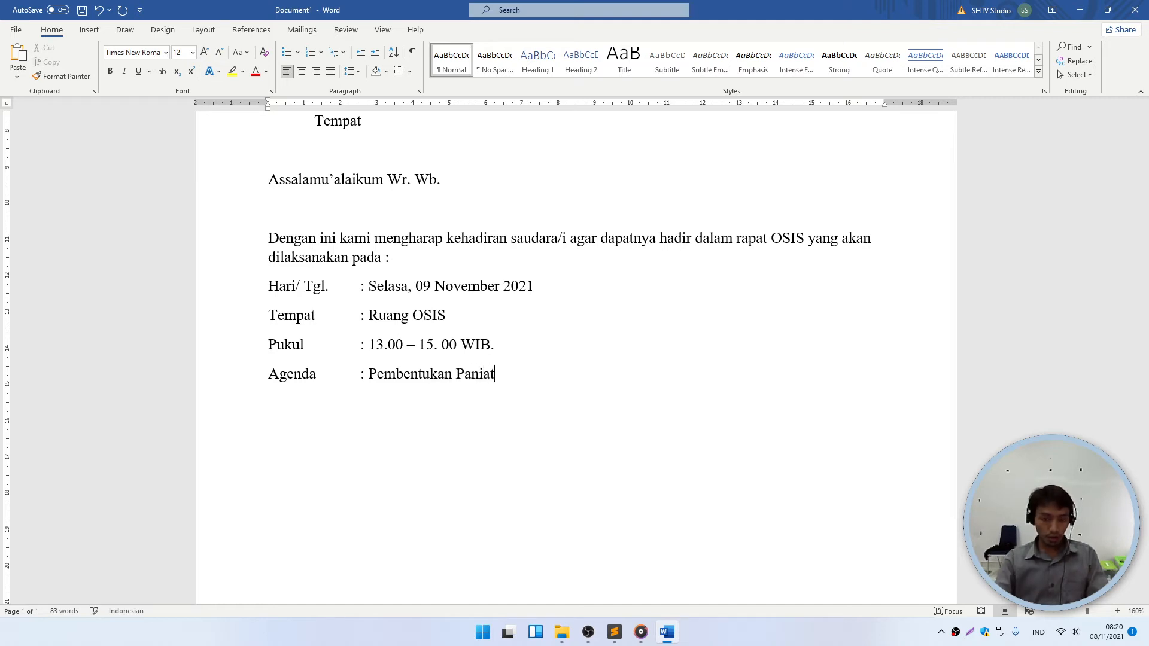
{"action": "key", "text": "BackSpace"}
{"action": "key", "text": "BackSpace"}
{"action": "type", "text": "tia "}
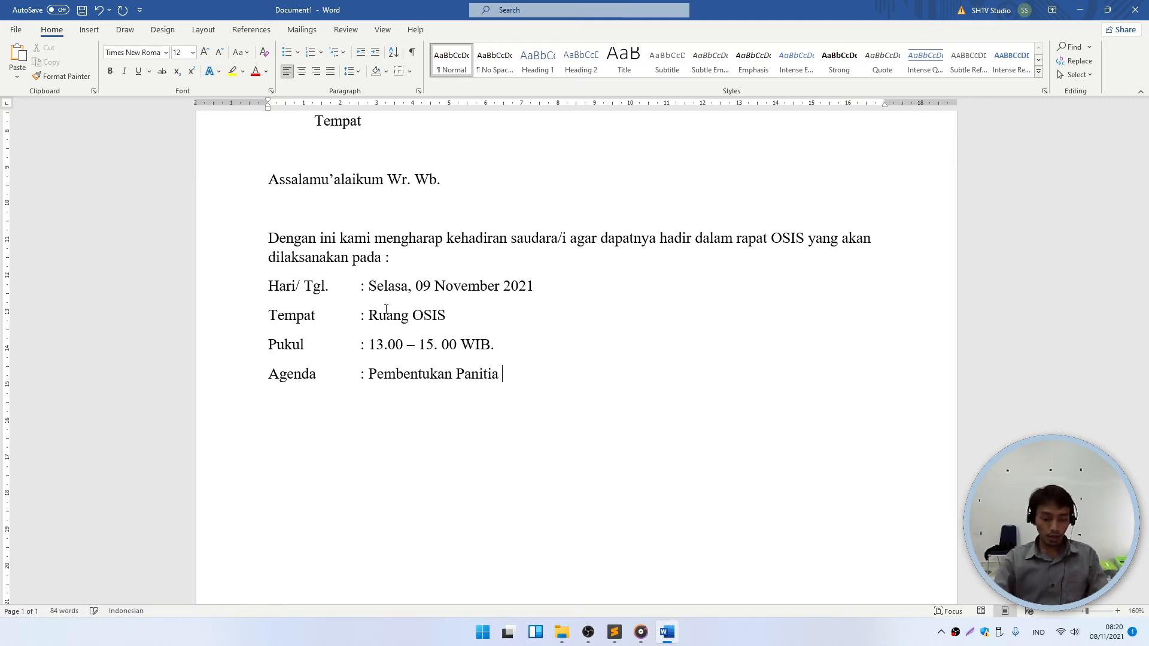
{"action": "type", "text": "Class Meeting"}
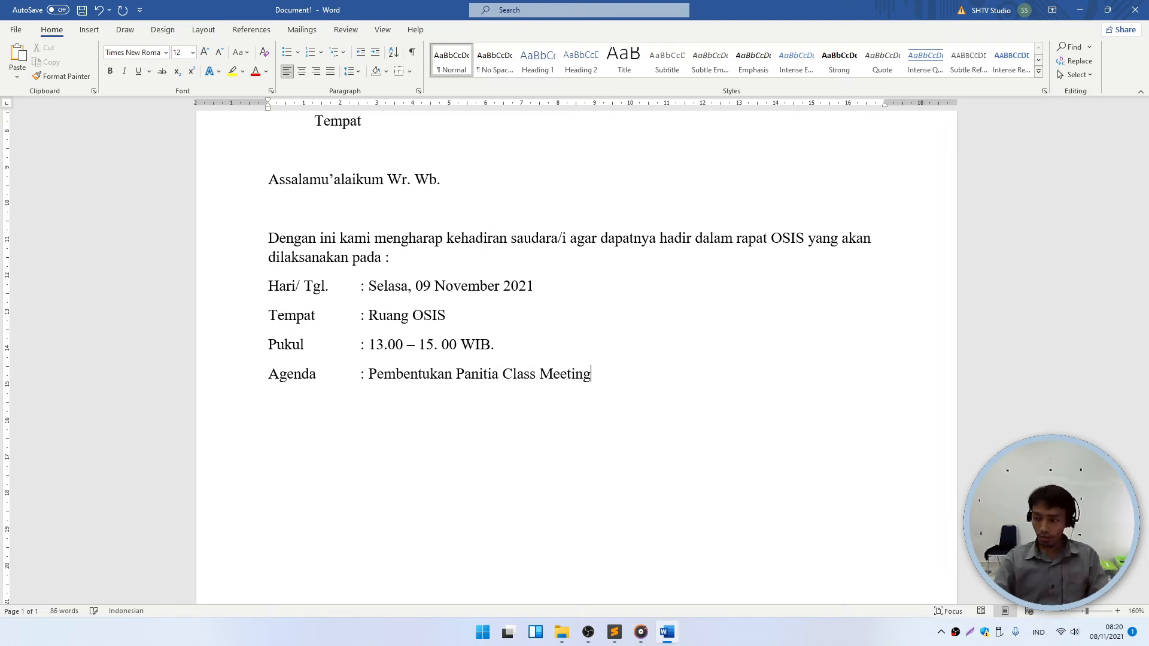
{"action": "type", "text": " Semes"}
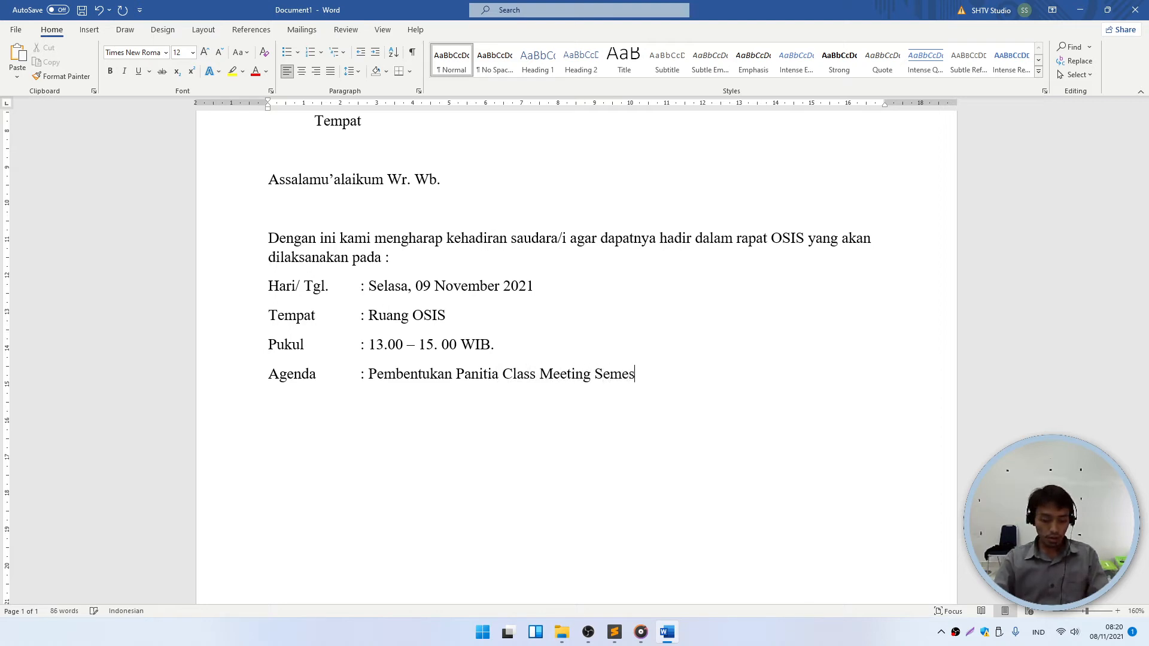
{"action": "type", "text": "ter Ganjil"}
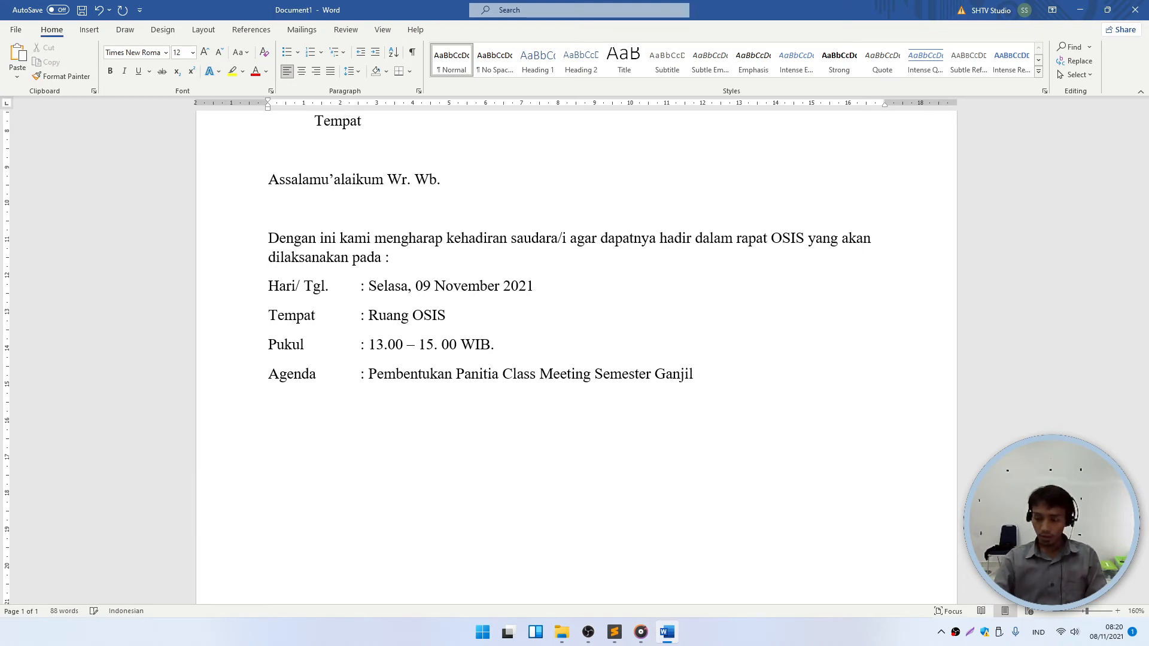
{"action": "type", "text": "TP."}
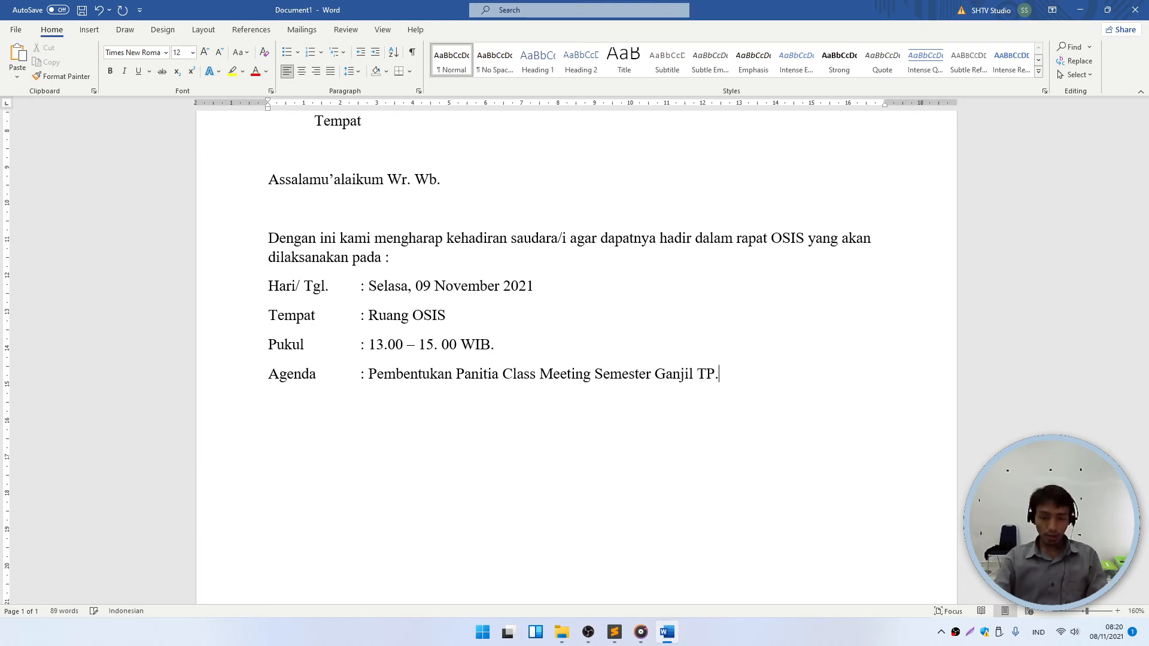
{"action": "type", "text": " 2021"}
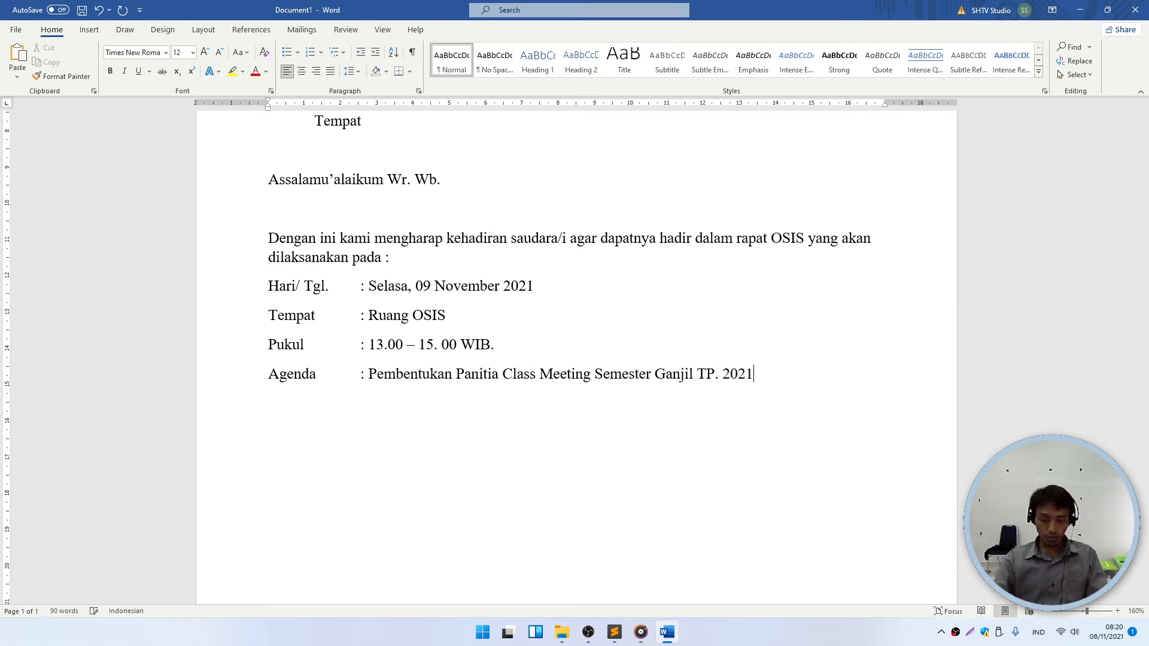
{"action": "type", "text": "/2022"}
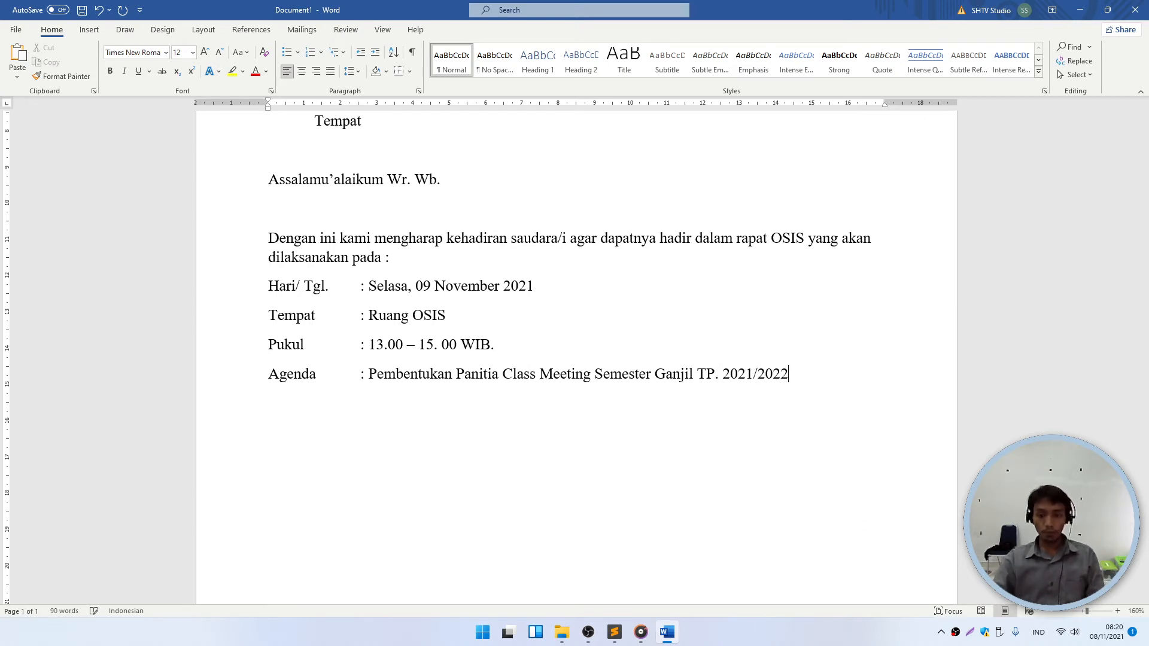
{"action": "key", "text": "Return"}
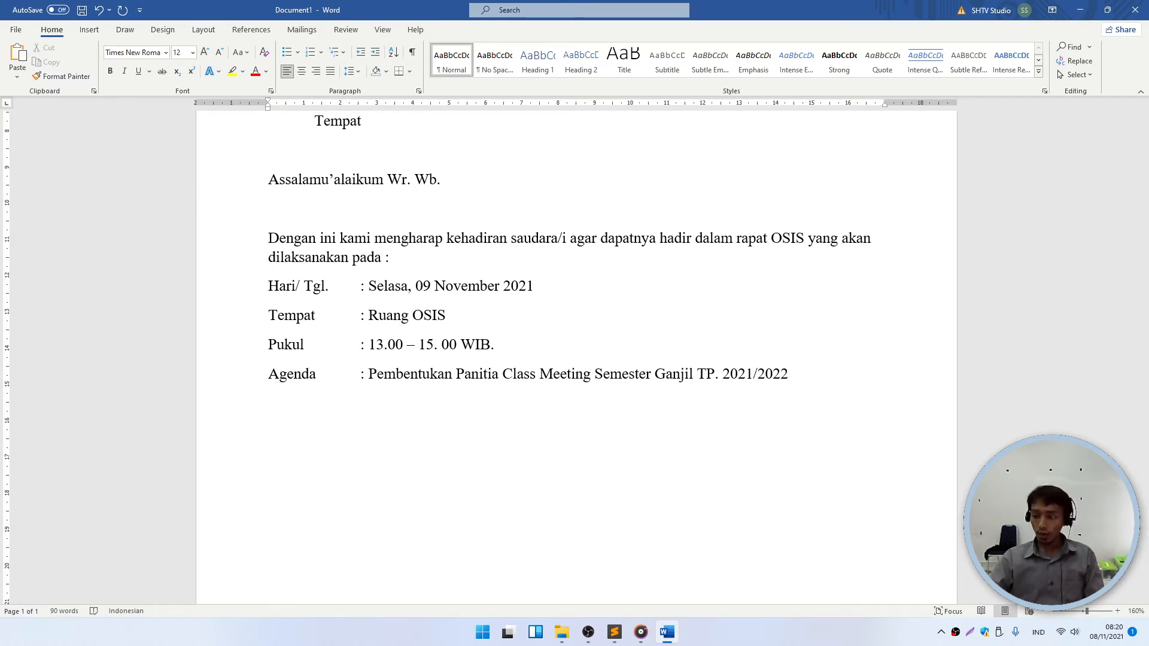
- Type the closing sentence 'Demikian surat ini kami buat, atas perhatian dan kehadirannya disampaikan terima kasih.'
{"action": "type", "text": "D"}
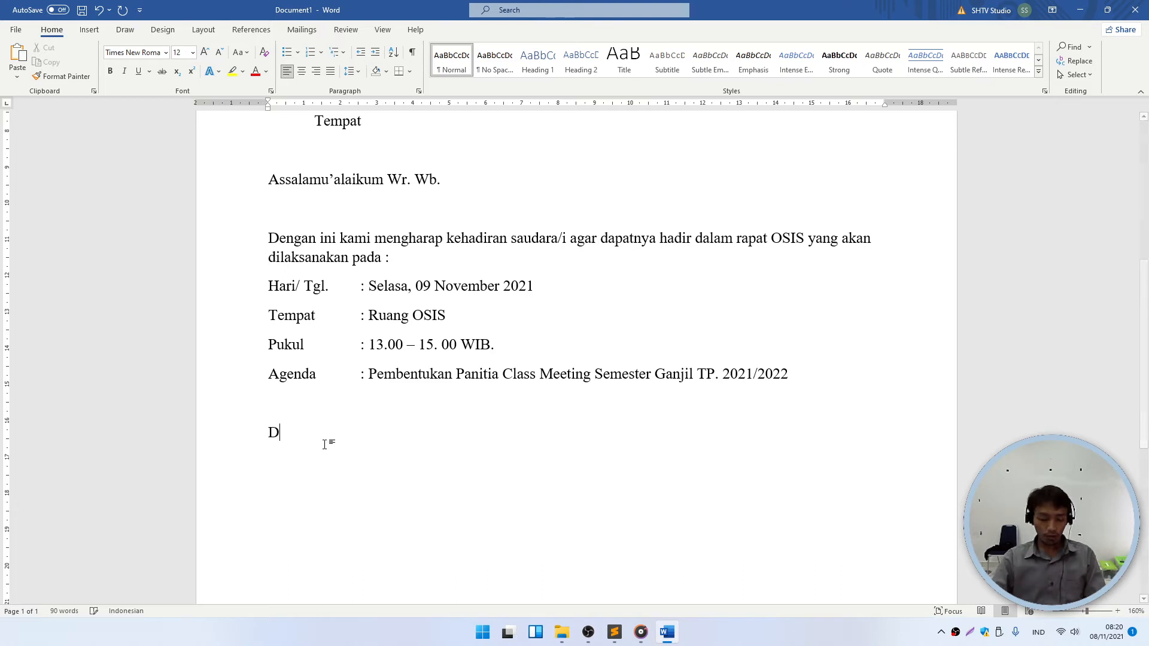
{"action": "type", "text": "emikian surat "}
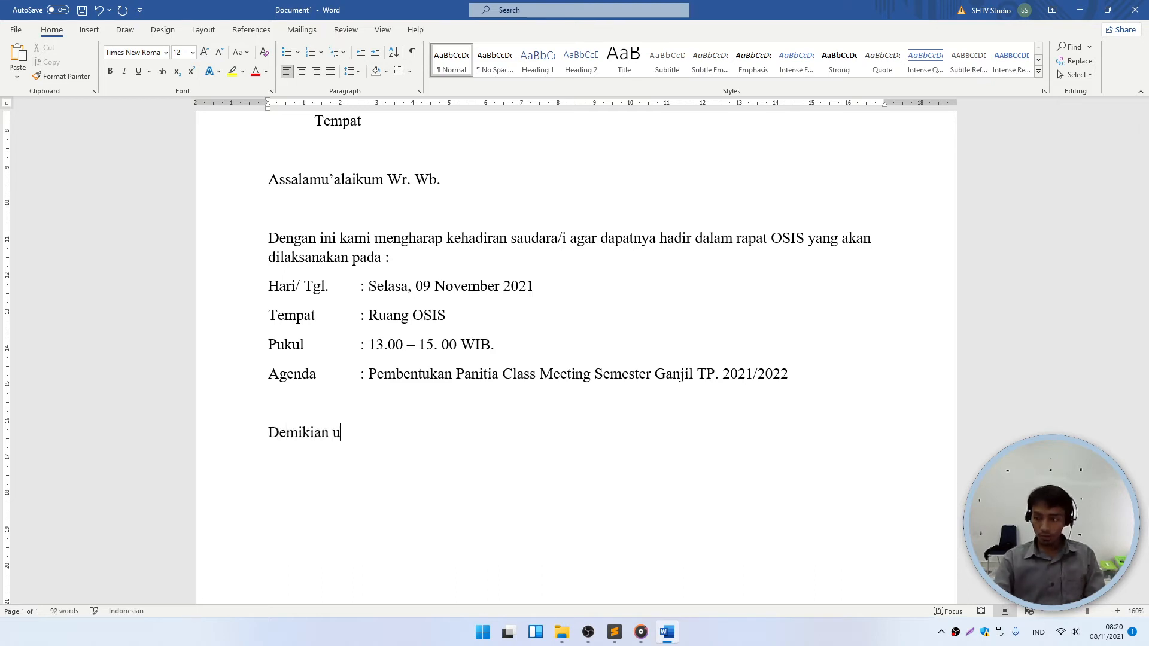
{"action": "type", "text": "ini "}
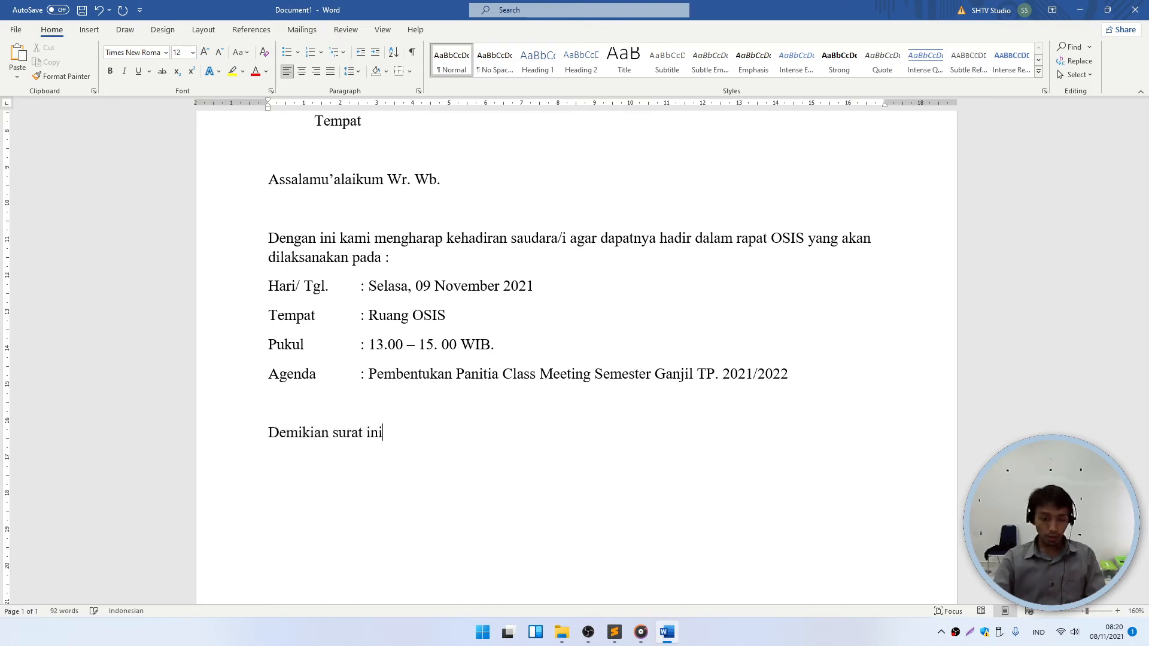
{"action": "type", "text": "kami buat"}
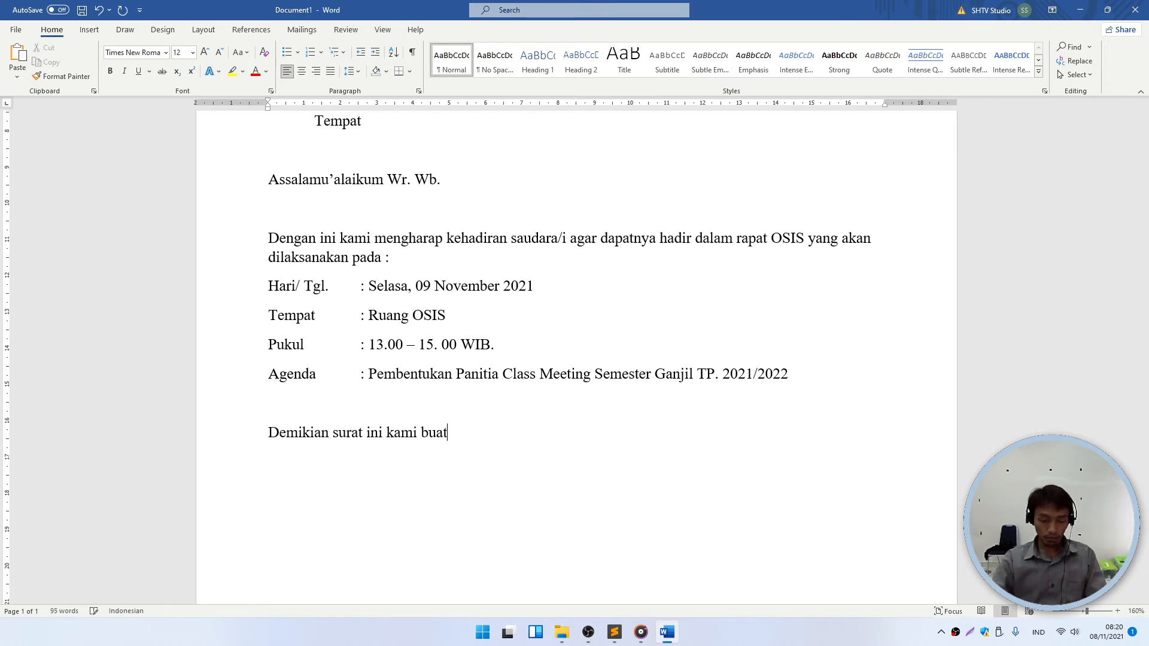
{"action": "type", "text": ", a"}
{"action": "type", "text": "t"}
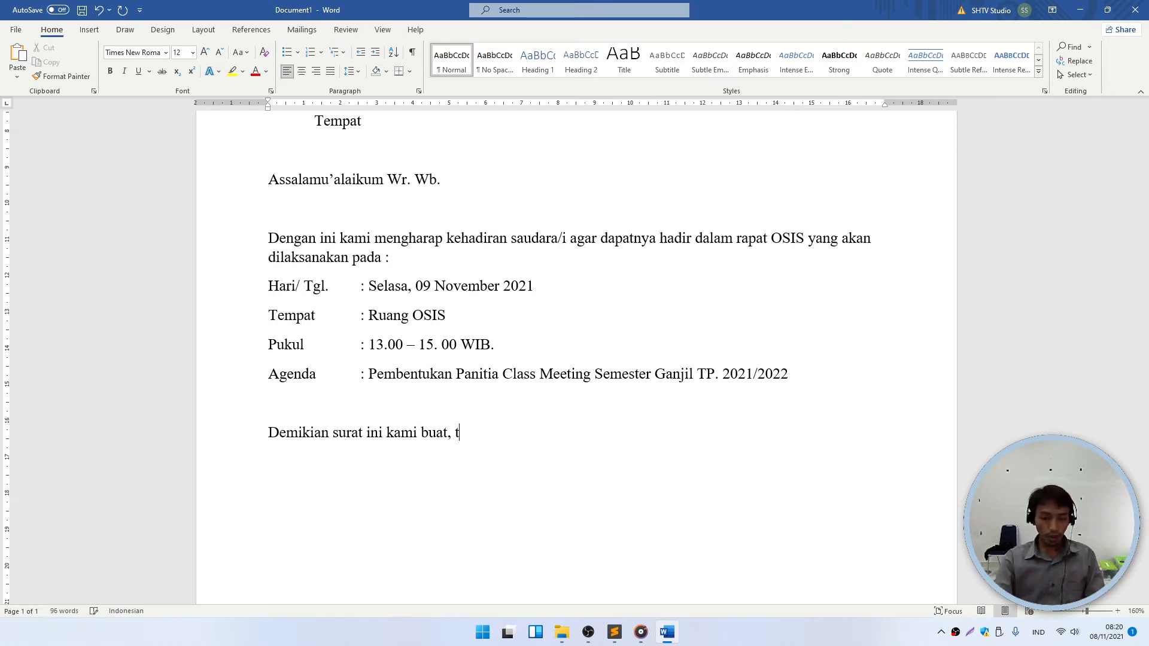
{"action": "key", "text": "BackSpace"}
{"action": "type", "text": "atas perha"}
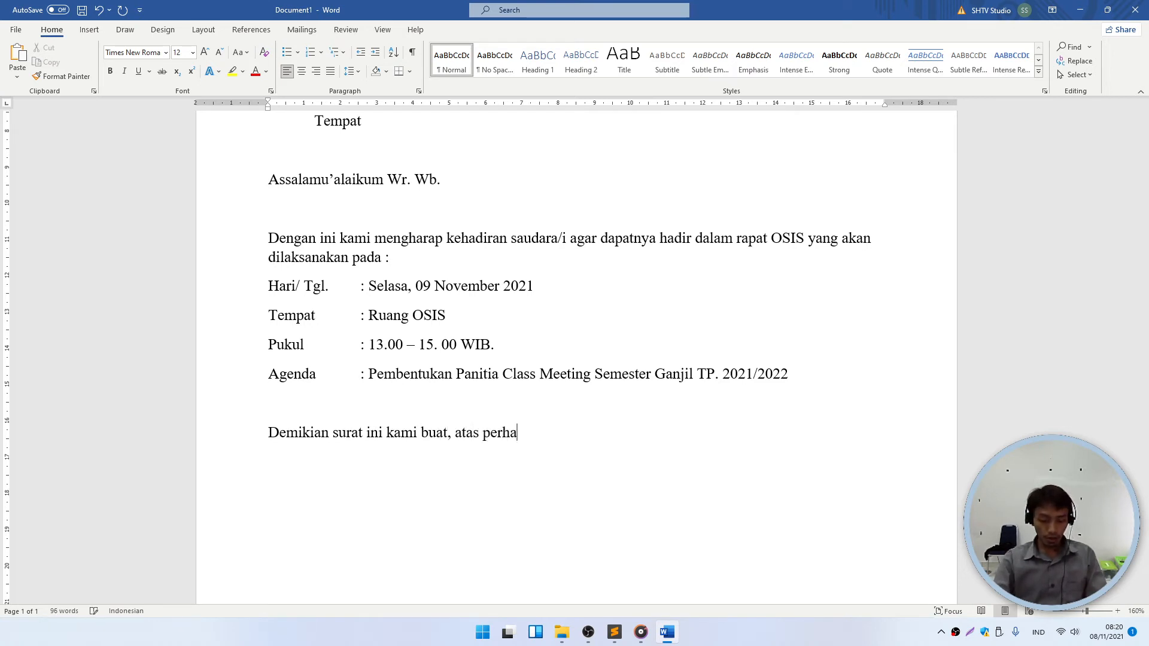
{"action": "type", "text": "tian dan keha"}
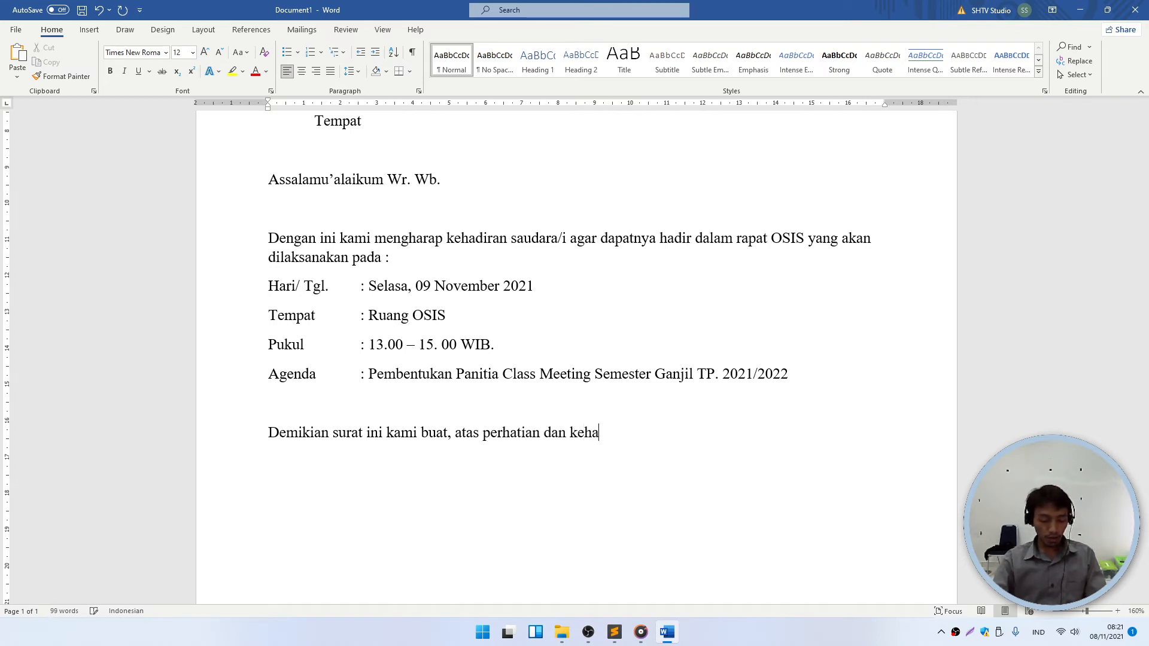
{"action": "type", "text": "dirannya disa"}
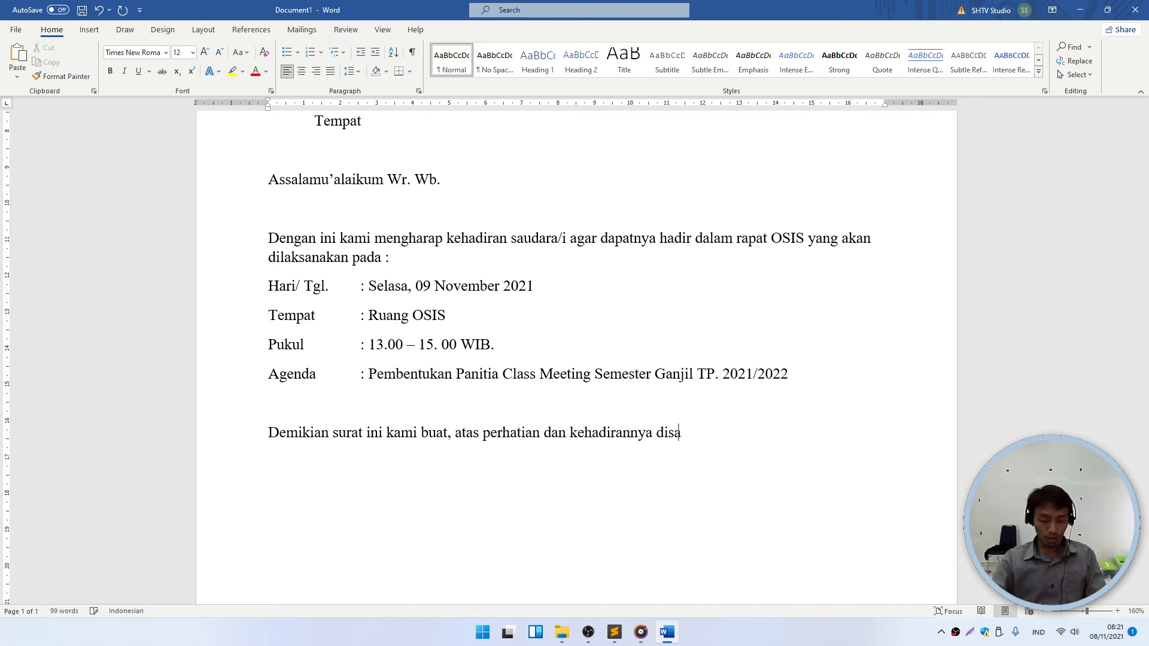
{"action": "type", "text": "mpaikan terim"}
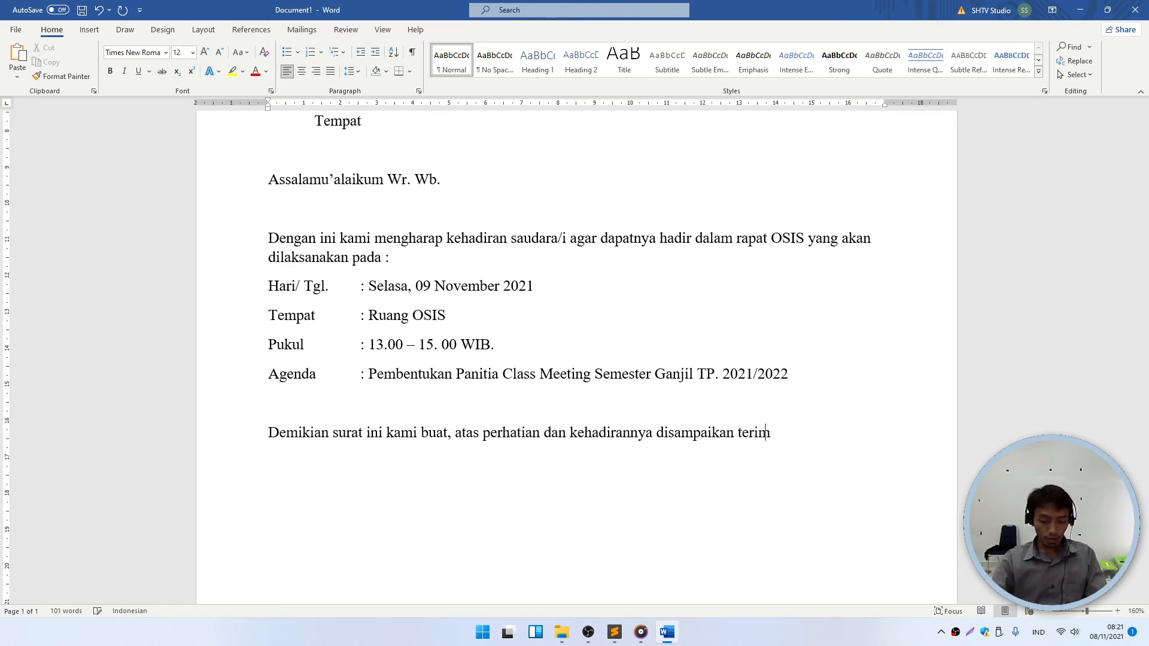
{"action": "type", "text": "akasih"}
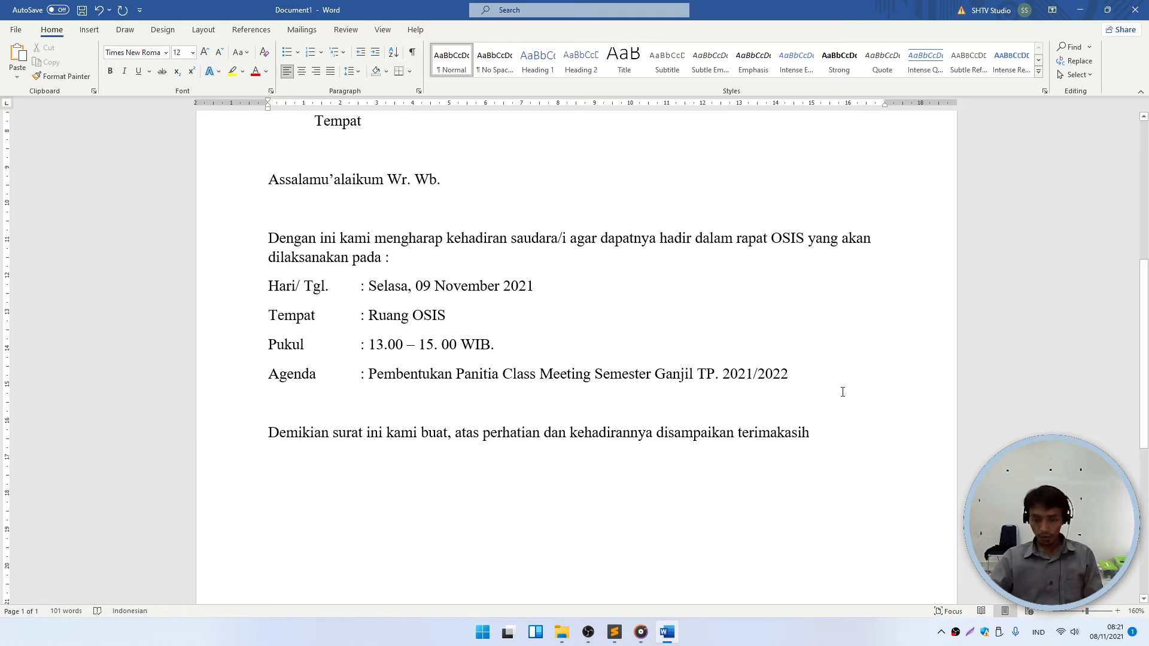
{"action": "left_click", "coordinate": [775, 436]}
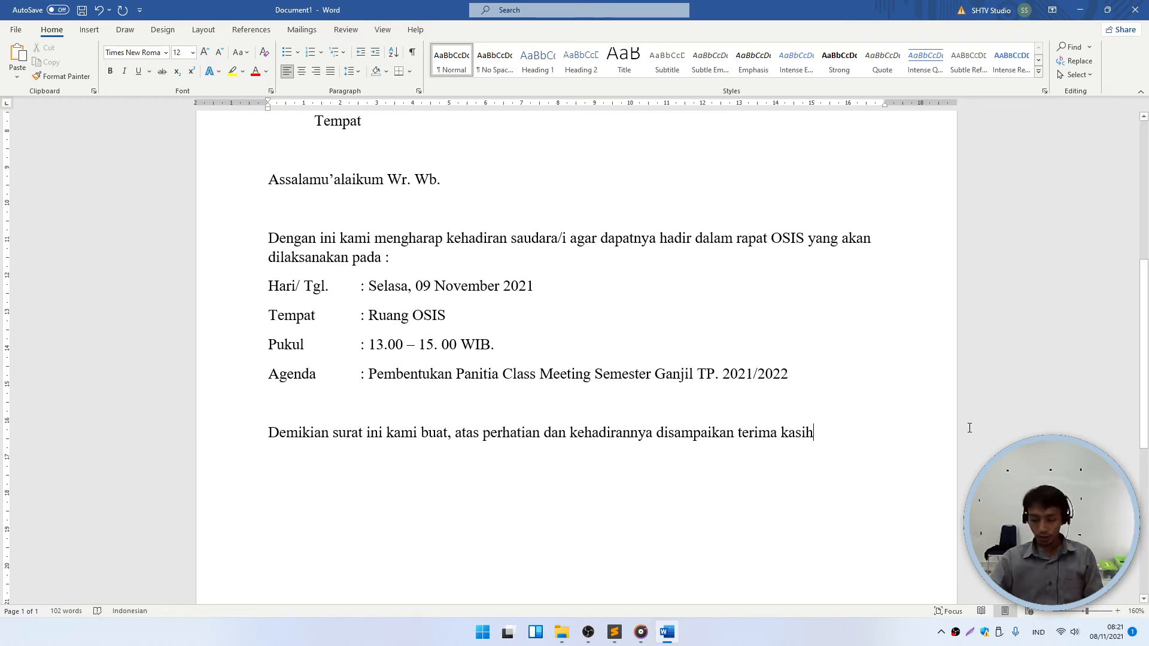
{"action": "type", "text": "."}
- Add the closing greeting 'Wassalamu'alaikum Wr. Wb.' with blank lines below it
{"action": "key", "text": "Return"}
{"action": "key", "text": "Return"}
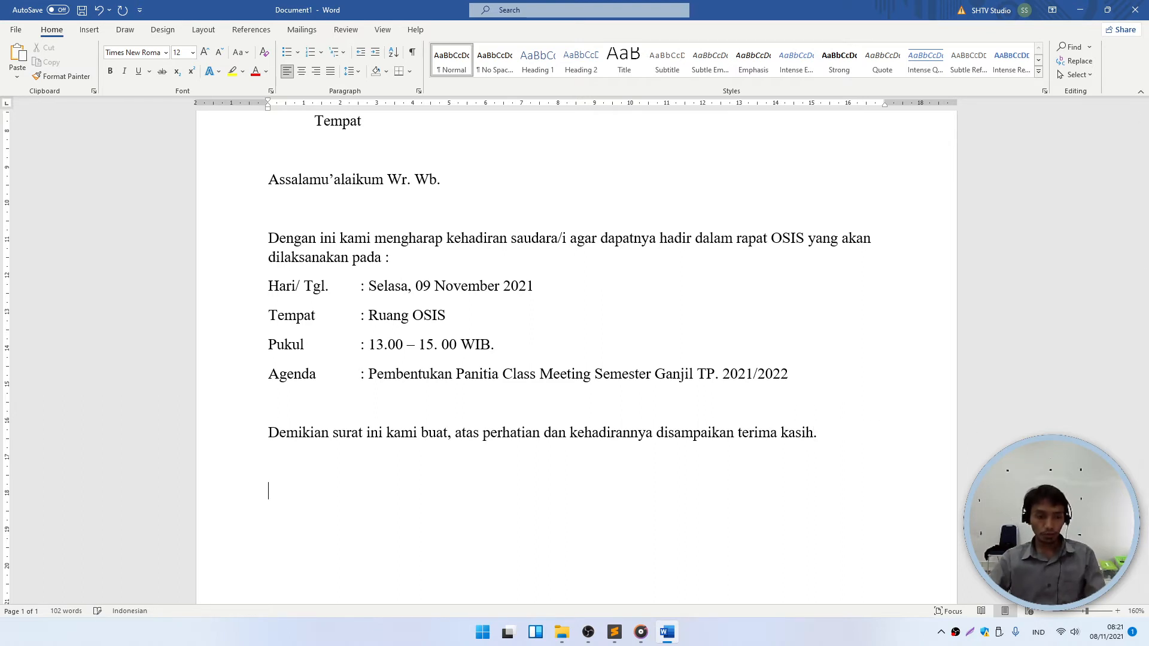
{"action": "type", "text": "Wassalam"}
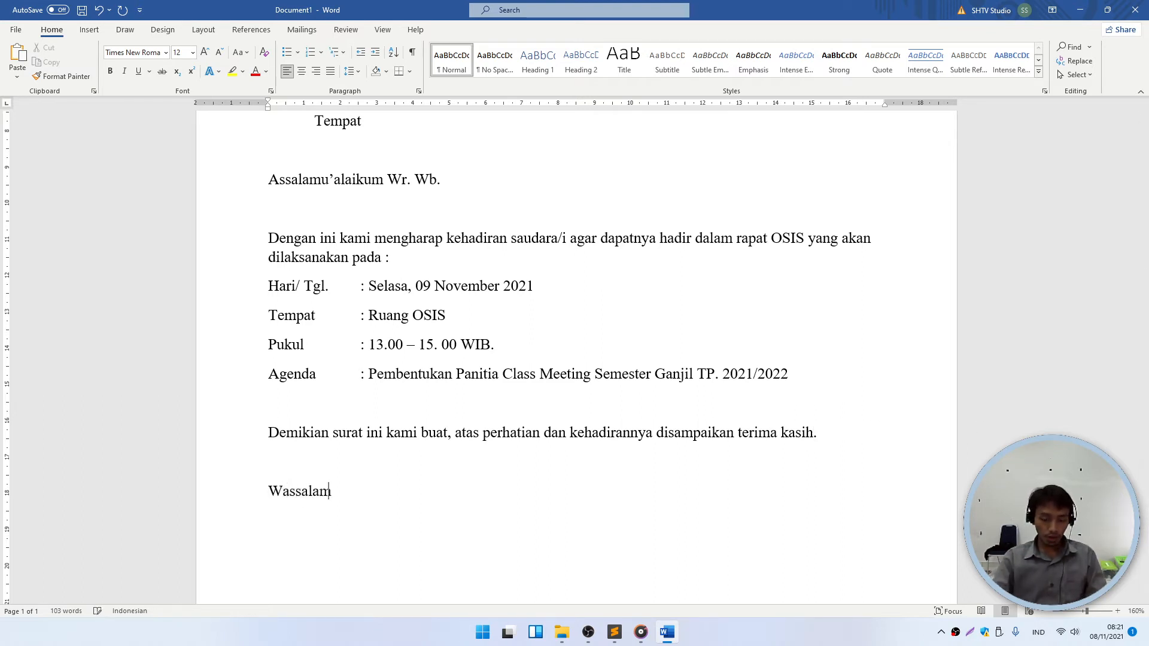
{"action": "type", "text": "u'alaikum Wr. Wb."}
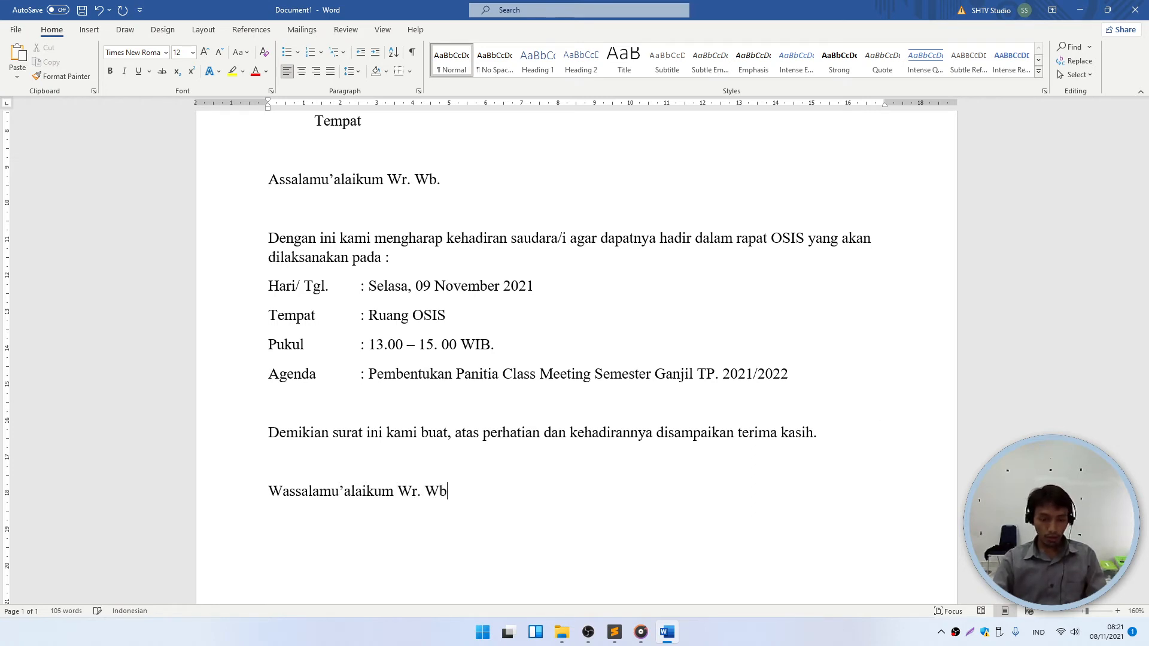
{"action": "key", "text": "Return"}
{"action": "key", "text": "Return"}
{"action": "scroll", "coordinate": [505, 521], "scroll_direction": "down", "scroll_amount": 3}
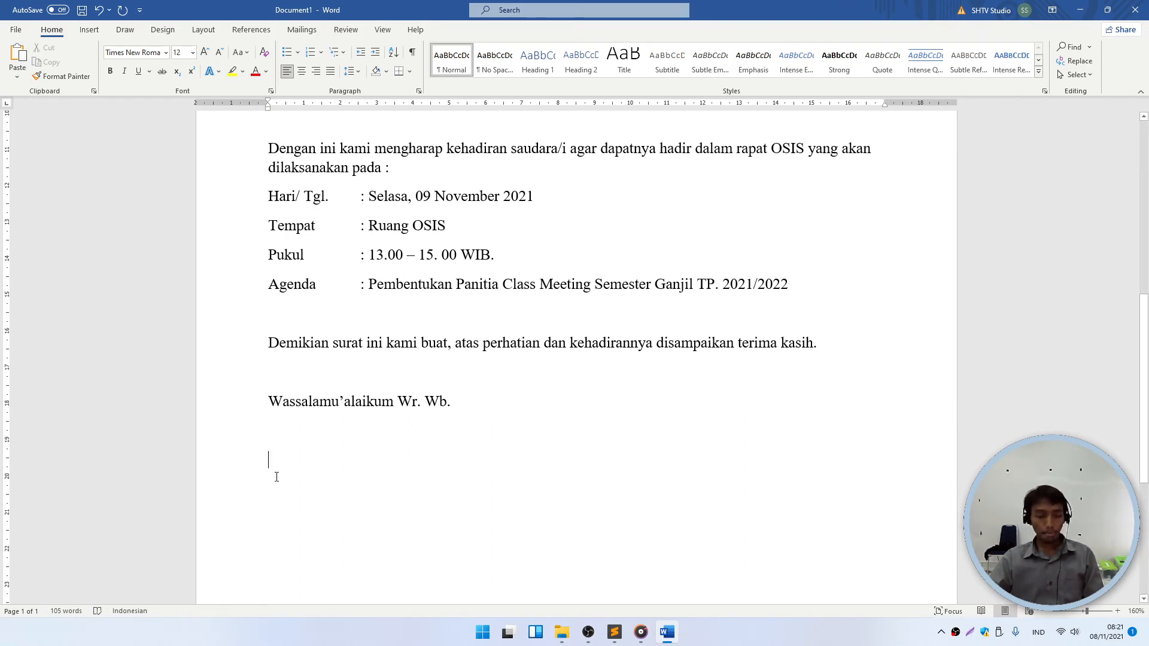
- Type 'Ketua OSIS' under the greeting and the chairman's name a few lines below
{"action": "left_click", "coordinate": [305, 462]}
{"action": "type", "text": "K"}
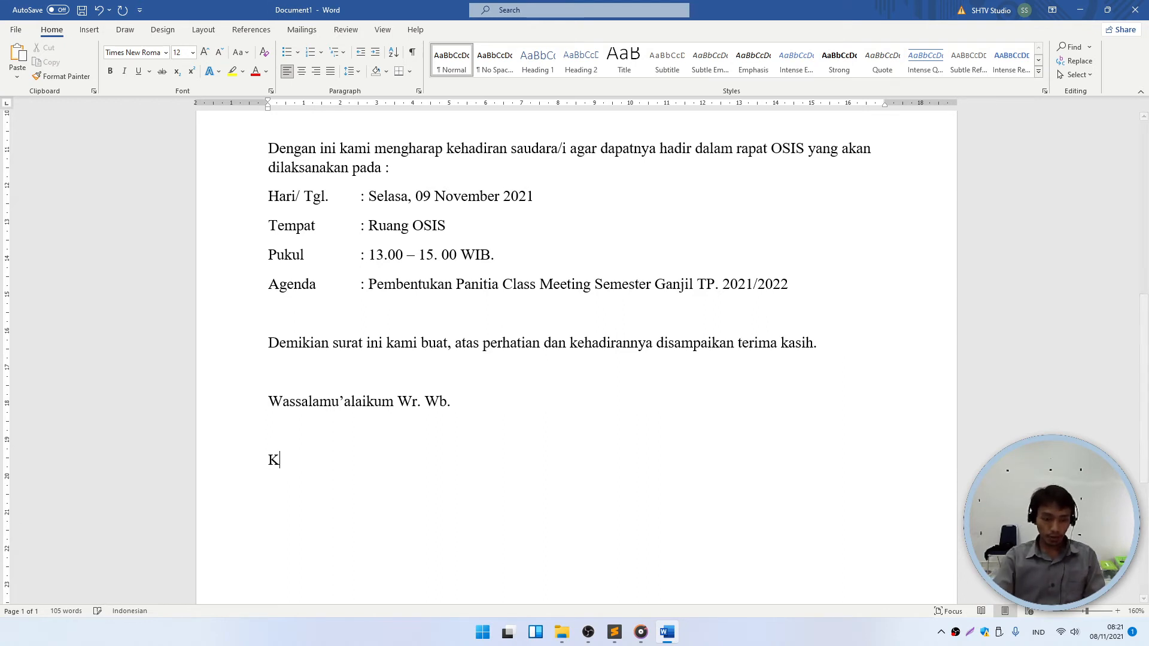
{"action": "type", "text": "etua OSIS"}
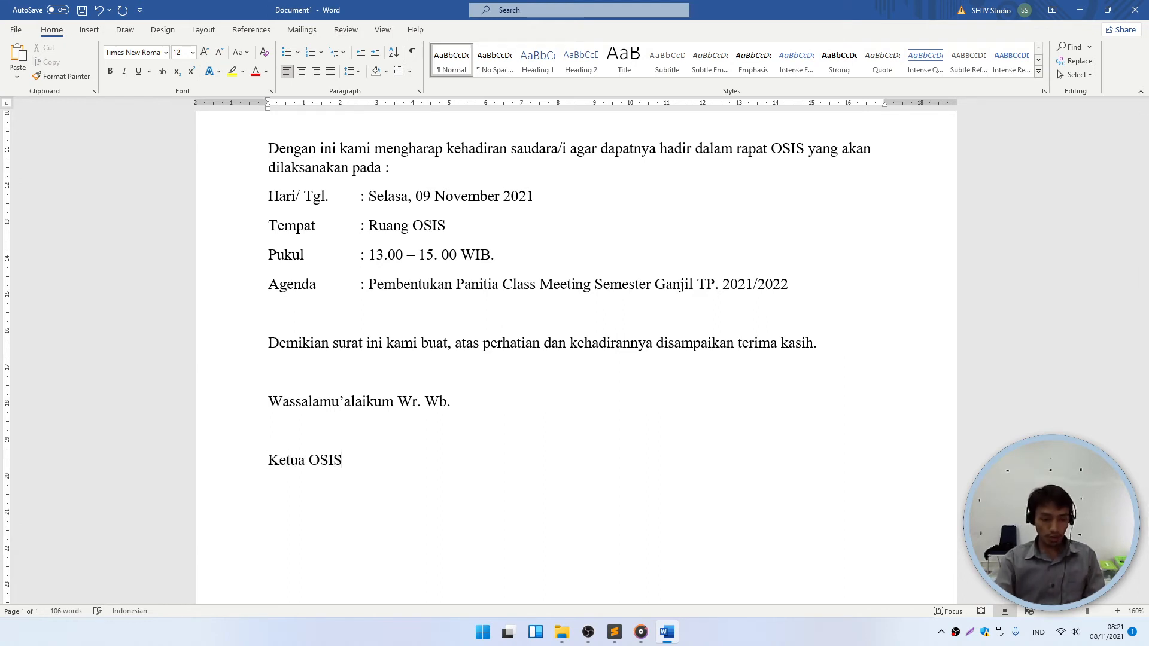
{"action": "key", "text": "Return"}
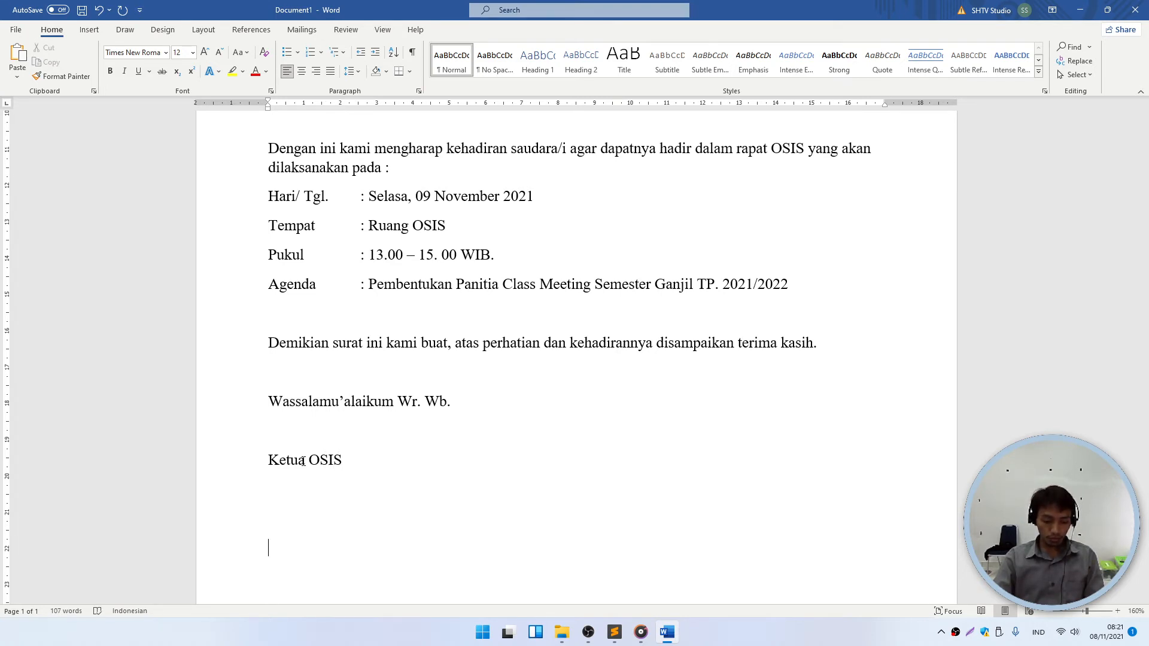
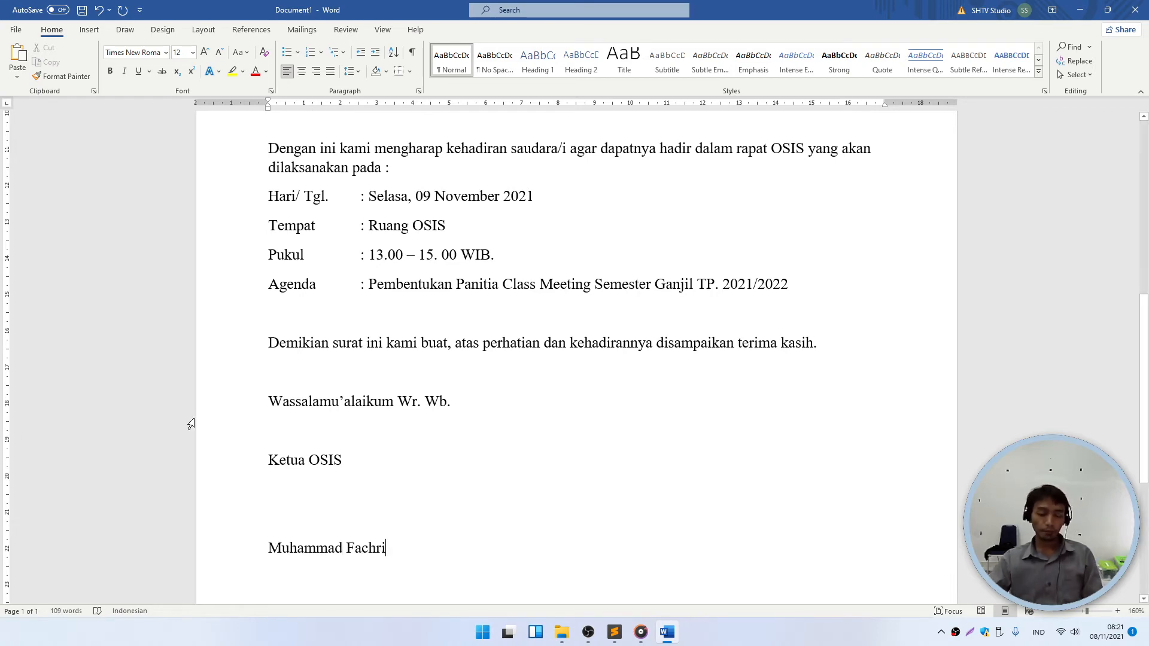
{"action": "scroll", "coordinate": [371, 427], "scroll_direction": "down", "scroll_amount": 4}
- Apply 1,0 line spacing to the body from Kepada Yth. down to the signature name
{"action": "scroll", "coordinate": [371, 427], "scroll_direction": "up", "scroll_amount": 10}
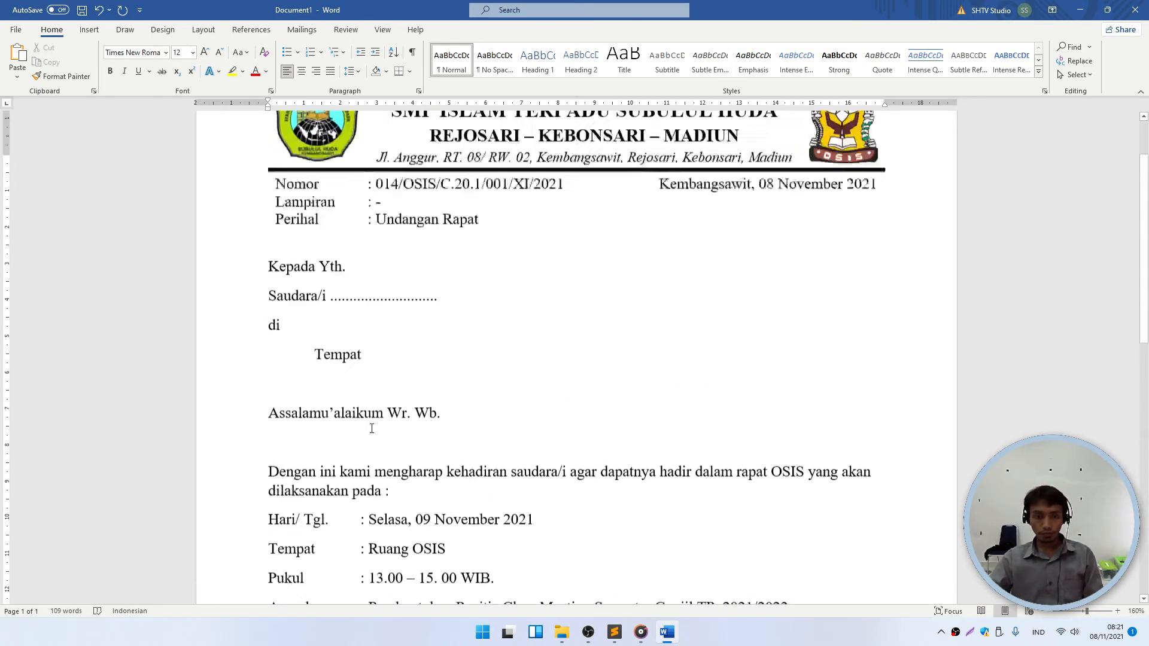
{"action": "scroll", "coordinate": [352, 417], "scroll_direction": "down", "scroll_amount": 11}
{"action": "scroll", "coordinate": [351, 417], "scroll_direction": "down", "scroll_amount": 3}
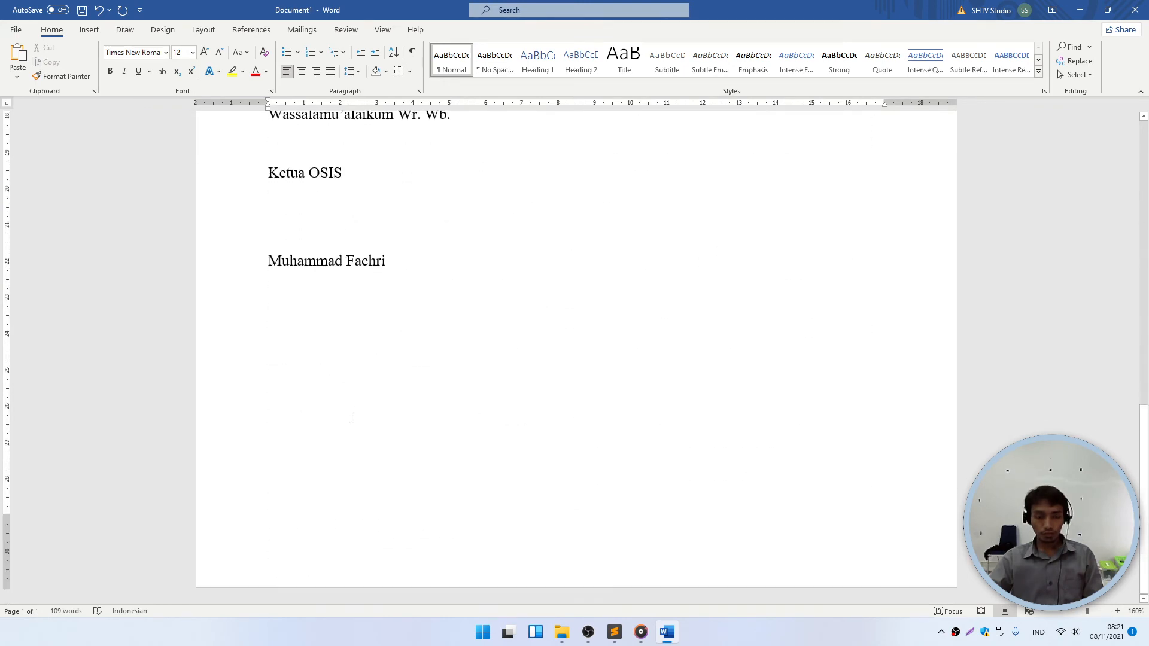
{"action": "scroll", "coordinate": [410, 425], "scroll_direction": "up", "scroll_amount": 8}
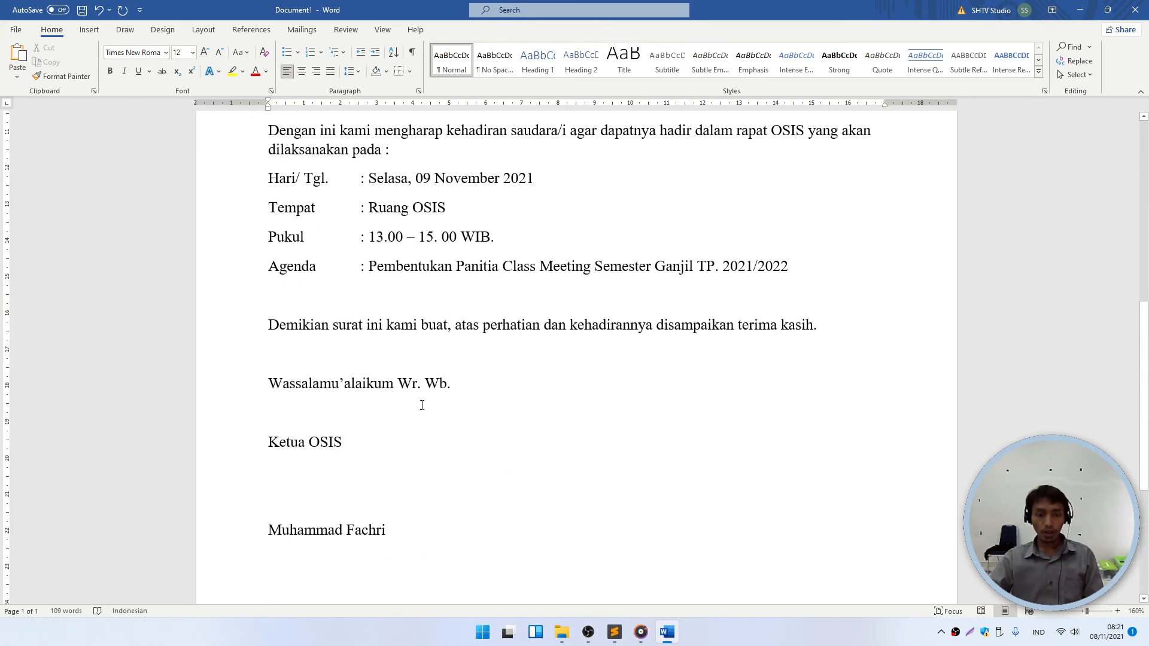
{"action": "scroll", "coordinate": [405, 383], "scroll_direction": "up", "scroll_amount": 3}
{"action": "scroll", "coordinate": [423, 393], "scroll_direction": "down", "scroll_amount": 4}
{"action": "scroll", "coordinate": [504, 416], "scroll_direction": "up", "scroll_amount": 6}
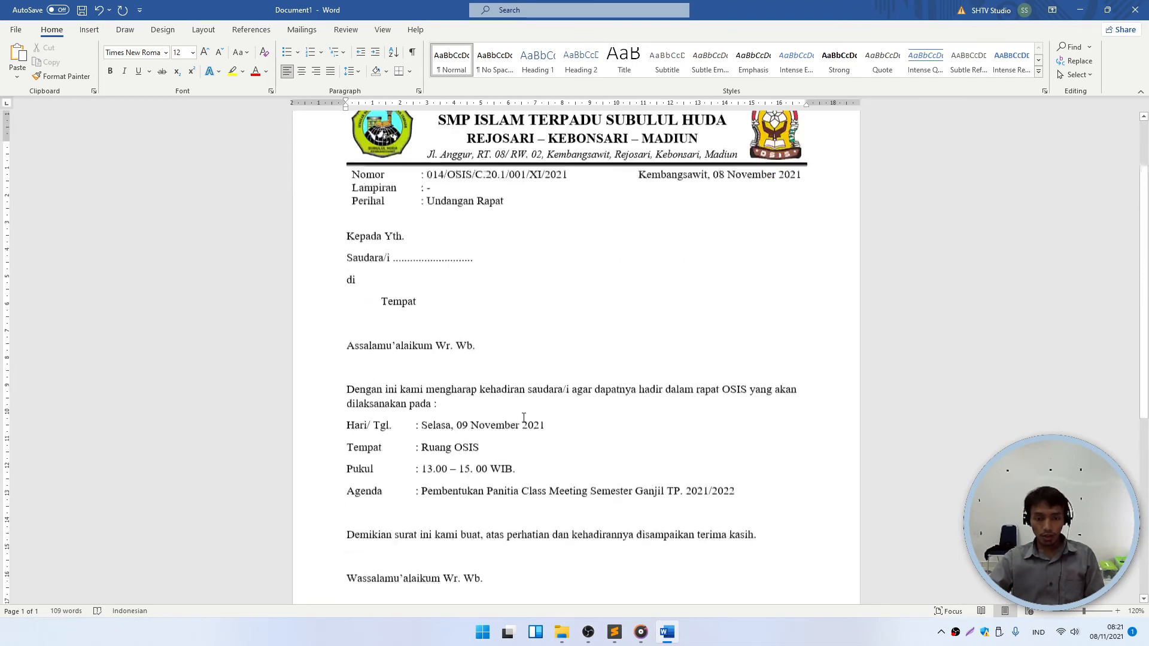
{"action": "scroll", "coordinate": [423, 411], "scroll_direction": "down", "scroll_amount": 3}
{"action": "scroll", "coordinate": [415, 428], "scroll_direction": "down", "scroll_amount": 1}
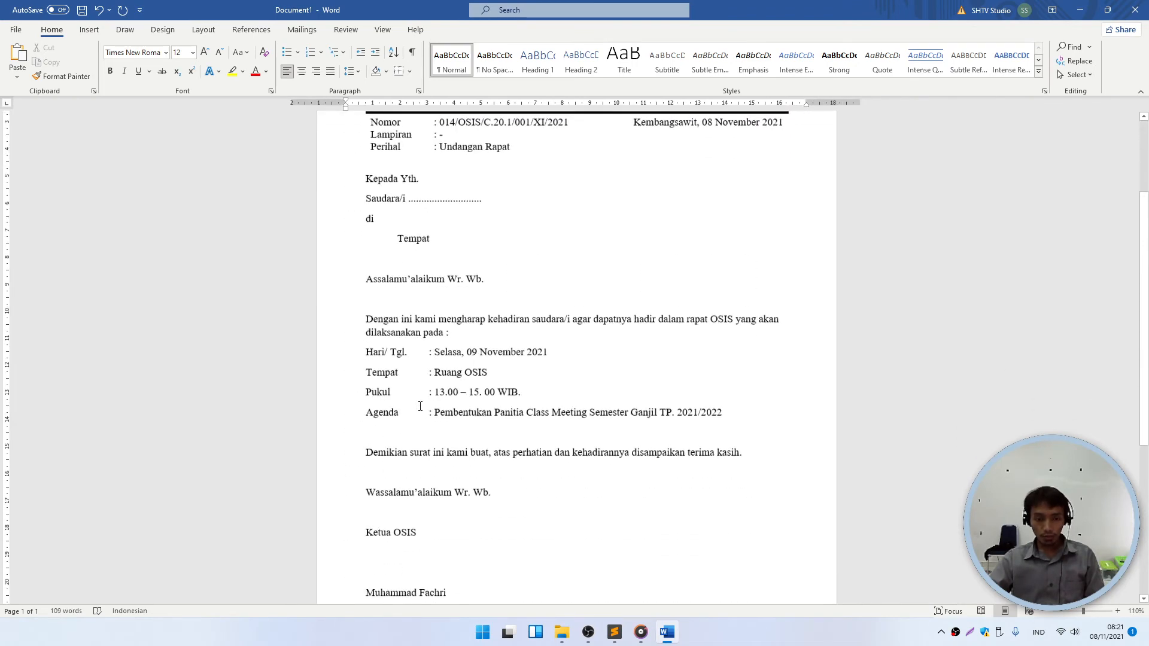
{"action": "scroll", "coordinate": [479, 440], "scroll_direction": "up", "scroll_amount": 3}
{"action": "scroll", "coordinate": [474, 520], "scroll_direction": "down", "scroll_amount": 3}
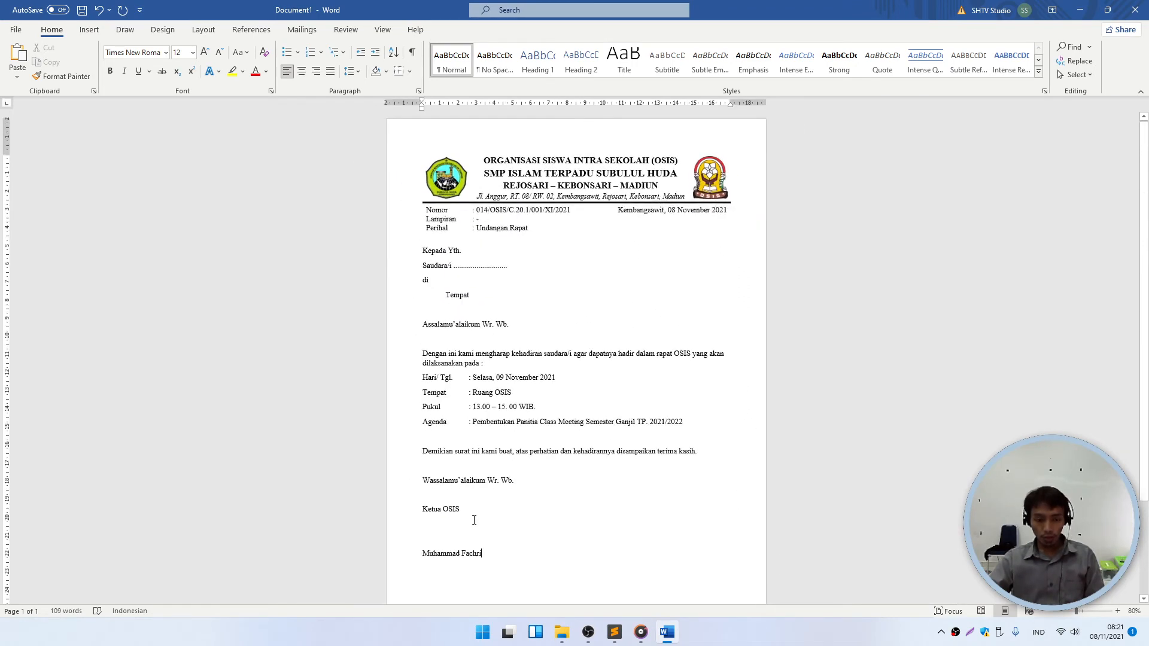
{"action": "left_click_drag", "start_coordinate": [490, 558], "coordinate": [425, 253]}
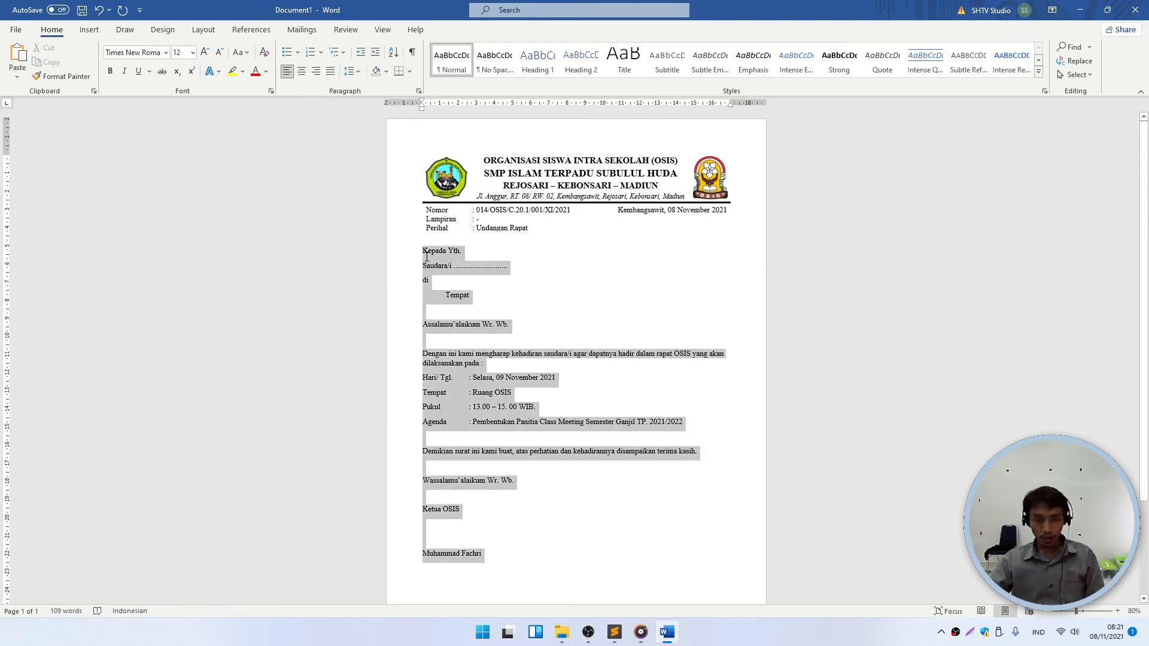
{"action": "left_click", "coordinate": [350, 72]}
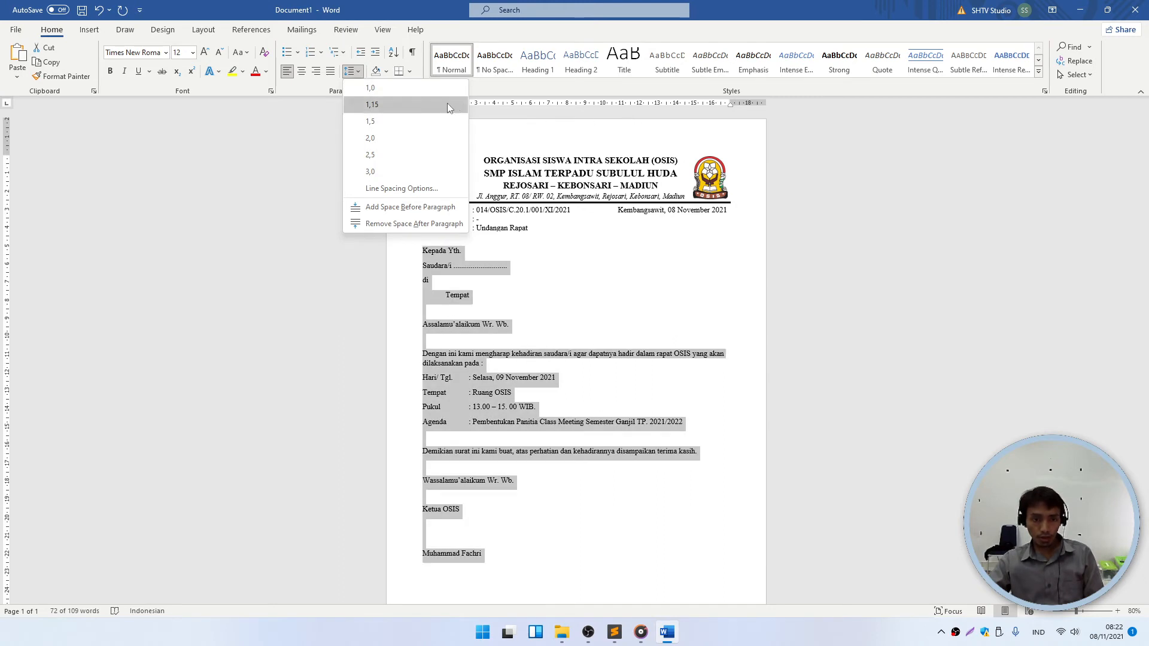
{"action": "left_click", "coordinate": [447, 88]}
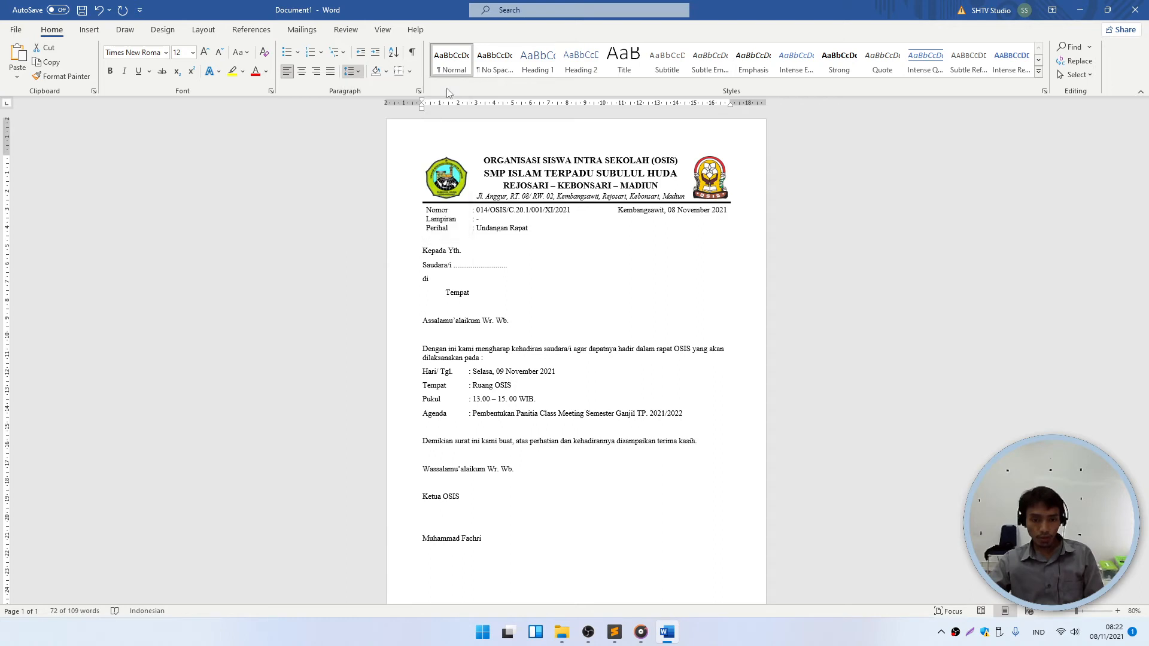
{"action": "left_click", "coordinate": [535, 399]}
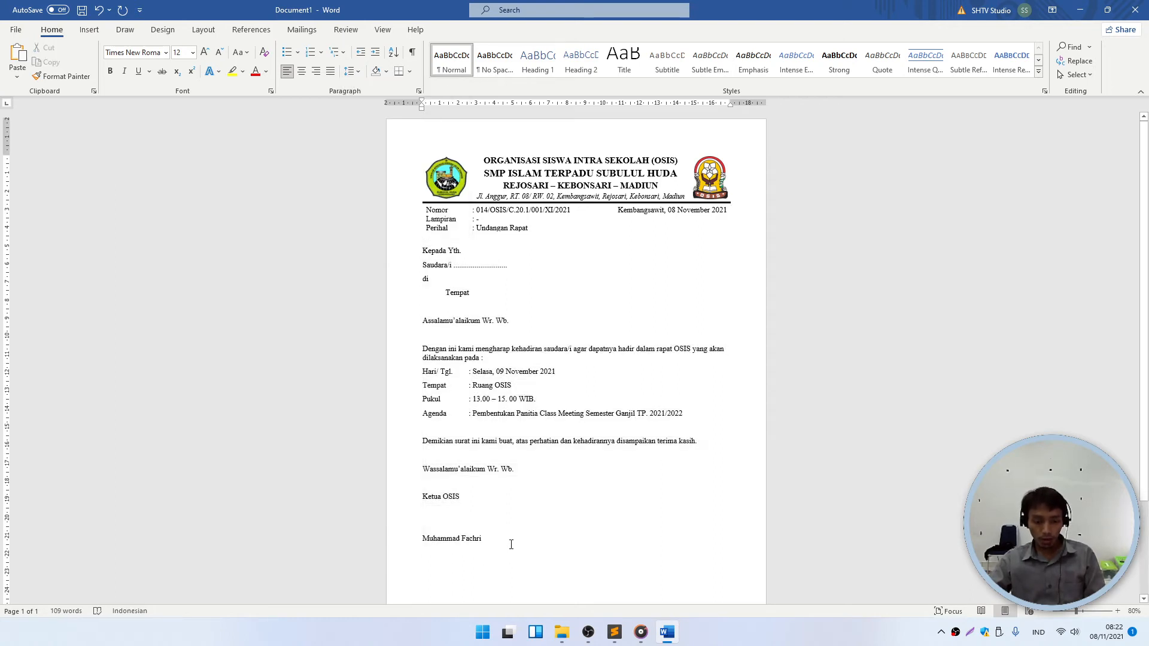
{"action": "left_click_drag", "start_coordinate": [511, 544], "coordinate": [446, 251]}
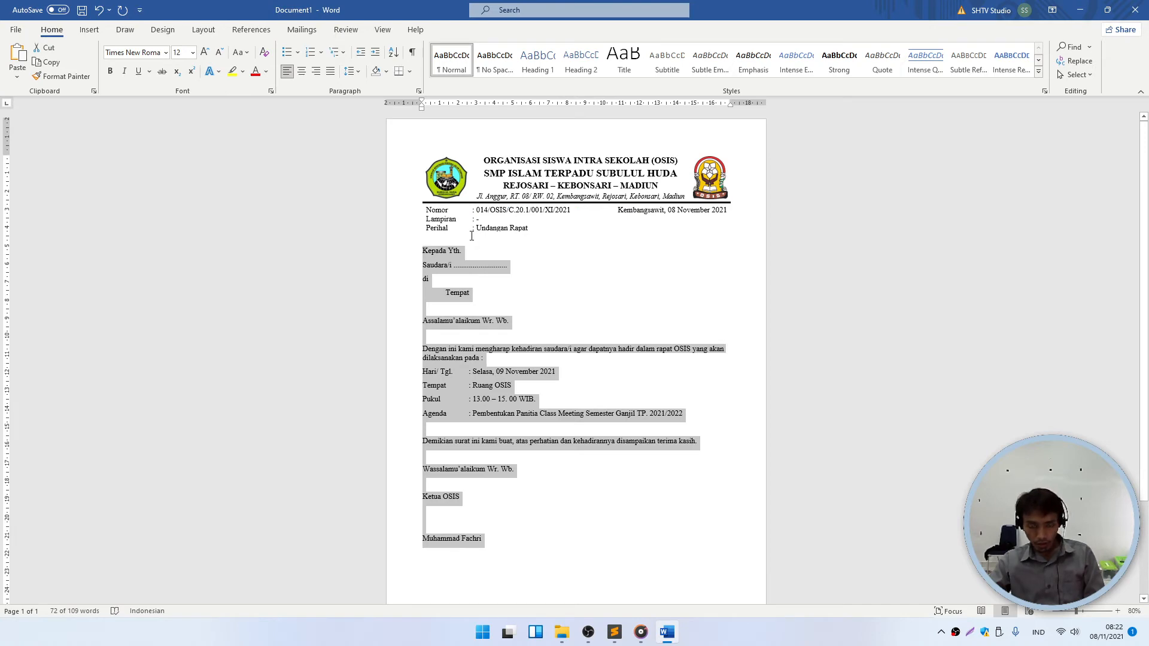
- Indent the letter body with Ctrl+M and the ruler's first-line and left indent markers
{"action": "scroll", "coordinate": [472, 294], "scroll_direction": "up", "scroll_amount": 4, "text": "ctrl"}
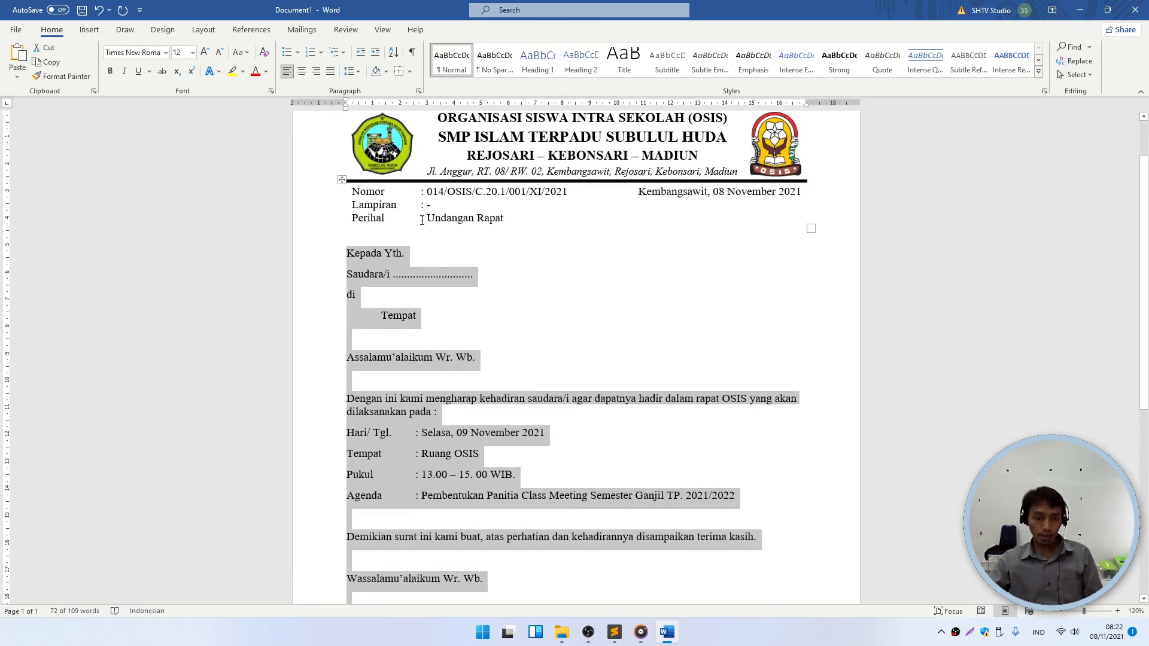
{"action": "scroll", "coordinate": [422, 221], "scroll_direction": "down", "scroll_amount": 3}
{"action": "left_click", "coordinate": [416, 393]}
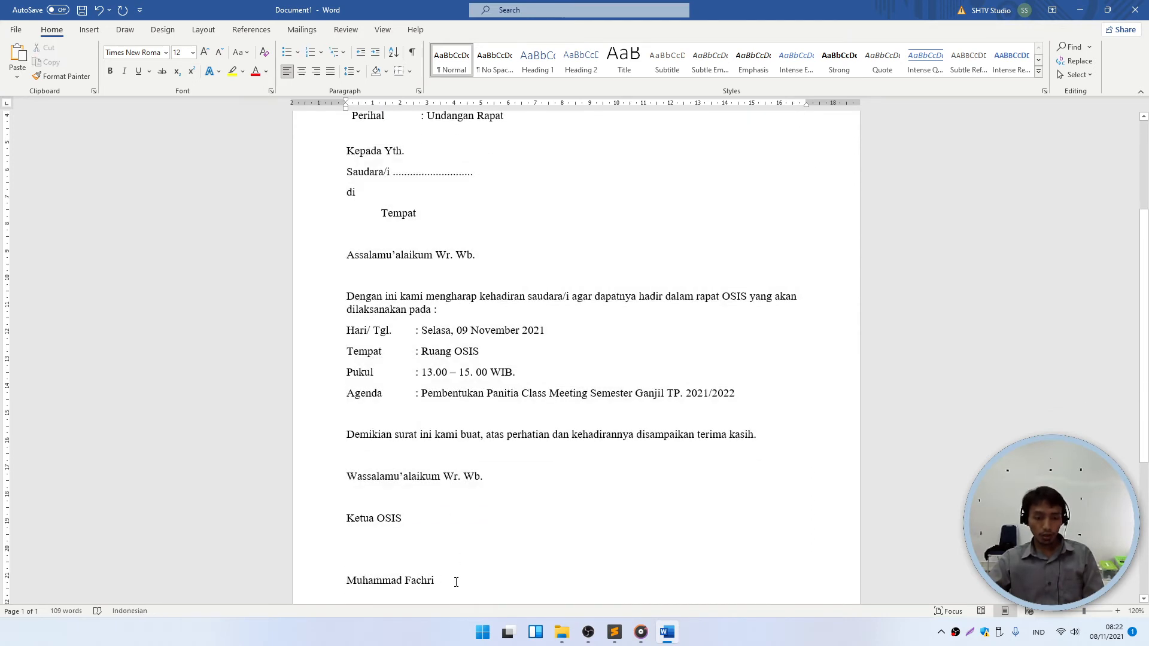
{"action": "left_click_drag", "start_coordinate": [456, 582], "coordinate": [359, 151]}
{"action": "scroll", "coordinate": [411, 239], "scroll_direction": "up", "scroll_amount": 2}
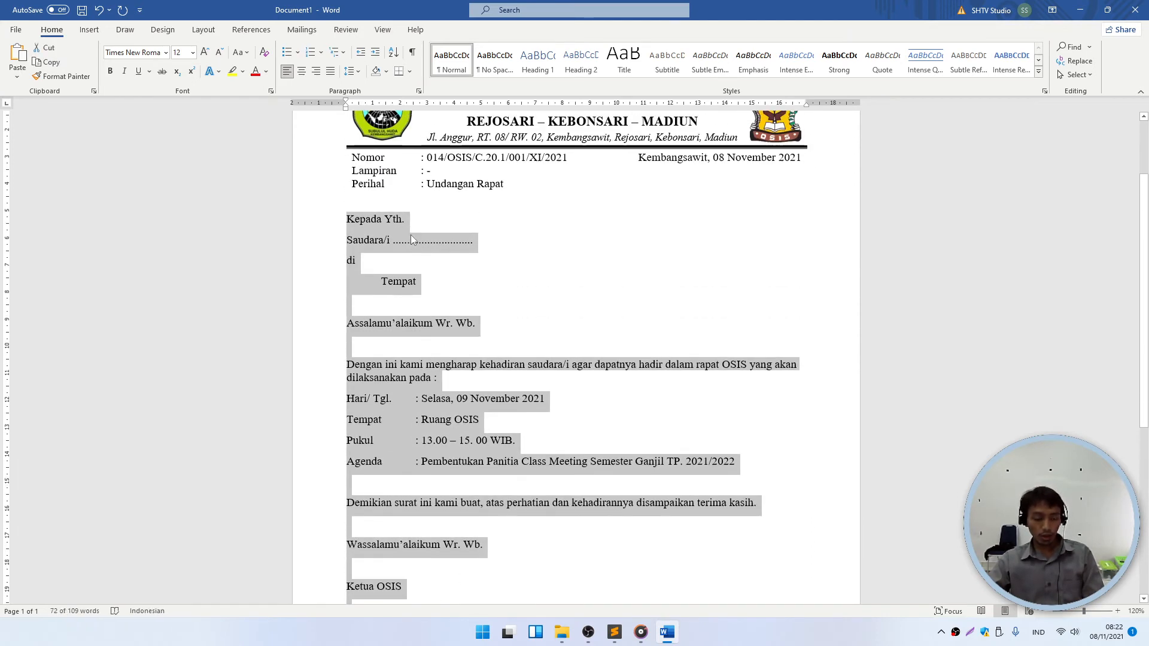
{"action": "key", "text": "ctrl+m"}
{"action": "key", "text": "ctrl+m"}
{"action": "key", "text": "ctrl+m"}
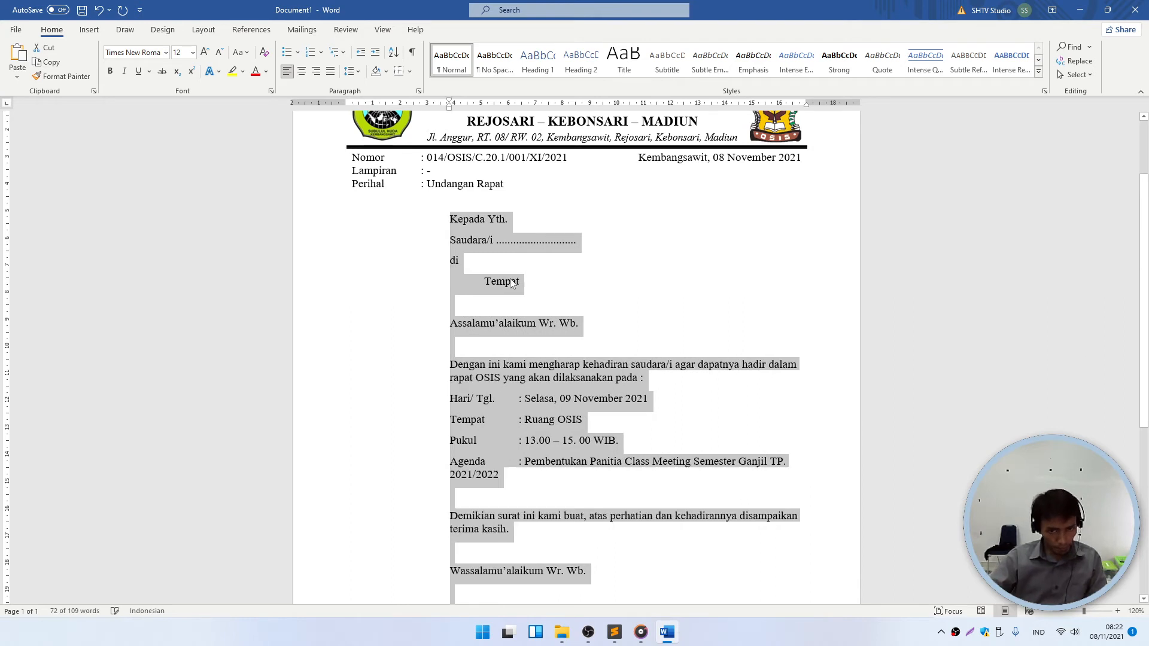
{"action": "key", "text": "ctrl+shift+m"}
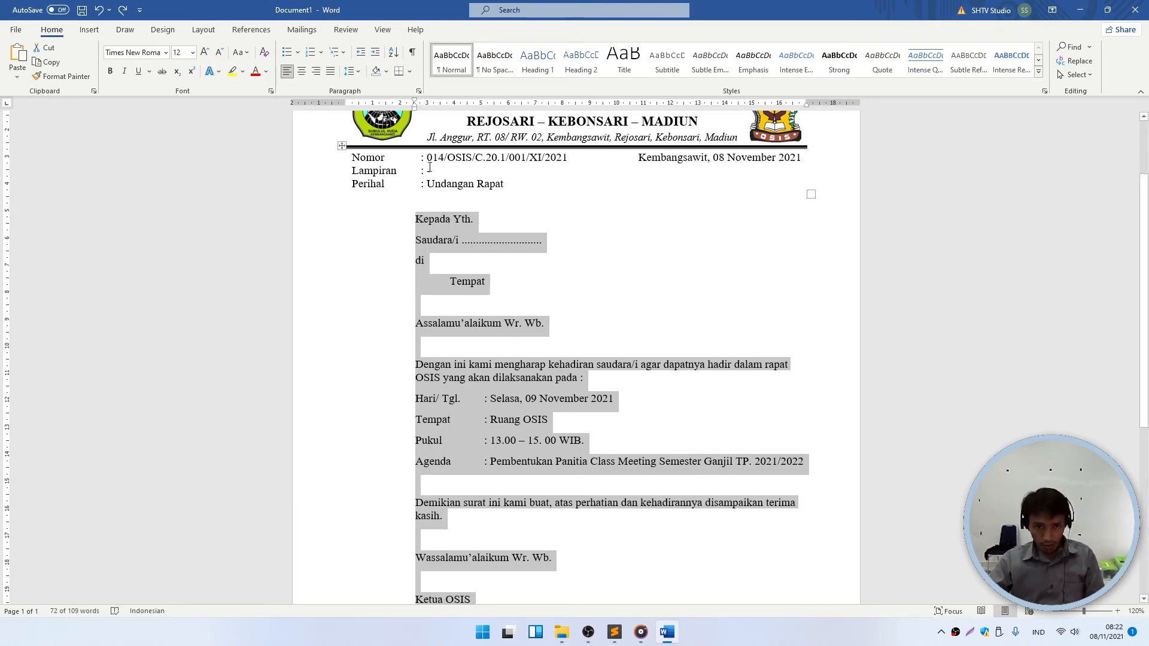
{"action": "scroll", "coordinate": [428, 161], "scroll_direction": "up", "scroll_amount": 5, "text": "ctrl"}
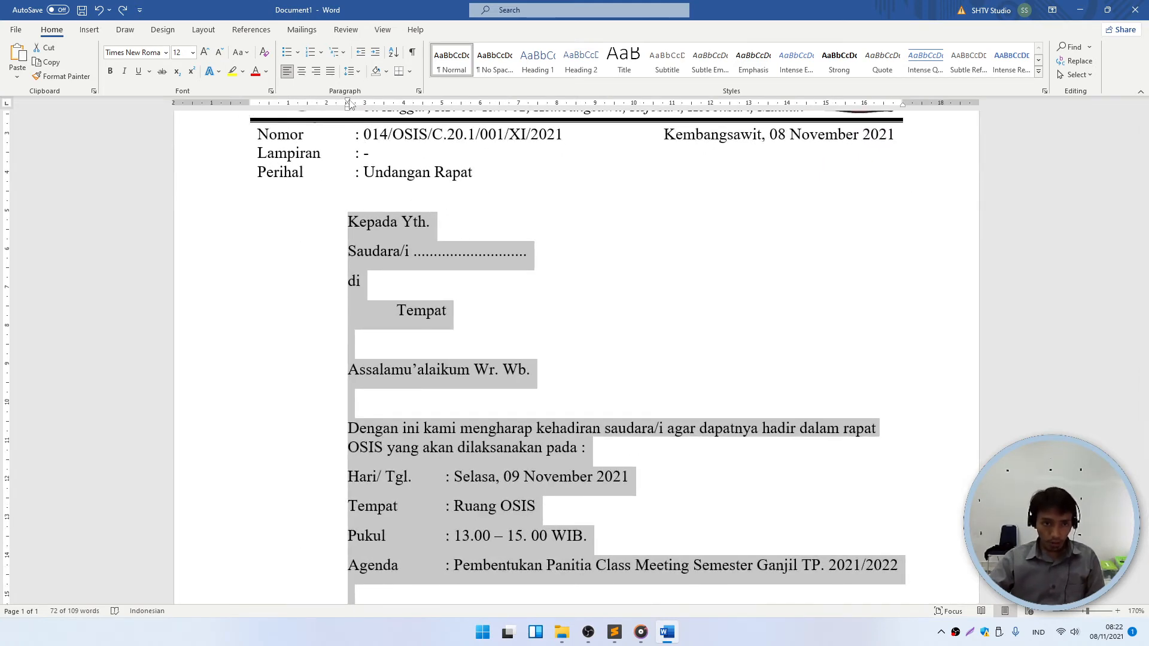
{"action": "mouse_move", "coordinate": [348, 103]}
{"action": "left_mouse_down"}
{"action": "mouse_move", "coordinate": [359, 103]}
{"action": "mouse_move", "coordinate": [350, 104]}
{"action": "left_mouse_up"}
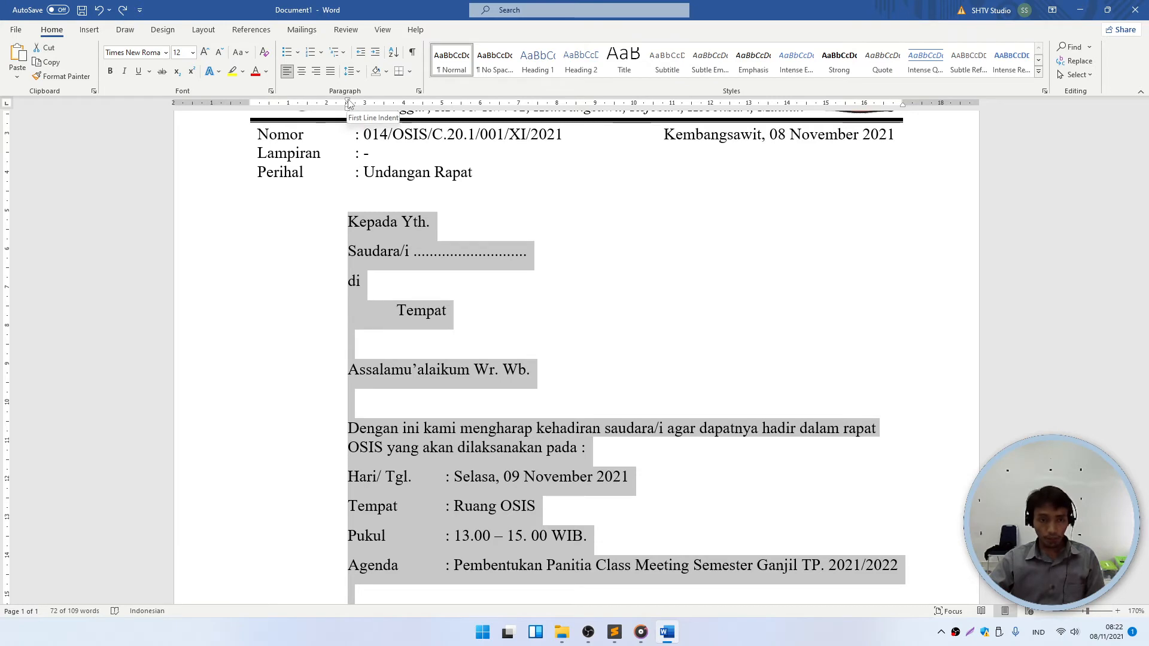
{"action": "left_click_drag", "start_coordinate": [349, 105], "coordinate": [365, 103]}
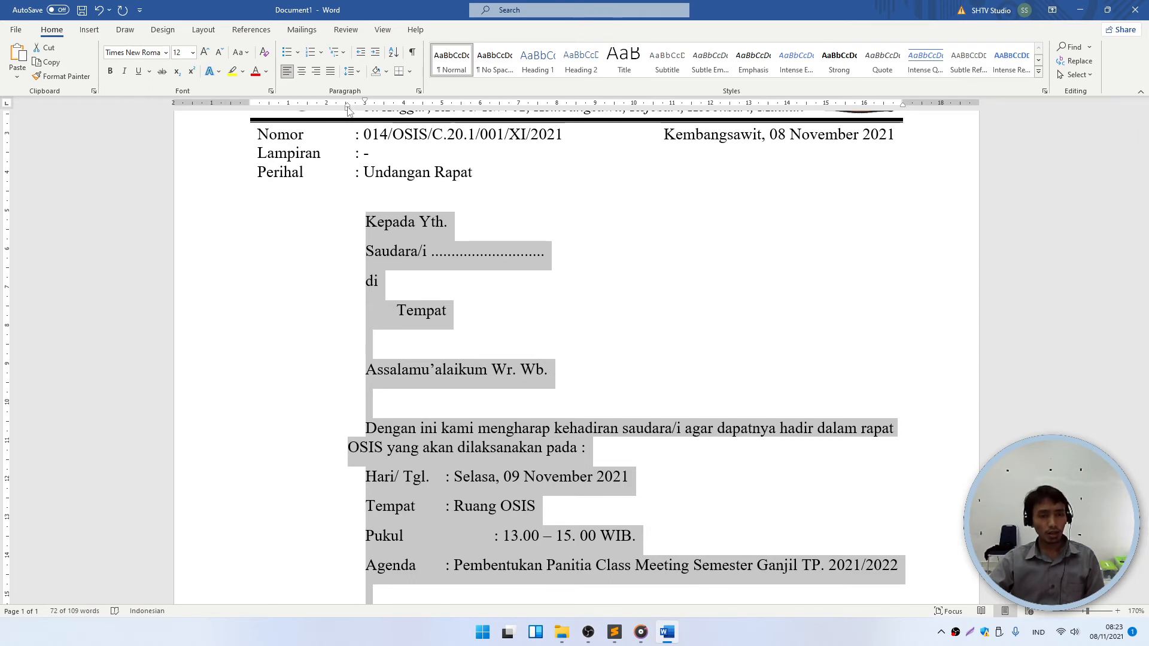
{"action": "left_click_drag", "start_coordinate": [348, 110], "coordinate": [365, 110]}
{"action": "left_click", "coordinate": [438, 347]}
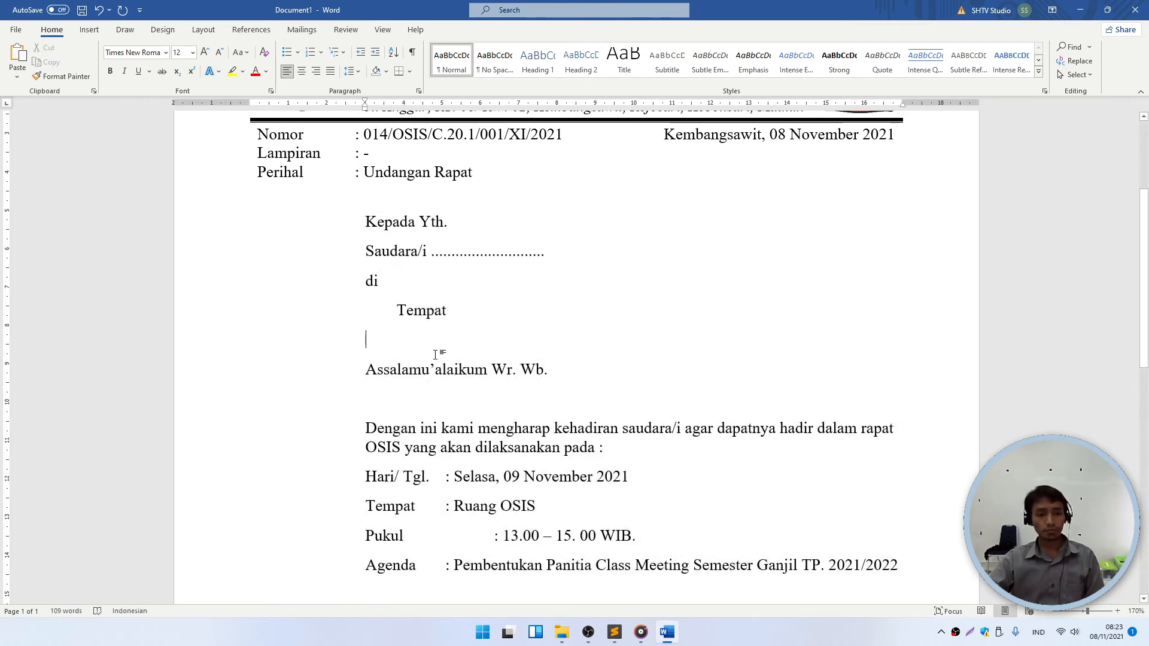
- Insert an extra blank line between the Perihal line and Kepada Yth
{"action": "scroll", "coordinate": [455, 407], "scroll_direction": "down", "scroll_amount": 8}
{"action": "scroll", "coordinate": [464, 431], "scroll_direction": "down", "scroll_amount": 4}
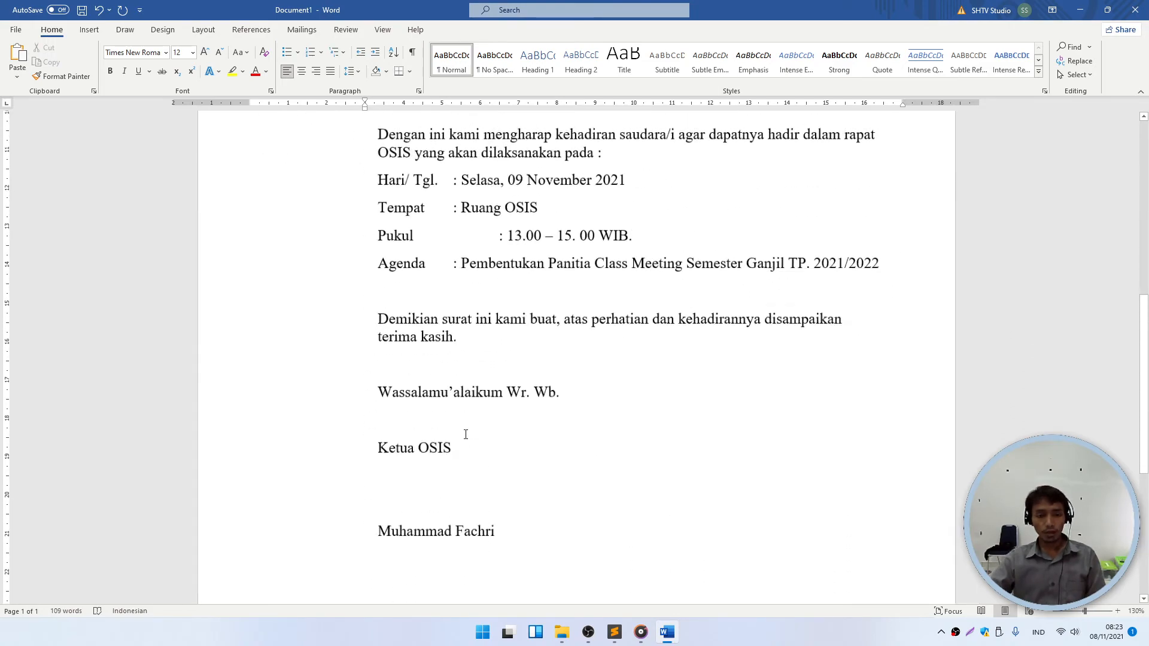
{"action": "scroll", "coordinate": [468, 435], "scroll_direction": "up", "scroll_amount": 5}
{"action": "scroll", "coordinate": [467, 435], "scroll_direction": "down", "scroll_amount": 4}
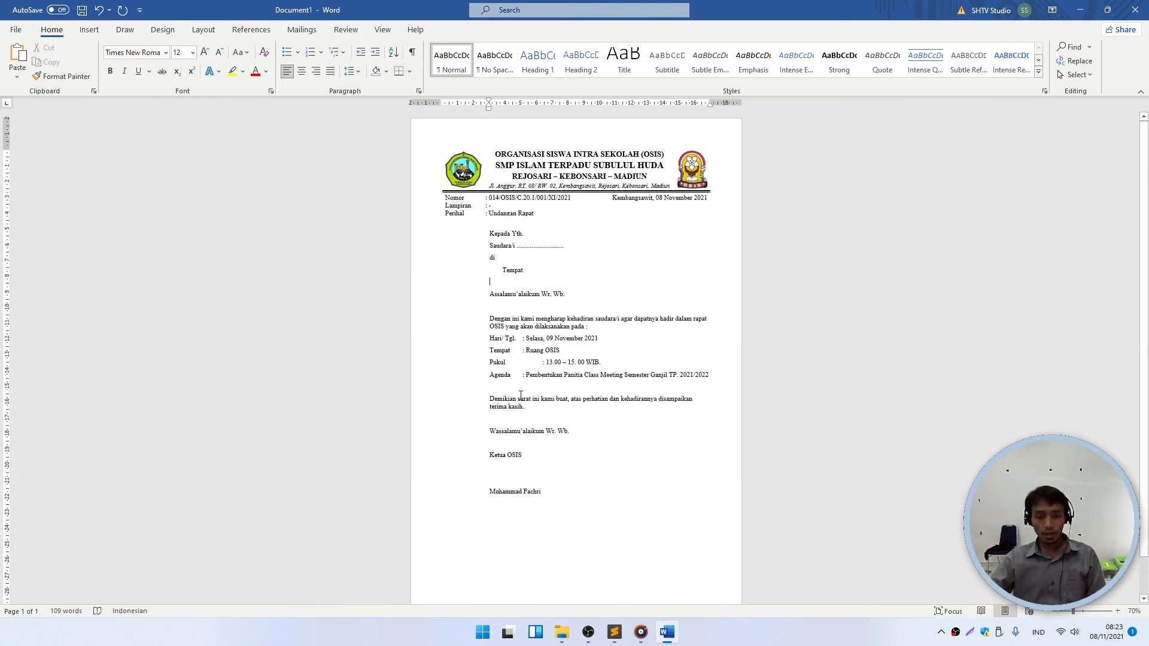
{"action": "scroll", "coordinate": [534, 389], "scroll_direction": "up", "scroll_amount": 4}
{"action": "scroll", "coordinate": [534, 389], "scroll_direction": "up", "scroll_amount": 1}
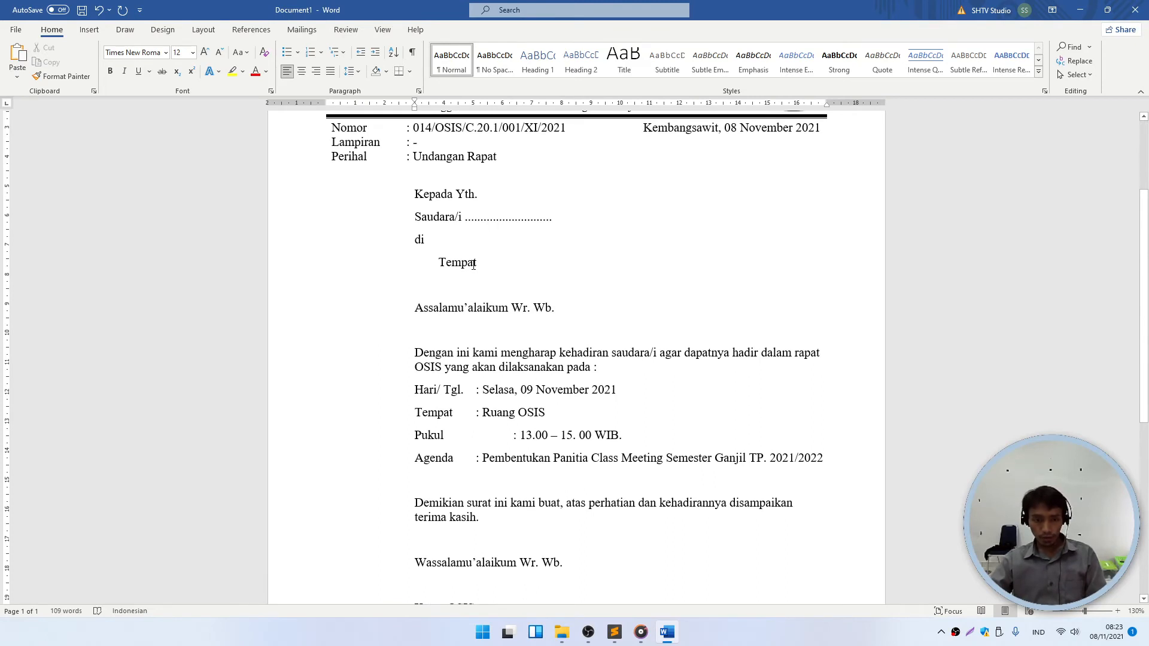
{"action": "scroll", "coordinate": [474, 263], "scroll_direction": "up", "scroll_amount": 1}
{"action": "left_click", "coordinate": [328, 211]}
{"action": "key", "text": "Return"}
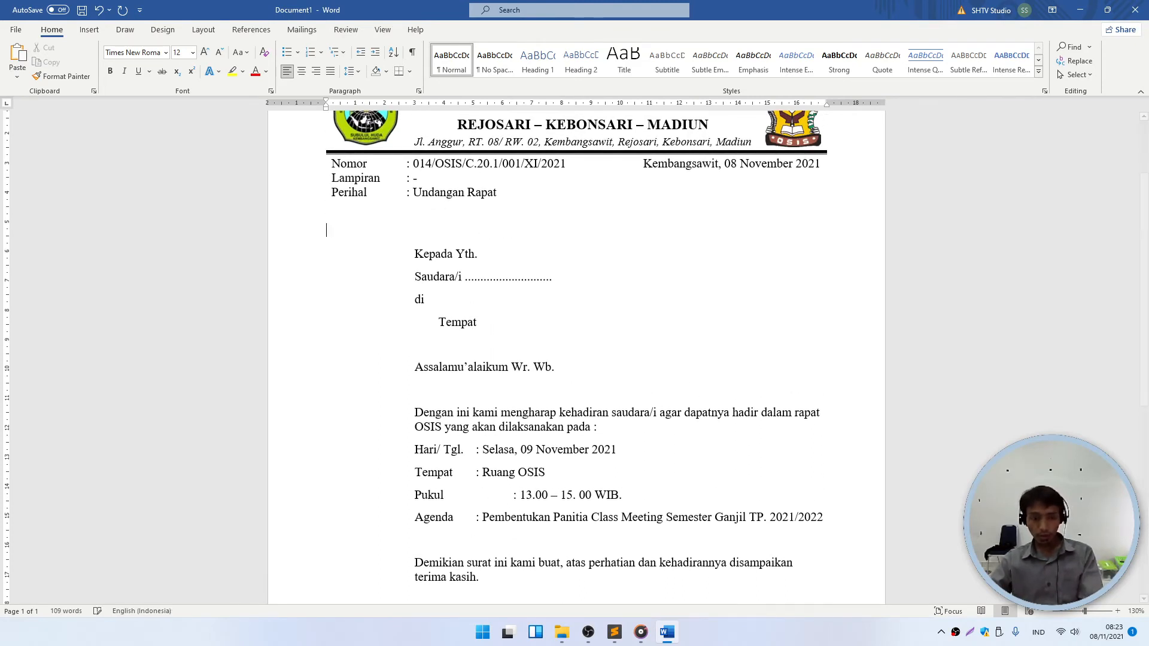
- Make the Saudara/i line in the recipient block bold
{"action": "left_click_drag", "start_coordinate": [489, 331], "coordinate": [414, 250]}
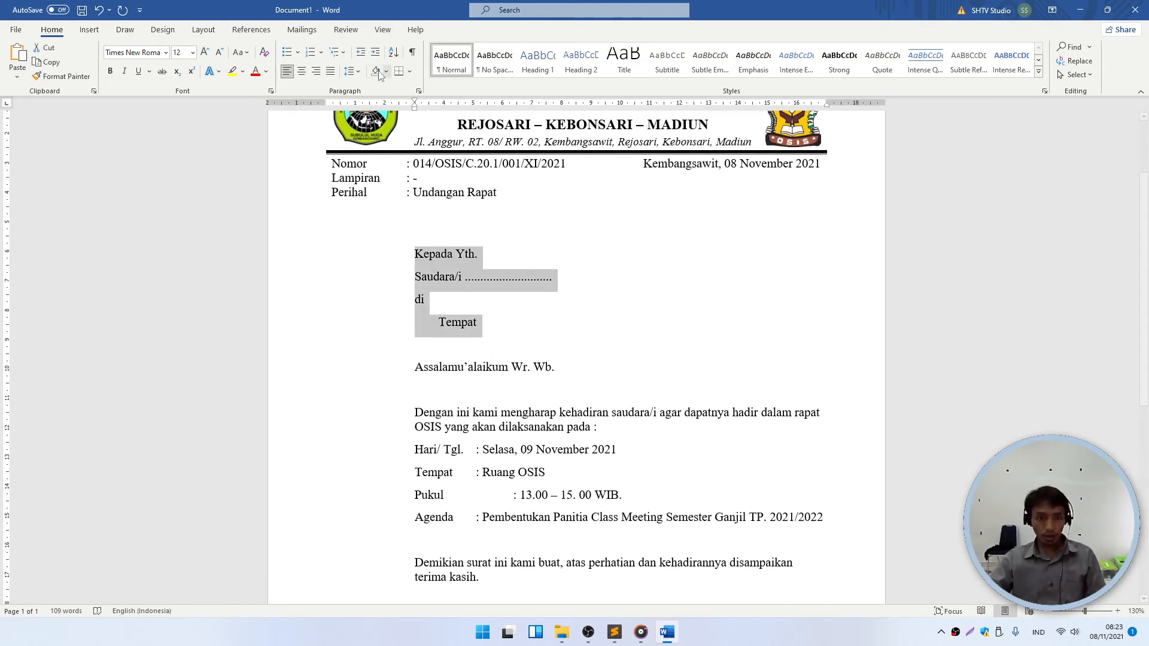
{"action": "left_click", "coordinate": [350, 71]}
{"action": "left_click", "coordinate": [619, 256]}
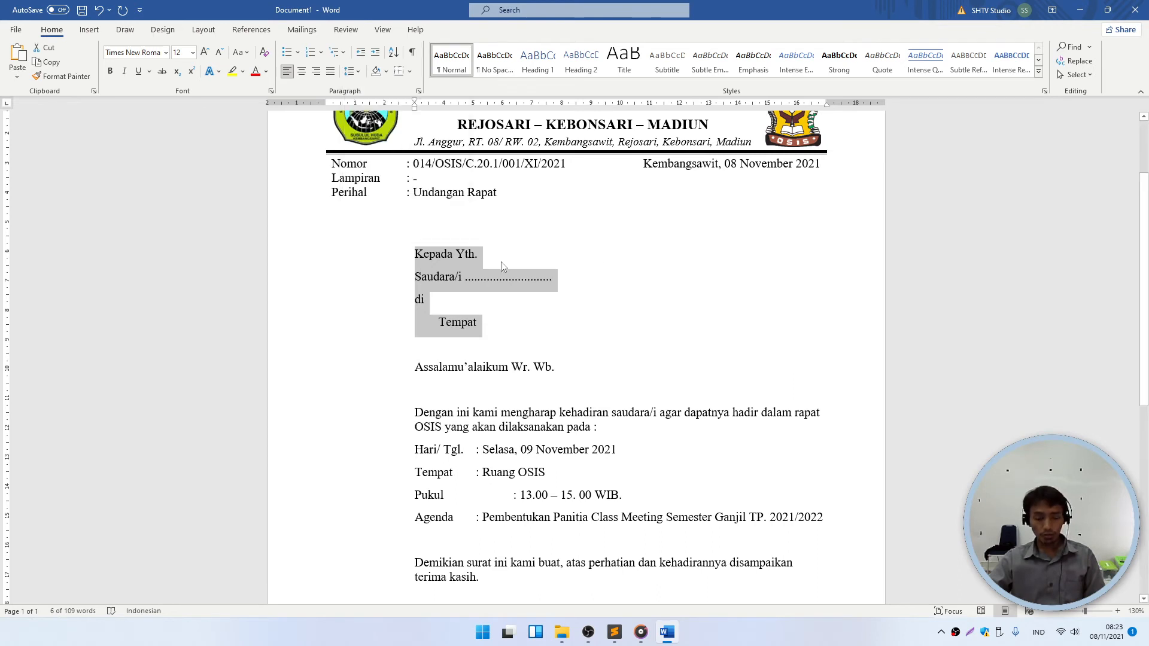
{"action": "left_click", "coordinate": [503, 265]}
{"action": "scroll", "coordinate": [478, 334], "scroll_direction": "down", "scroll_amount": 2}
{"action": "scroll", "coordinate": [478, 335], "scroll_direction": "up", "scroll_amount": 2}
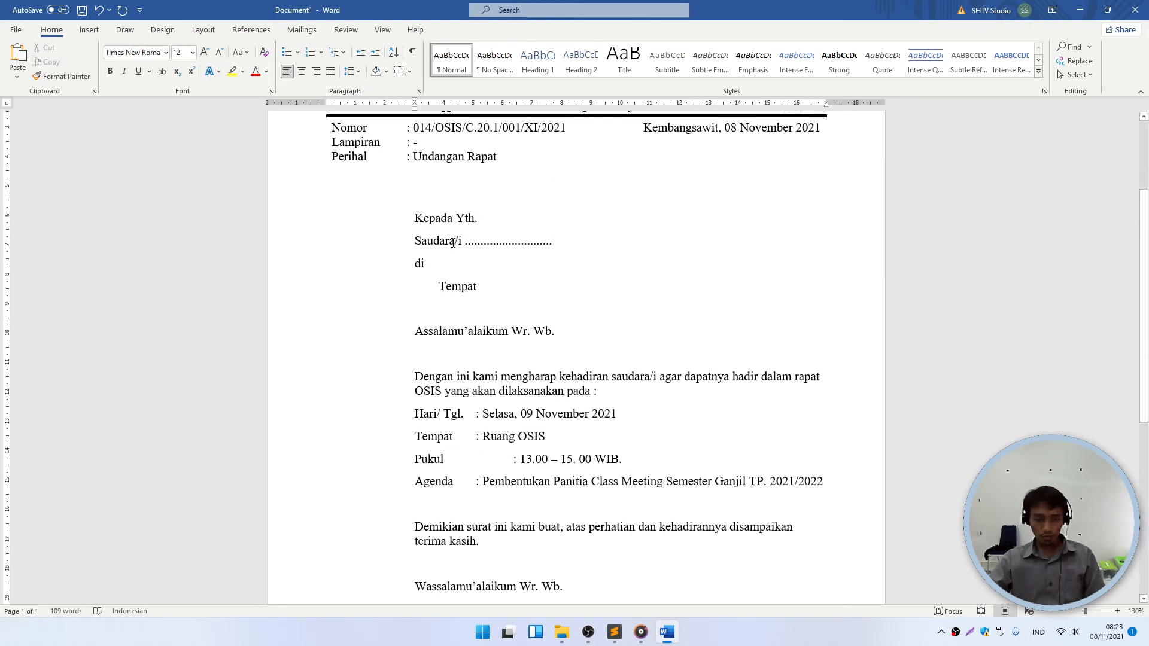
{"action": "left_click_drag", "start_coordinate": [571, 244], "coordinate": [415, 241]}
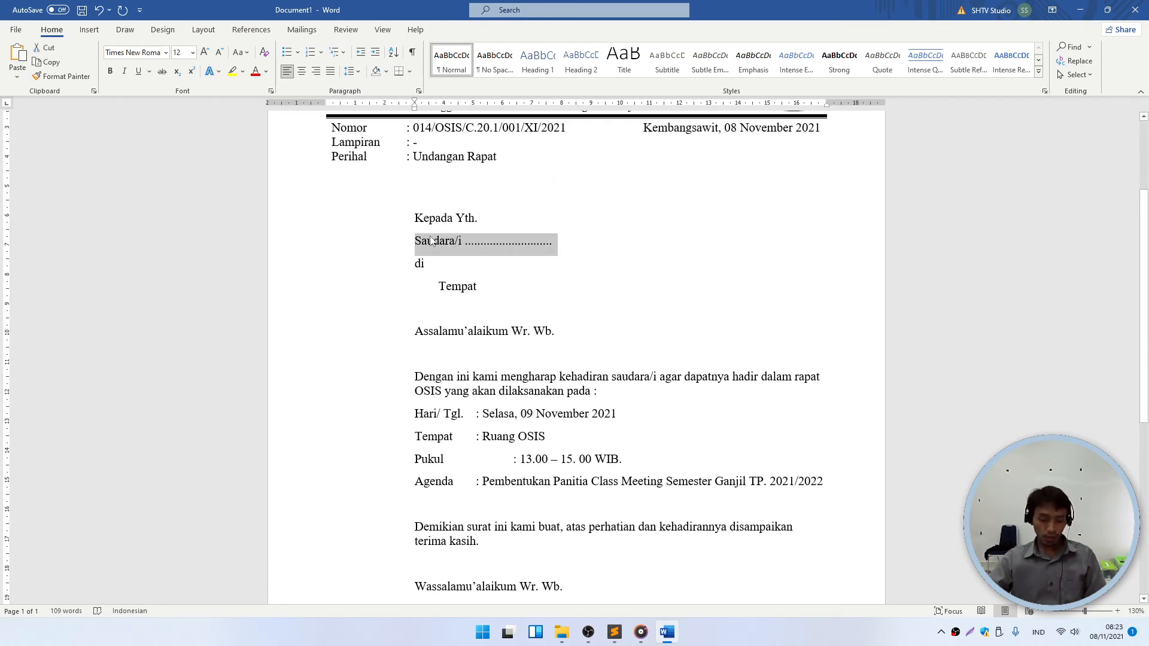
{"action": "key", "text": "ctrl+b"}
{"action": "left_click", "coordinate": [577, 243]}
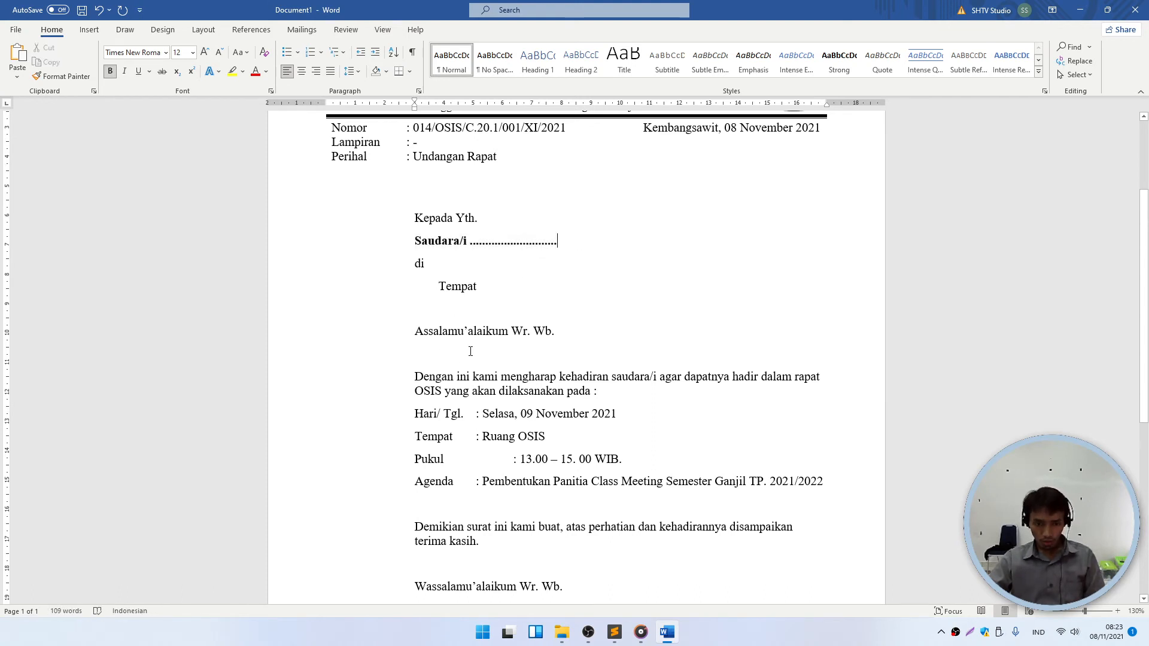
- Remove the extra tab before the Pukul colon and indent the four meeting-detail lines
{"action": "scroll", "coordinate": [471, 352], "scroll_direction": "down", "scroll_amount": 1}
{"action": "left_click", "coordinate": [510, 426]}
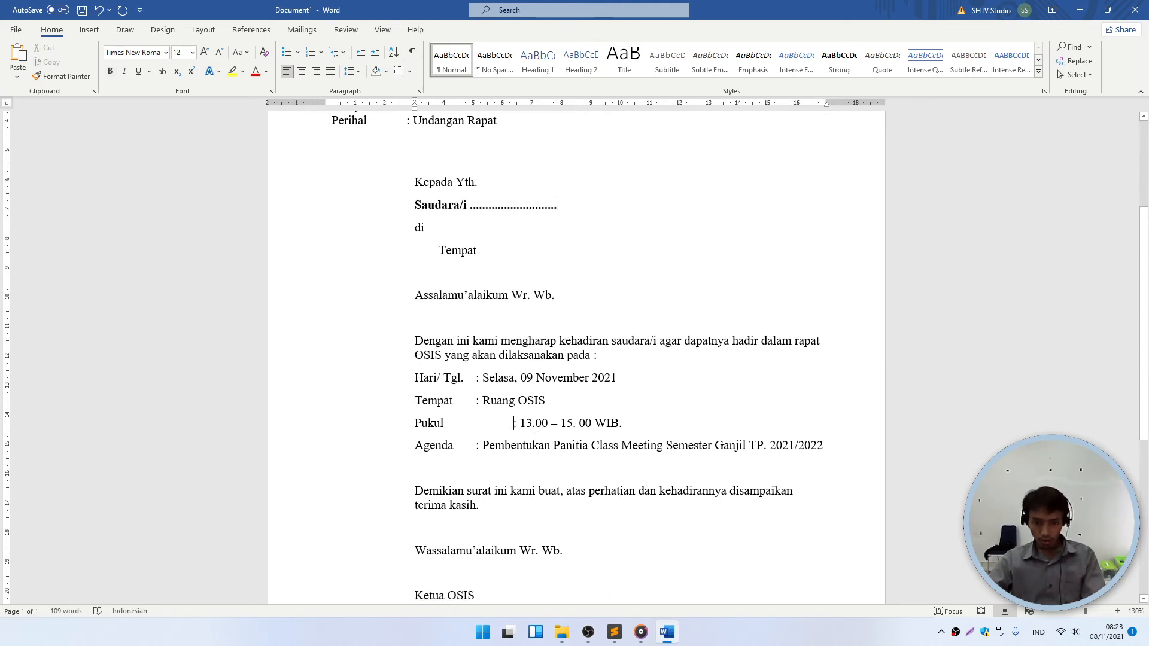
{"action": "key", "text": "BackSpace"}
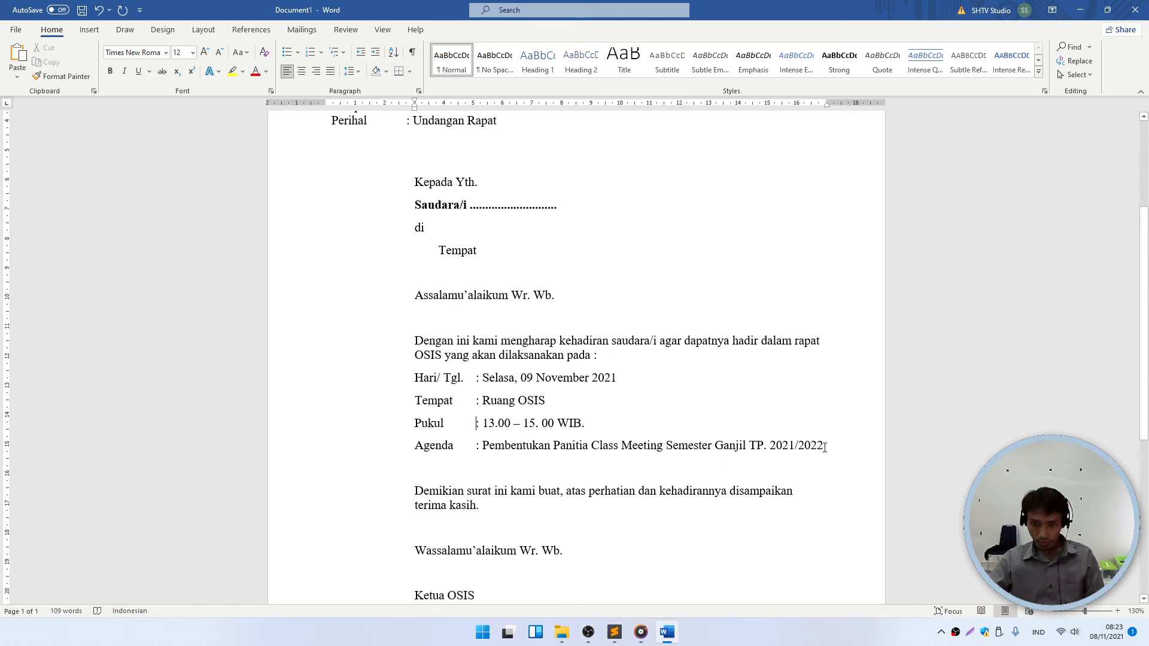
{"action": "left_click_drag", "start_coordinate": [824, 446], "coordinate": [416, 378]}
{"action": "key", "text": "Tab"}
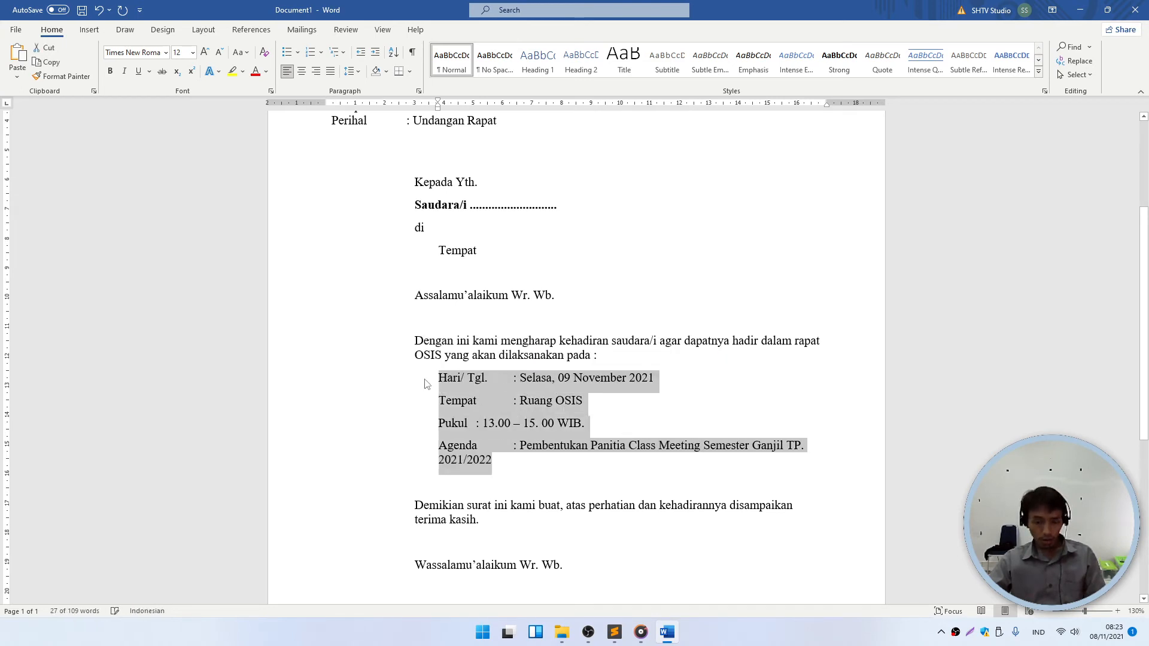
{"action": "left_click", "coordinate": [556, 422]}
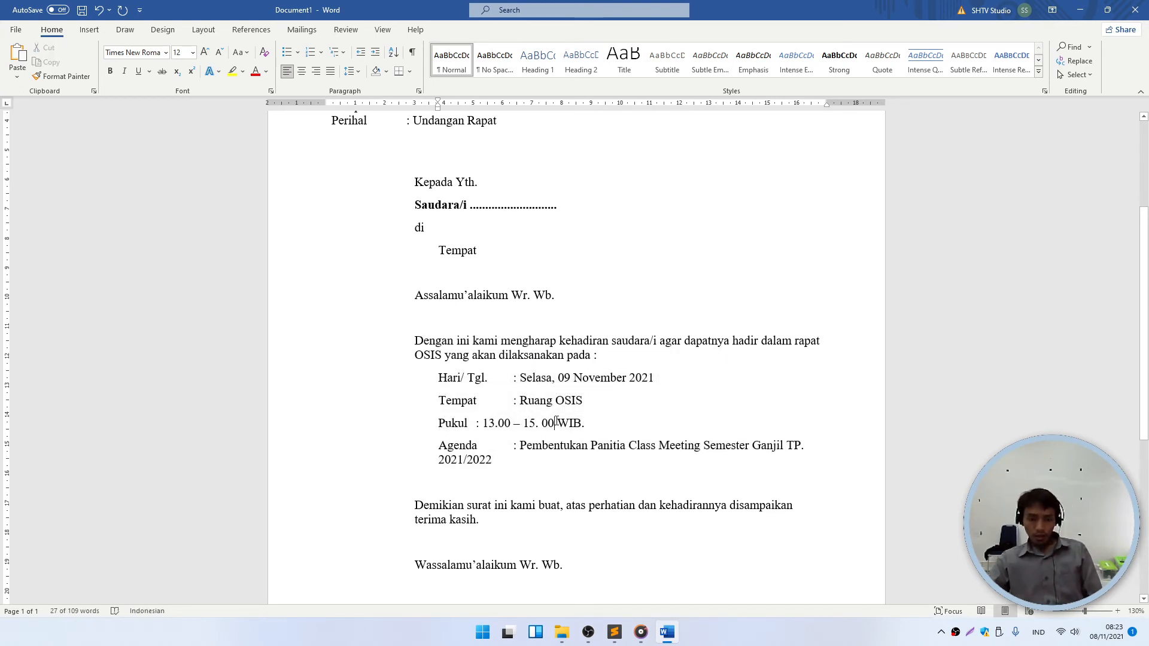
- Align the Pukul colon and move 'TP. 2021/2022' onto its own line under the agenda text
{"action": "double_click", "coordinate": [477, 426]}
{"action": "left_click", "coordinate": [478, 422]}
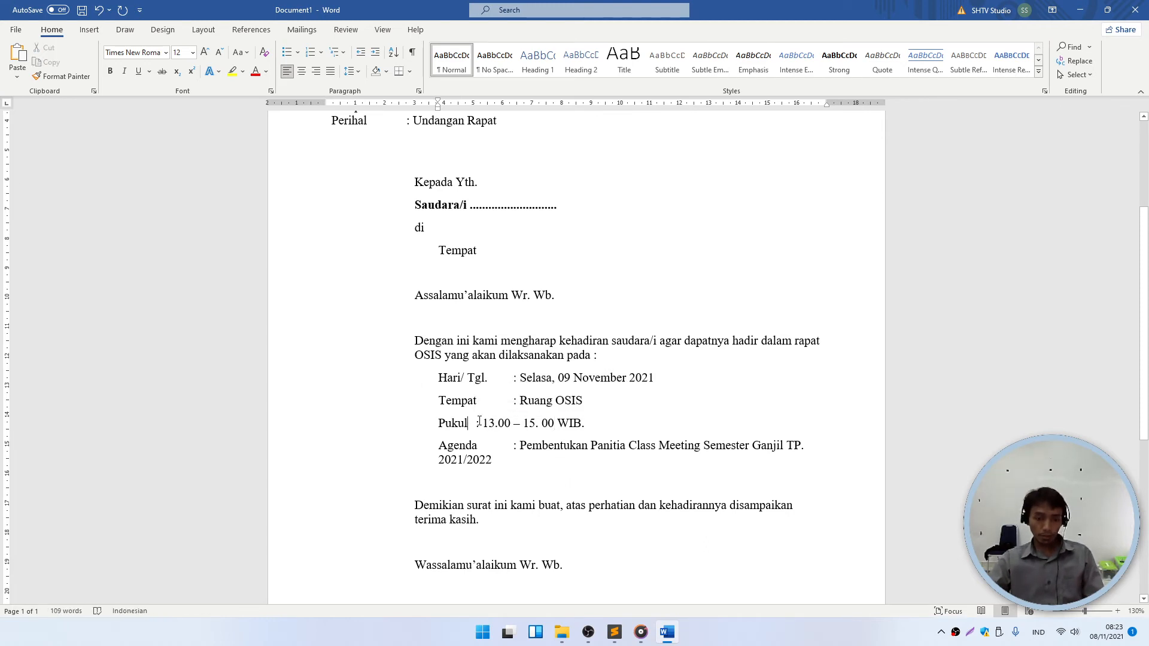
{"action": "key", "text": "Tab"}
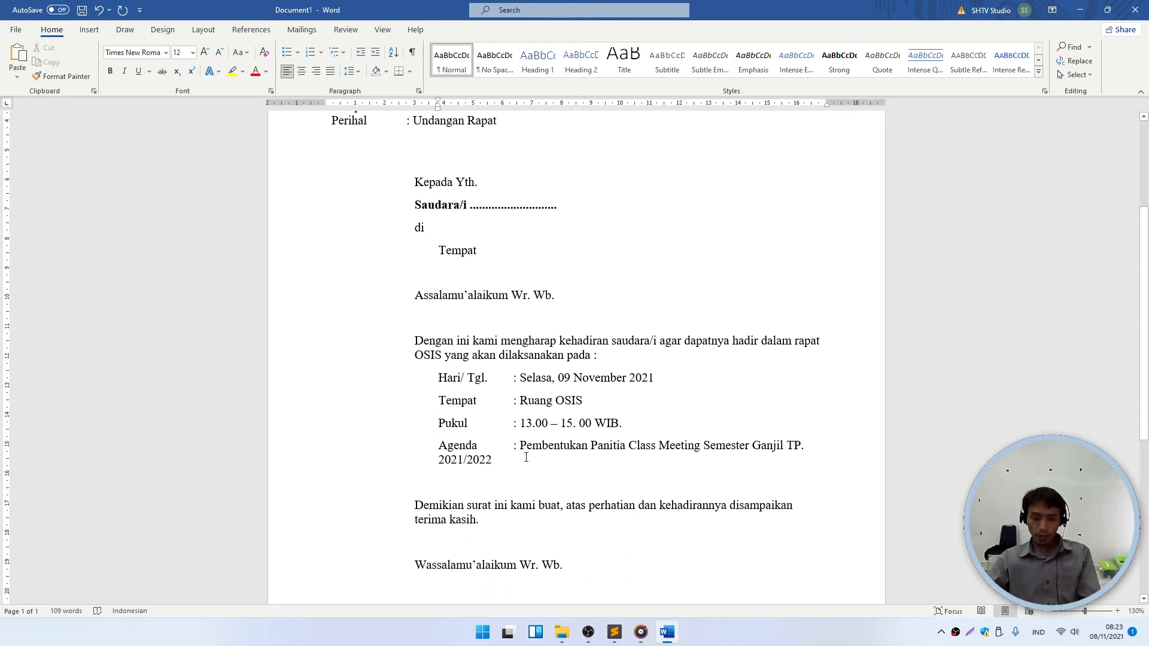
{"action": "left_click", "coordinate": [777, 446]}
{"action": "key", "text": "Return"}
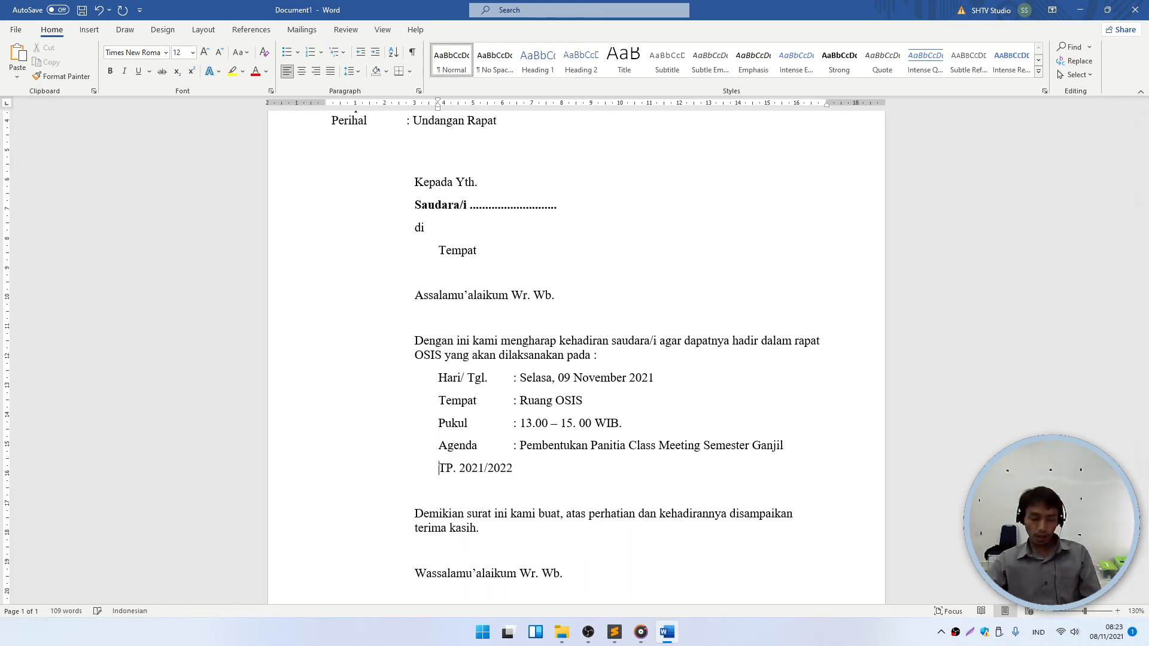
{"action": "key", "text": "Tab"}
{"action": "key", "text": "Tab"}
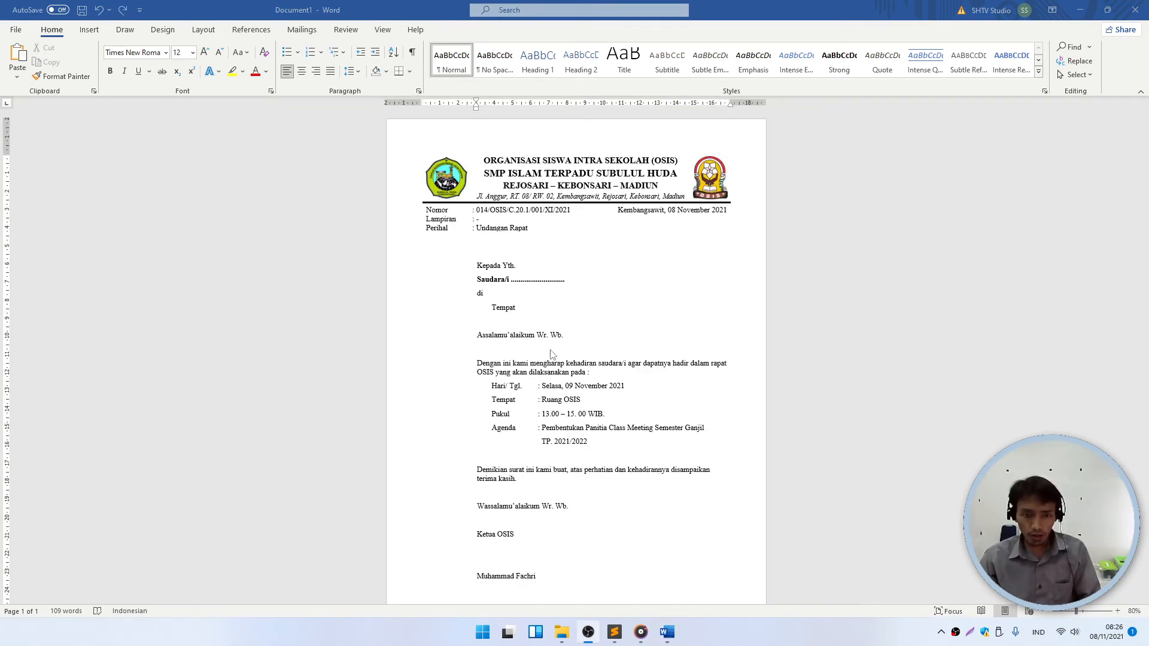
- Set Spacing After to 0 pt for the blank line below TP. 2021/2022
{"action": "scroll", "coordinate": [550, 355], "scroll_direction": "up", "scroll_amount": 5, "text": "ctrl"}
{"action": "scroll", "coordinate": [545, 430], "scroll_direction": "down", "scroll_amount": 2}
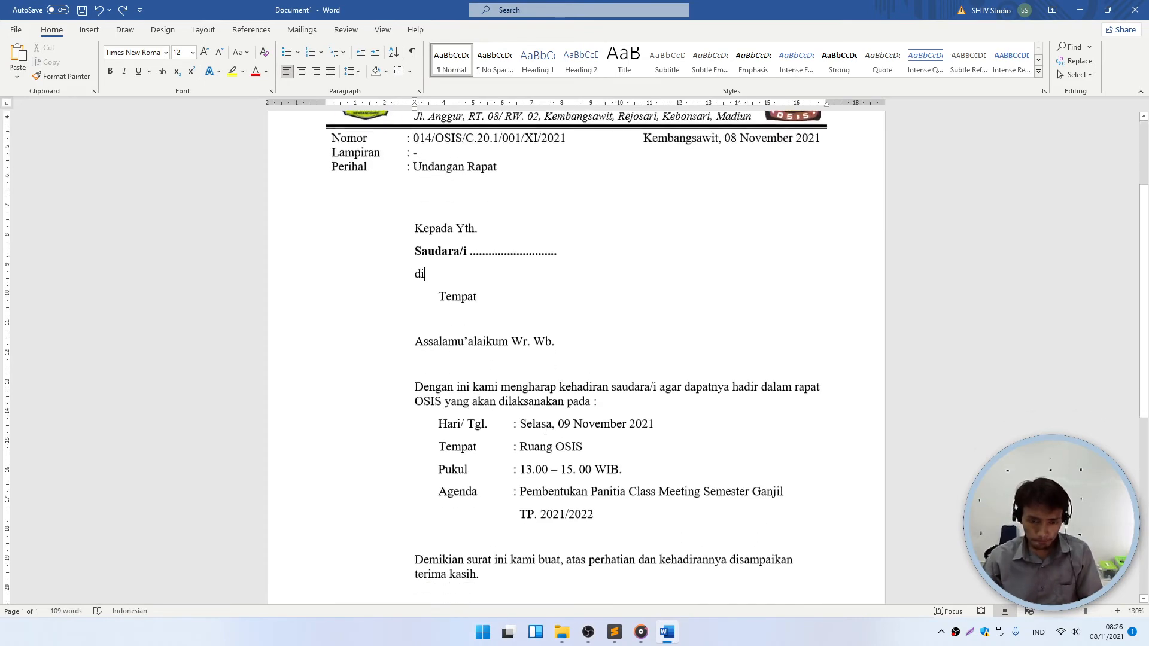
{"action": "scroll", "coordinate": [545, 430], "scroll_direction": "down", "scroll_amount": 5}
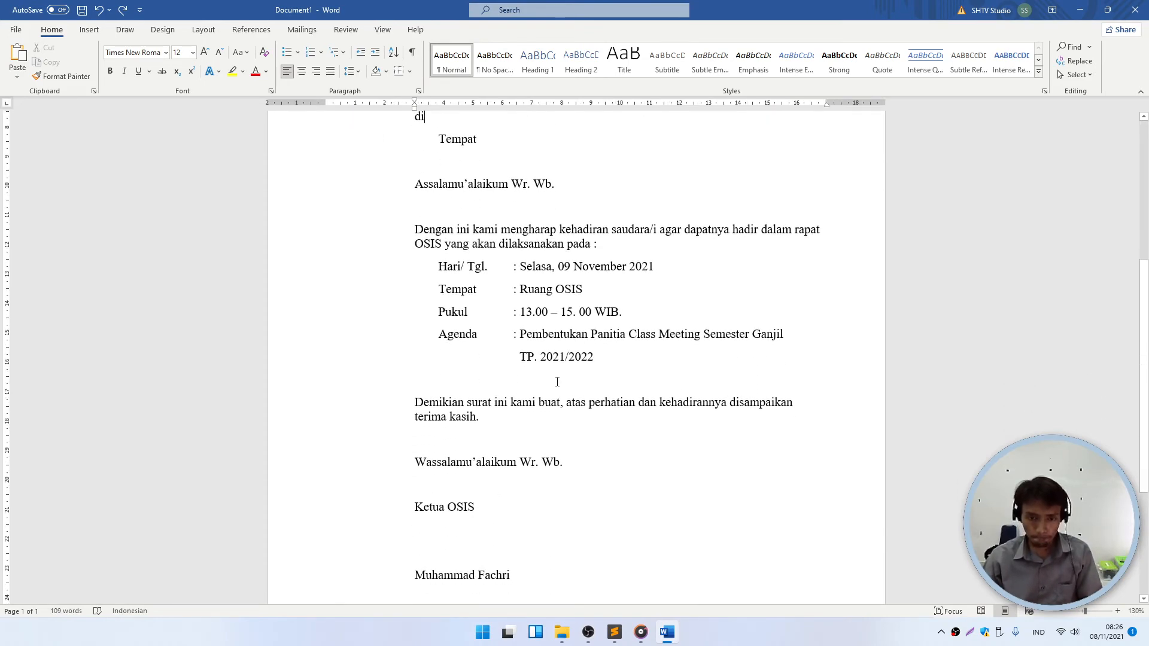
{"action": "scroll", "coordinate": [498, 410], "scroll_direction": "down", "scroll_amount": 1, "text": "ctrl"}
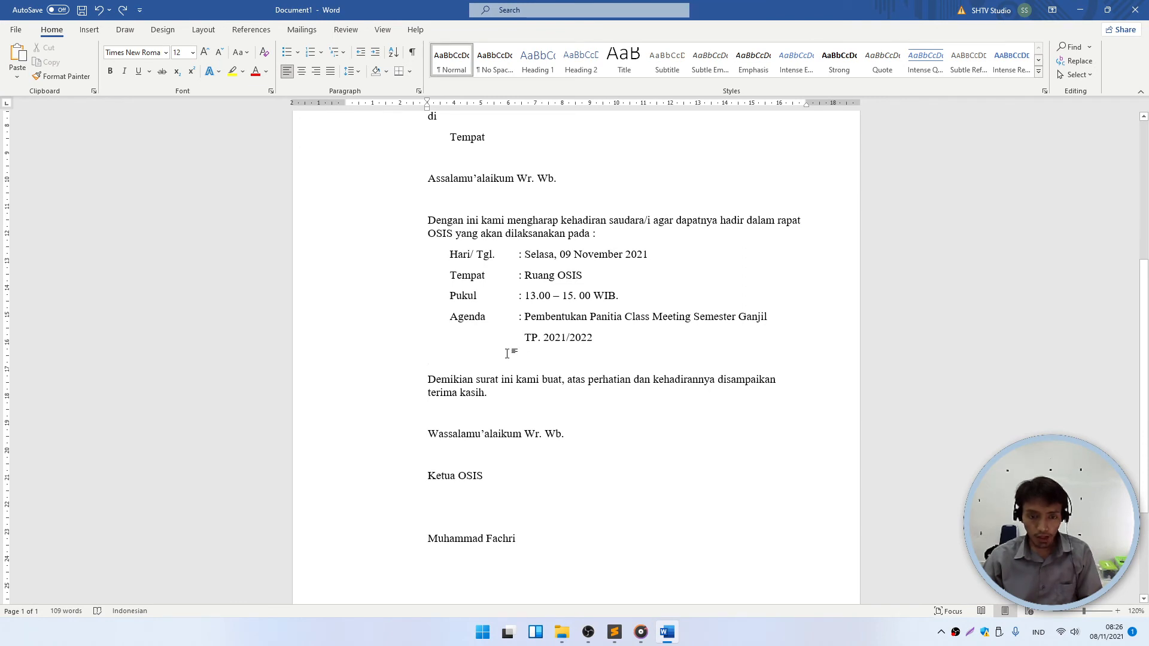
{"action": "left_click", "coordinate": [428, 358]}
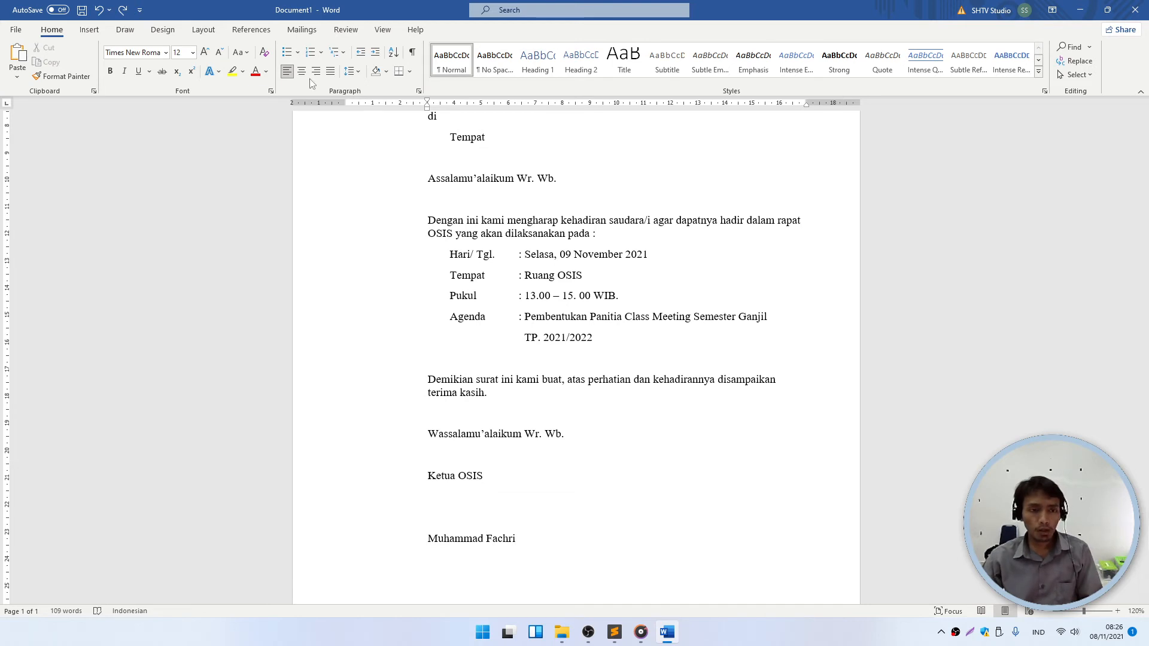
{"action": "left_click", "coordinate": [358, 72]}
{"action": "left_click", "coordinate": [203, 29]}
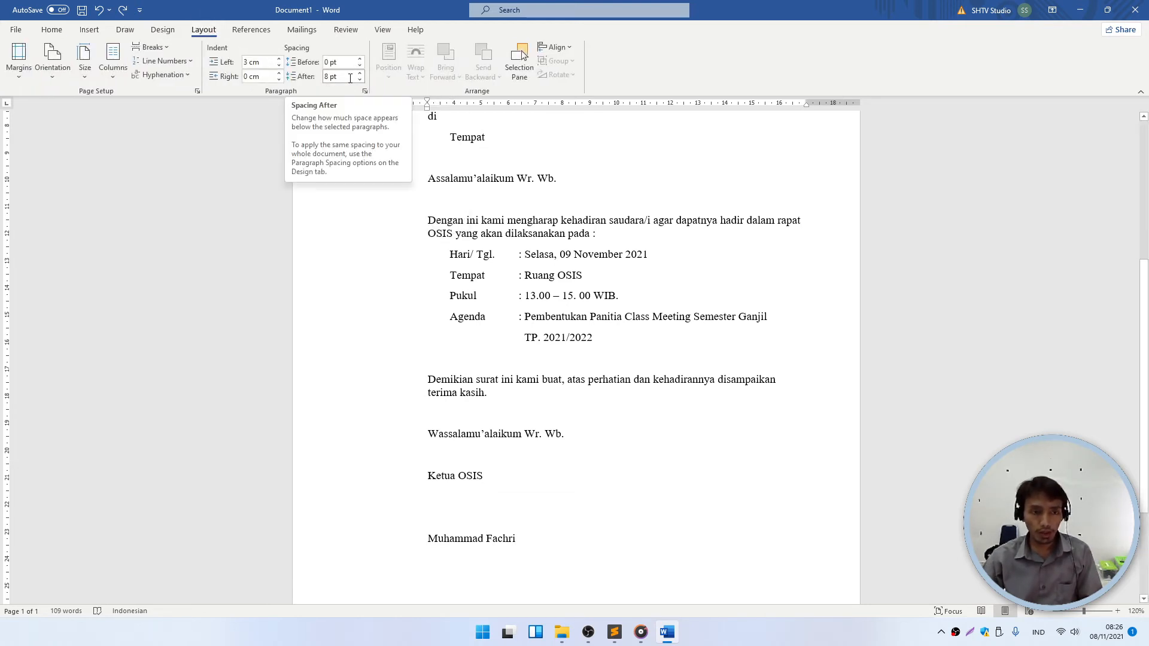
{"action": "left_click", "coordinate": [361, 80]}
{"action": "left_click", "coordinate": [361, 80]}
{"action": "left_click", "coordinate": [361, 81]}
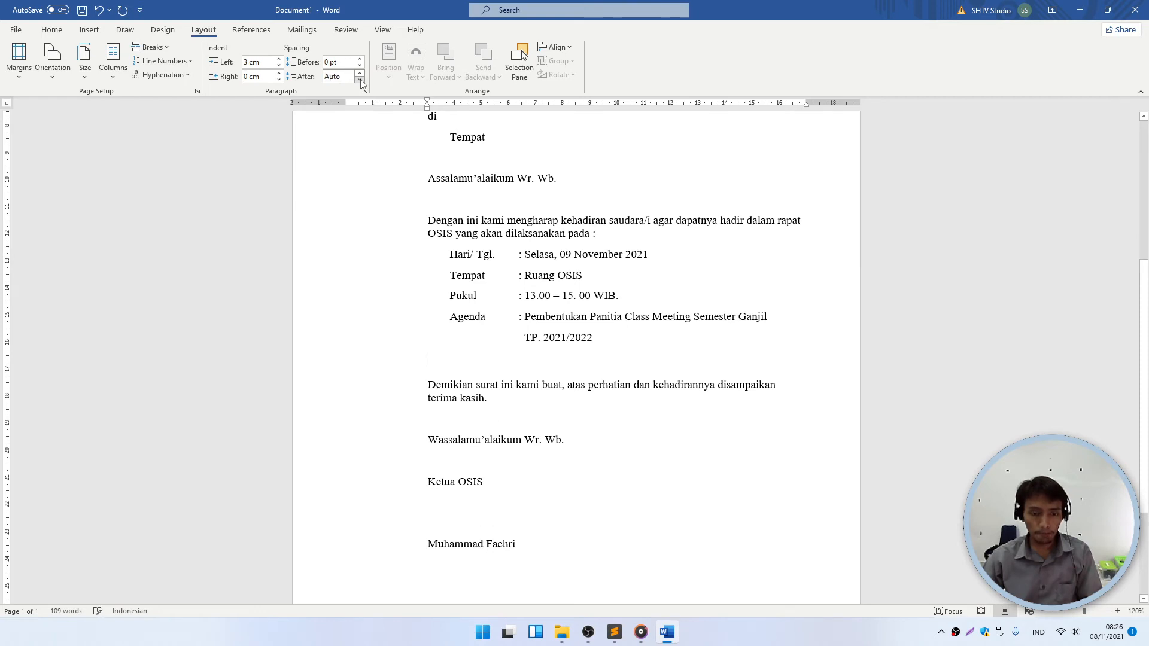
{"action": "left_click", "coordinate": [361, 80]}
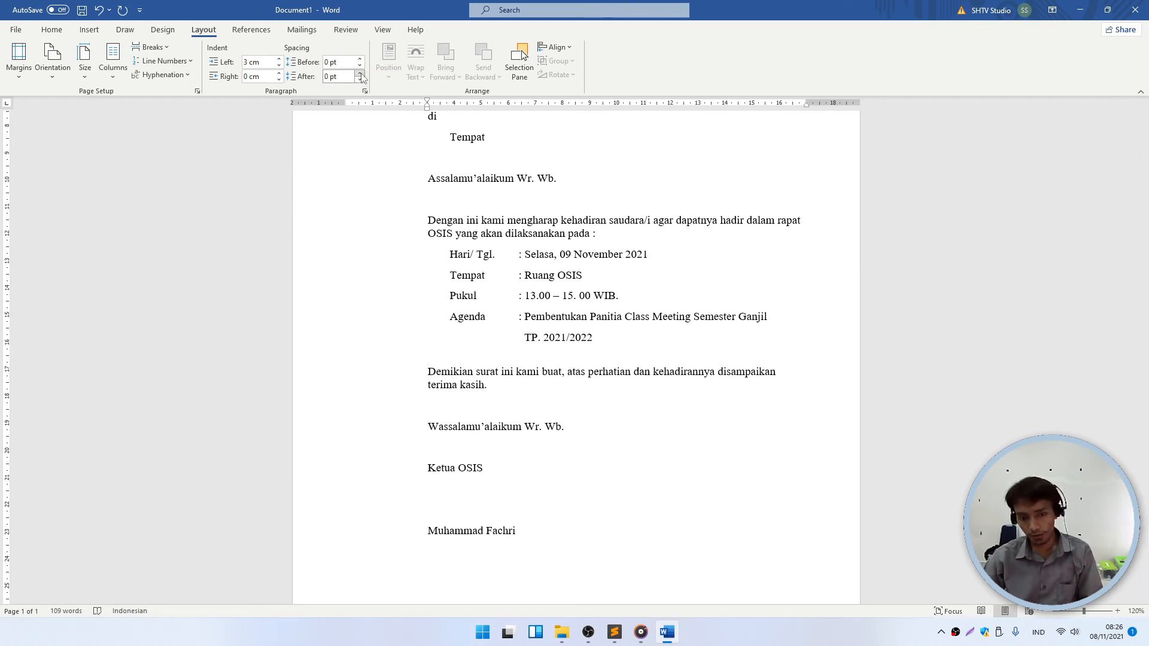
- Set Spacing After to 0 pt for the blank line below Assalamu'alaikum Wr. Wb
{"action": "scroll", "coordinate": [454, 314], "scroll_direction": "up", "scroll_amount": 3}
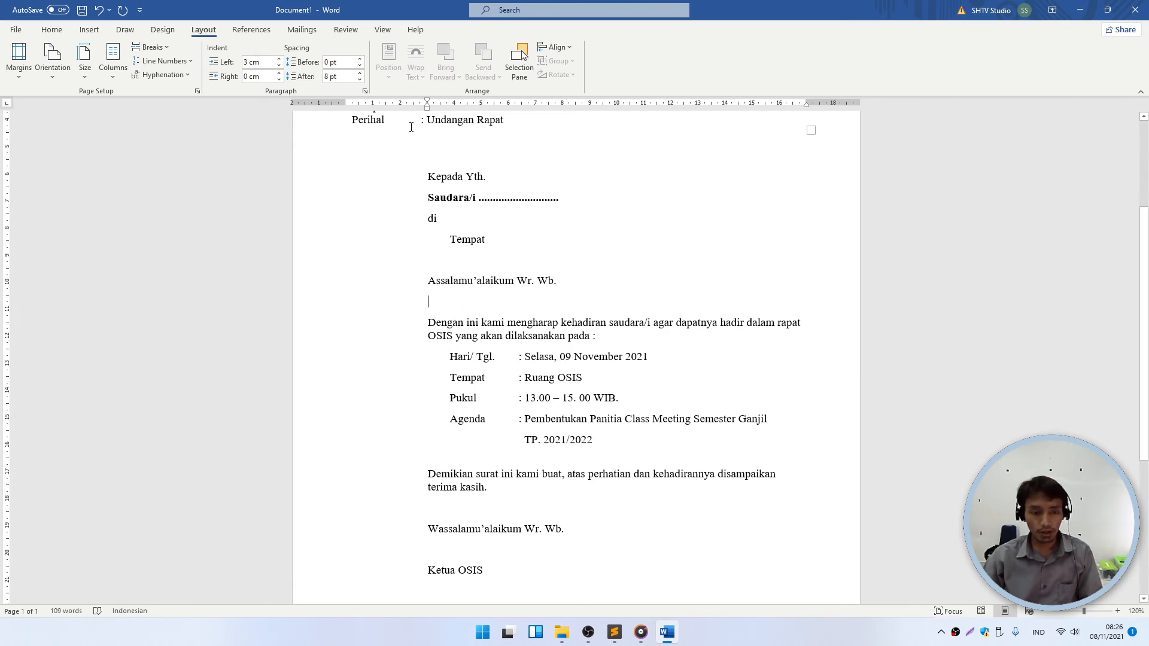
{"action": "left_click", "coordinate": [338, 76]}
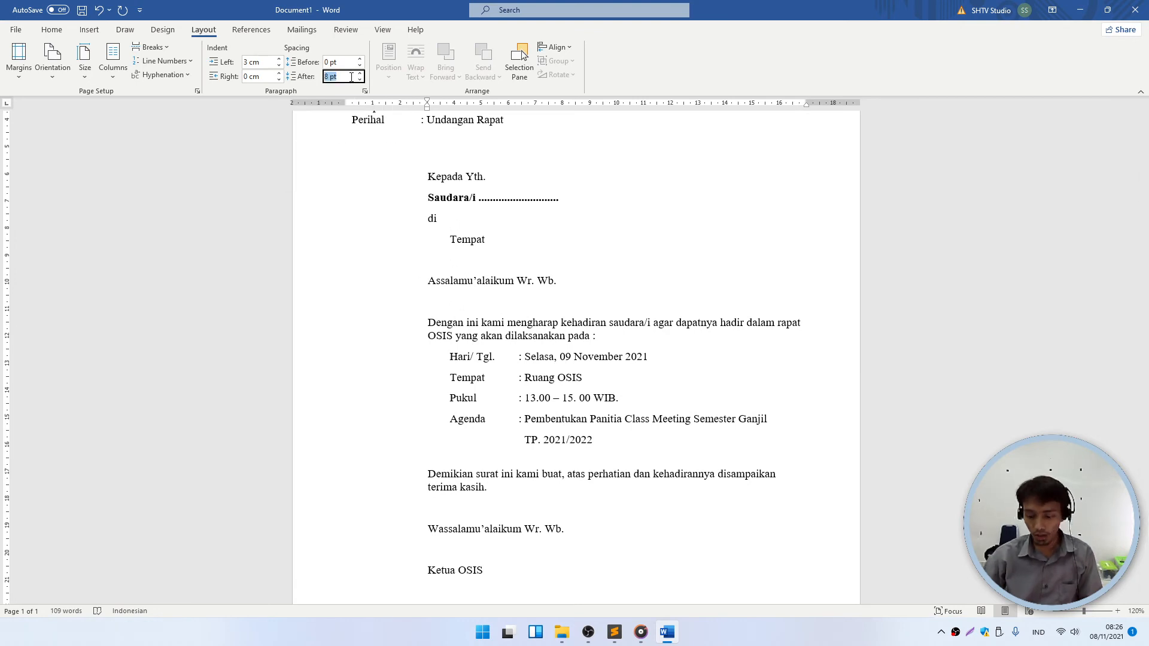
{"action": "type", "text": "0"}
{"action": "key", "text": "Return"}
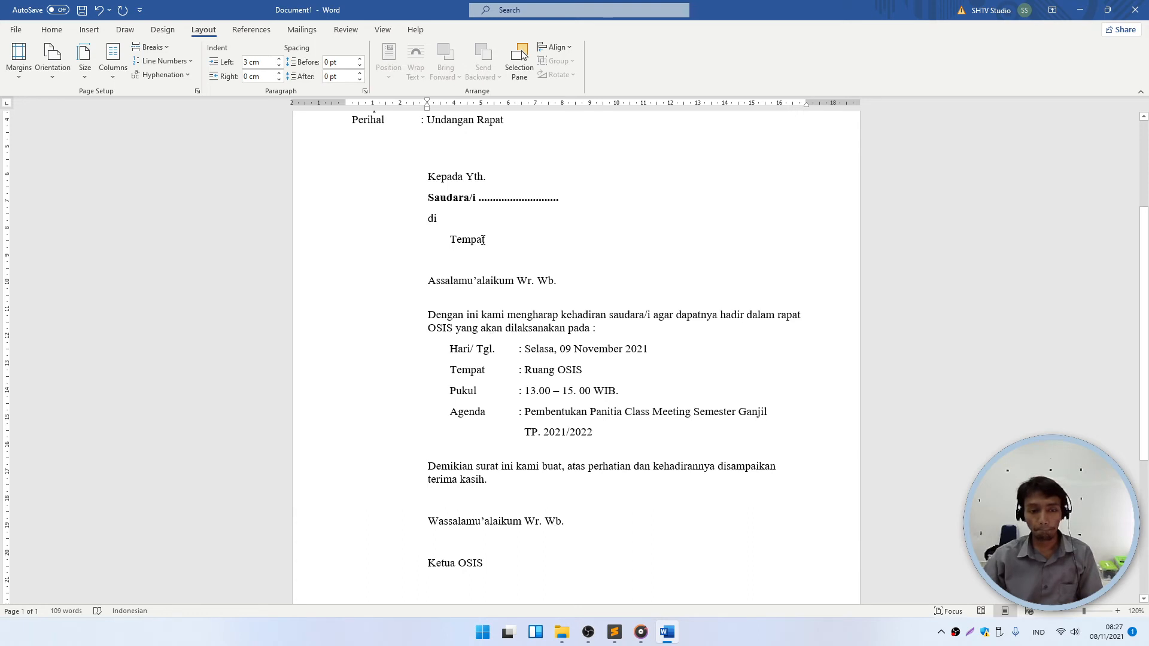
- Italicise the 'Assalamu'alaikum Wr. Wb.' greeting line
{"action": "scroll", "coordinate": [483, 240], "scroll_direction": "up", "scroll_amount": 1}
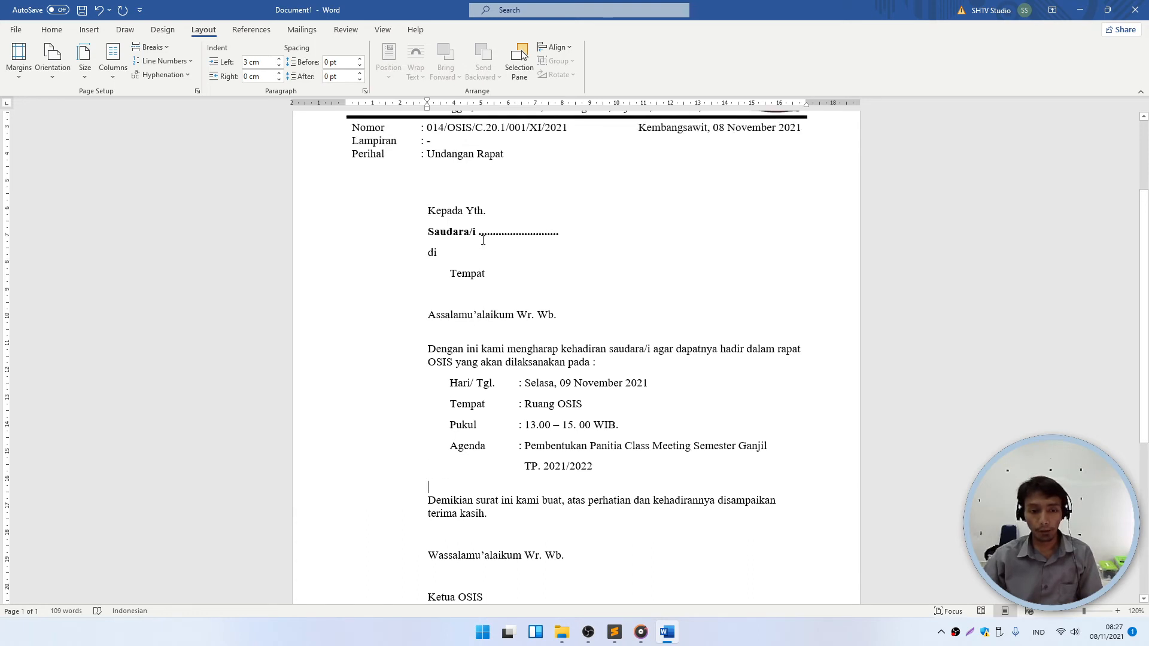
{"action": "triple_click", "coordinate": [566, 317]}
{"action": "left_click", "coordinate": [88, 29]}
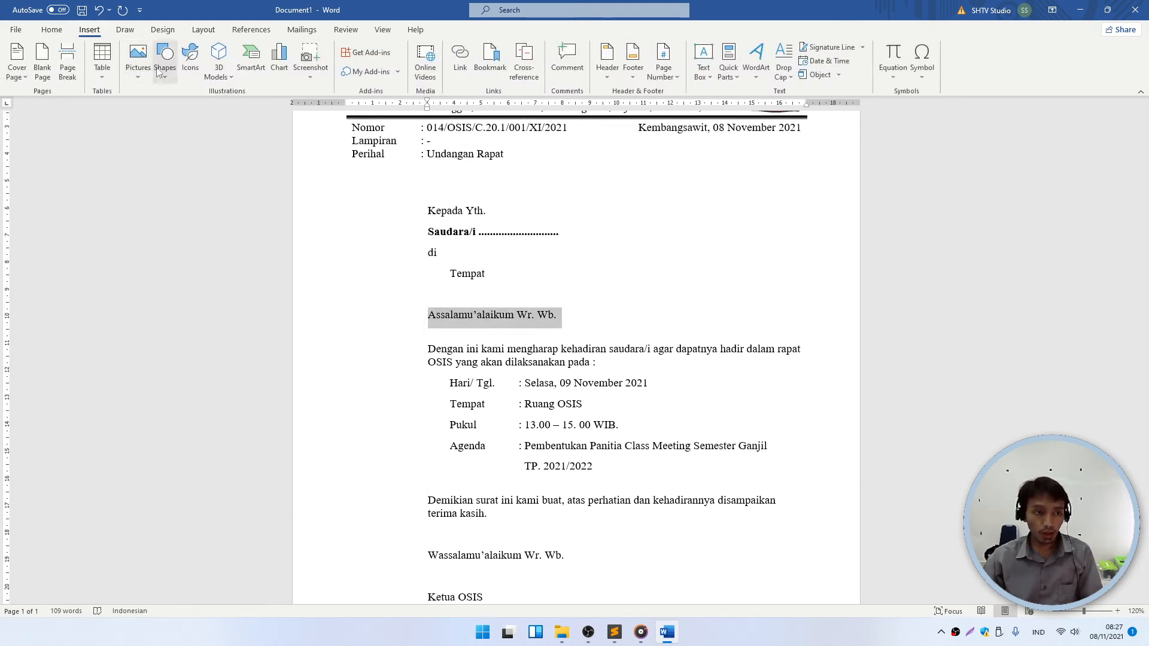
{"action": "left_click", "coordinate": [51, 29]}
{"action": "left_click", "coordinate": [124, 71]}
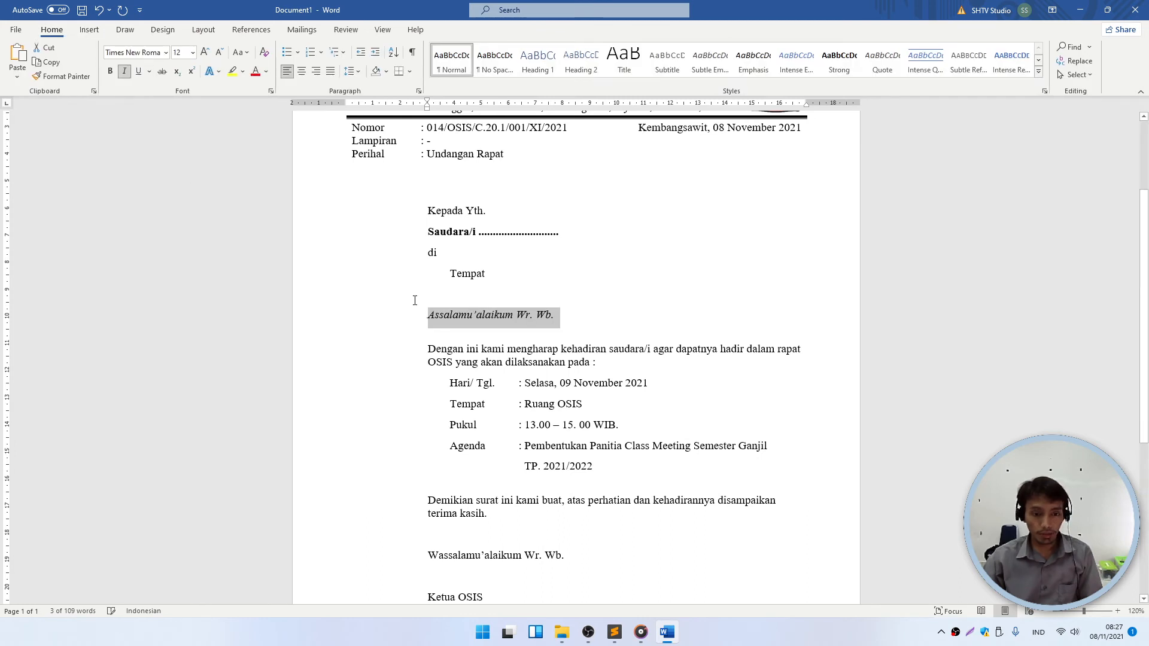
{"action": "left_click", "coordinate": [414, 299]}
- Italicise the 'Wassalamu'alaikum Wr. Wb.' closing line
{"action": "scroll", "coordinate": [414, 299], "scroll_direction": "down", "scroll_amount": 5}
{"action": "left_click_drag", "start_coordinate": [564, 385], "coordinate": [426, 385]}
{"action": "left_click", "coordinate": [124, 70]}
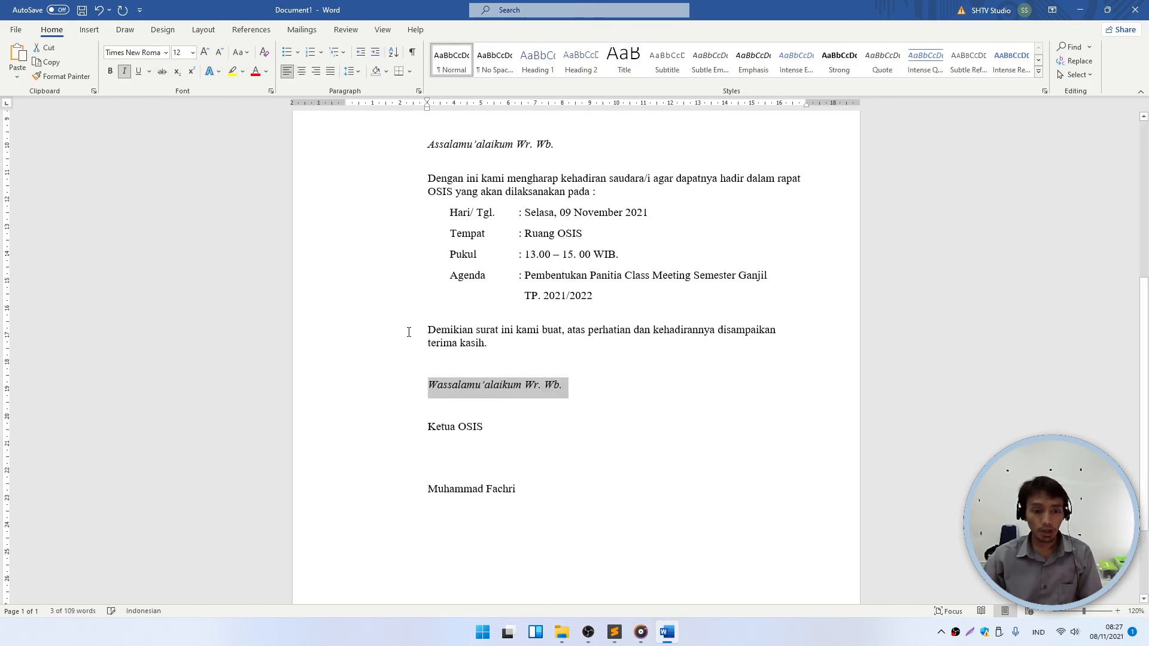
{"action": "left_click", "coordinate": [443, 343]}
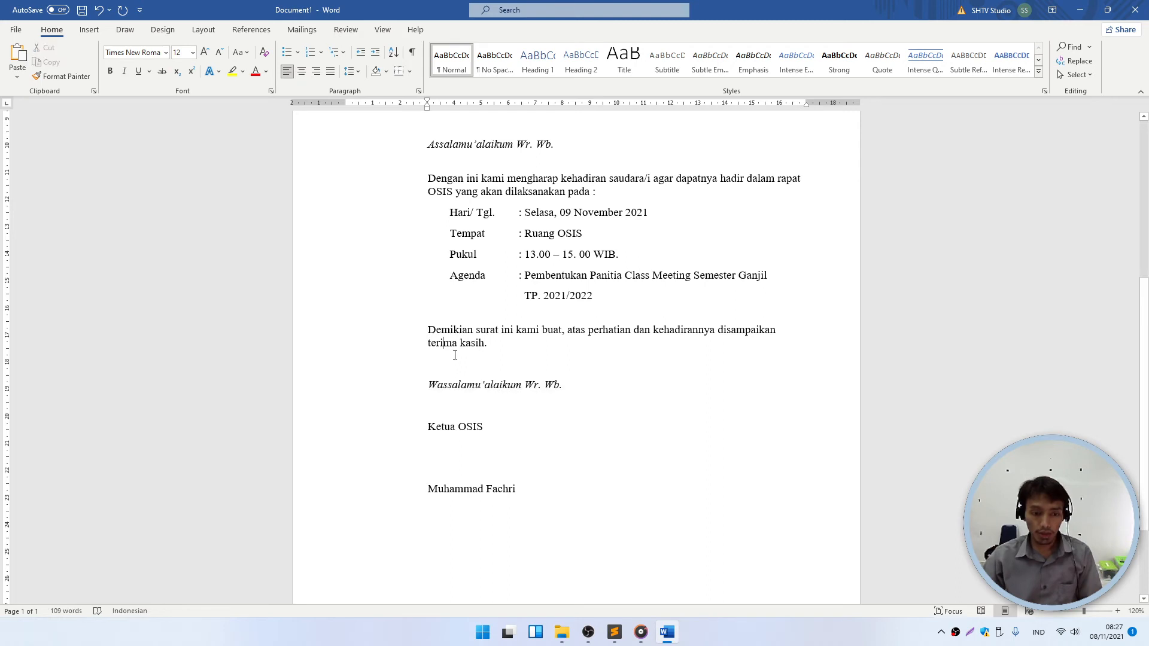
- Apply Remove Space After Paragraph above the closing and review the result
{"action": "left_click", "coordinate": [351, 71]}
{"action": "left_click", "coordinate": [383, 223]}
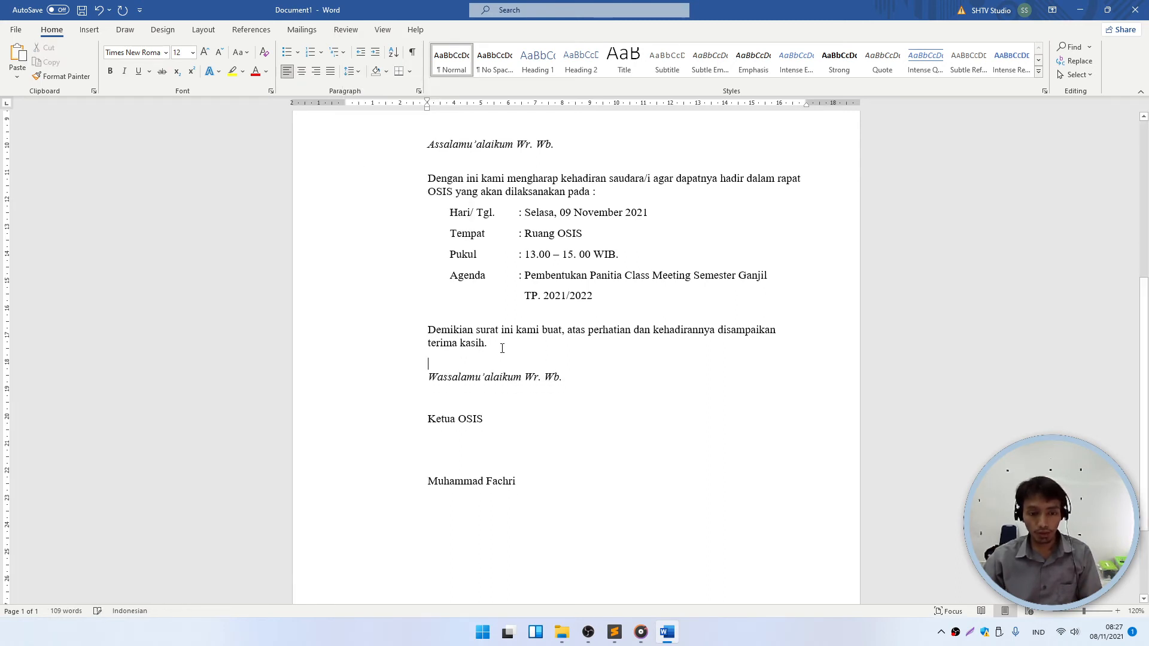
{"action": "left_click", "coordinate": [510, 362]}
{"action": "scroll", "coordinate": [508, 398], "scroll_direction": "up", "scroll_amount": 5}
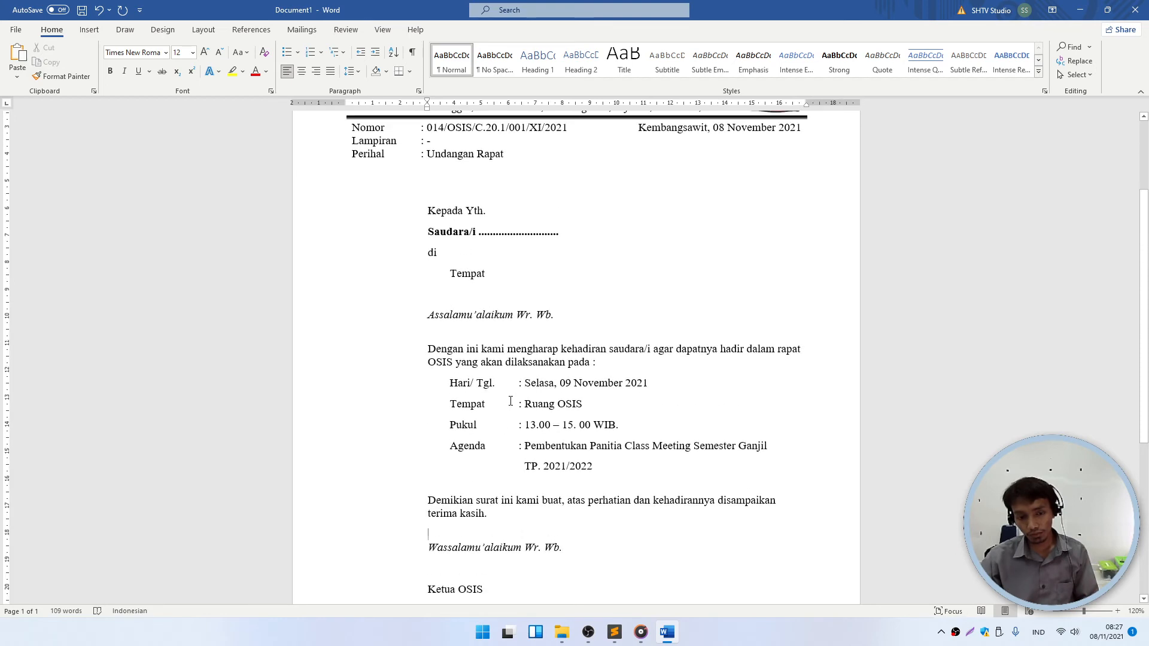
{"action": "scroll", "coordinate": [514, 388], "scroll_direction": "down", "scroll_amount": 3}
{"action": "scroll", "coordinate": [541, 347], "scroll_direction": "down", "scroll_amount": 4}
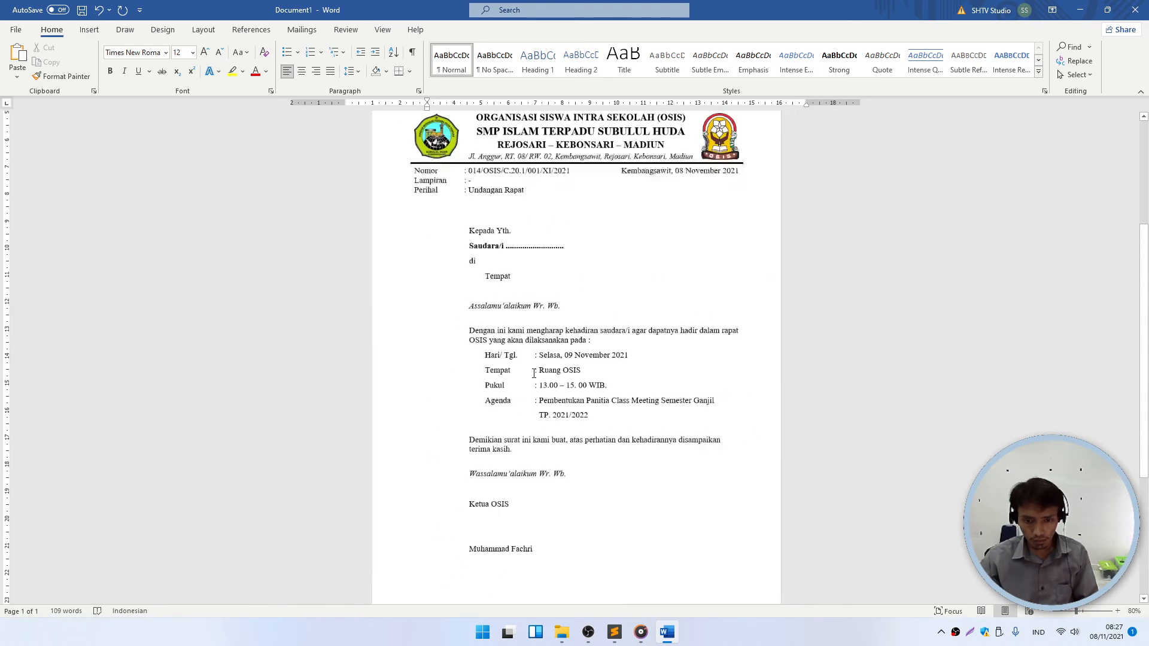
{"action": "scroll", "coordinate": [500, 357], "scroll_direction": "up", "scroll_amount": 1}
{"action": "scroll", "coordinate": [500, 357], "scroll_direction": "up", "scroll_amount": 3}
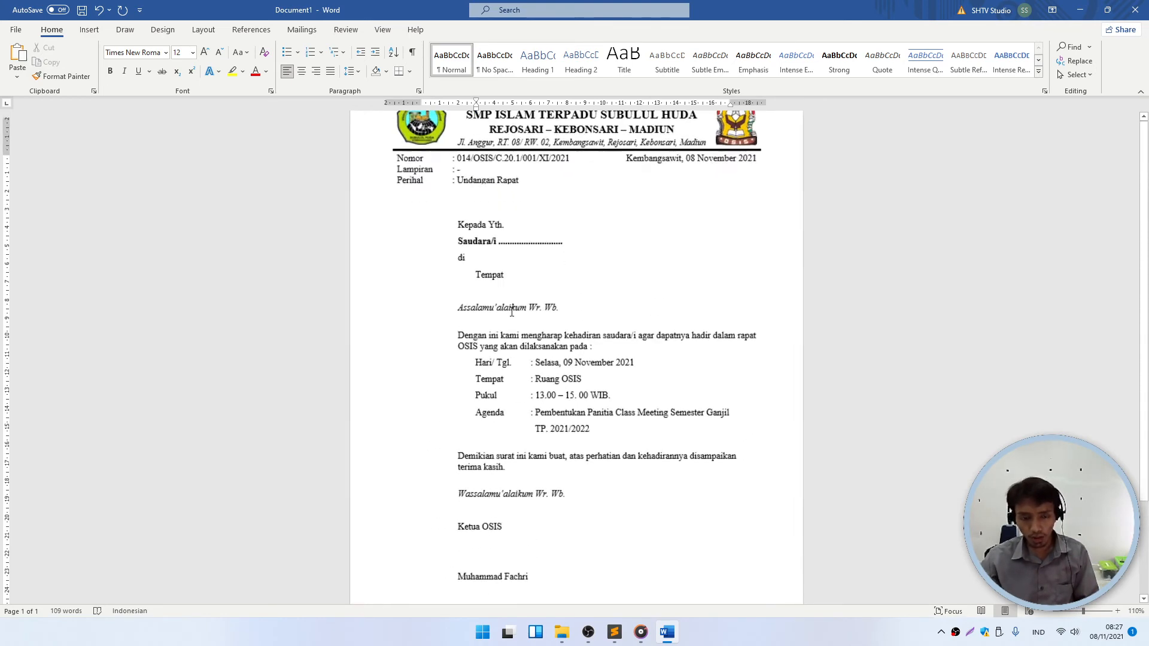
{"action": "scroll", "coordinate": [453, 256], "scroll_direction": "up", "scroll_amount": 1}
- Remove paragraph spacing and apply 1,15 line spacing to the Kepada Yth. to Tempat lines
{"action": "left_click_drag", "start_coordinate": [432, 251], "coordinate": [503, 302]}
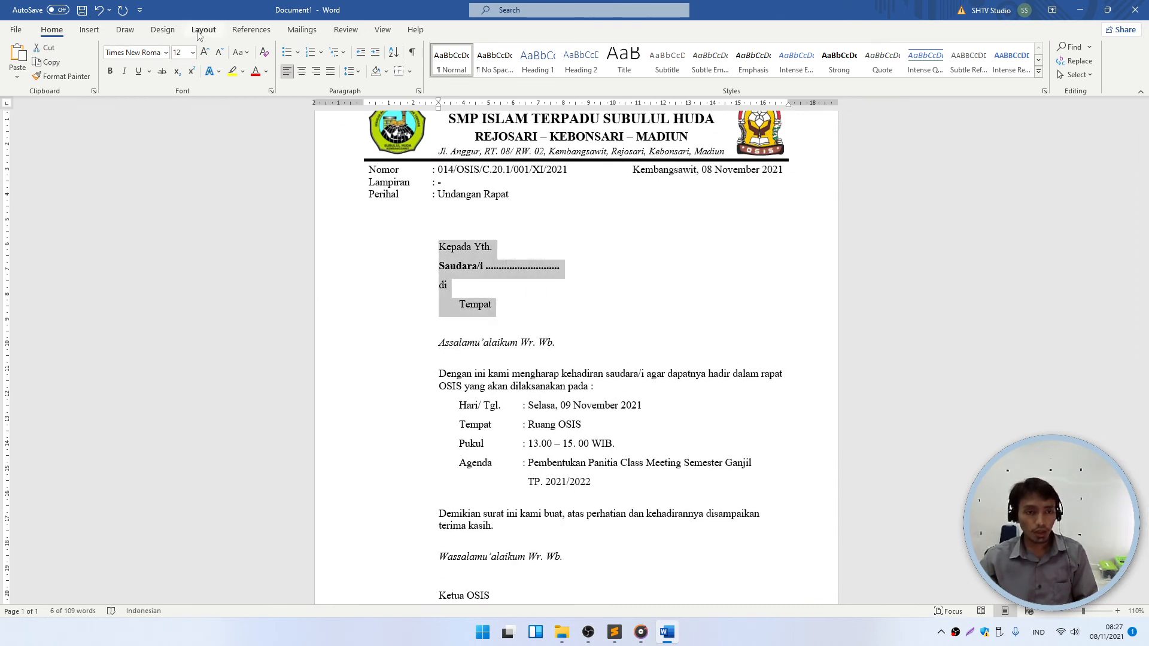
{"action": "left_click", "coordinate": [520, 265]}
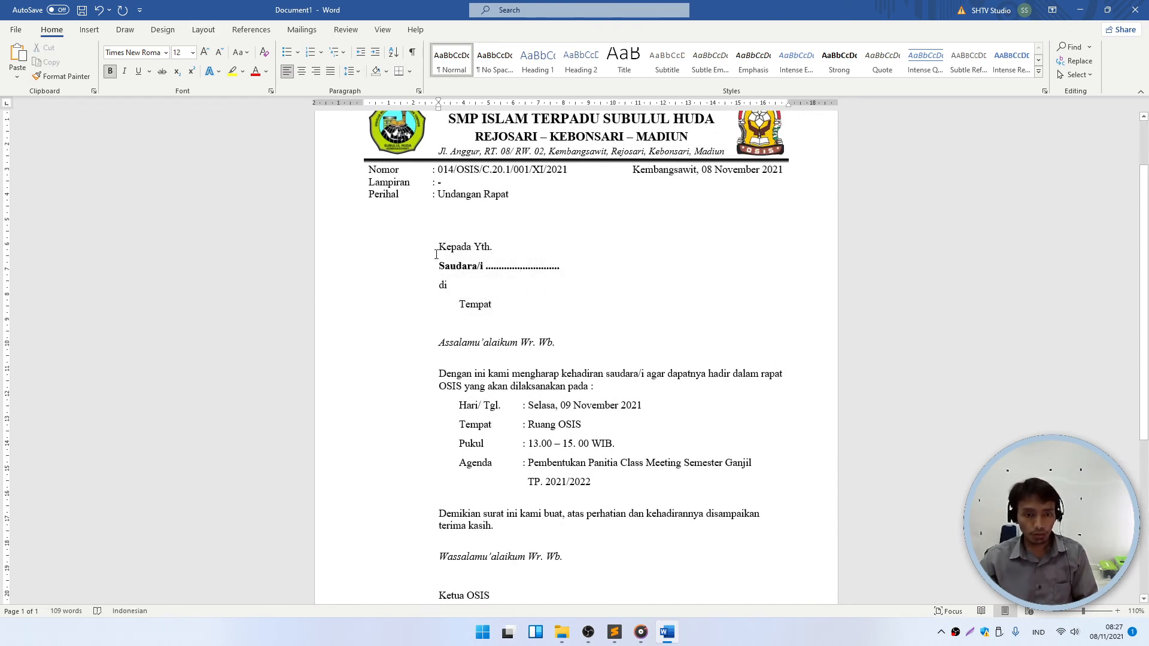
{"action": "left_click_drag", "start_coordinate": [436, 254], "coordinate": [504, 308]}
{"action": "left_click", "coordinate": [350, 72]}
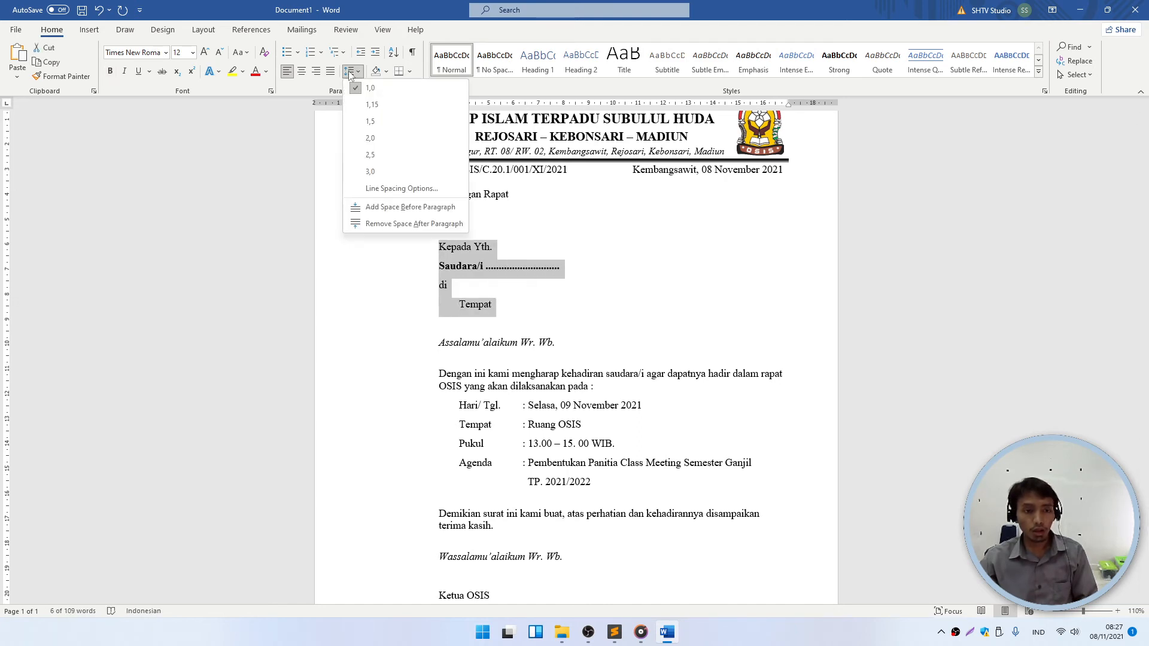
{"action": "left_click", "coordinate": [374, 224]}
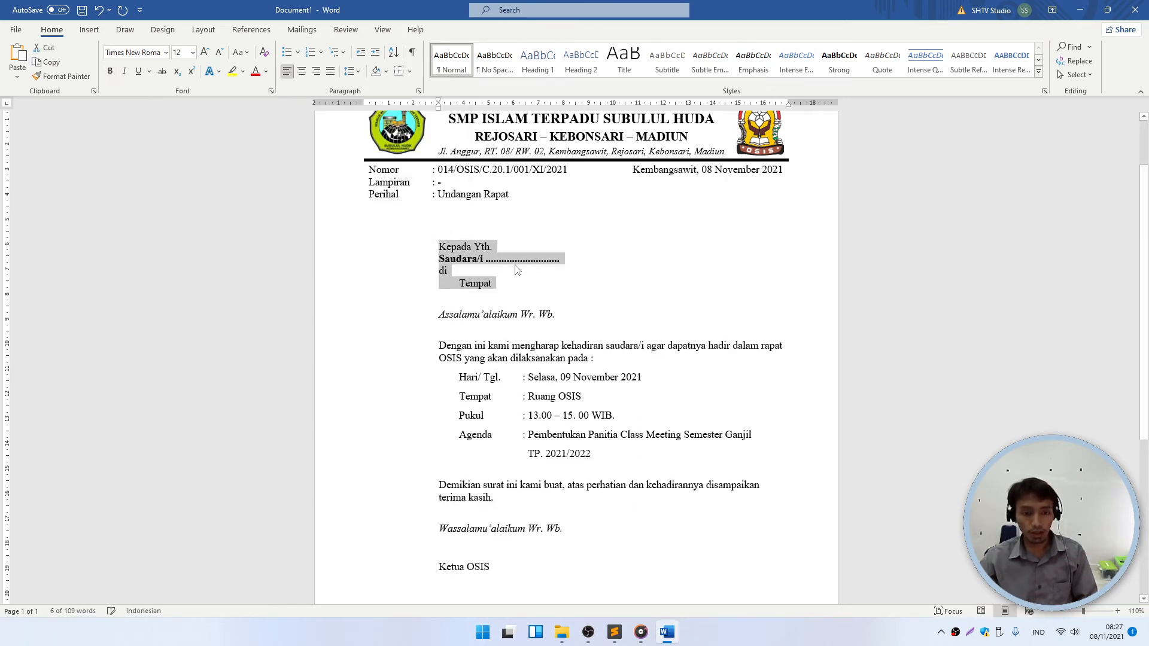
{"action": "left_click", "coordinate": [350, 71]}
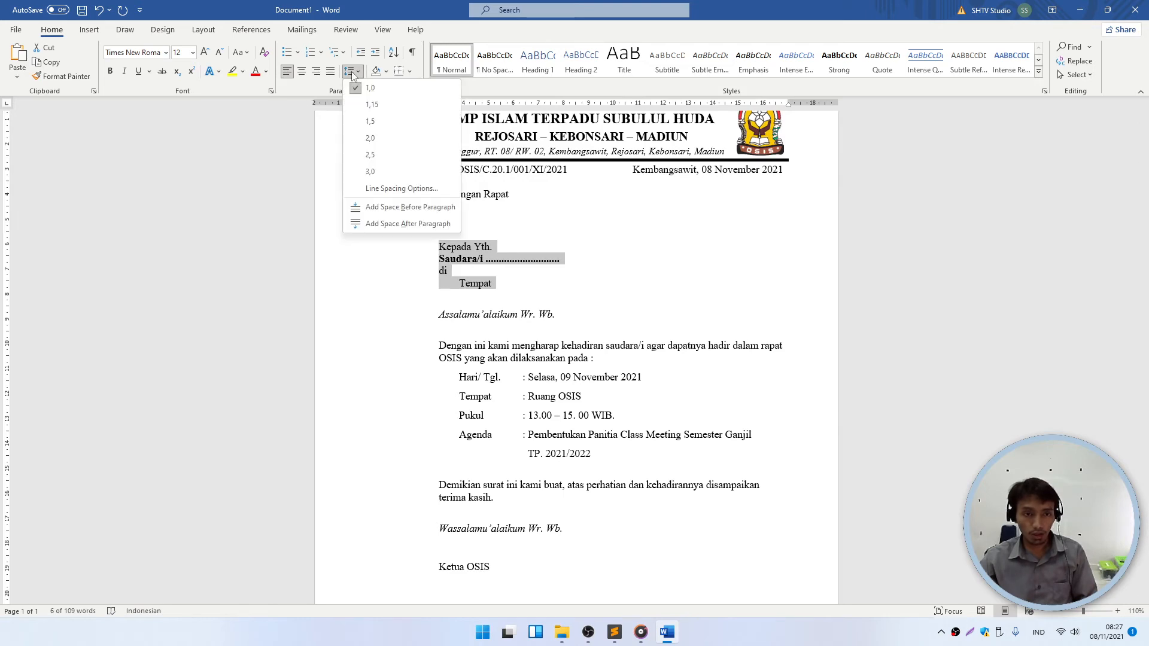
{"action": "left_click", "coordinate": [361, 104]}
- Delete the blank line above 'Kepada Yth.'
{"action": "left_click", "coordinate": [507, 328]}
{"action": "scroll", "coordinate": [507, 328], "scroll_direction": "down", "scroll_amount": 3}
{"action": "scroll", "coordinate": [485, 224], "scroll_direction": "up", "scroll_amount": 3}
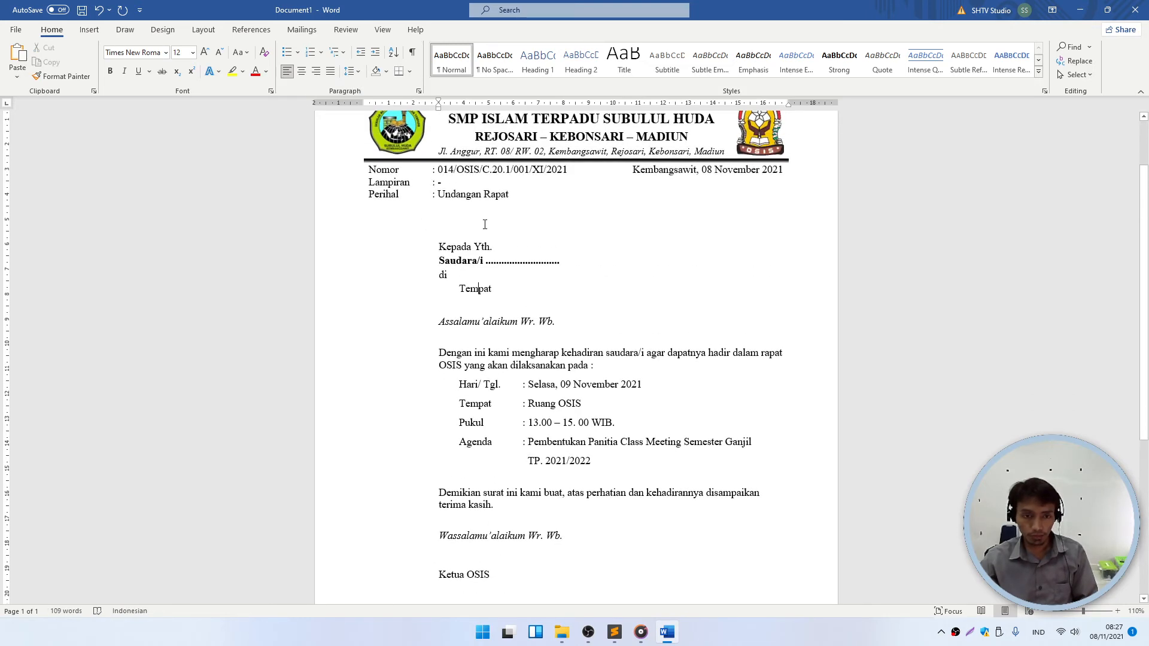
{"action": "left_click", "coordinate": [462, 238]}
{"action": "key", "text": "Delete"}
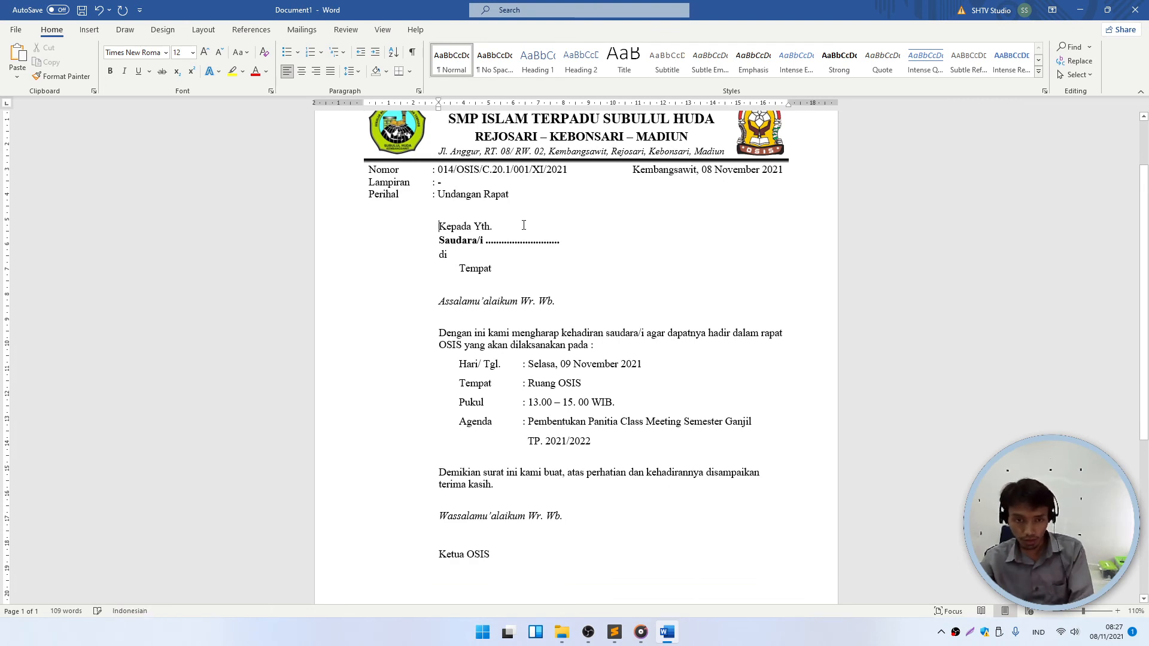
- Set Spacing After to 3 pt for the Kepada Yth. to Tempat address lines
{"action": "left_click", "coordinate": [498, 268], "text": "shift"}
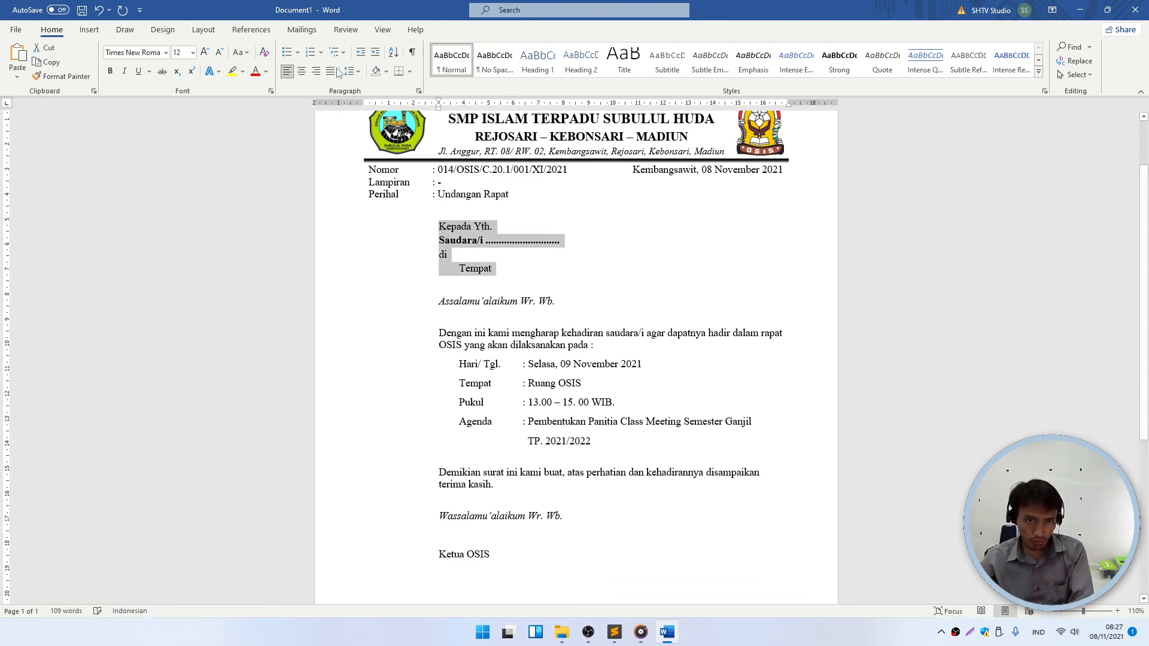
{"action": "left_click", "coordinate": [203, 30]}
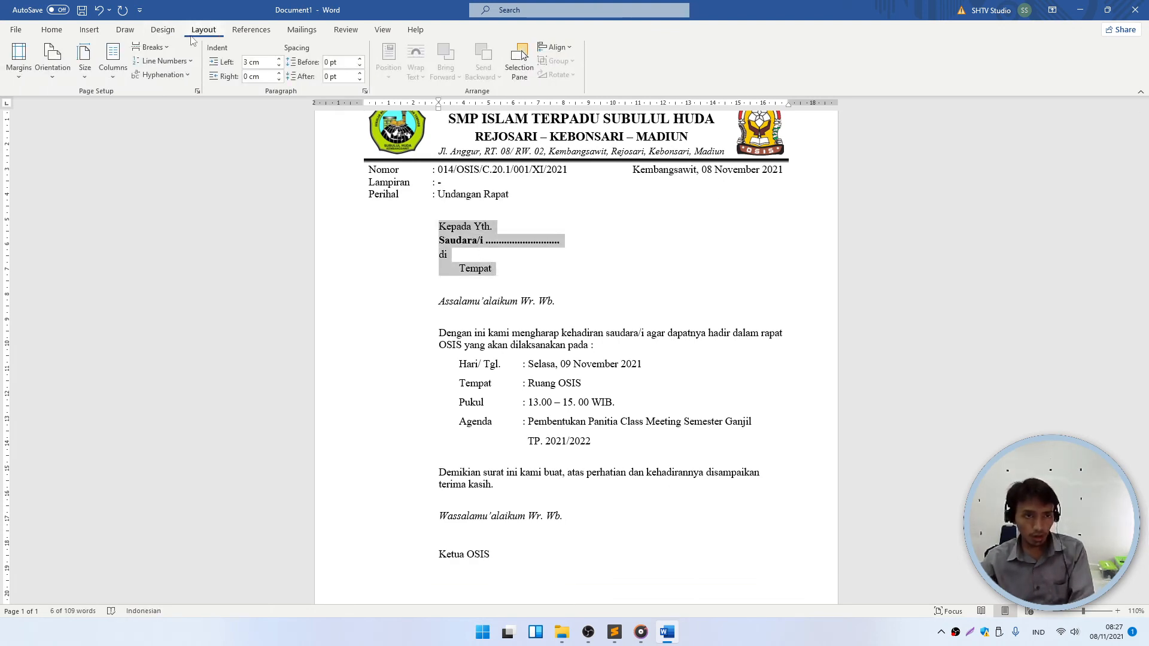
{"action": "left_click", "coordinate": [495, 268]}
{"action": "left_click_drag", "start_coordinate": [496, 268], "coordinate": [437, 226]}
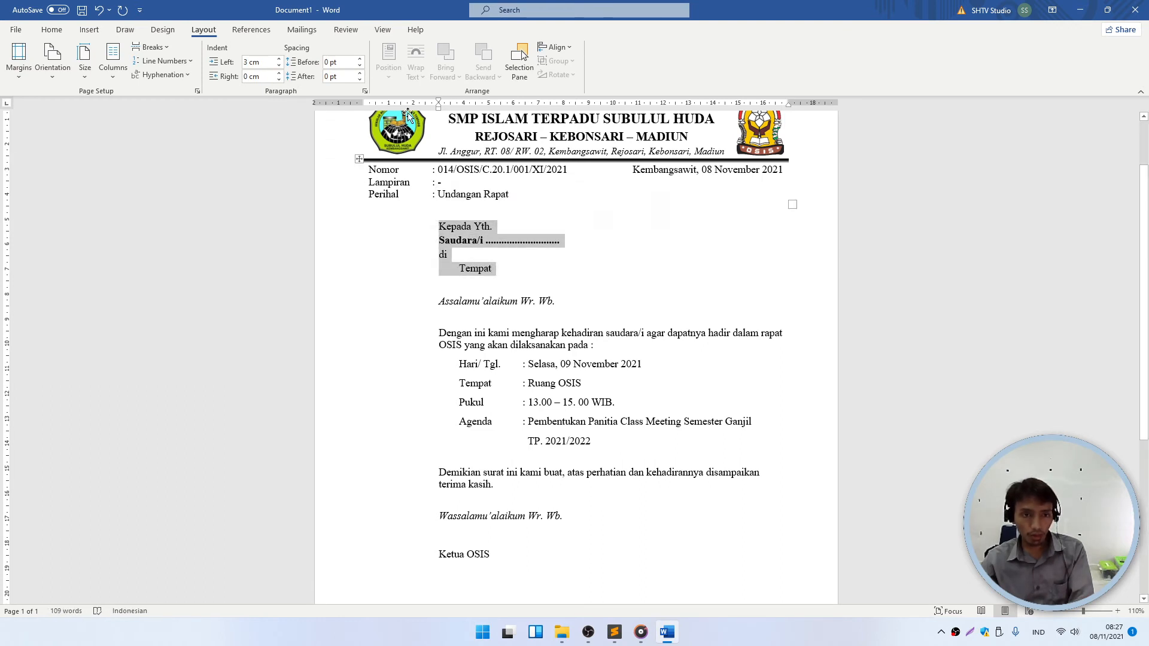
{"action": "left_click", "coordinate": [360, 73]}
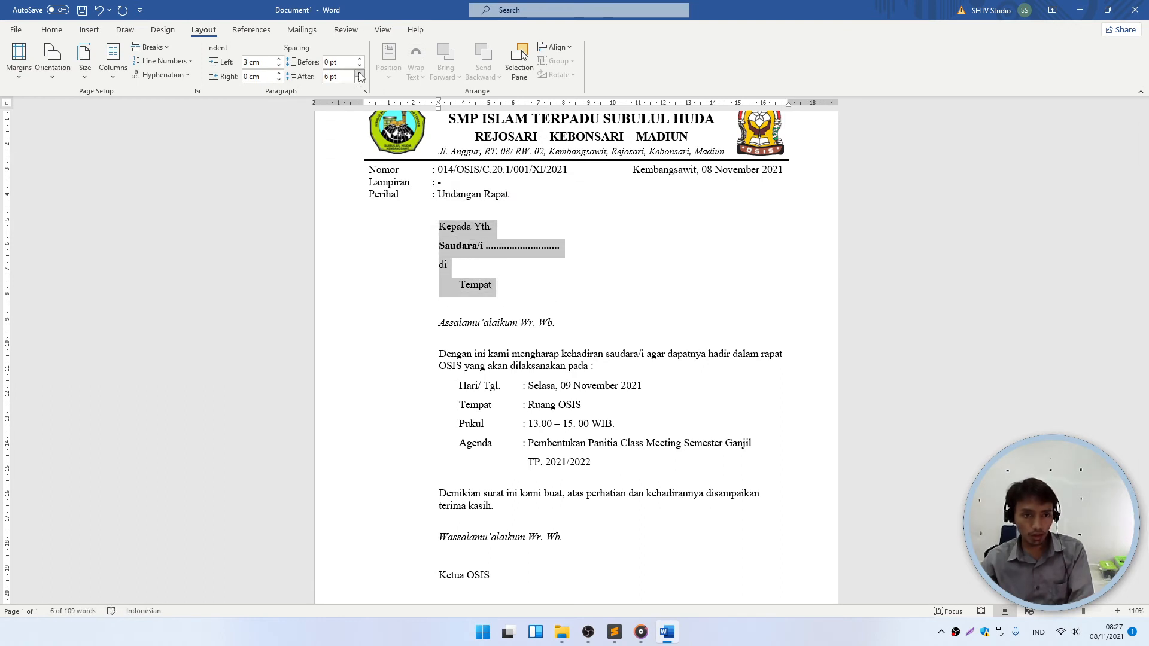
{"action": "left_click", "coordinate": [344, 77]}
{"action": "type", "text": "3"}
{"action": "key", "text": "Return"}
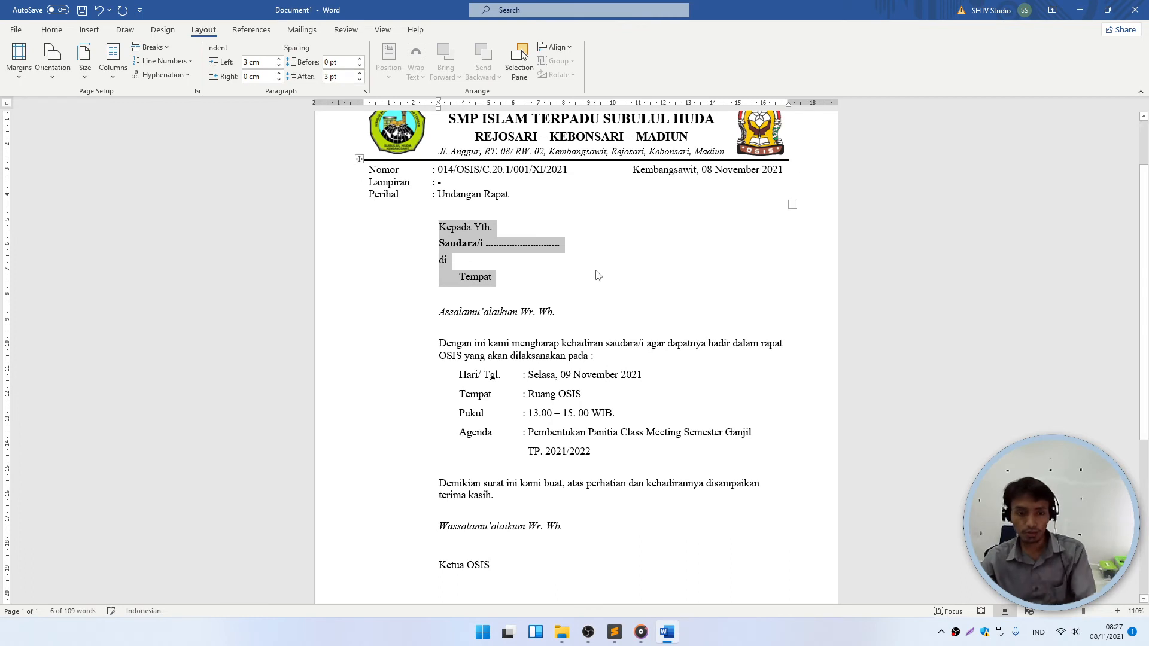
{"action": "left_click", "coordinate": [596, 275]}
{"action": "left_click_drag", "start_coordinate": [515, 281], "coordinate": [435, 240]}
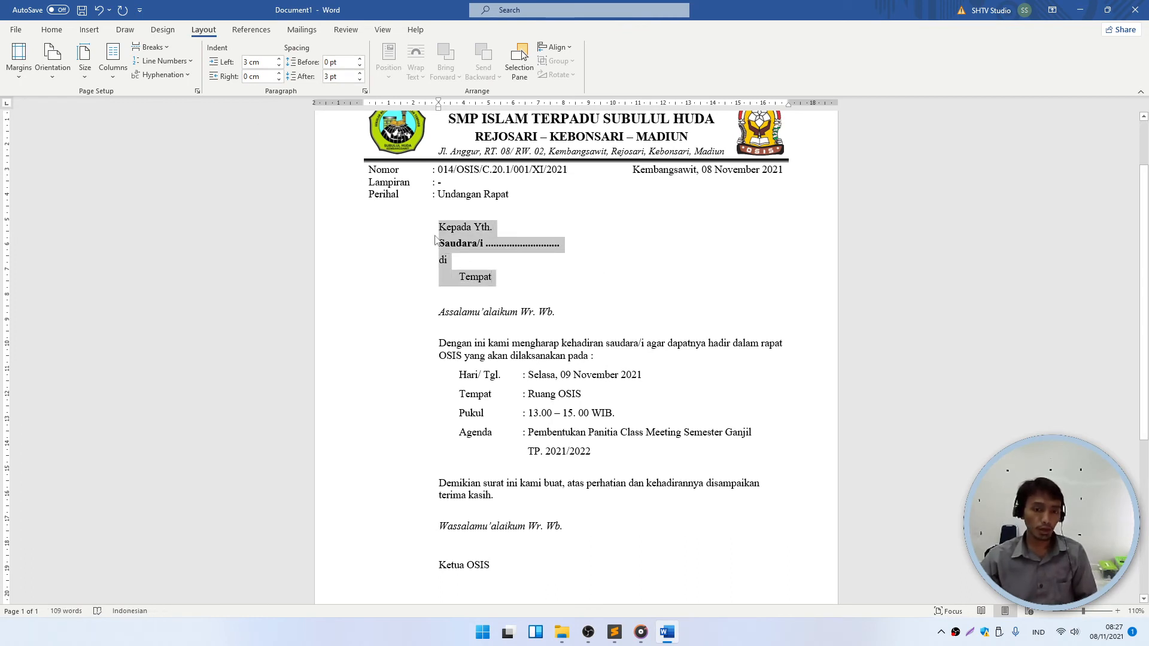
{"action": "left_click", "coordinate": [520, 258]}
- Delete the empty line above Wassalamu'alaikum and try 3, 12 and 0 pt after 'terima kasih.'
{"action": "scroll", "coordinate": [492, 306], "scroll_direction": "down", "scroll_amount": 3}
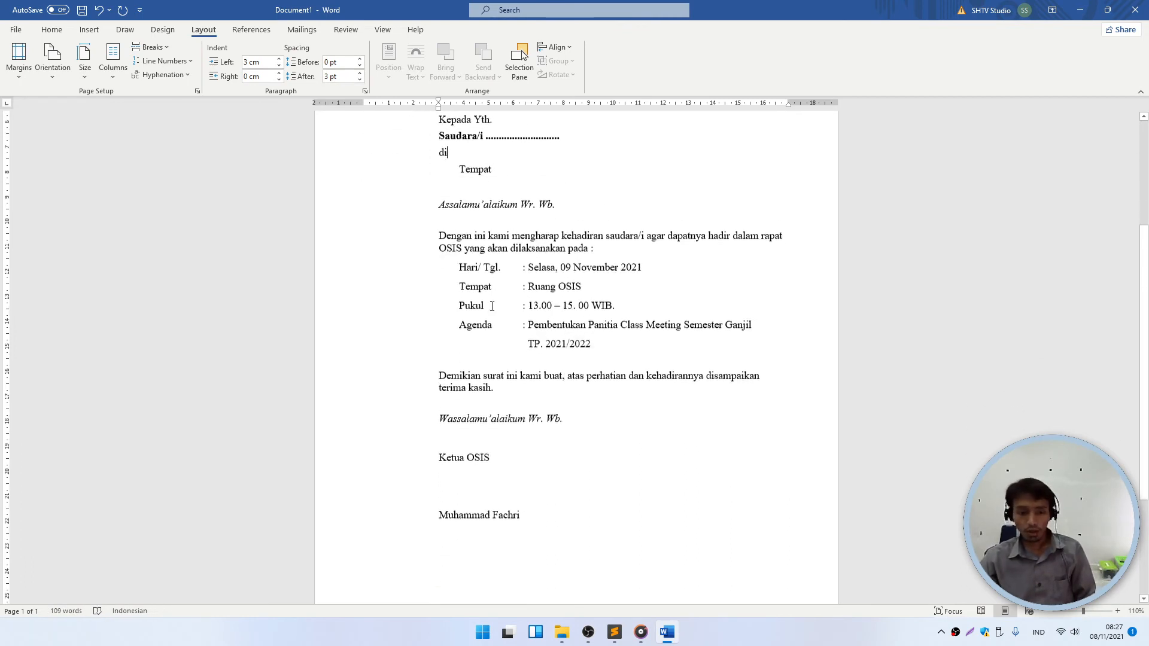
{"action": "left_click", "coordinate": [506, 346]}
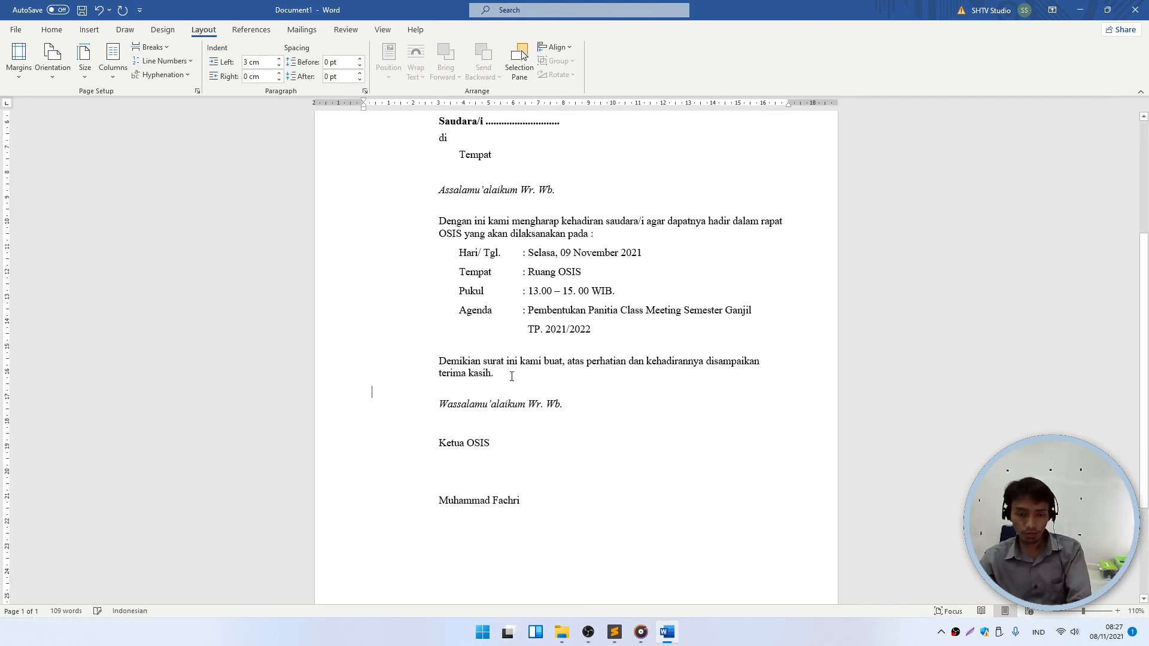
{"action": "key", "text": "BackSpace"}
{"action": "left_click", "coordinate": [344, 77]}
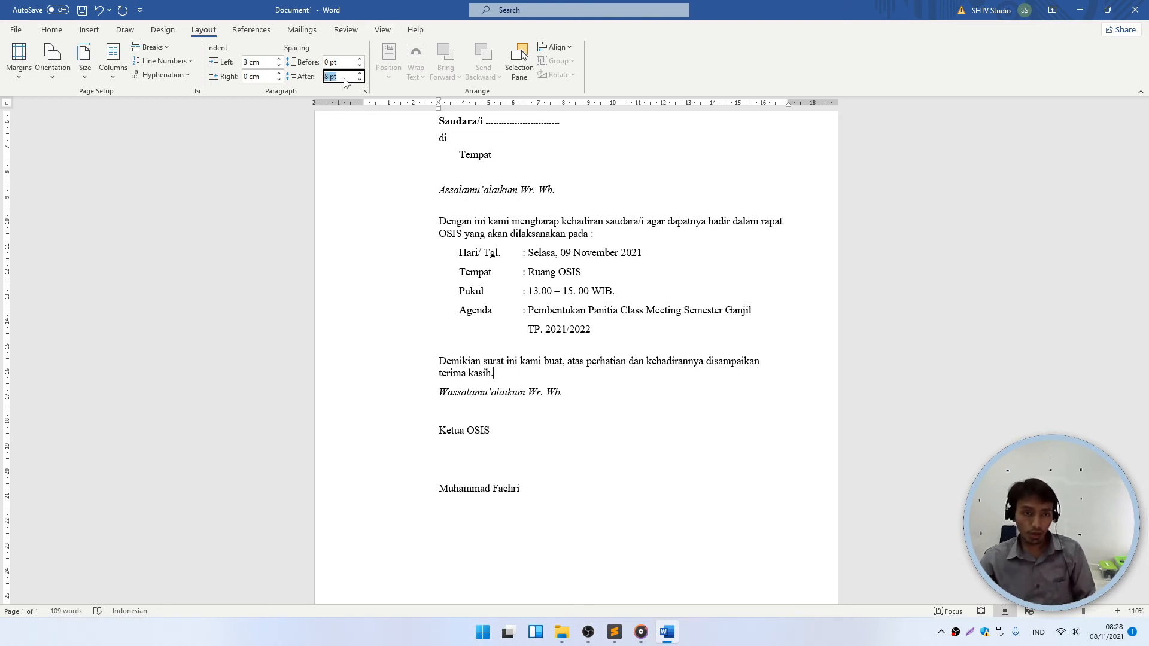
{"action": "type", "text": "3"}
{"action": "key", "text": "Return"}
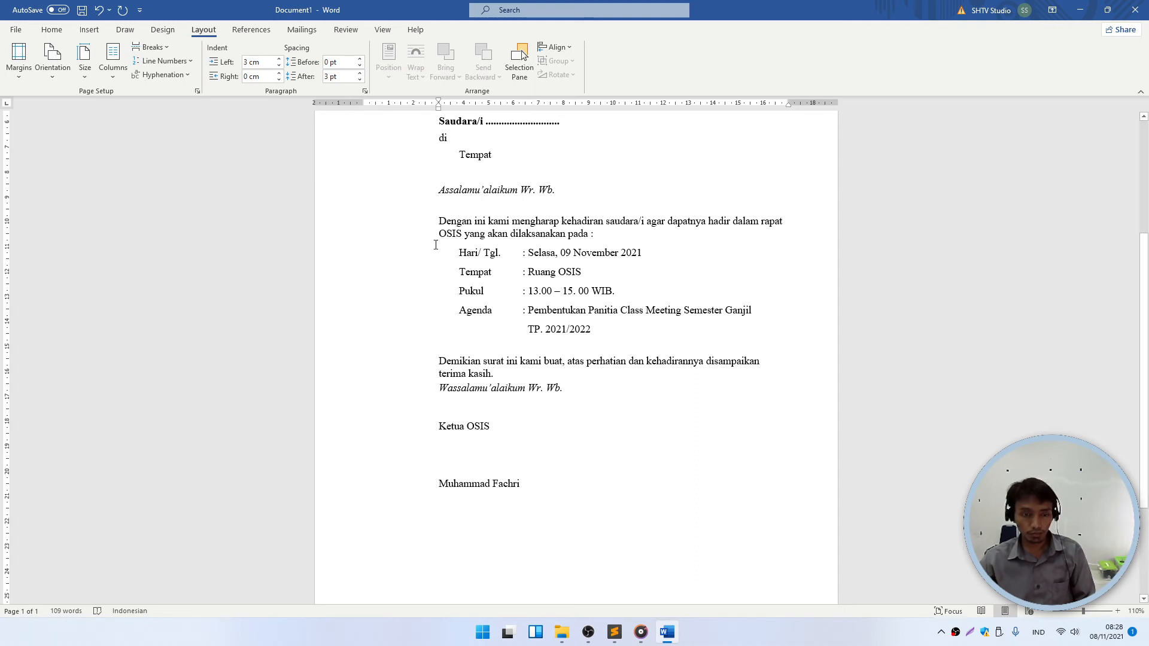
{"action": "left_click", "coordinate": [359, 74]}
{"action": "left_click", "coordinate": [359, 73]}
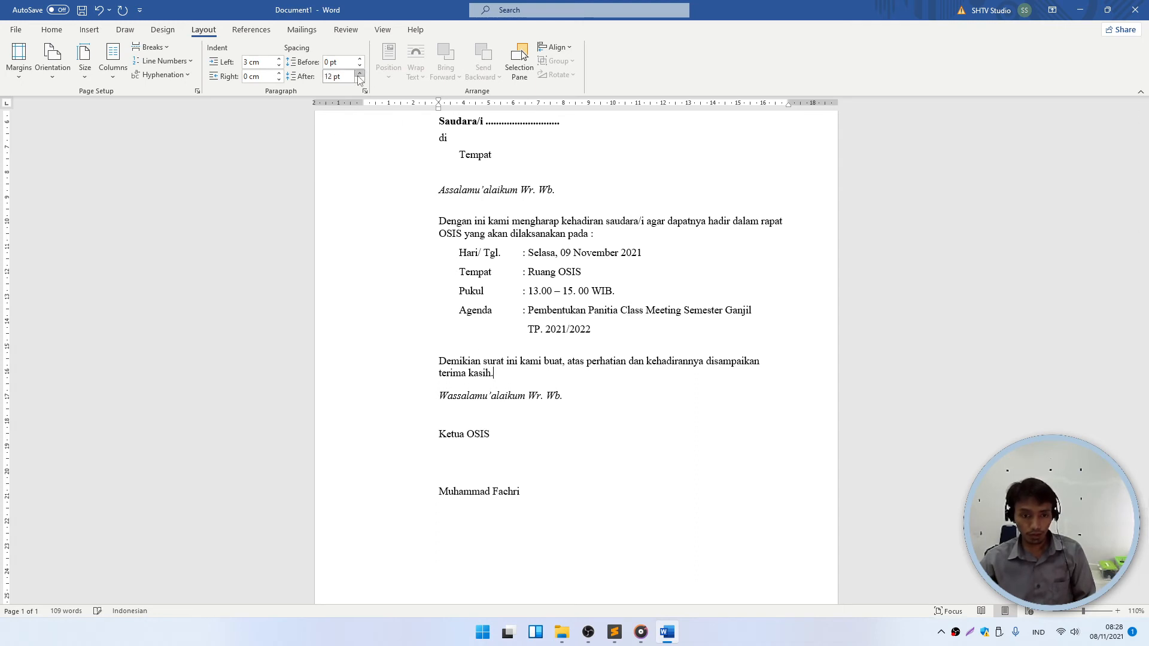
{"action": "left_click", "coordinate": [359, 79]}
{"action": "left_click", "coordinate": [359, 79]}
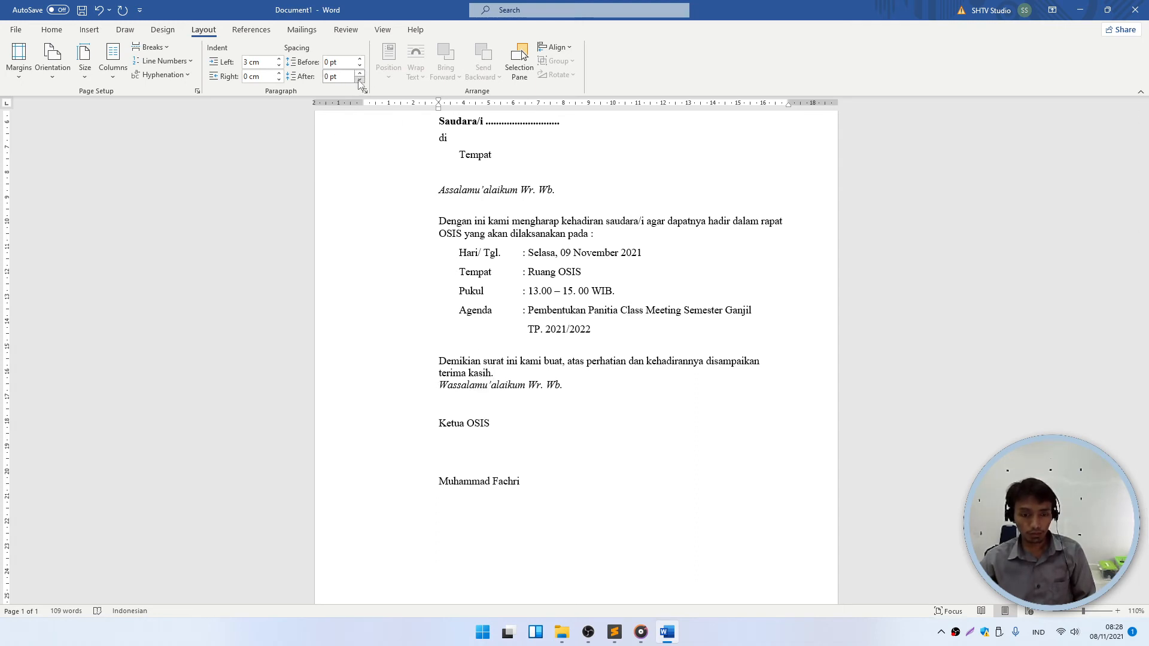
- Undo and redo the spacing edits, restoring the empty line before Wassalamu'alaikum
{"action": "left_click", "coordinate": [51, 30]}
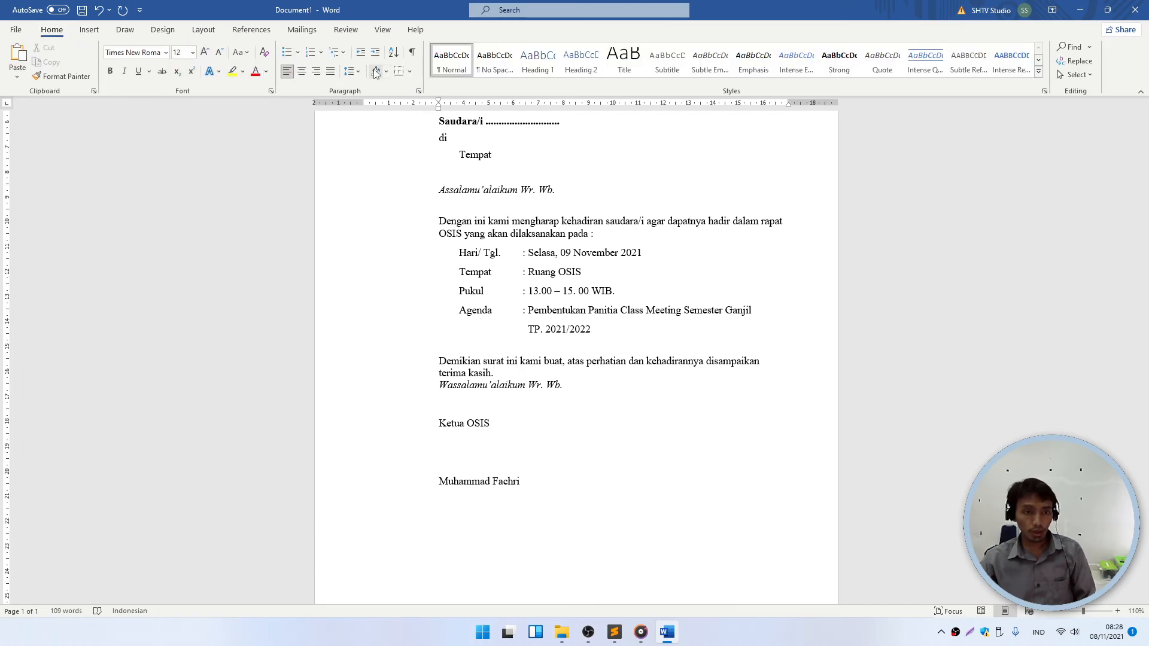
{"action": "left_click", "coordinate": [352, 71]}
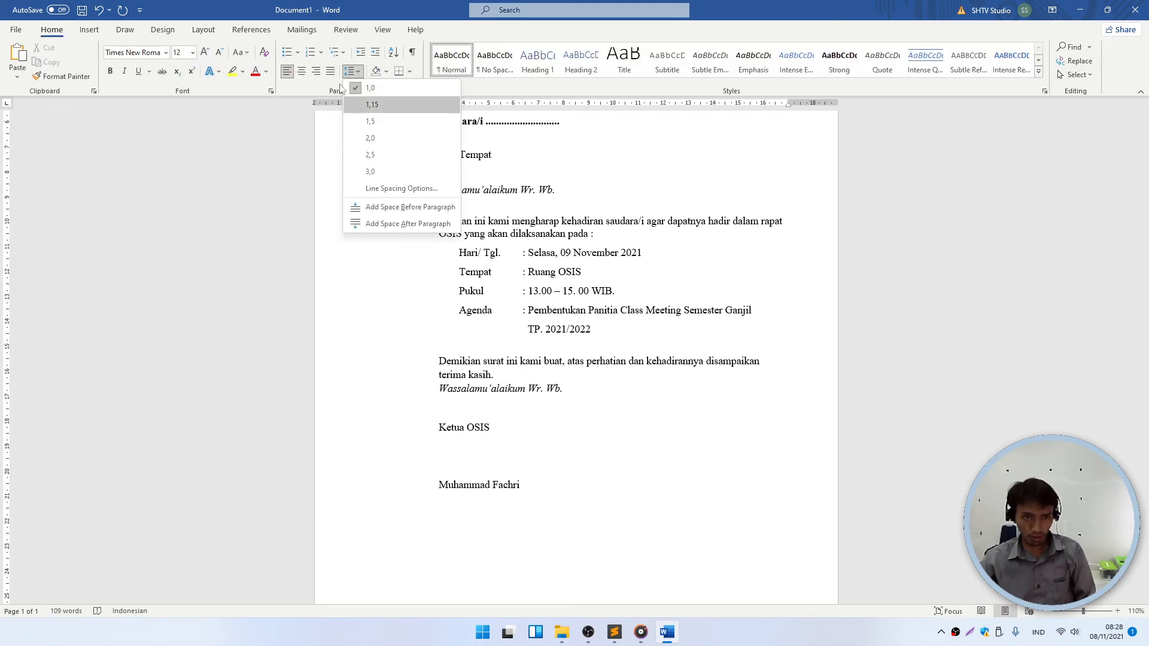
{"action": "left_click", "coordinate": [203, 29]}
{"action": "scroll", "coordinate": [512, 326], "scroll_direction": "up", "scroll_amount": 5}
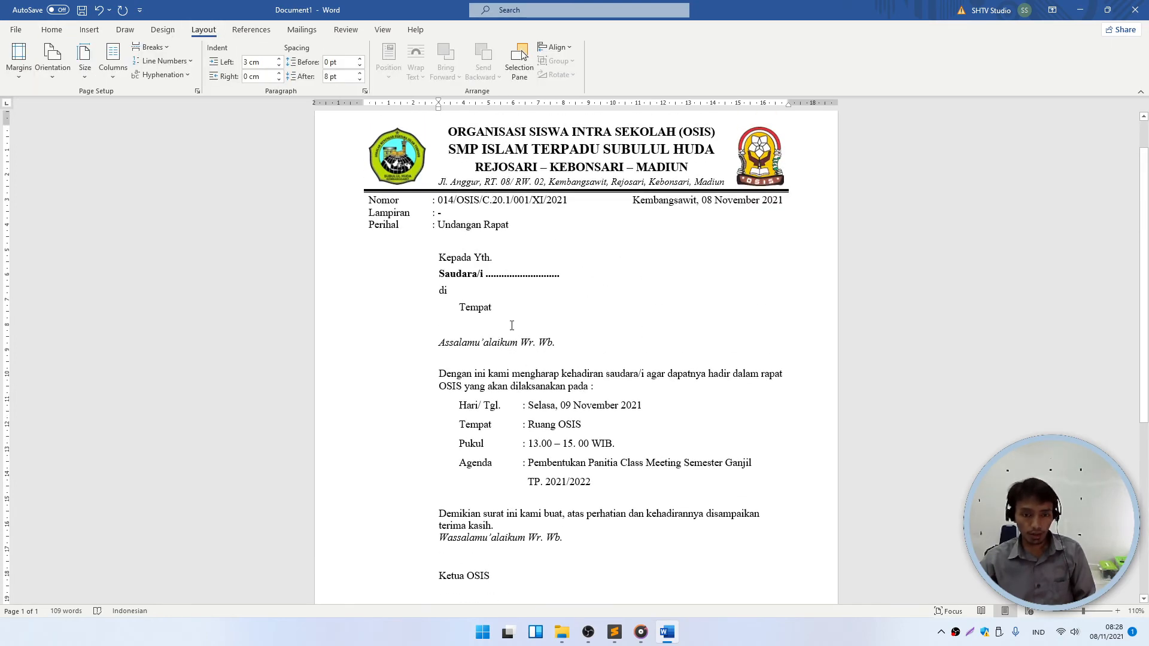
{"action": "left_click", "coordinate": [549, 343]}
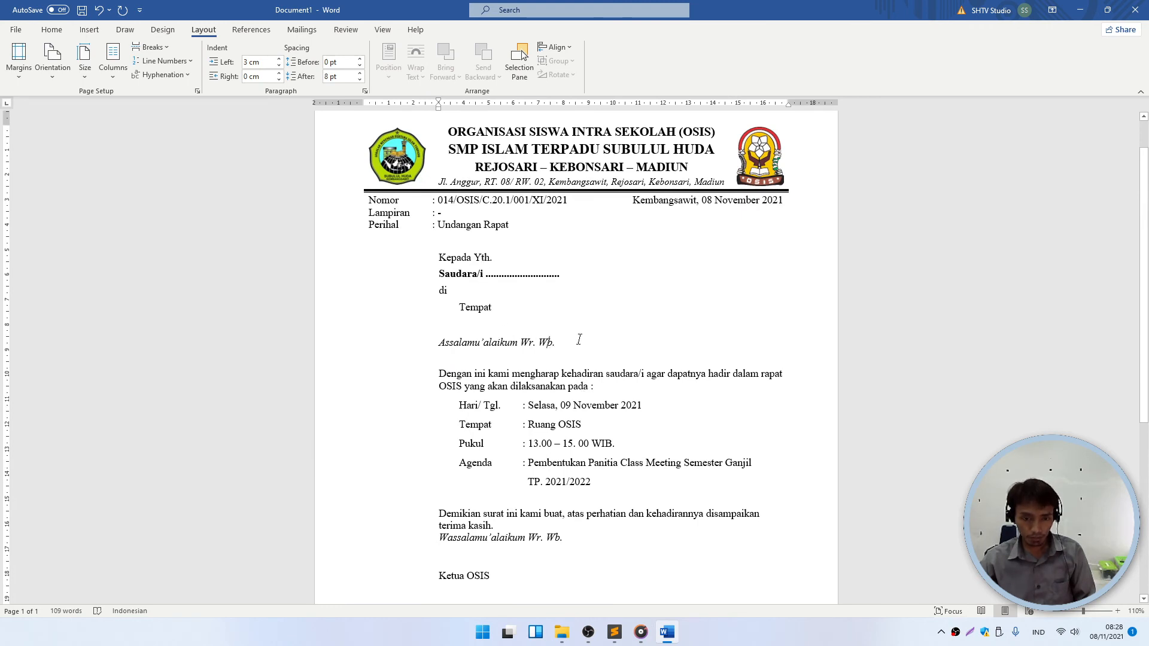
{"action": "key", "text": "ctrl+z"}
{"action": "key", "text": "ctrl+z"}
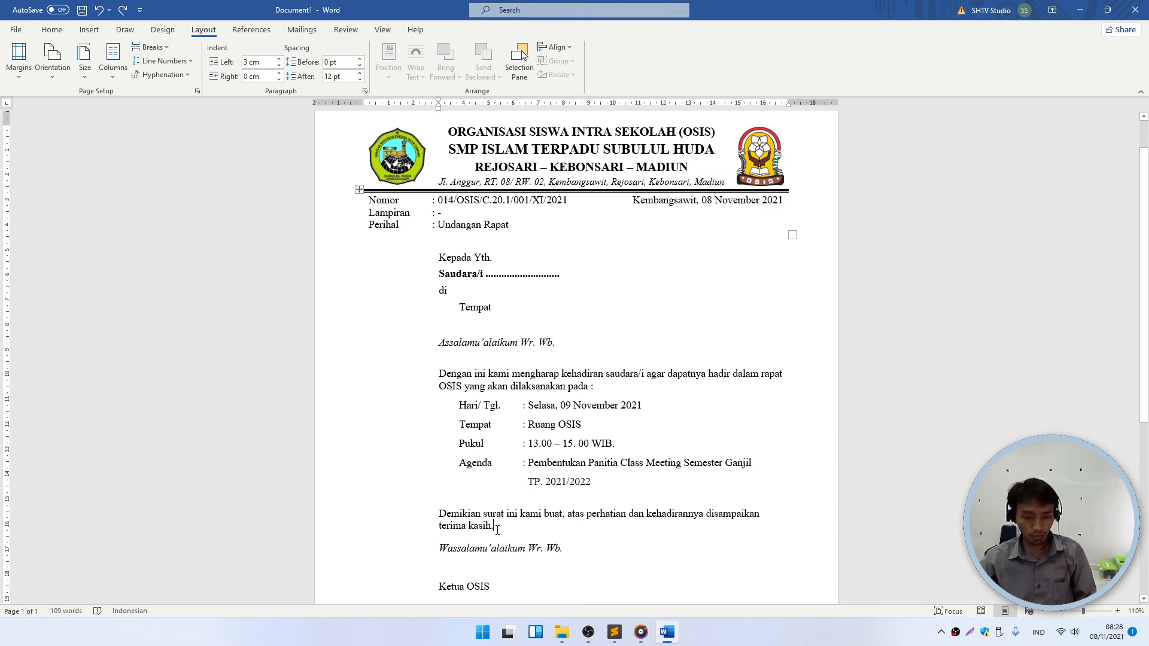
{"action": "key", "text": "ctrl+y"}
{"action": "key", "text": "ctrl+y"}
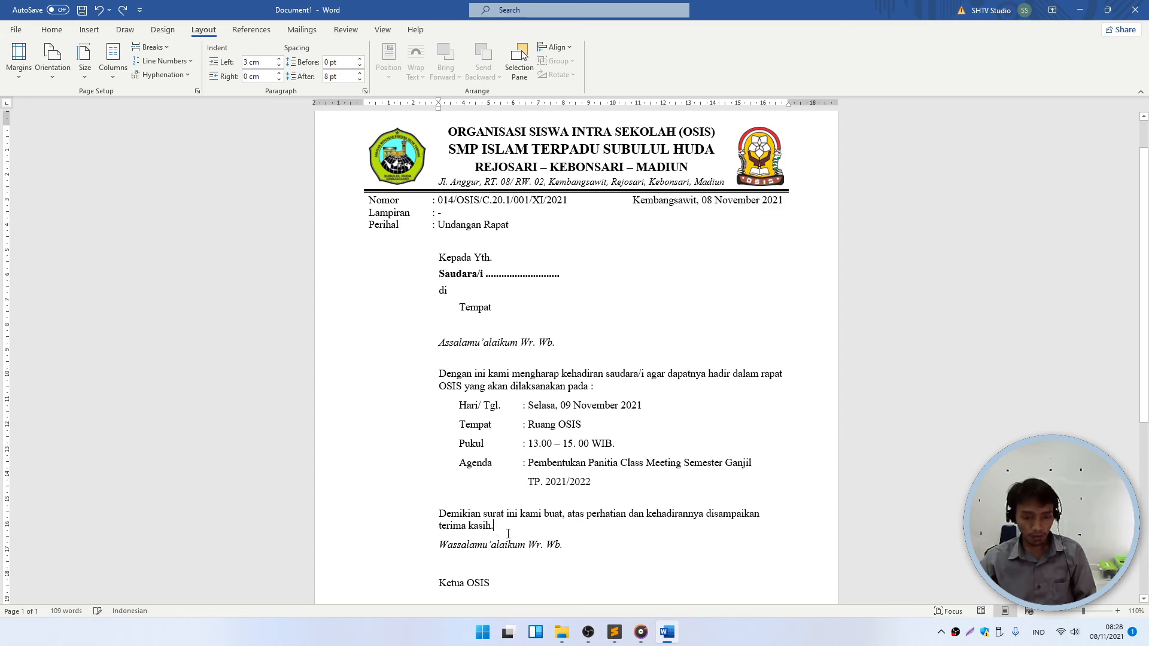
{"action": "key", "text": "ctrl+z"}
{"action": "left_click", "coordinate": [520, 514]}
{"action": "scroll", "coordinate": [525, 493], "scroll_direction": "down", "scroll_amount": 3}
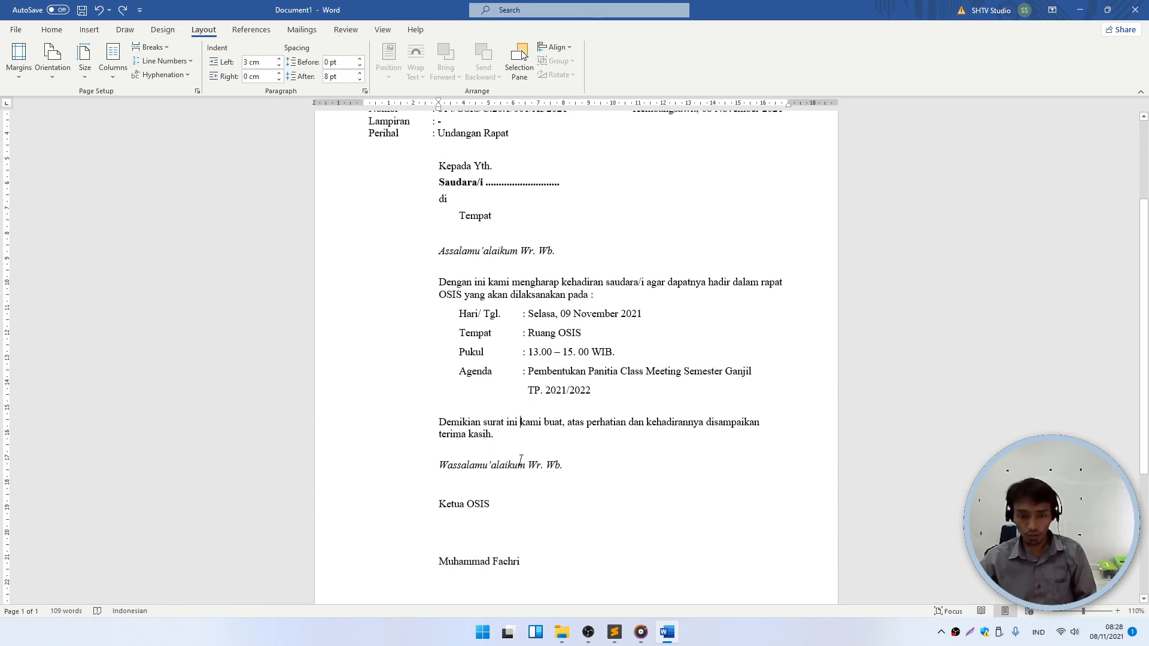
{"action": "scroll", "coordinate": [520, 459], "scroll_direction": "down", "scroll_amount": 3, "text": "ctrl"}
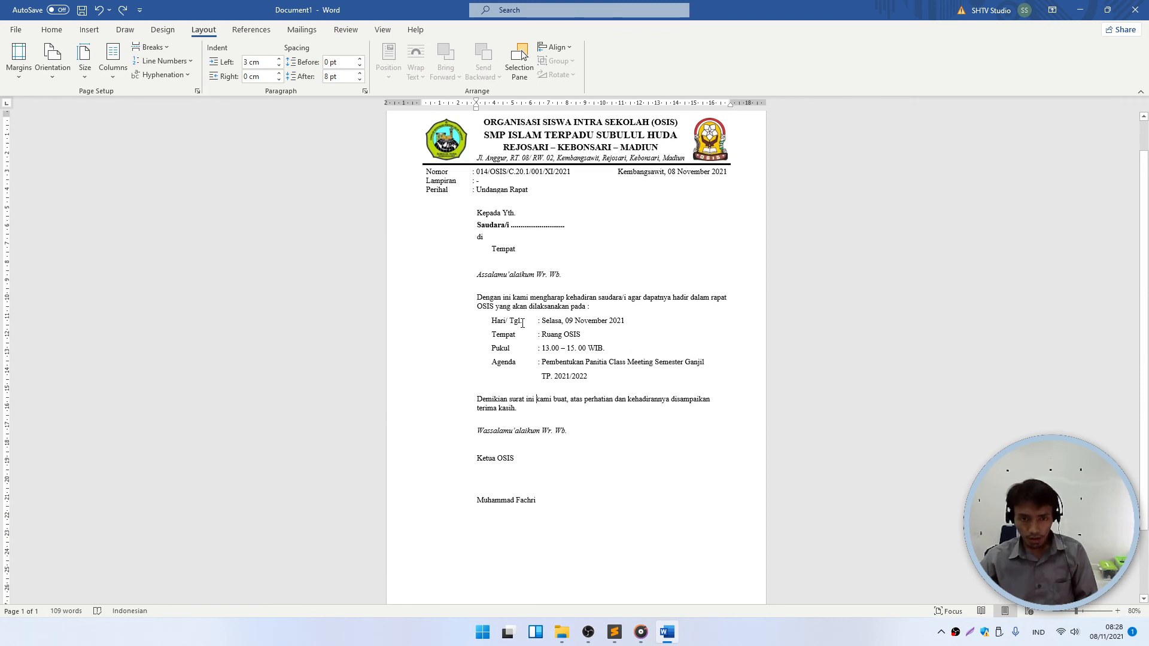
- Check the line spacing options on the blank line above 'Dengan ini' without changing anything
{"action": "left_click", "coordinate": [513, 249]}
{"action": "key", "text": "Up"}
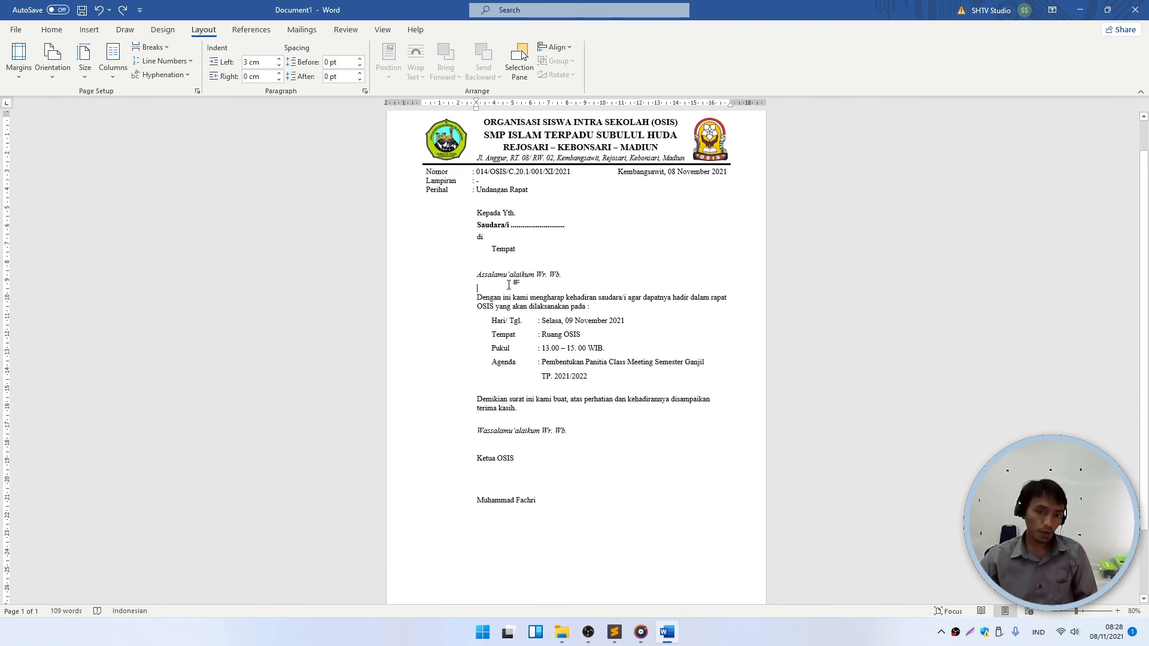
{"action": "scroll", "coordinate": [504, 282], "scroll_direction": "up", "scroll_amount": 2}
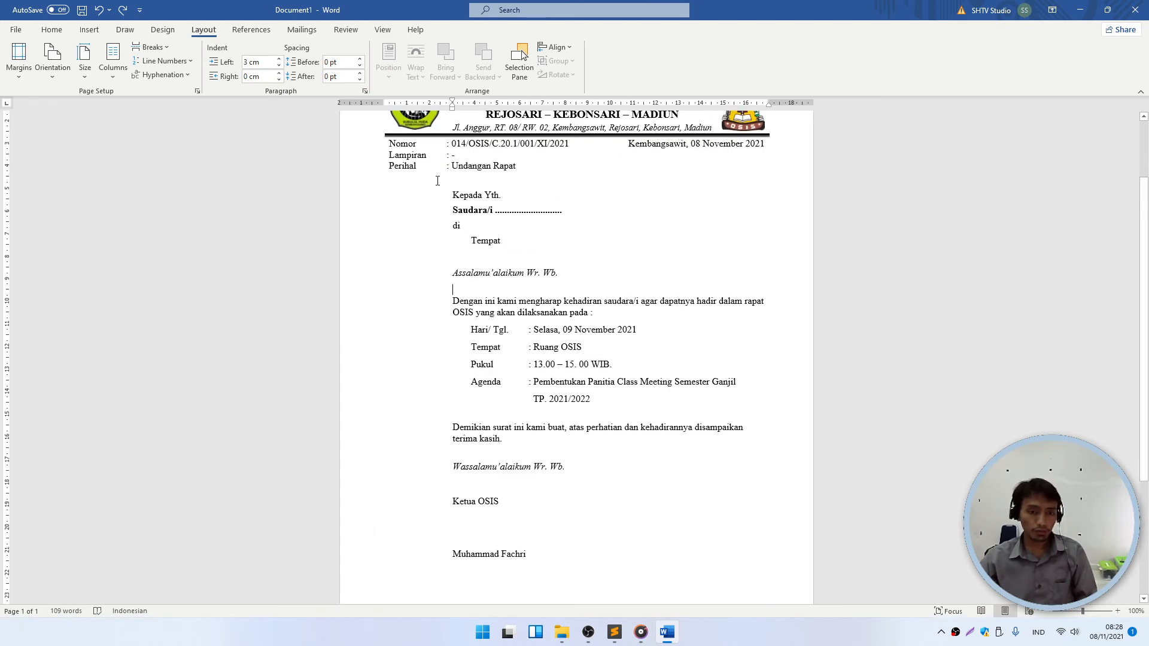
{"action": "left_click", "coordinate": [455, 288]}
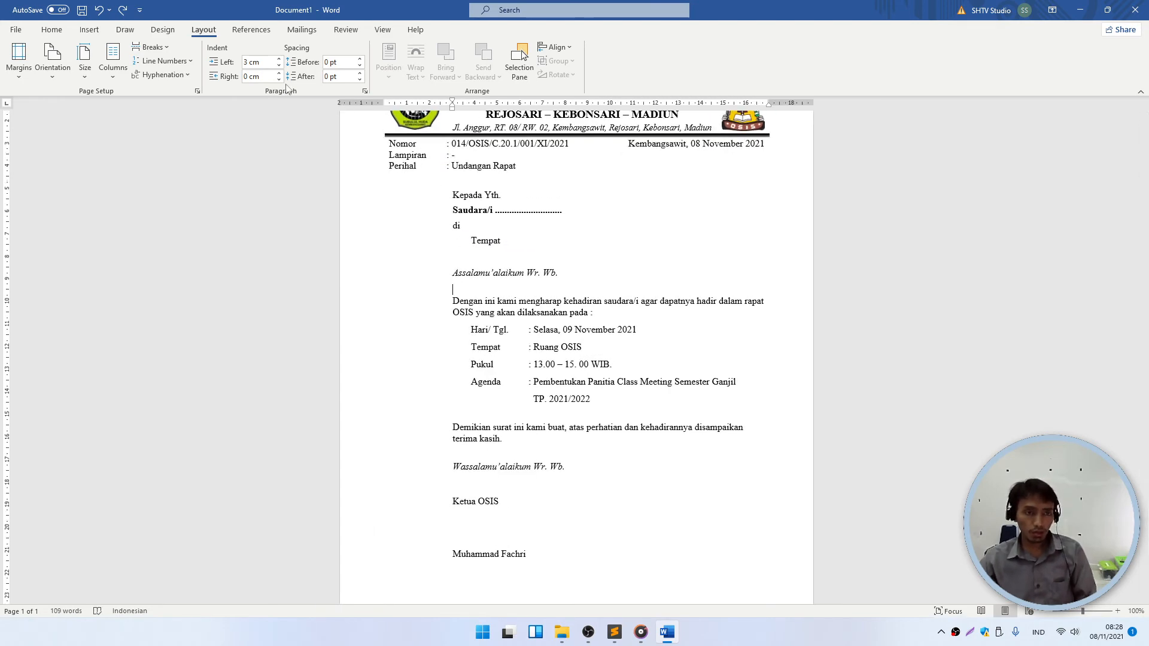
{"action": "left_click", "coordinate": [52, 29]}
{"action": "left_click", "coordinate": [358, 75]}
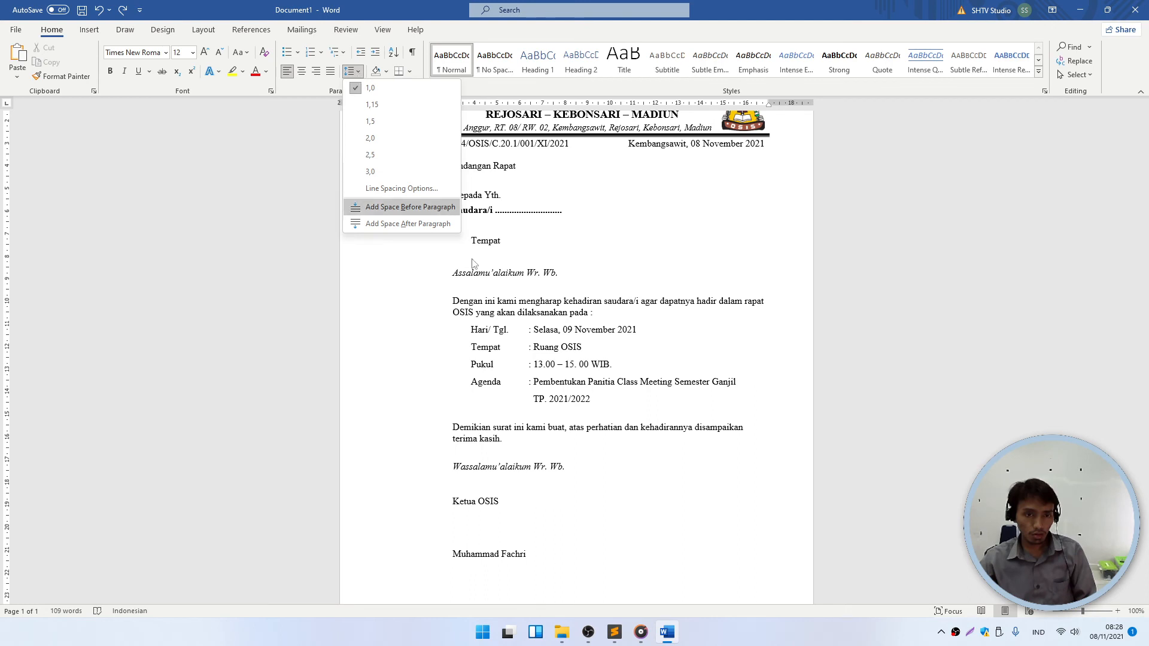
{"action": "left_click", "coordinate": [487, 273]}
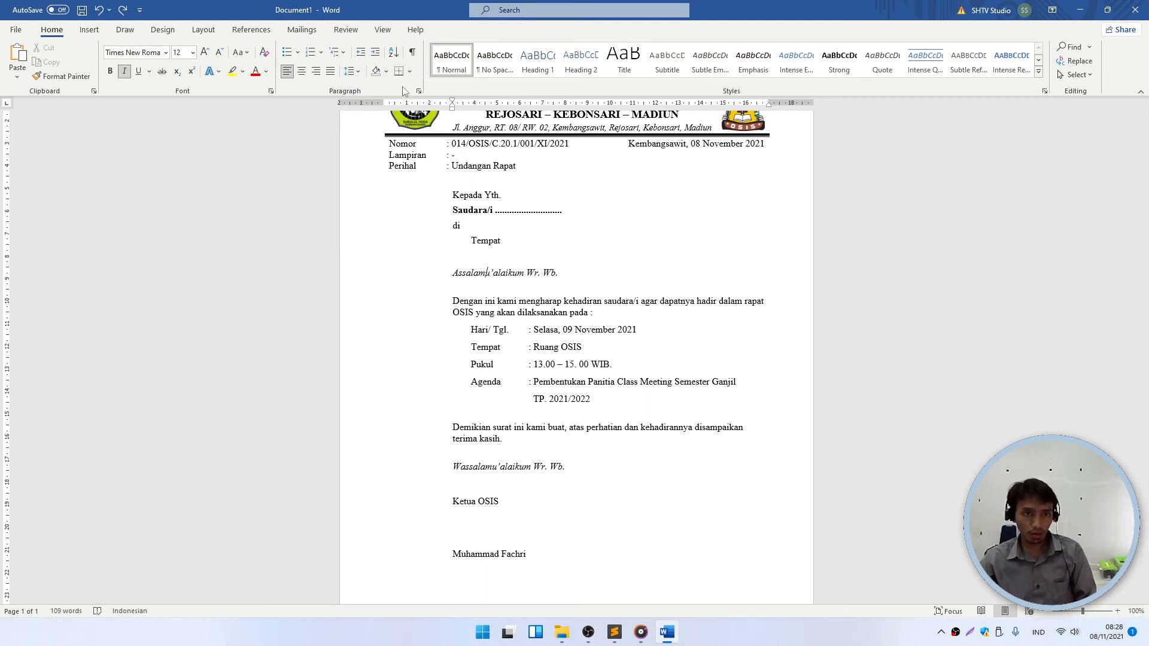
{"action": "left_click", "coordinate": [354, 72]}
{"action": "left_click", "coordinate": [480, 273]}
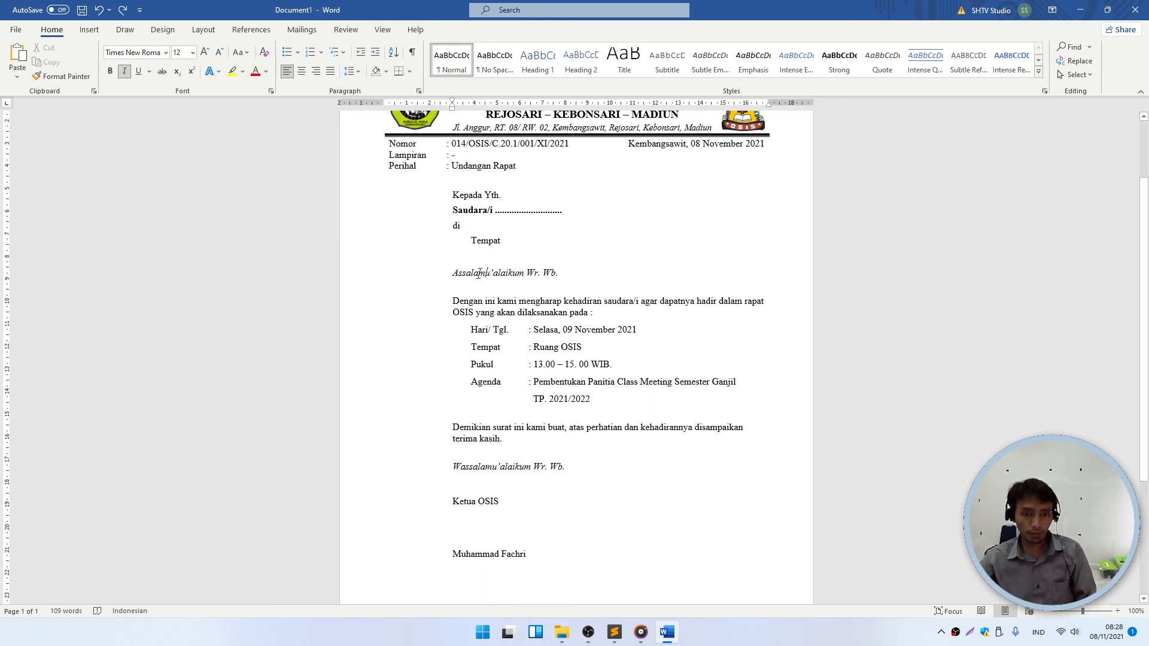
- Set the greeting's Spacing After to 3 pt, then to 0 pt
{"action": "left_click_drag", "start_coordinate": [453, 273], "coordinate": [538, 274]}
{"action": "left_click", "coordinate": [204, 29]}
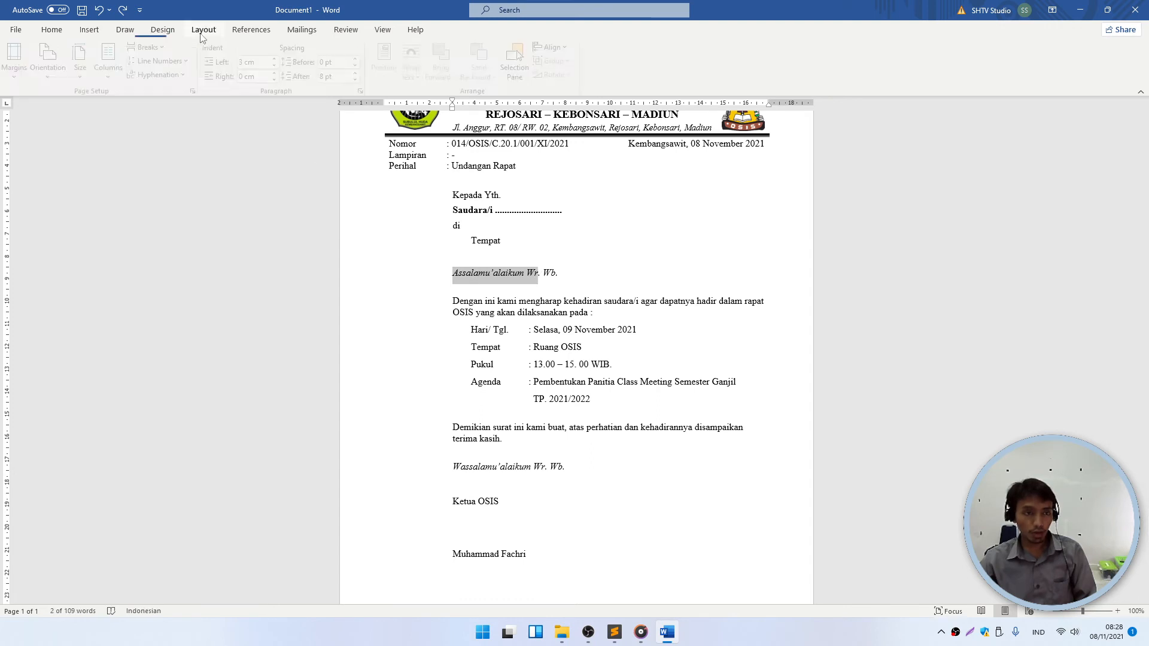
{"action": "left_click", "coordinate": [347, 76]}
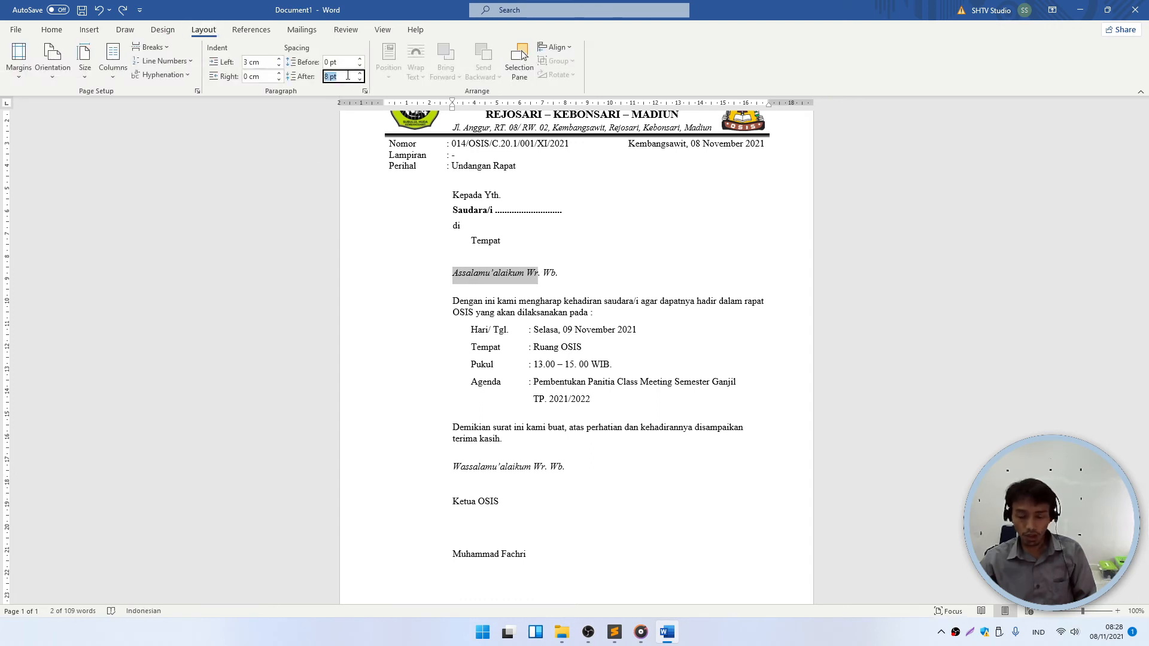
{"action": "type", "text": "3"}
{"action": "key", "text": "Return"}
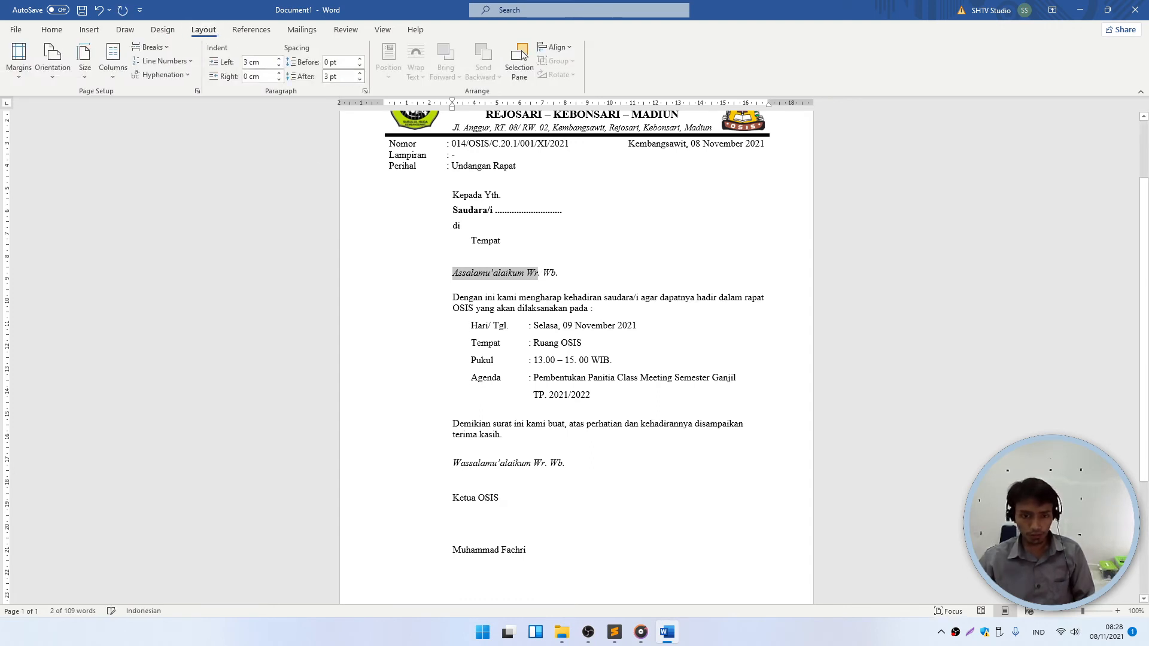
{"action": "left_click_drag", "start_coordinate": [563, 274], "coordinate": [448, 273]}
{"action": "left_click", "coordinate": [338, 78]}
{"action": "type", "text": "0"}
{"action": "key", "text": "Return"}
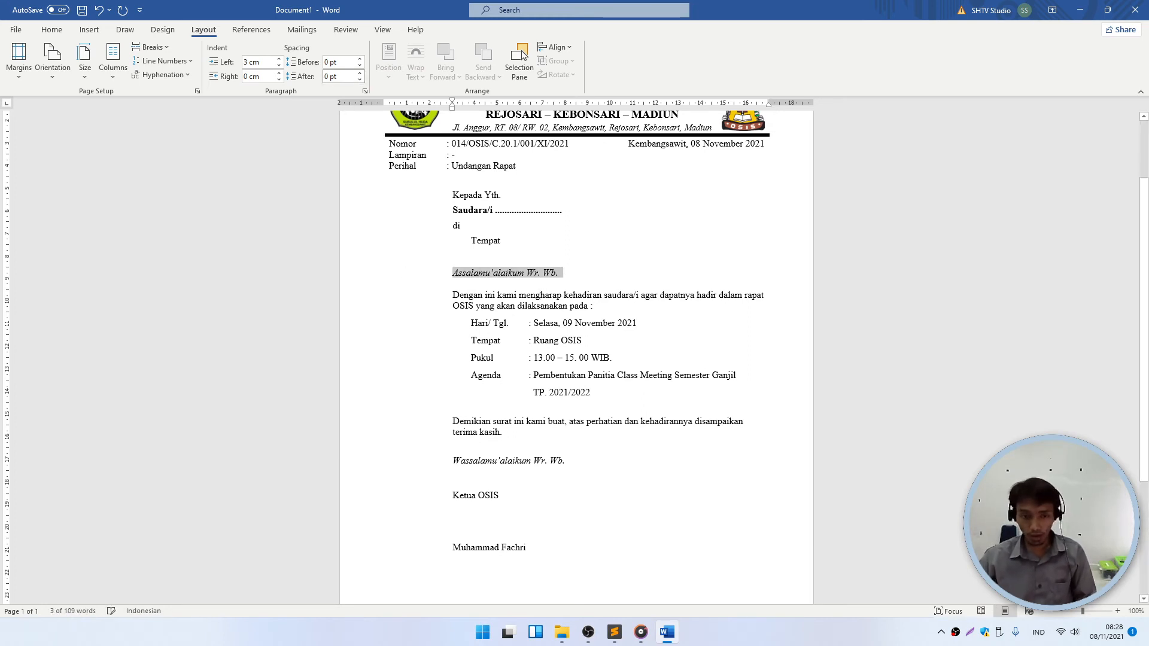
{"action": "left_click", "coordinate": [613, 357]}
{"action": "left_click", "coordinate": [602, 413]}
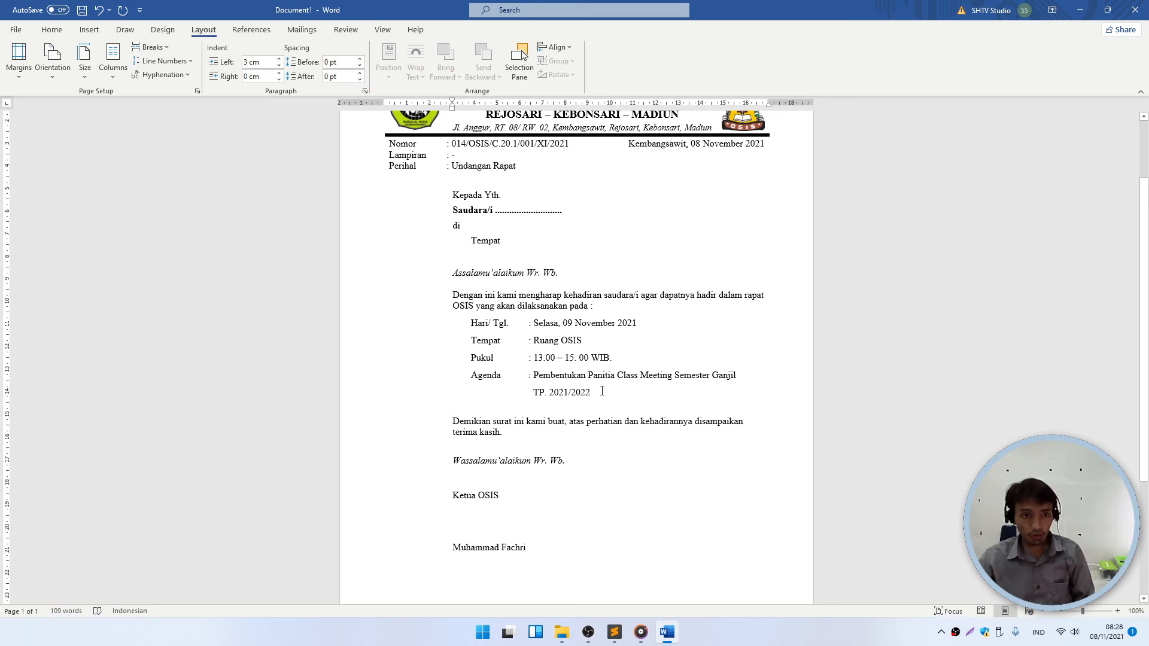
- Set Spacing After to 0 pt on the 'TP. 2021/2022' agenda line
{"action": "left_click", "coordinate": [602, 392]}
{"action": "left_click", "coordinate": [335, 76]}
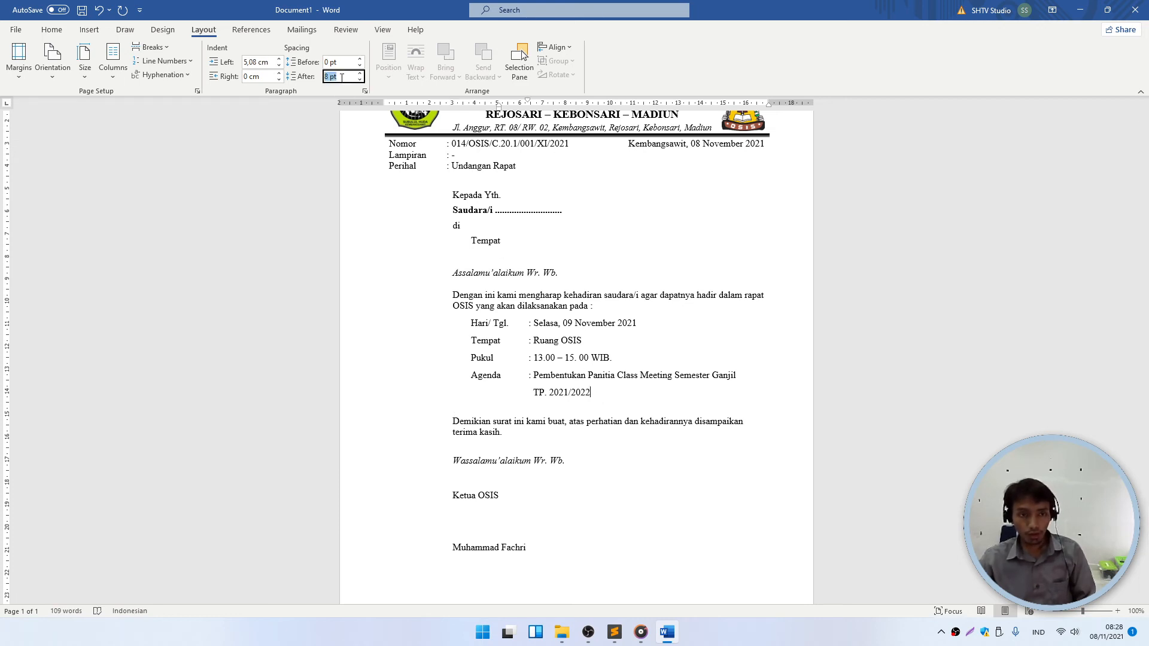
{"action": "type", "text": "0"}
{"action": "key", "text": "Return"}
{"action": "left_click", "coordinate": [594, 407]}
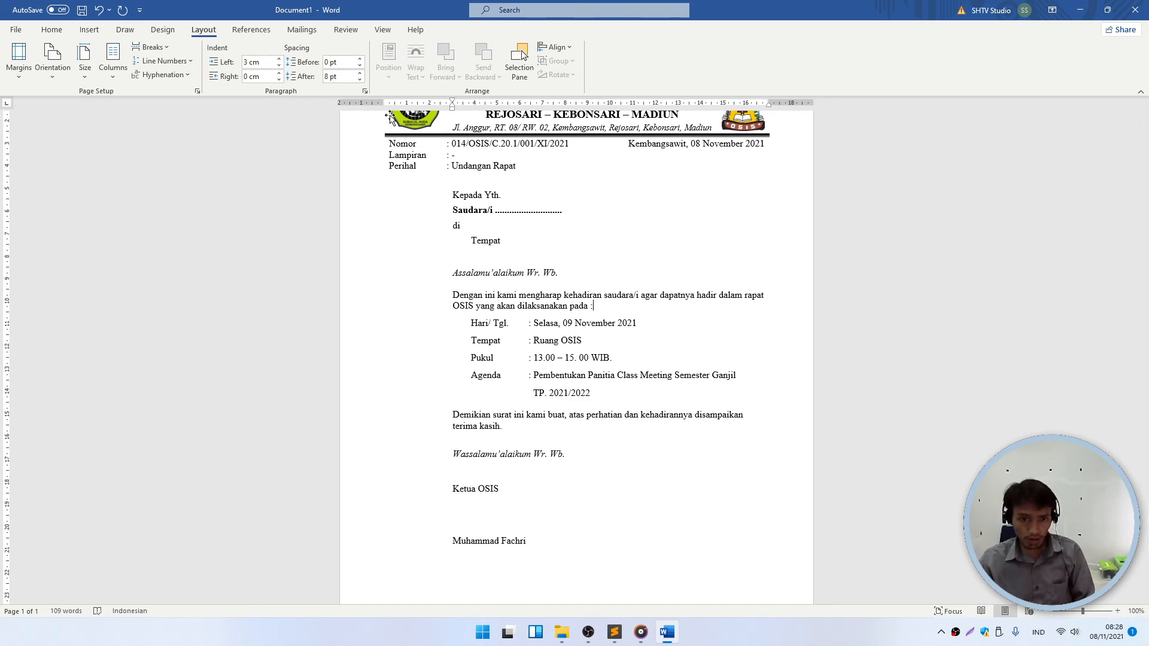
- Increase space after the 'Dengan ini' paragraph and edit the Demikian closing paragraph's spacing
{"action": "left_click", "coordinate": [575, 320]}
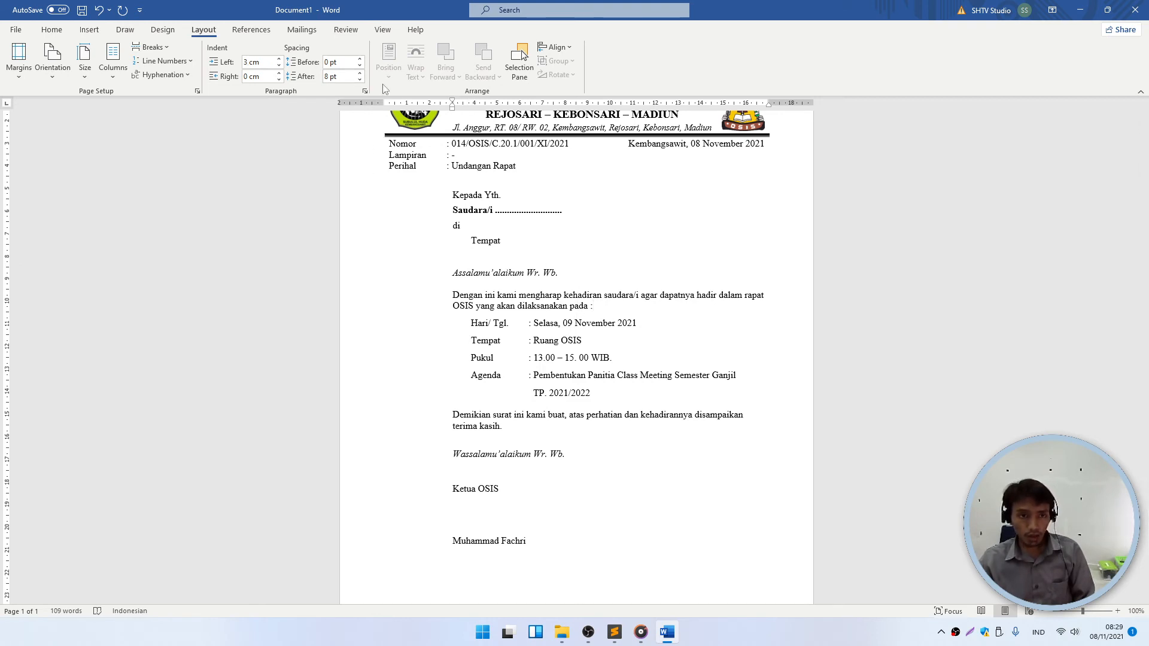
{"action": "left_click", "coordinate": [359, 74]}
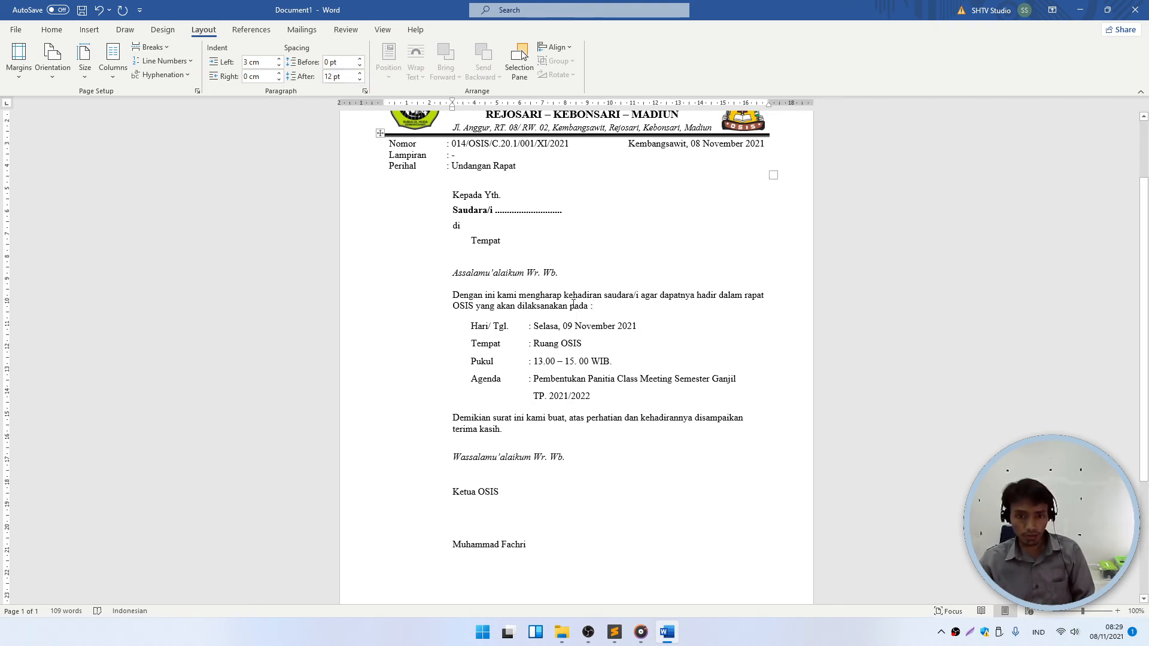
{"action": "left_click", "coordinate": [487, 445]}
{"action": "left_click", "coordinate": [515, 429]}
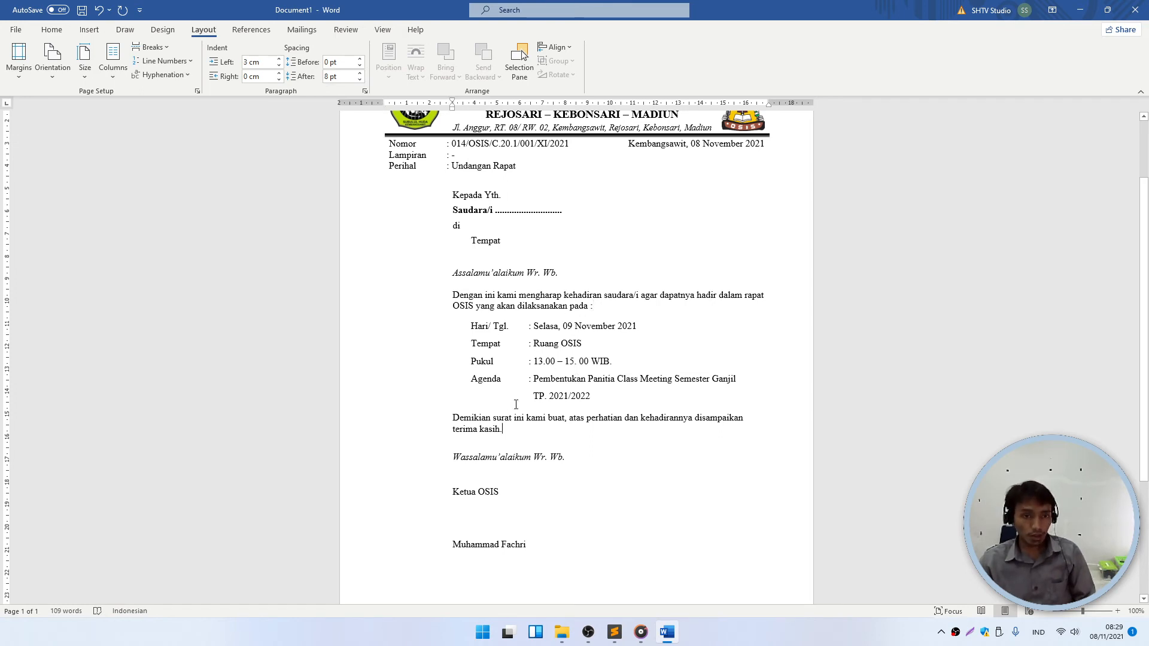
{"action": "left_click", "coordinate": [348, 77]}
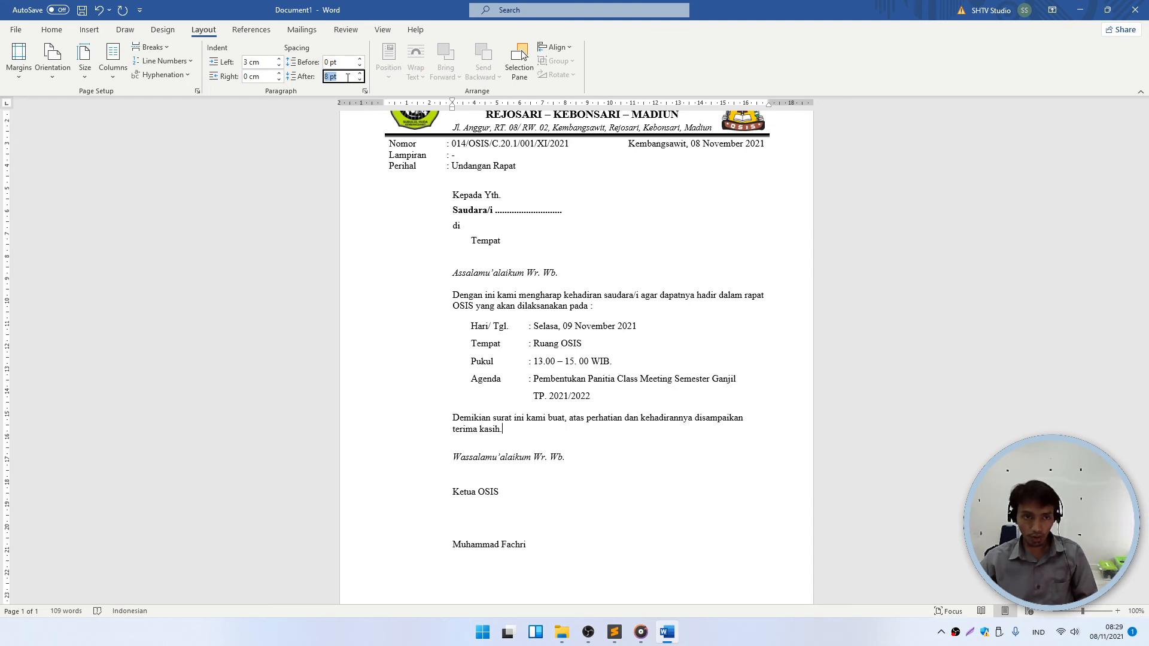
{"action": "left_click", "coordinate": [649, 336]}
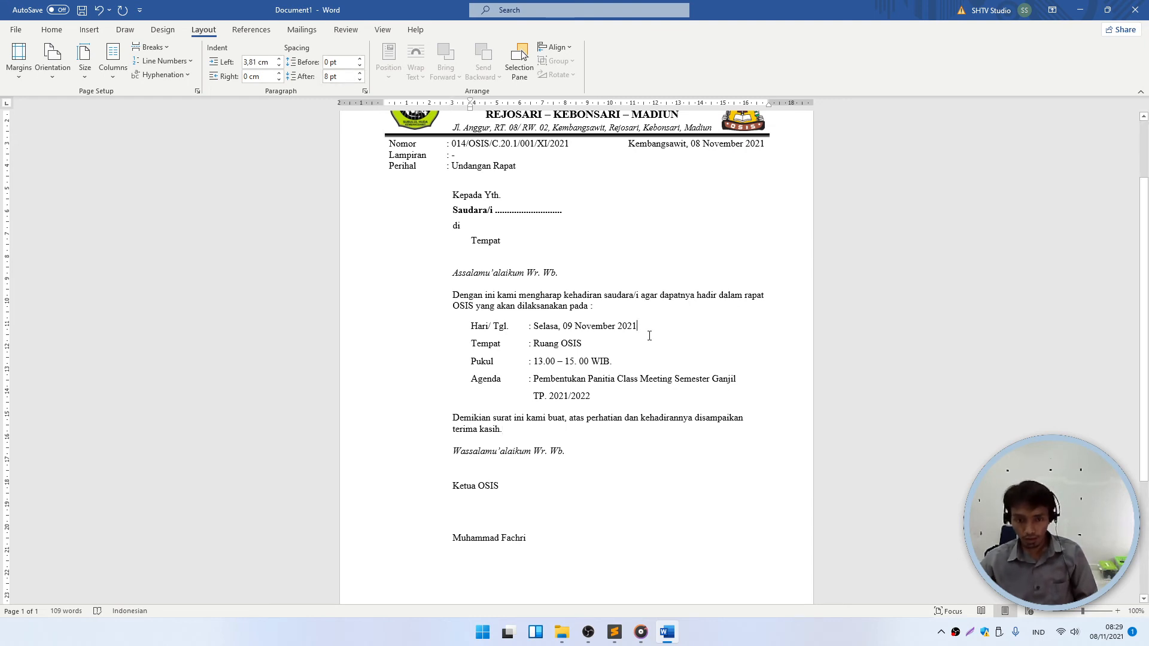
- Set the date line's Spacing After to 0 pt, then undo and redo the change
{"action": "scroll", "coordinate": [533, 421], "scroll_direction": "down", "scroll_amount": 1}
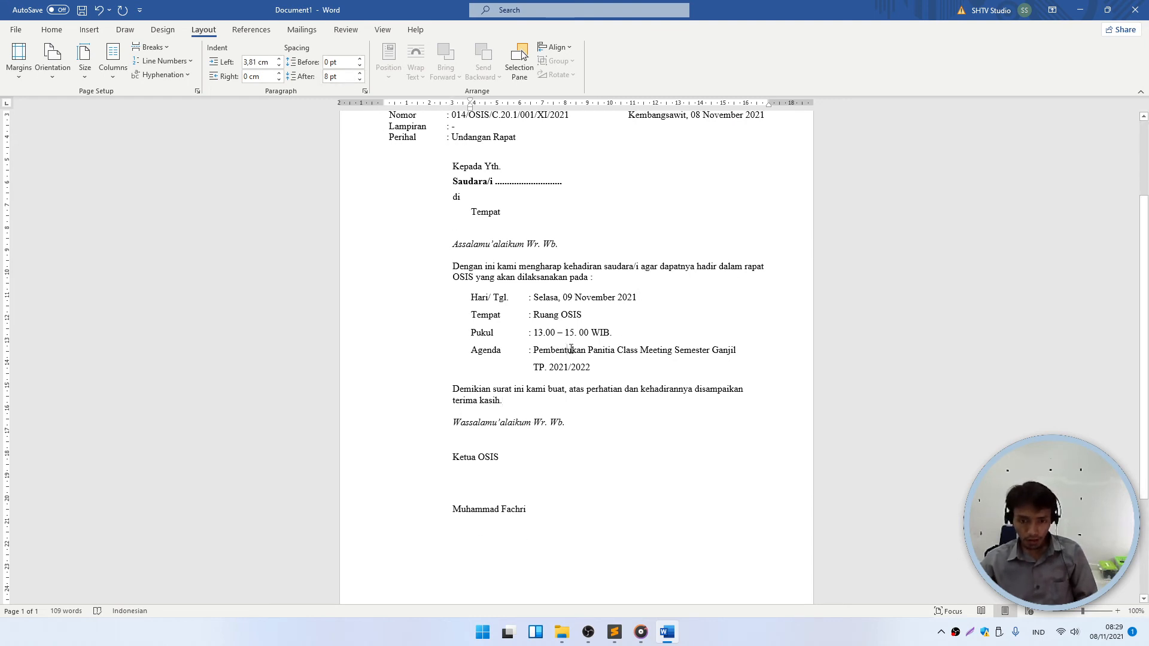
{"action": "left_click", "coordinate": [342, 80]}
{"action": "type", "text": "0"}
{"action": "key", "text": "Return"}
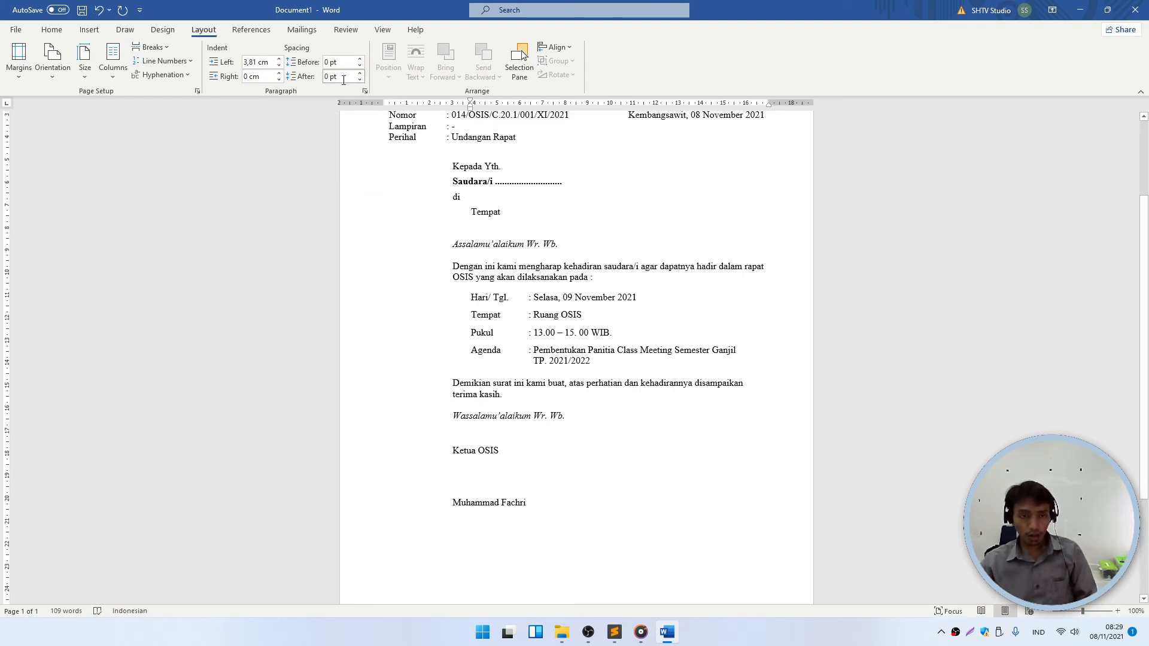
{"action": "key", "text": "ctrl+z"}
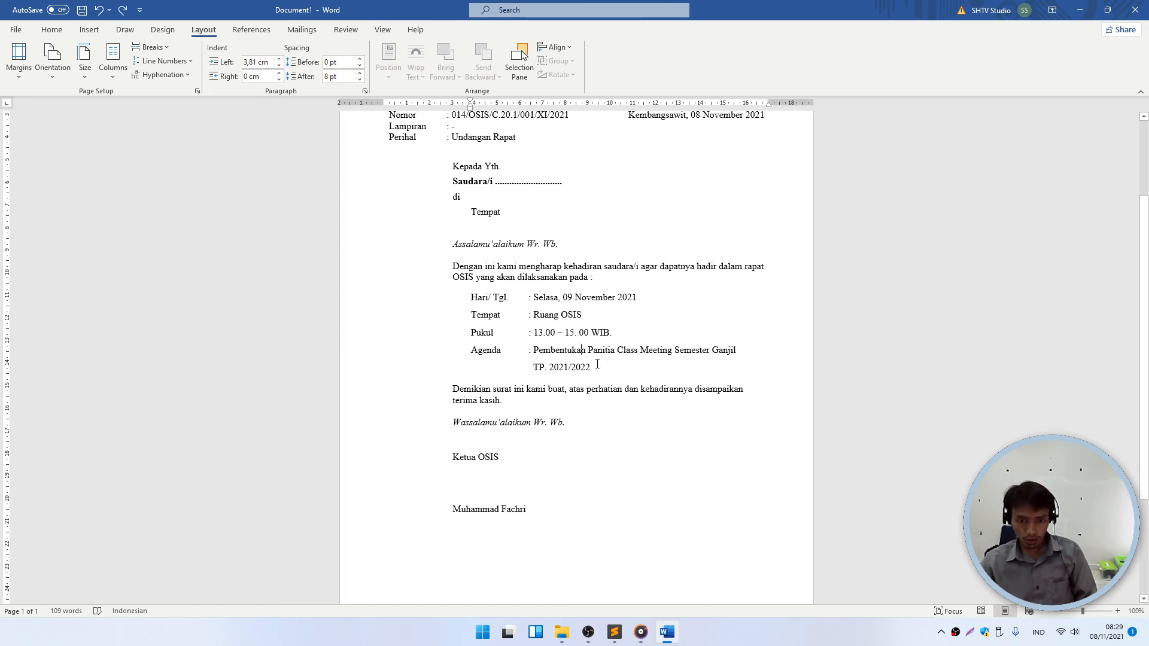
{"action": "key", "text": "ctrl+y"}
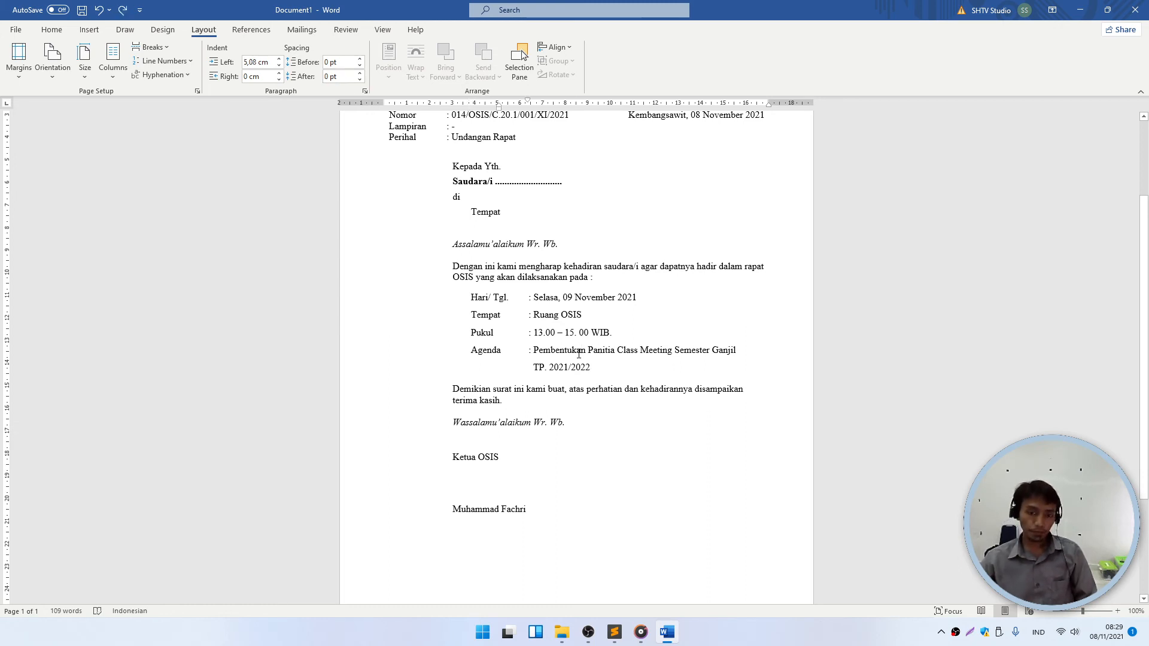
{"action": "scroll", "coordinate": [546, 423], "scroll_direction": "down", "scroll_amount": 3}
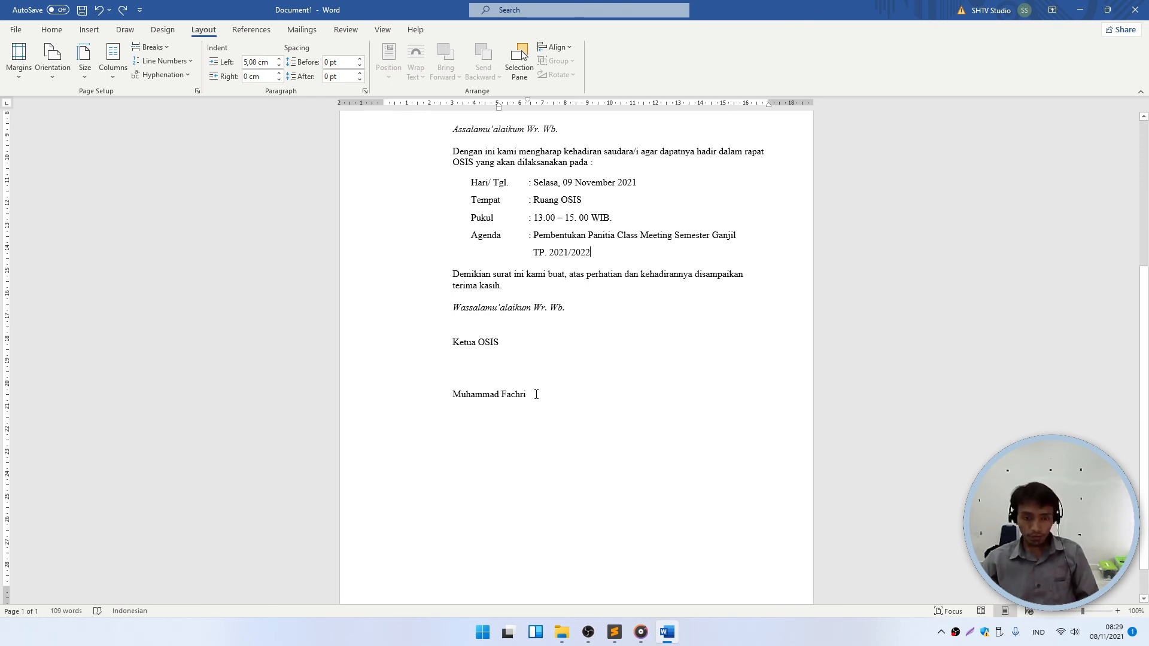
- Indent the Ketua OSIS signature lines twice with Ctrl+M to move them right
{"action": "left_click_drag", "start_coordinate": [536, 394], "coordinate": [451, 341]}
{"action": "key", "text": "ctrl+m"}
{"action": "key", "text": "ctrl+m"}
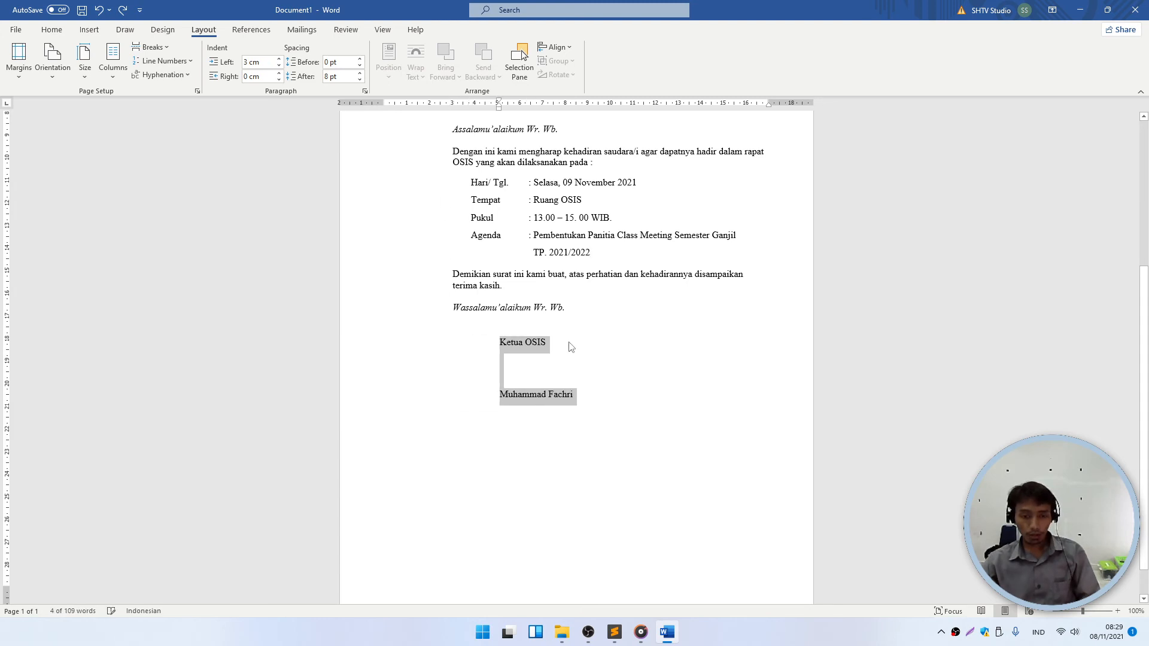
{"action": "key", "text": "ctrl+m"}
{"action": "key", "text": "ctrl+m"}
{"action": "key", "text": "ctrl+m"}
{"action": "key", "text": "ctrl+m"}
{"action": "key", "text": "ctrl+m"}
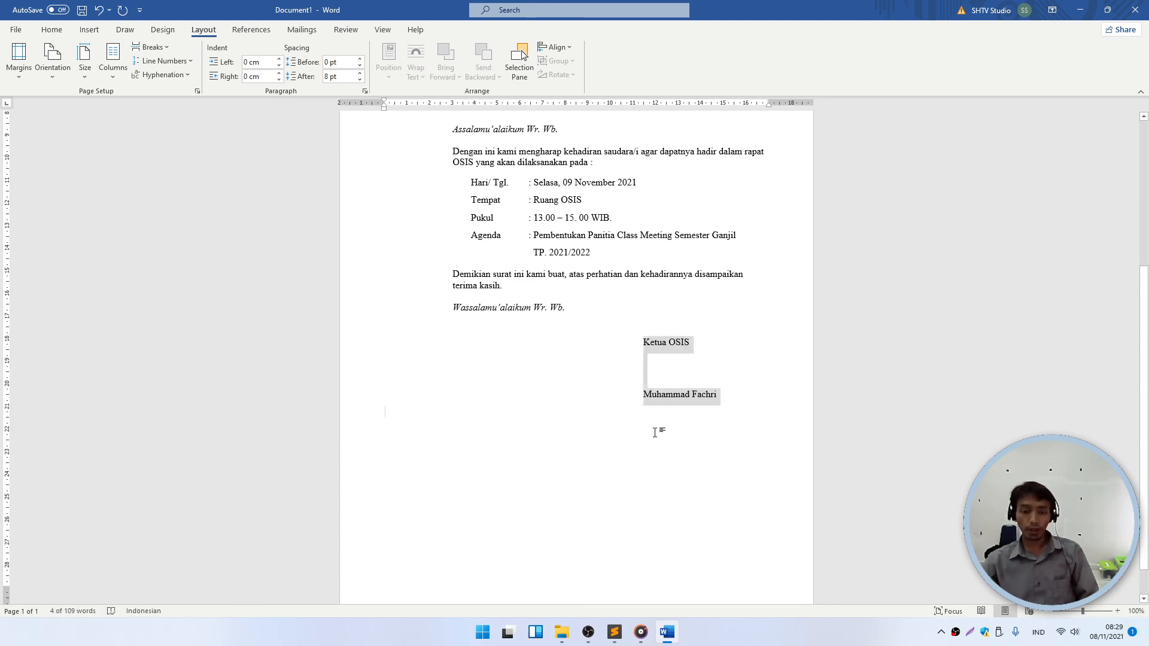
{"action": "left_click", "coordinate": [654, 432]}
- Make the chairperson's name in the signature bold
{"action": "left_click_drag", "start_coordinate": [721, 403], "coordinate": [645, 398]}
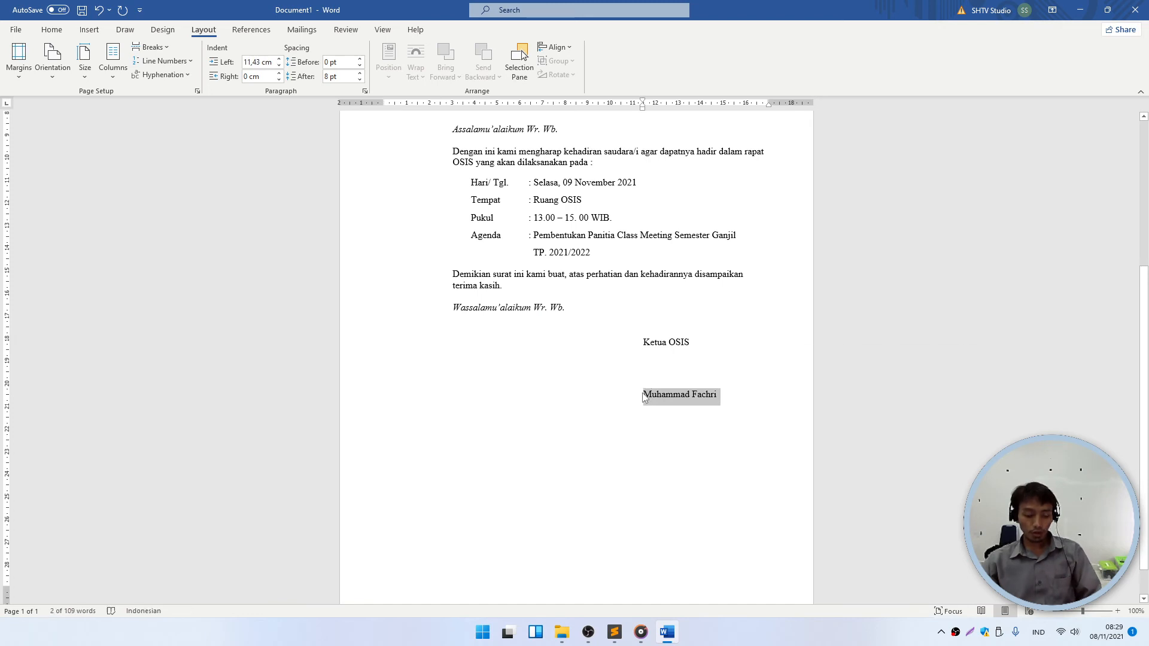
{"action": "left_click", "coordinate": [52, 30]}
{"action": "left_click", "coordinate": [111, 73]}
{"action": "left_click", "coordinate": [574, 298]}
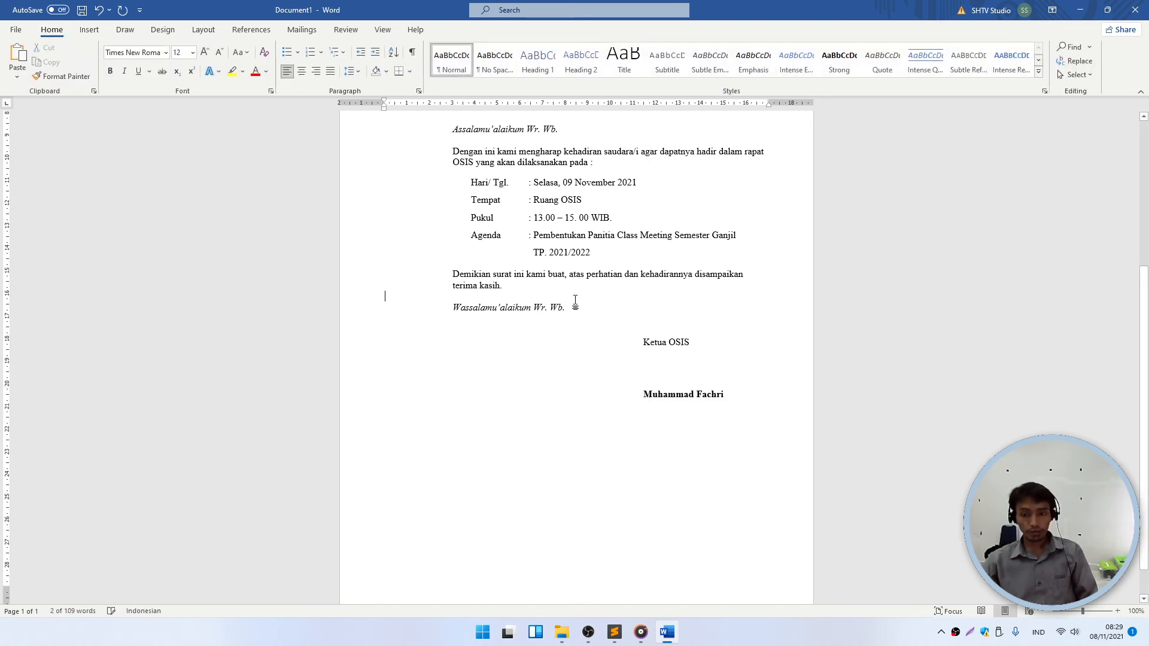
- Add a blank line below the Perihal line
{"action": "scroll", "coordinate": [669, 429], "scroll_direction": "up", "scroll_amount": 6}
{"action": "scroll", "coordinate": [658, 443], "scroll_direction": "down", "scroll_amount": 1, "text": "ctrl"}
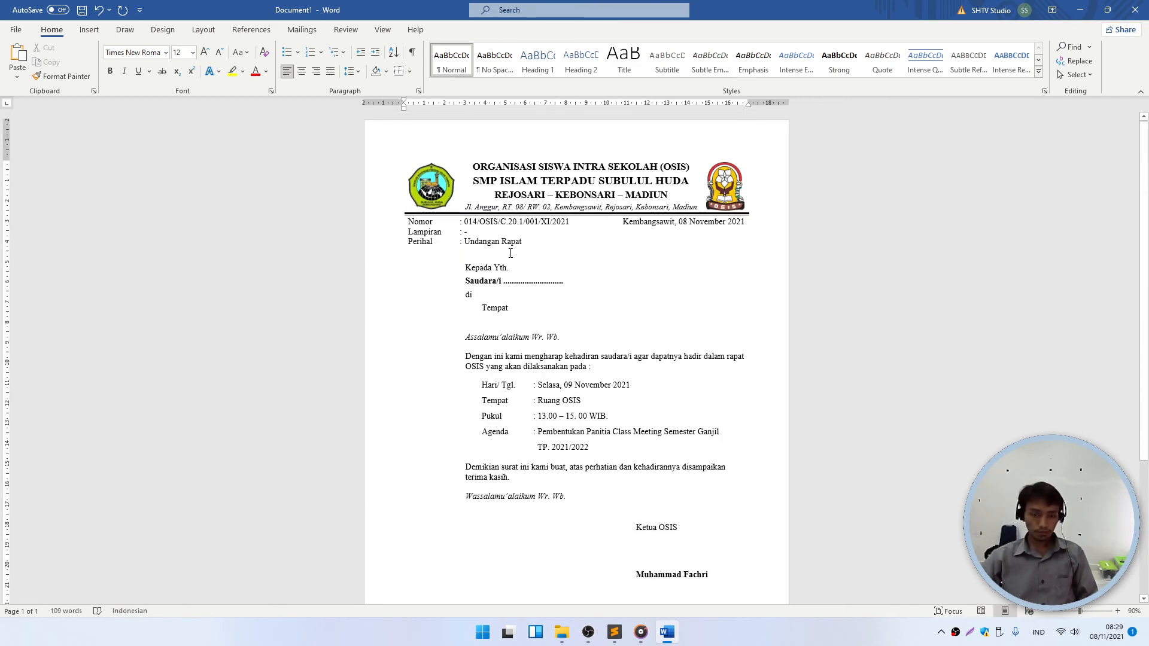
{"action": "key", "text": "Return"}
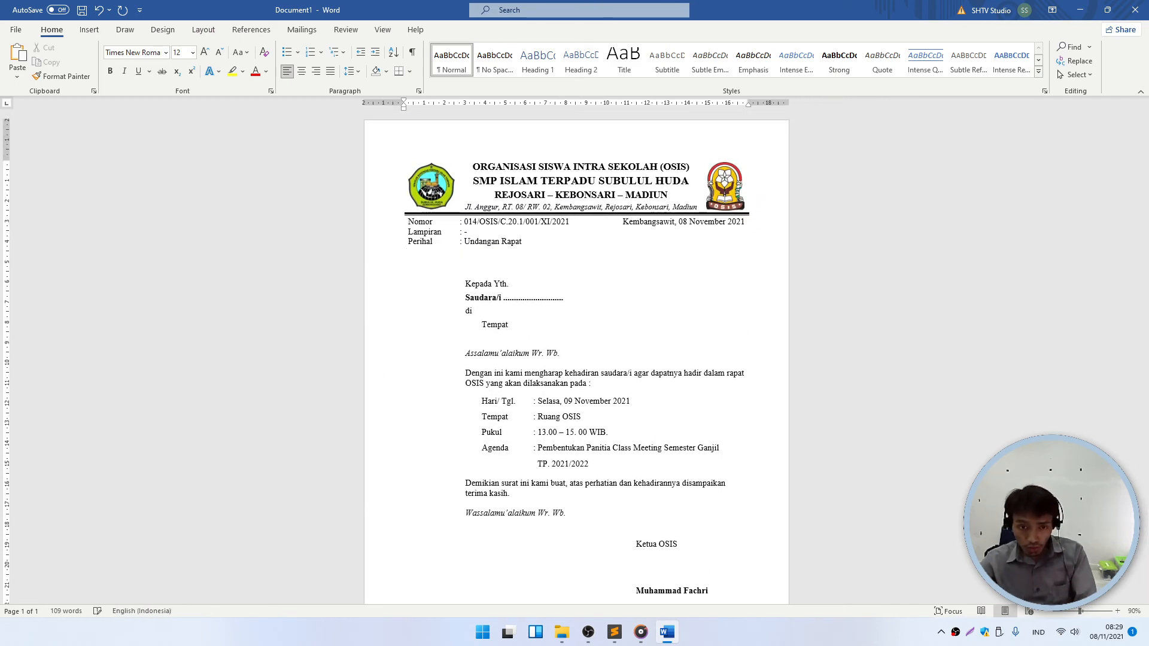
- Rearrange the empty lines so two blank lines sit above 'Kepada Yth.'
{"action": "scroll", "coordinate": [528, 230], "scroll_direction": "down", "scroll_amount": 2, "text": "ctrl"}
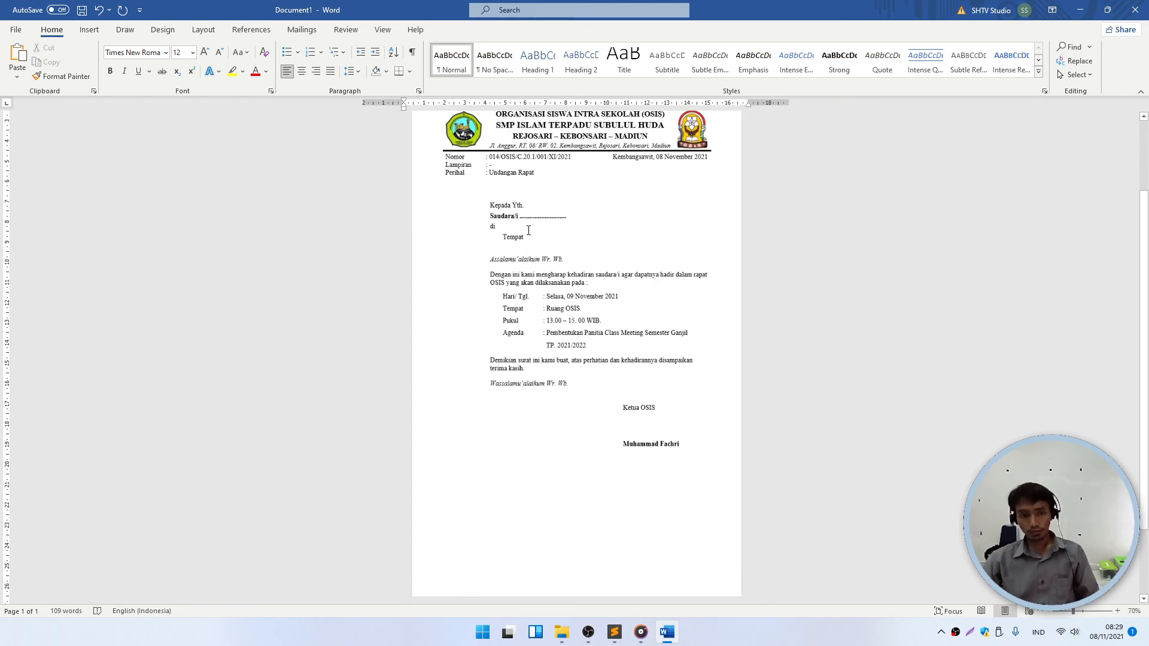
{"action": "key", "text": "BackSpace"}
{"action": "left_click", "coordinate": [554, 234]}
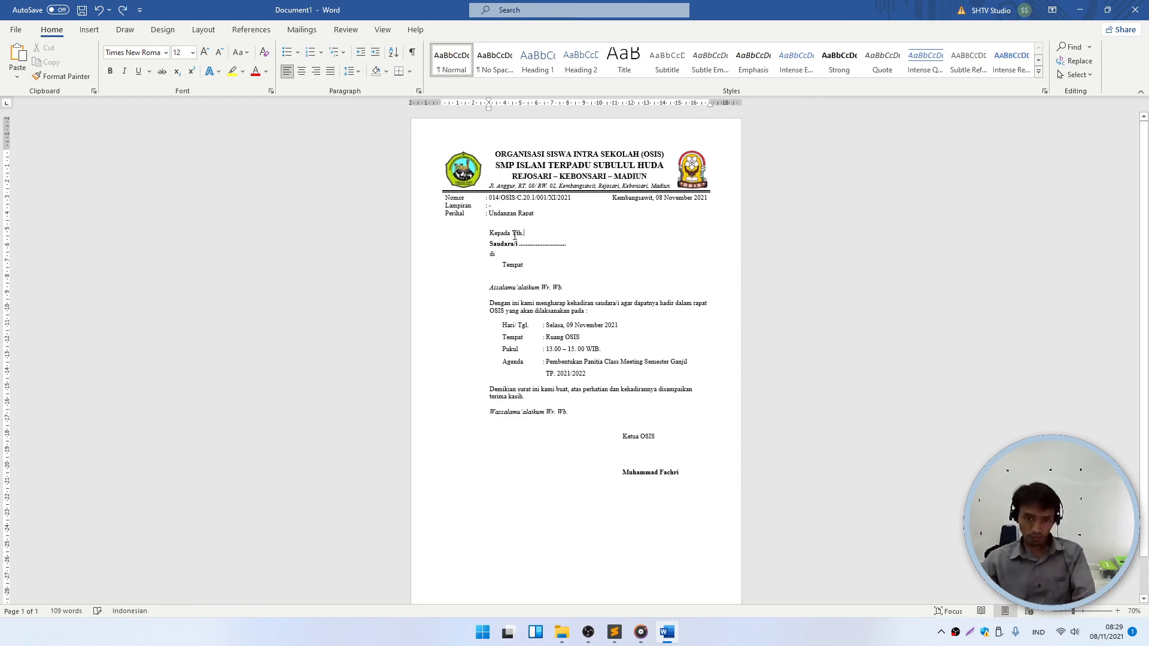
{"action": "left_click", "coordinate": [516, 223]}
{"action": "key", "text": "Return"}
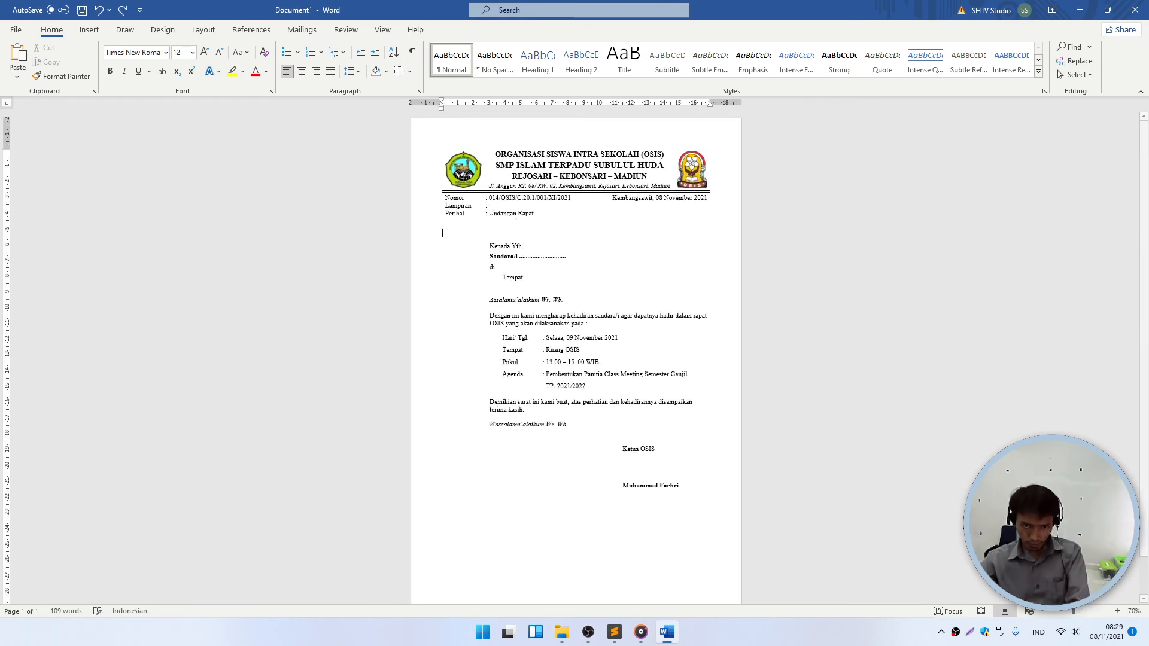
{"action": "key", "text": "ctrl+shift+n"}
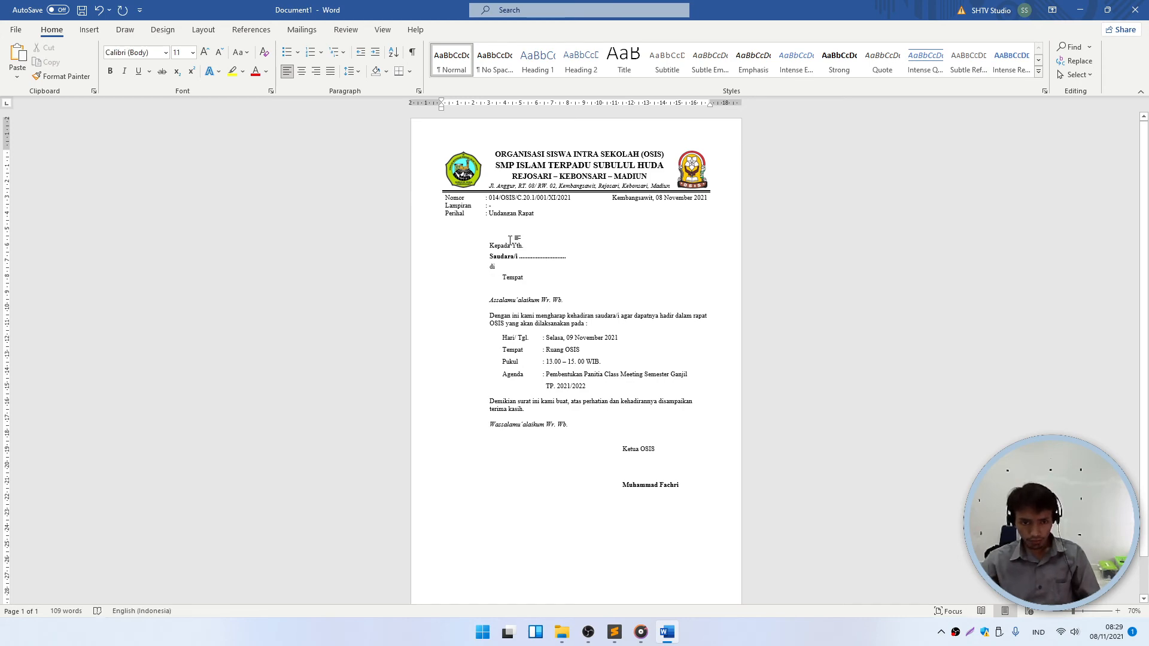
{"action": "key", "text": "ctrl+z"}
{"action": "scroll", "coordinate": [508, 233], "scroll_direction": "up", "scroll_amount": 3}
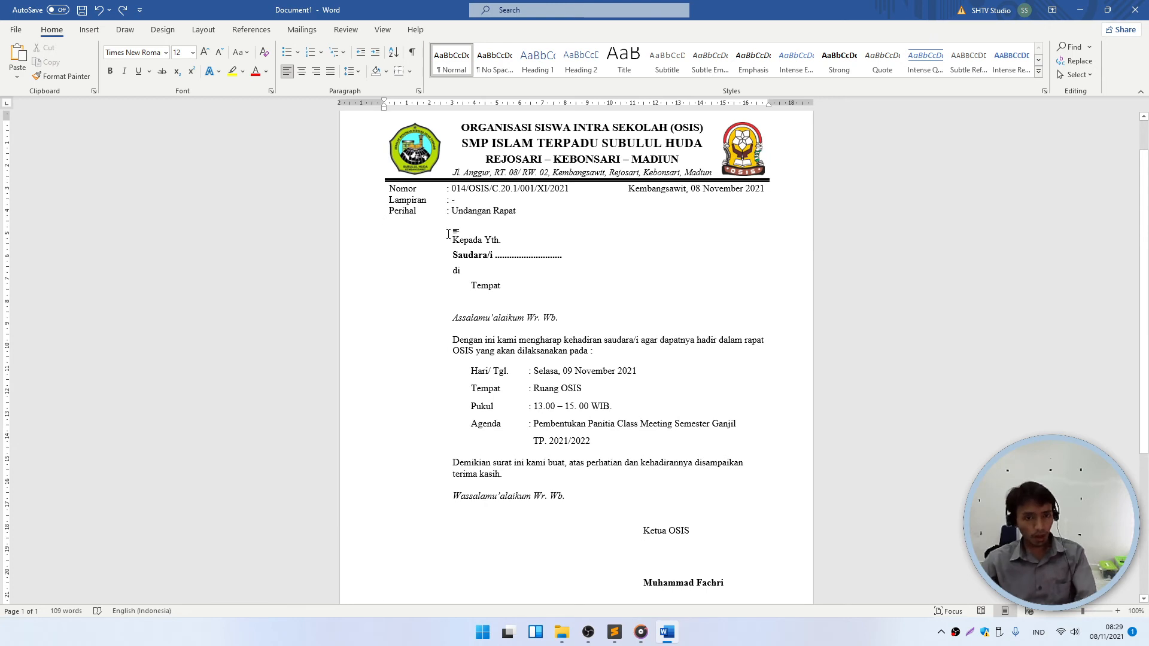
{"action": "key", "text": "Return"}
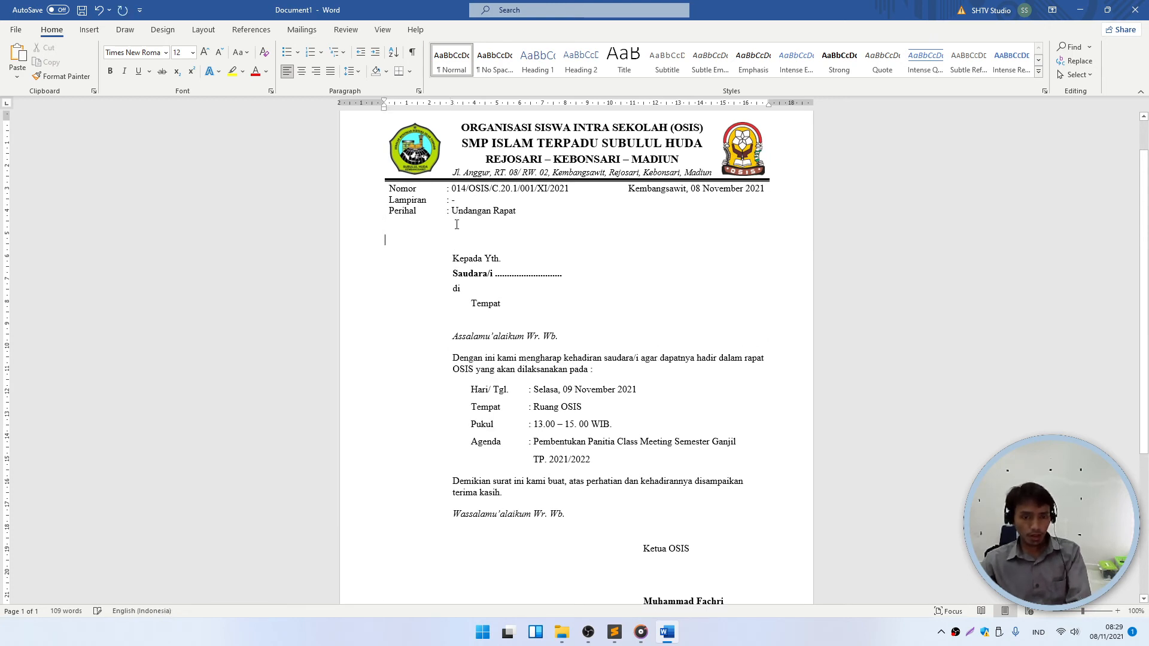
{"action": "left_click", "coordinate": [458, 240]}
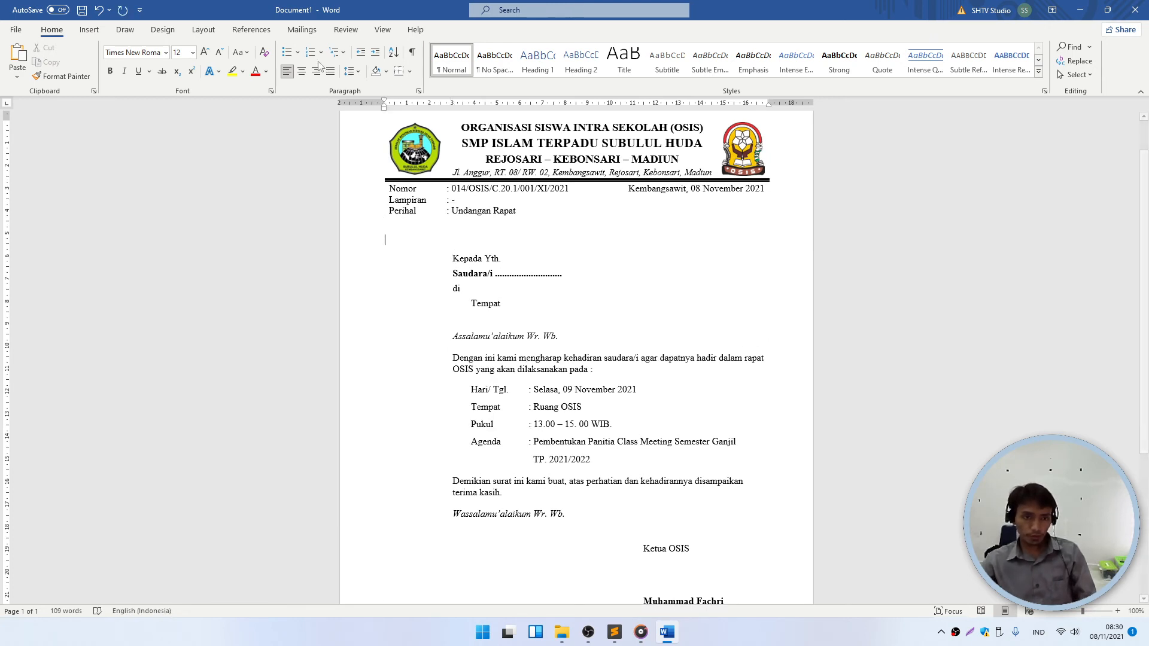
- Set Spacing After to 0 pt on the two empty lines below Perihal
{"action": "left_click", "coordinate": [203, 30]}
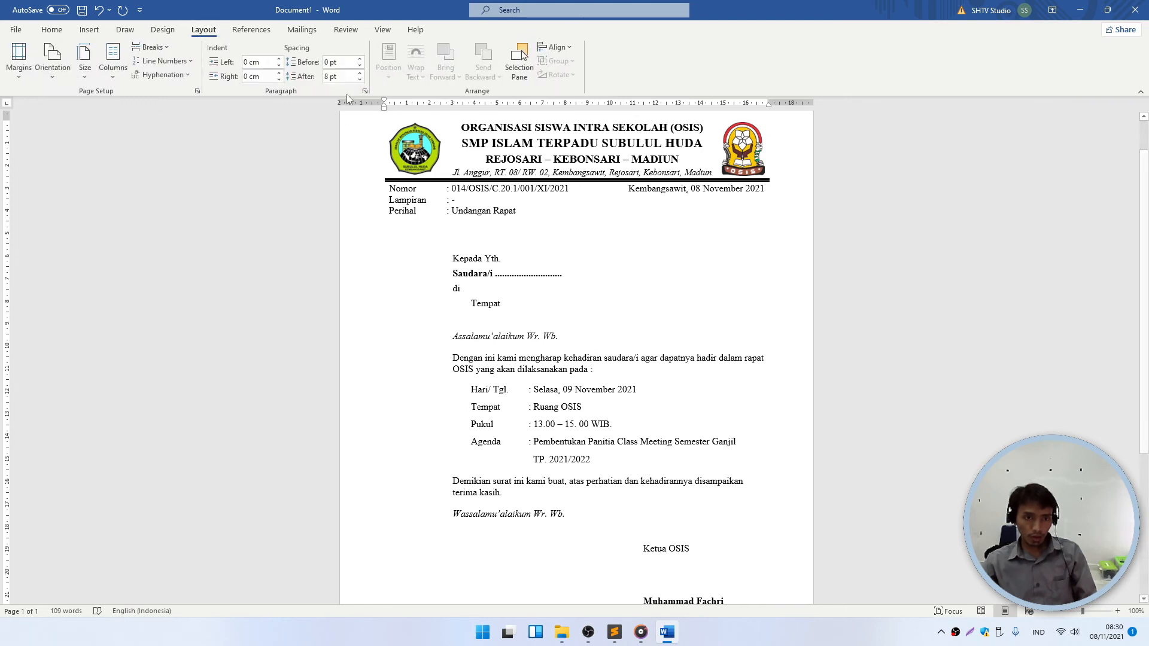
{"action": "left_click_drag", "start_coordinate": [392, 224], "coordinate": [393, 238]}
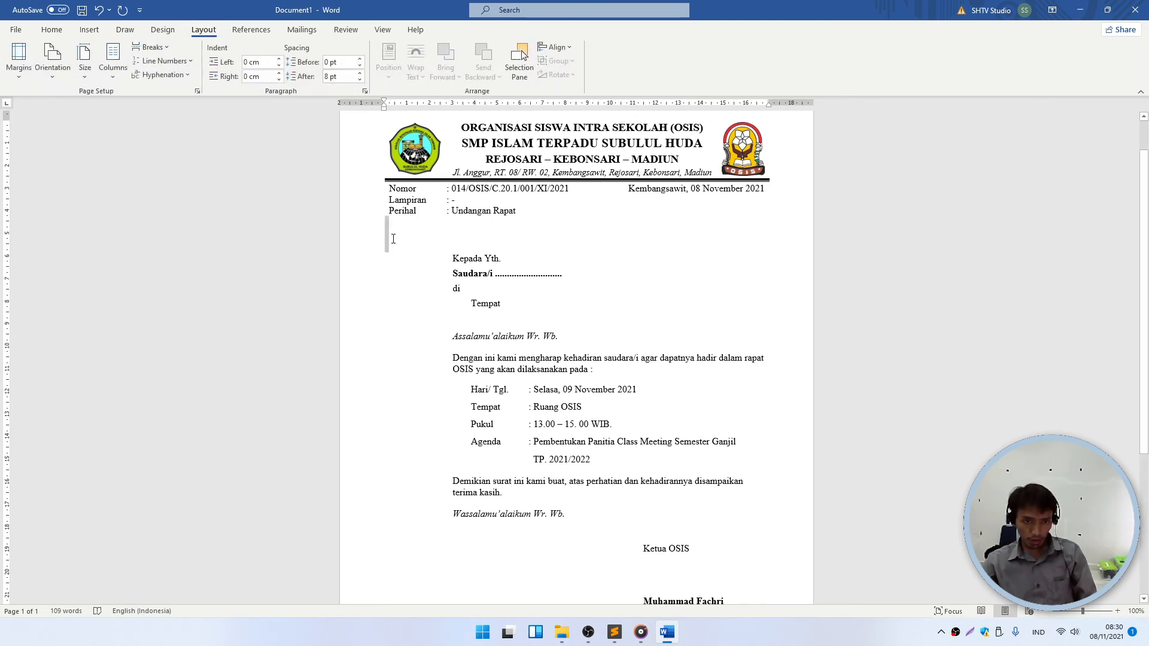
{"action": "left_click", "coordinate": [341, 77]}
{"action": "type", "text": "0"}
{"action": "key", "text": "Return"}
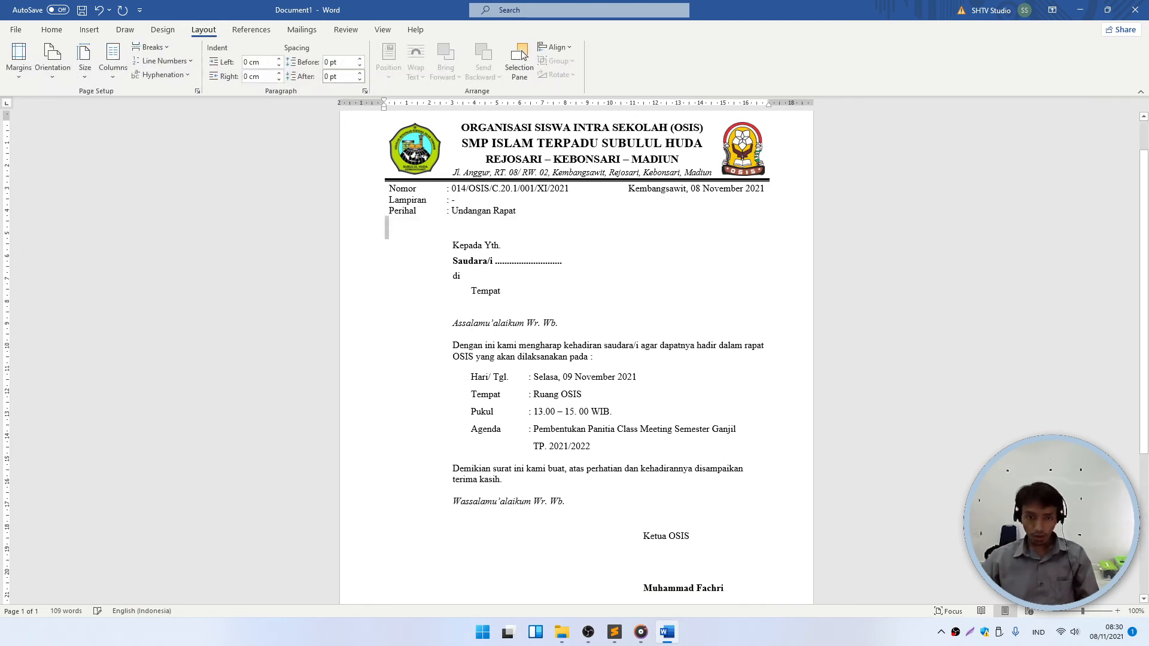
{"action": "left_click", "coordinate": [658, 245]}
{"action": "scroll", "coordinate": [596, 353], "scroll_direction": "down", "scroll_amount": 2}
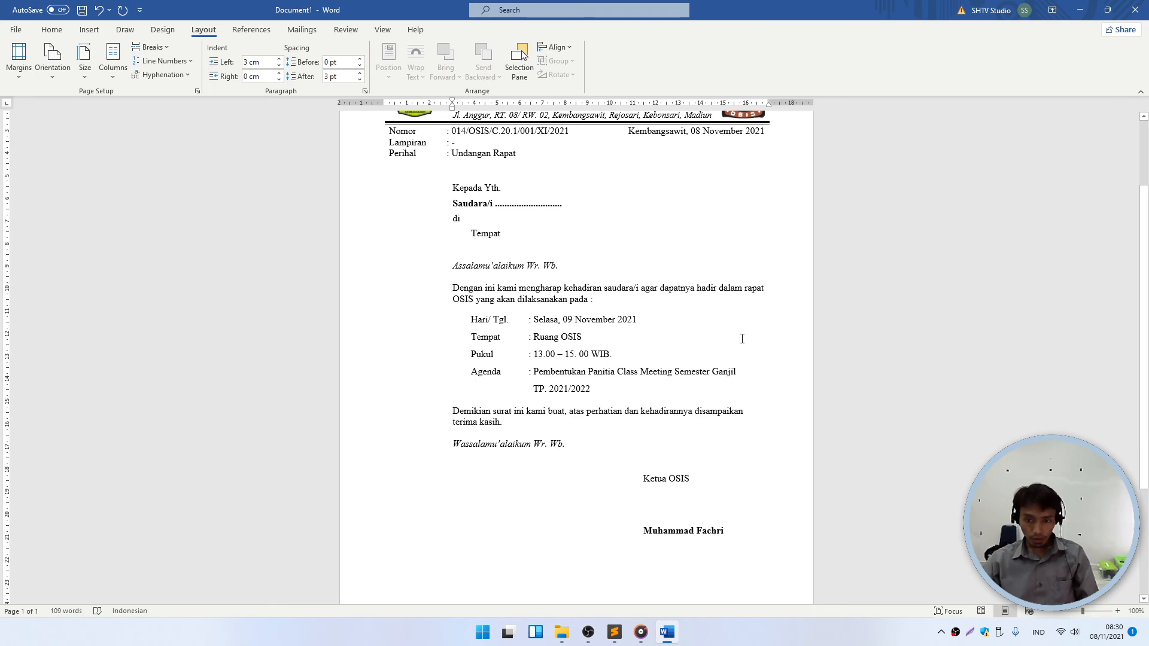
{"action": "scroll", "coordinate": [740, 336], "scroll_direction": "up", "scroll_amount": 3}
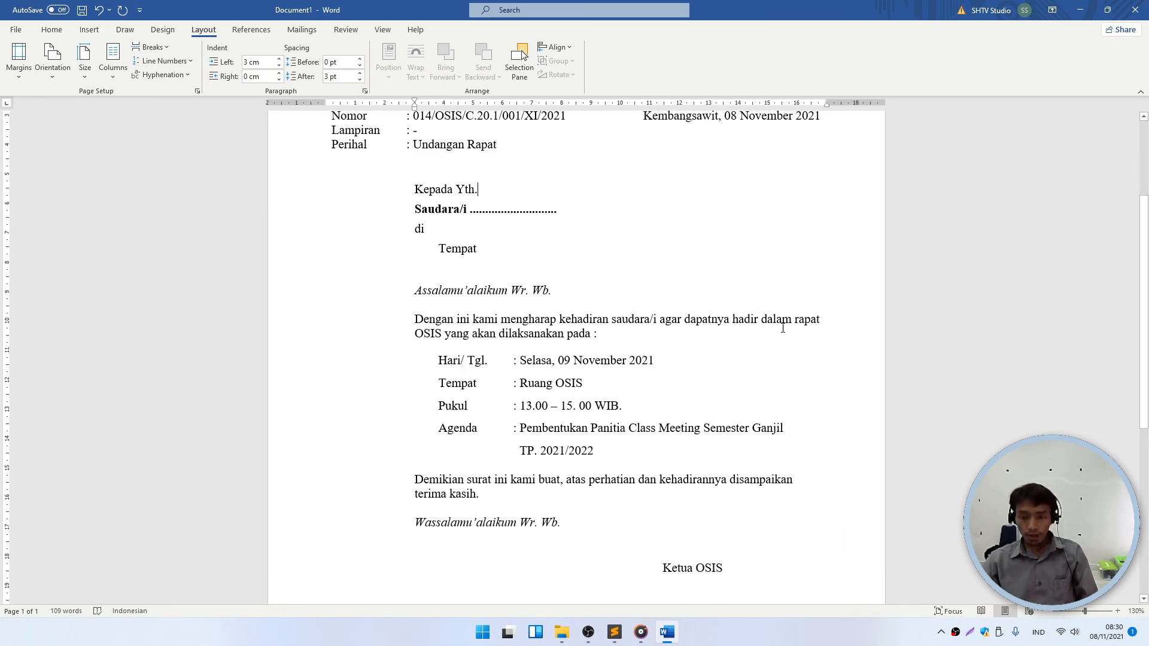
{"action": "scroll", "coordinate": [822, 285], "scroll_direction": "down", "scroll_amount": 1}
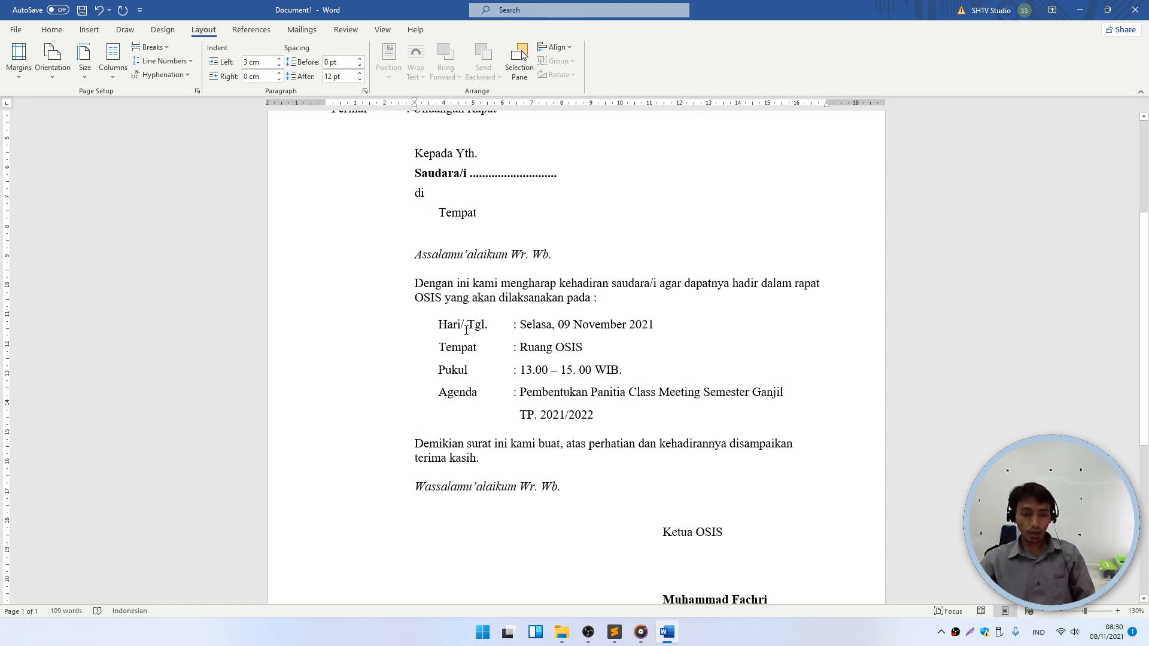
- Justify the letter body from 'Dengan' through 'terima kasih.'
{"action": "left_click_drag", "start_coordinate": [415, 282], "coordinate": [486, 458]}
{"action": "left_click", "coordinate": [51, 29]}
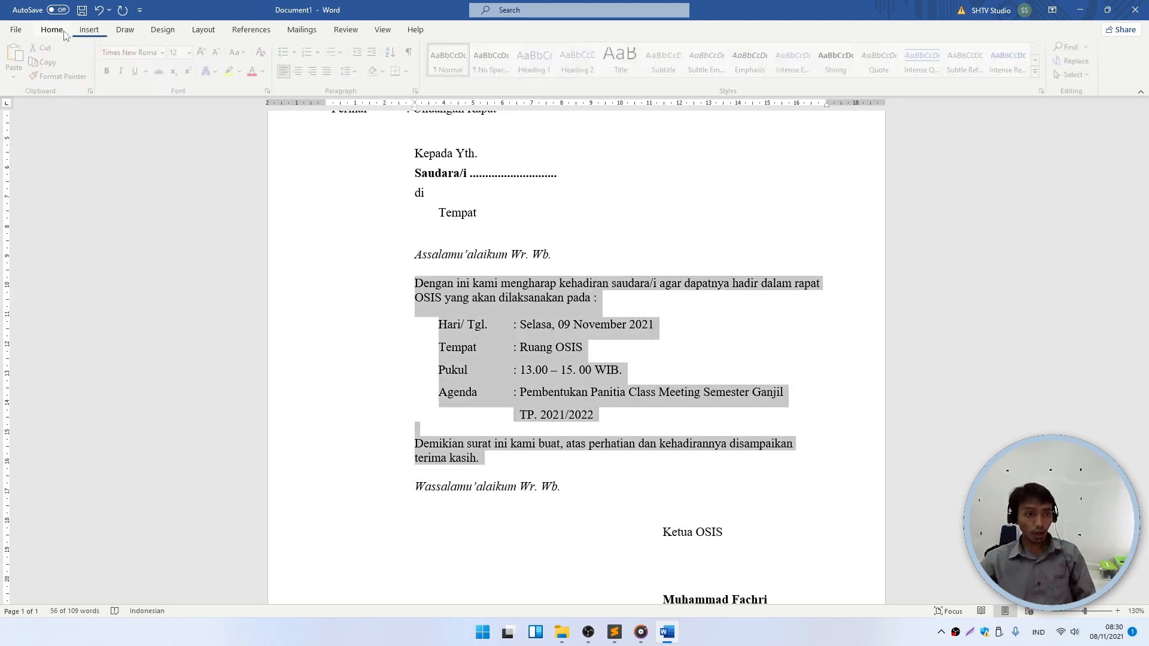
{"action": "left_click", "coordinate": [335, 72]}
{"action": "left_click", "coordinate": [588, 299]}
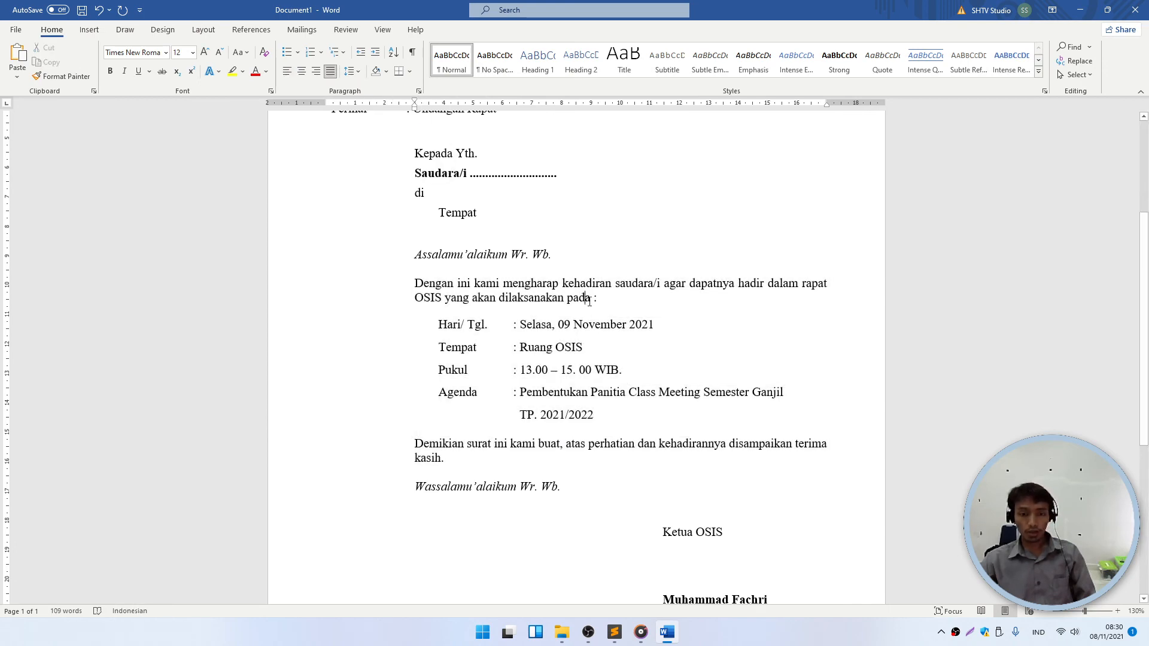
- Review the justified letter and place the cursor below the signer's name
{"action": "scroll", "coordinate": [557, 348], "scroll_direction": "down", "scroll_amount": 5}
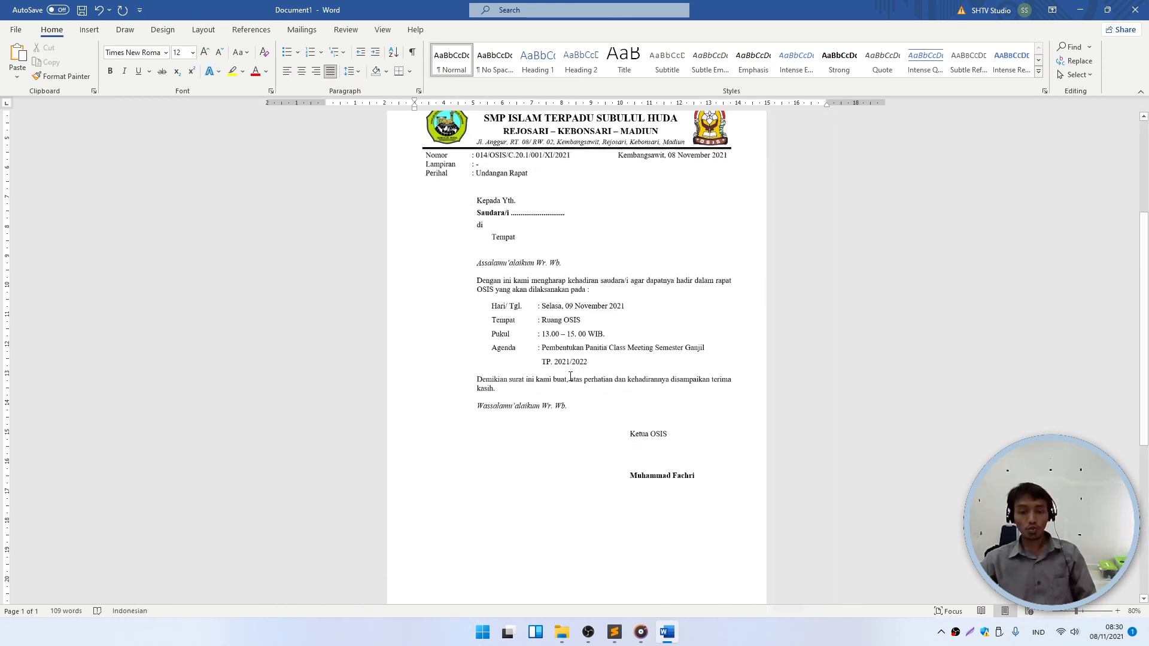
{"action": "scroll", "coordinate": [600, 377], "scroll_direction": "down", "scroll_amount": 3}
{"action": "scroll", "coordinate": [608, 415], "scroll_direction": "up", "scroll_amount": 3}
{"action": "scroll", "coordinate": [608, 416], "scroll_direction": "up", "scroll_amount": 1}
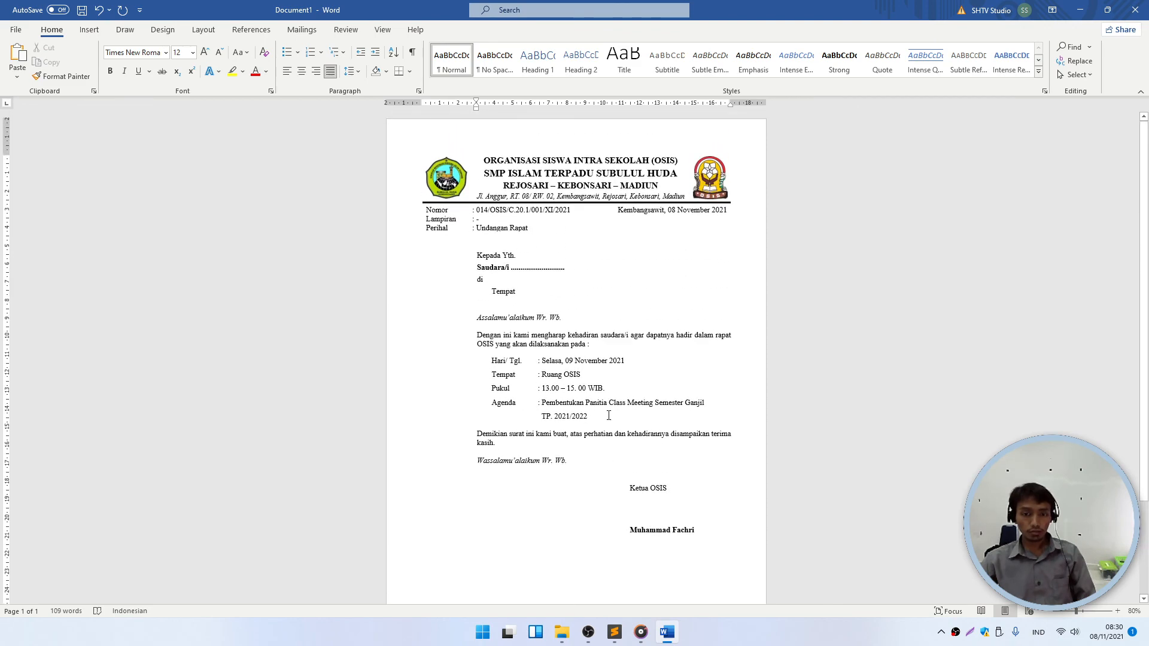
{"action": "scroll", "coordinate": [618, 379], "scroll_direction": "up", "scroll_amount": 2, "text": "ctrl"}
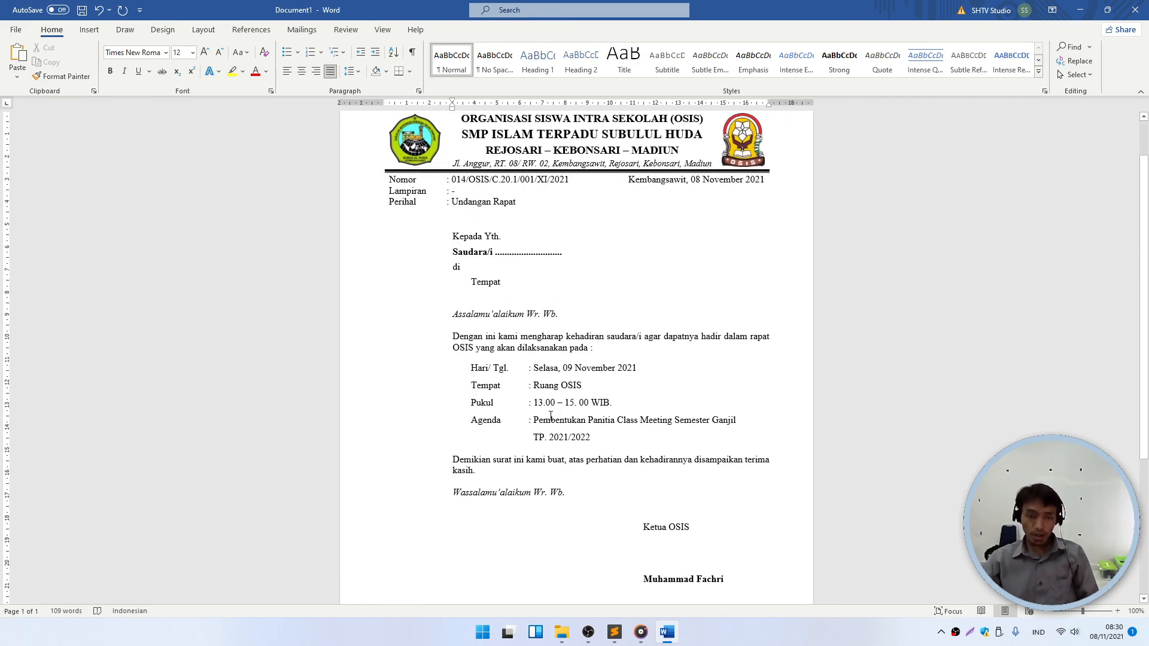
{"action": "scroll", "coordinate": [539, 311], "scroll_direction": "up", "scroll_amount": 1}
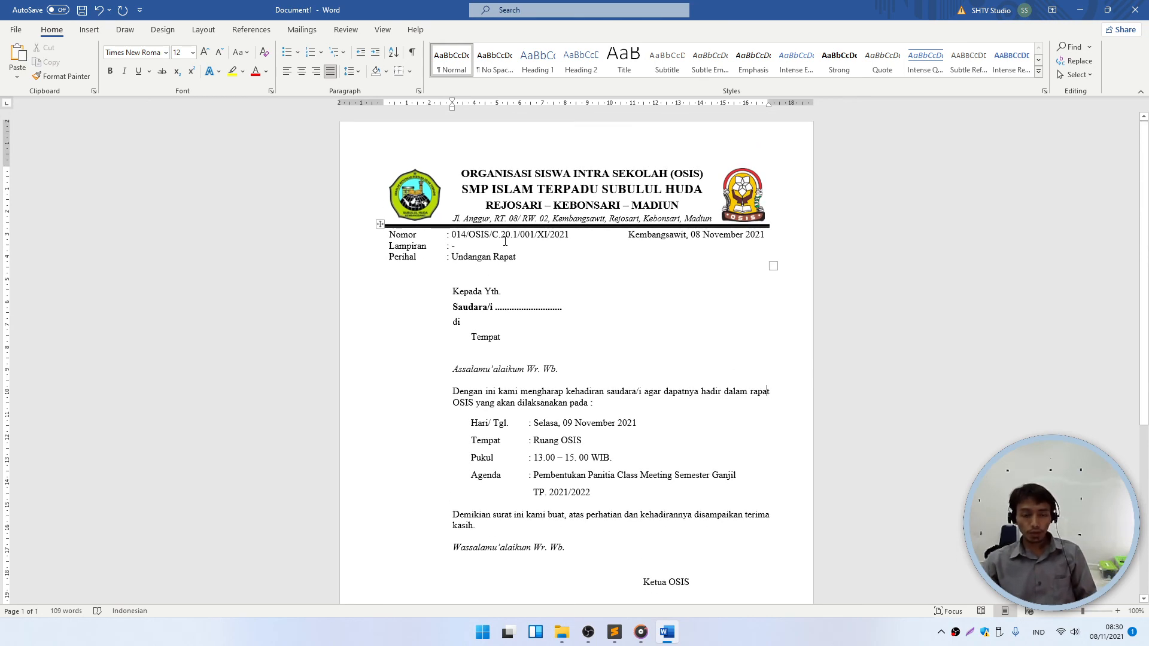
{"action": "left_click", "coordinate": [533, 189]}
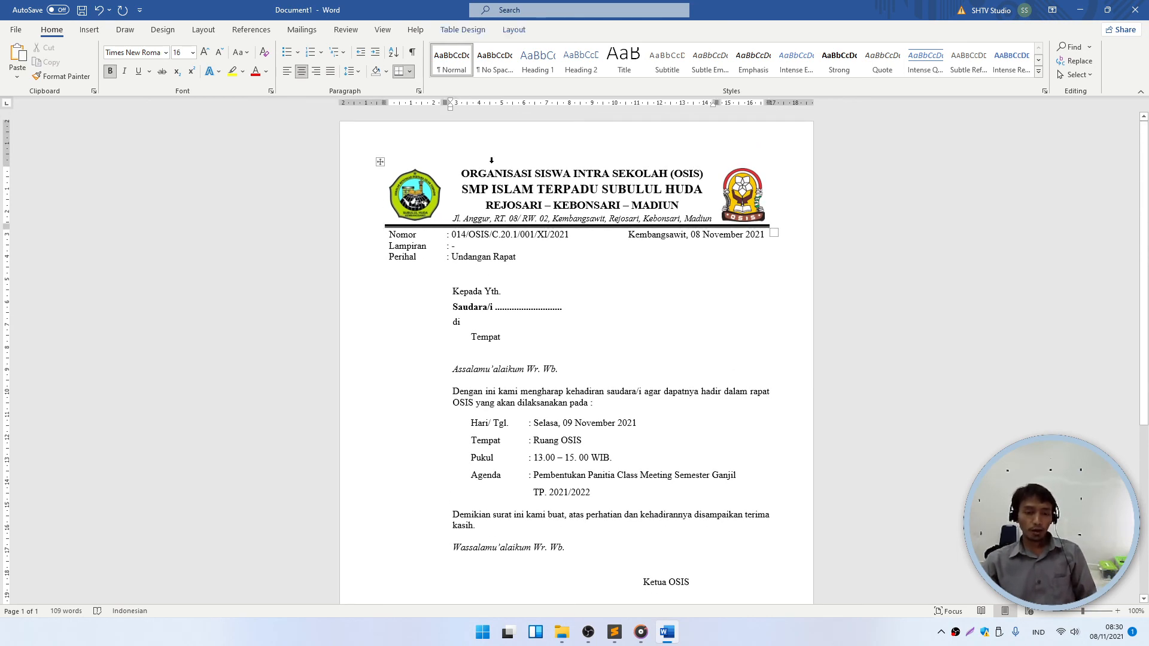
{"action": "scroll", "coordinate": [508, 443], "scroll_direction": "down", "scroll_amount": 5}
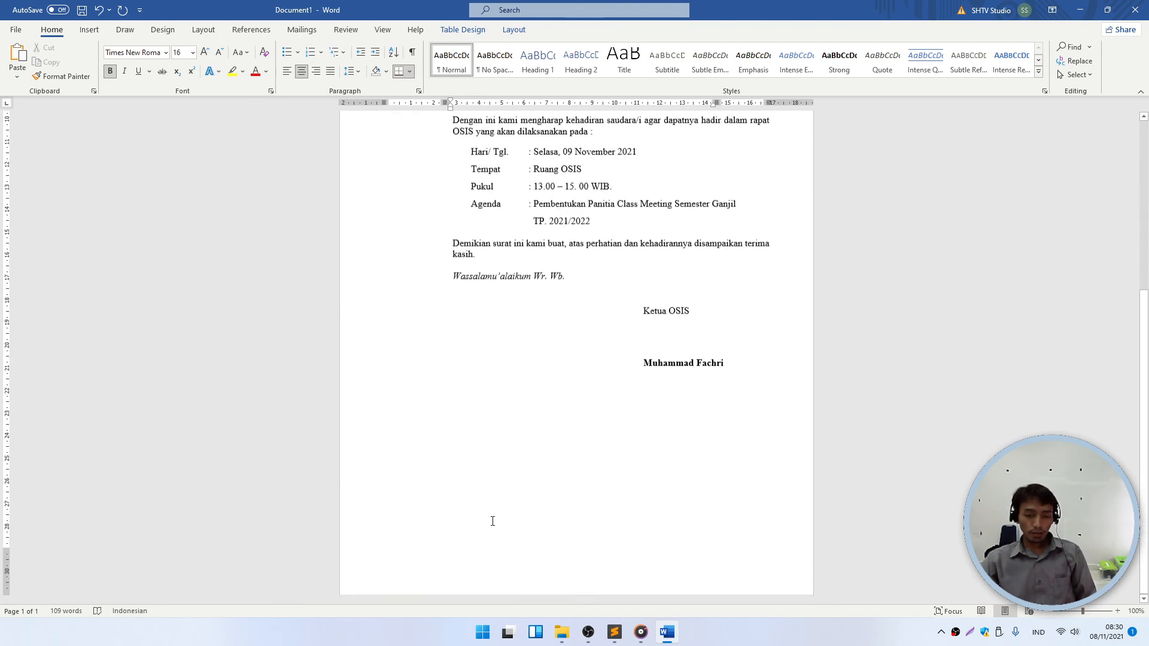
{"action": "left_click", "coordinate": [455, 512]}
{"action": "scroll", "coordinate": [497, 479], "scroll_direction": "up", "scroll_amount": 2}
{"action": "scroll", "coordinate": [496, 479], "scroll_direction": "down", "scroll_amount": 2}
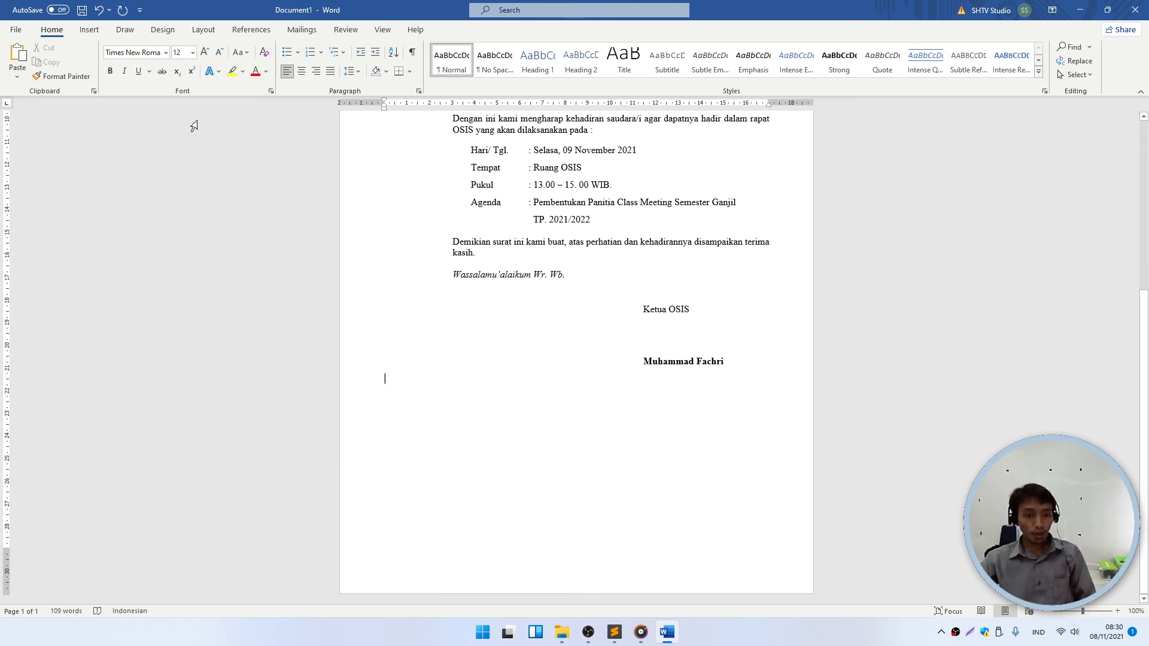
- Insert a 1x1 table below the signature and type 'NB : Sehubungan dengan pentingnya acara, dimohon hadir tepat waktu'
{"action": "left_click", "coordinate": [89, 29]}
{"action": "left_click", "coordinate": [102, 60]}
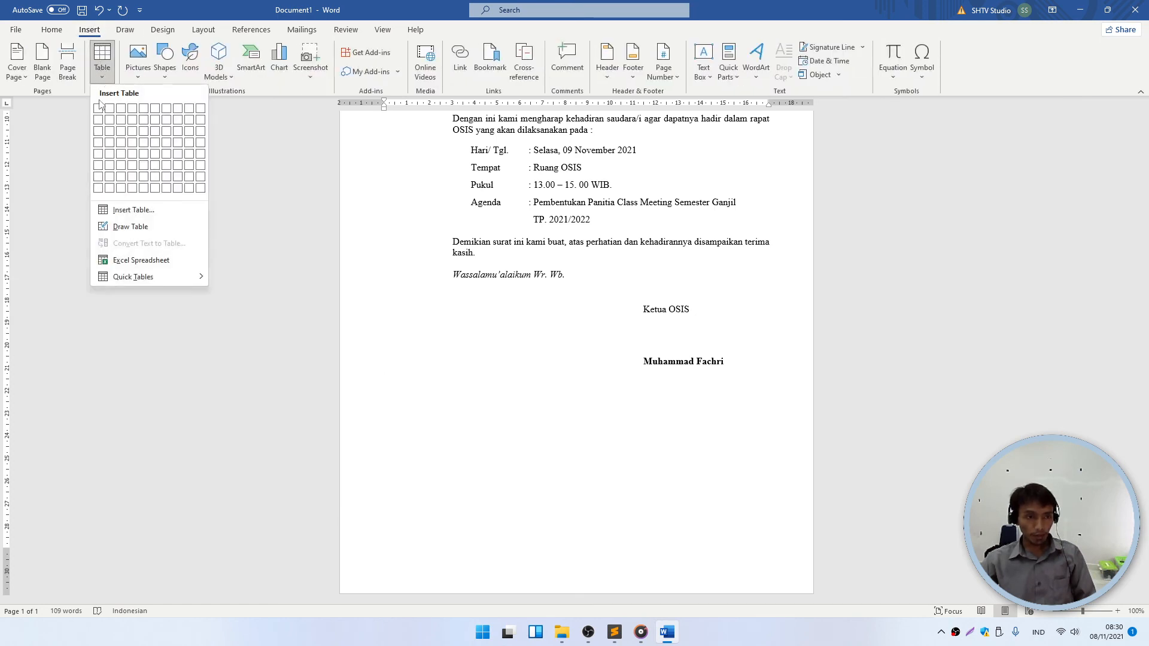
{"action": "left_click", "coordinate": [99, 108]}
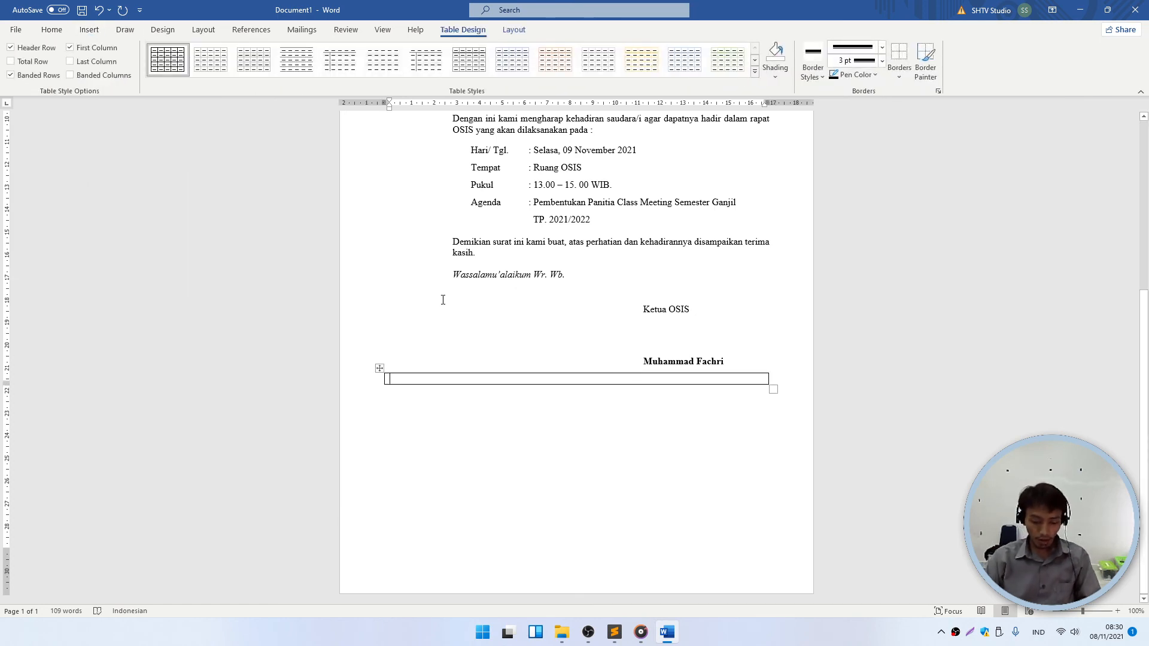
{"action": "type", "text": "NB :"}
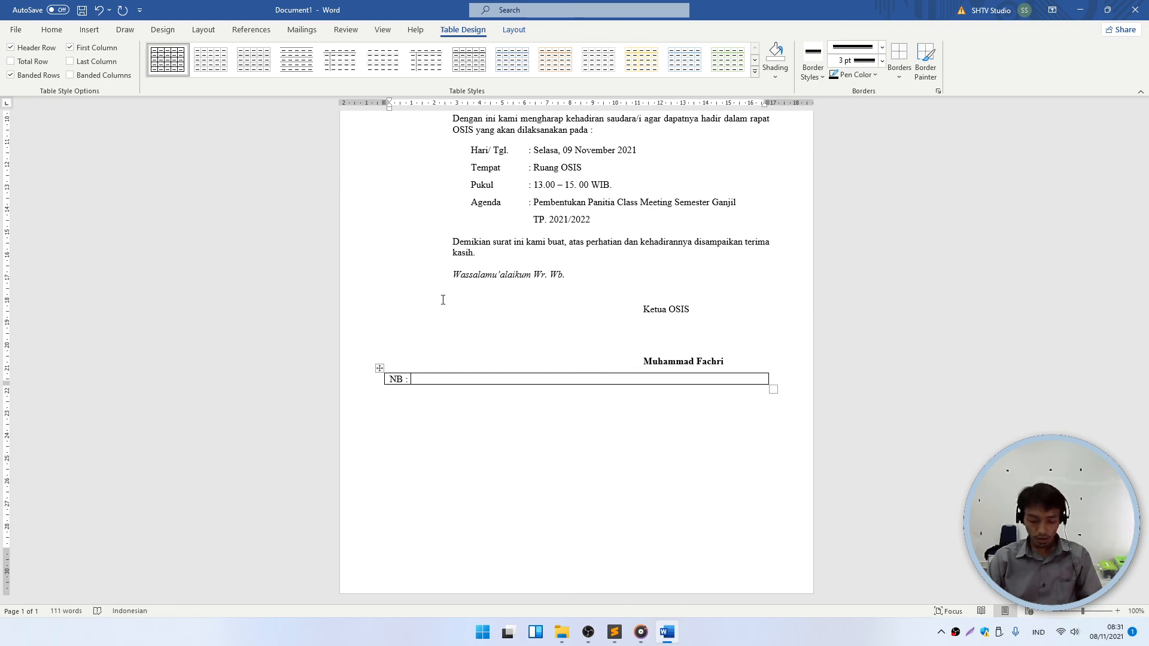
{"action": "type", "text": "Se"}
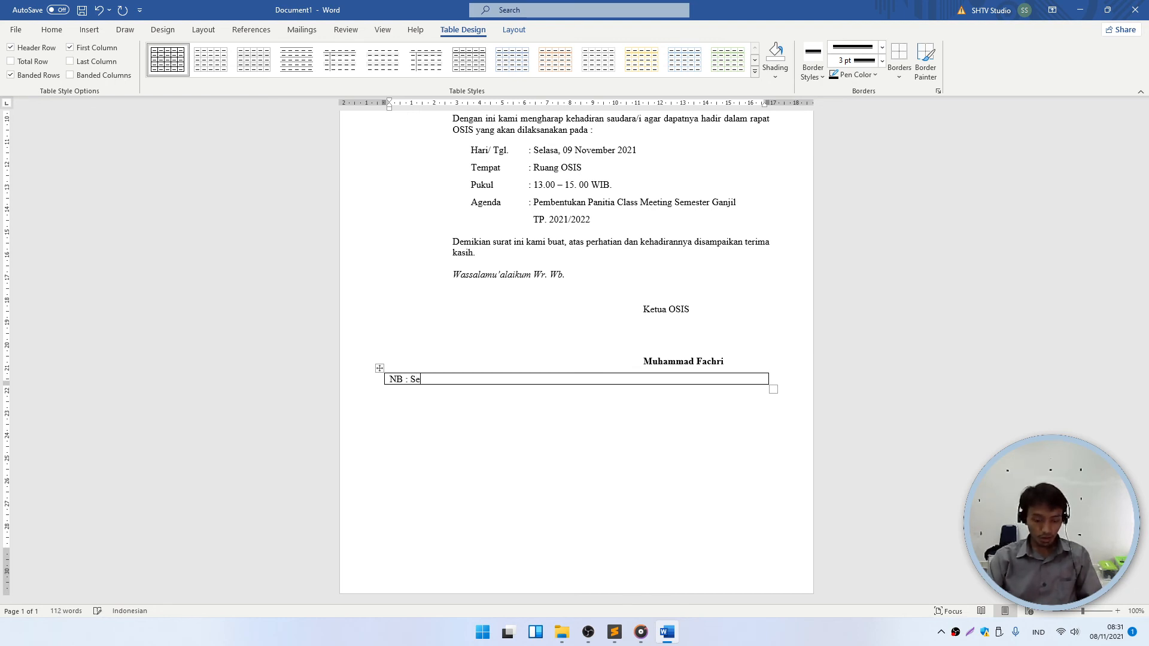
{"action": "type", "text": "hubungan dengan "}
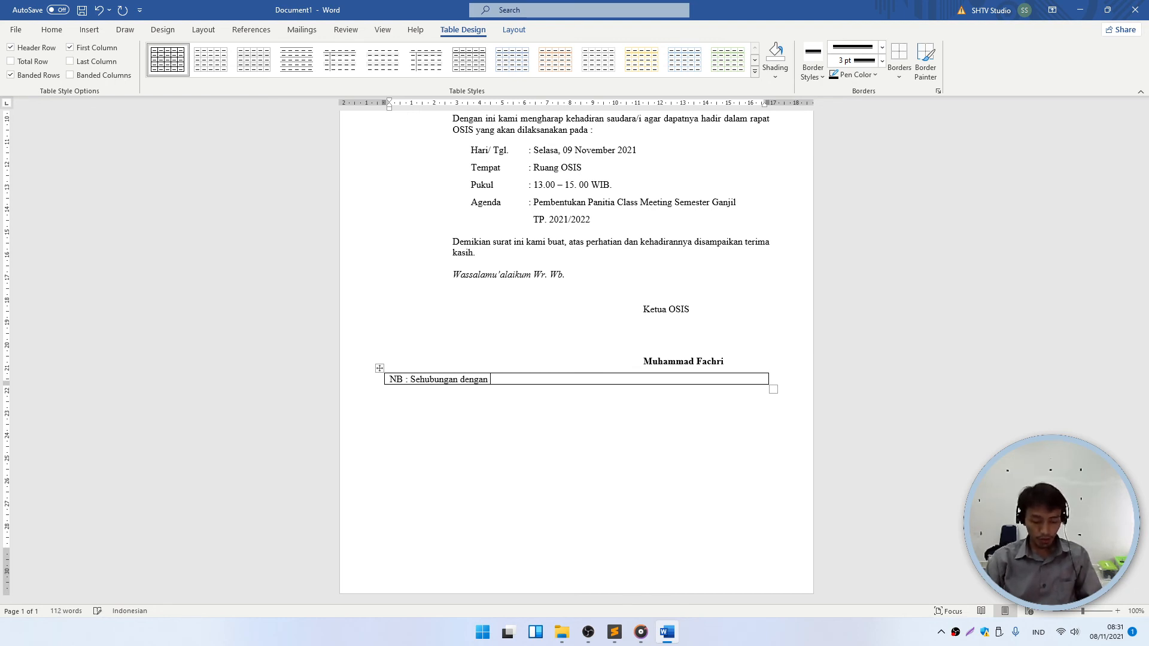
{"action": "type", "text": "penti"}
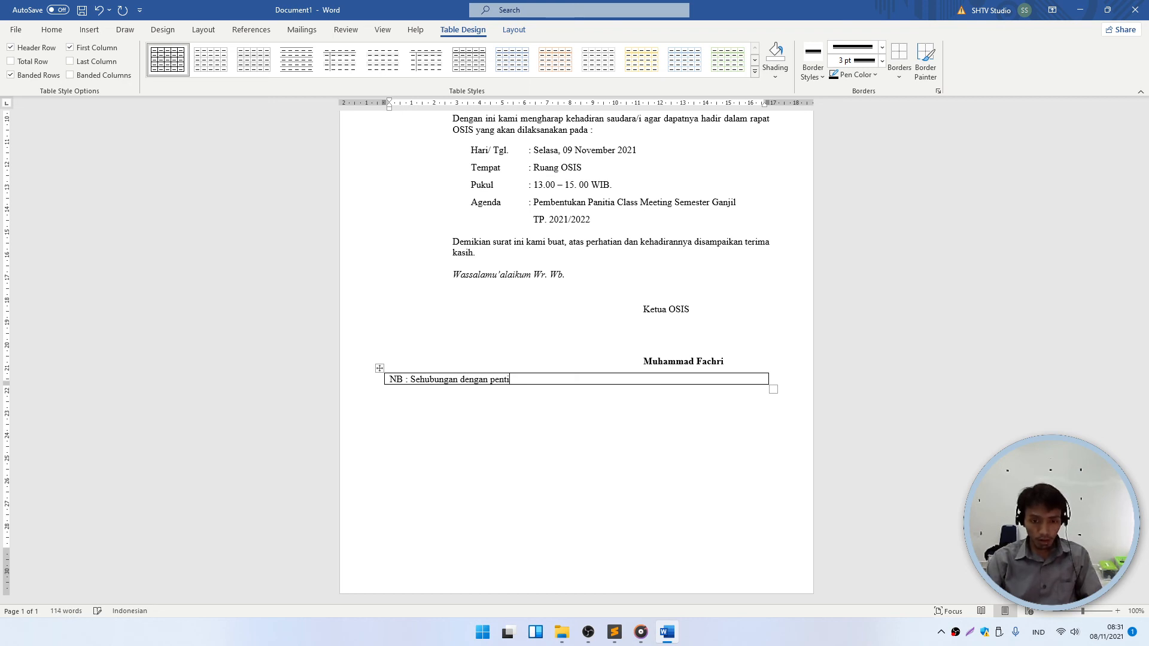
{"action": "type", "text": "unngnya ac"}
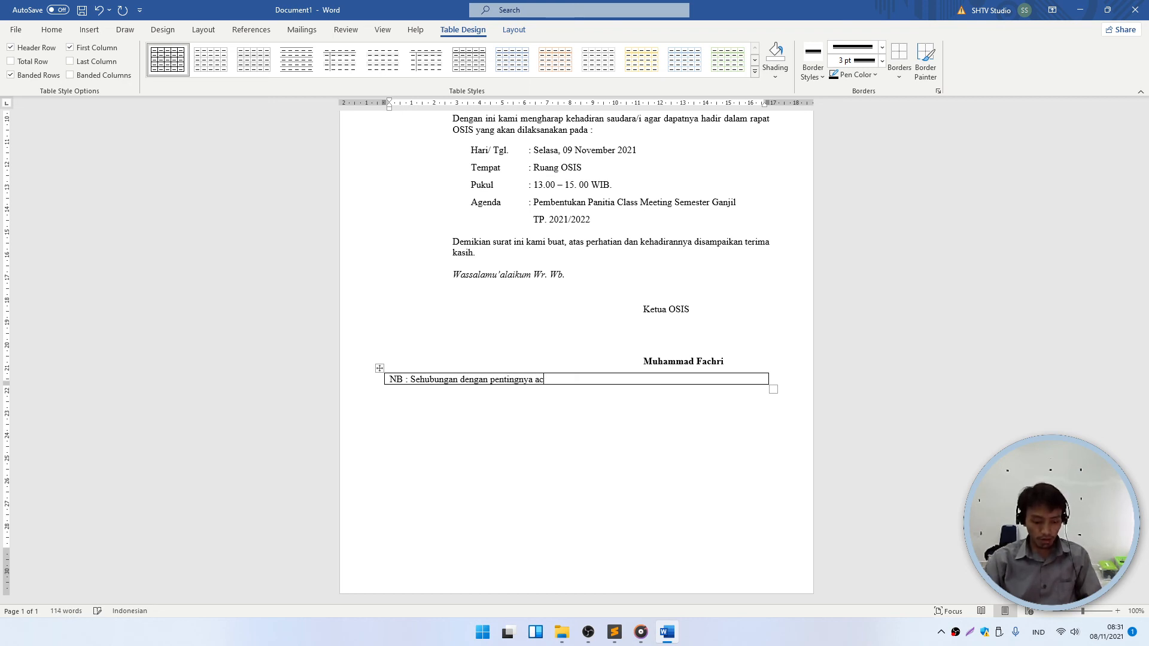
{"action": "type", "text": "ara,"}
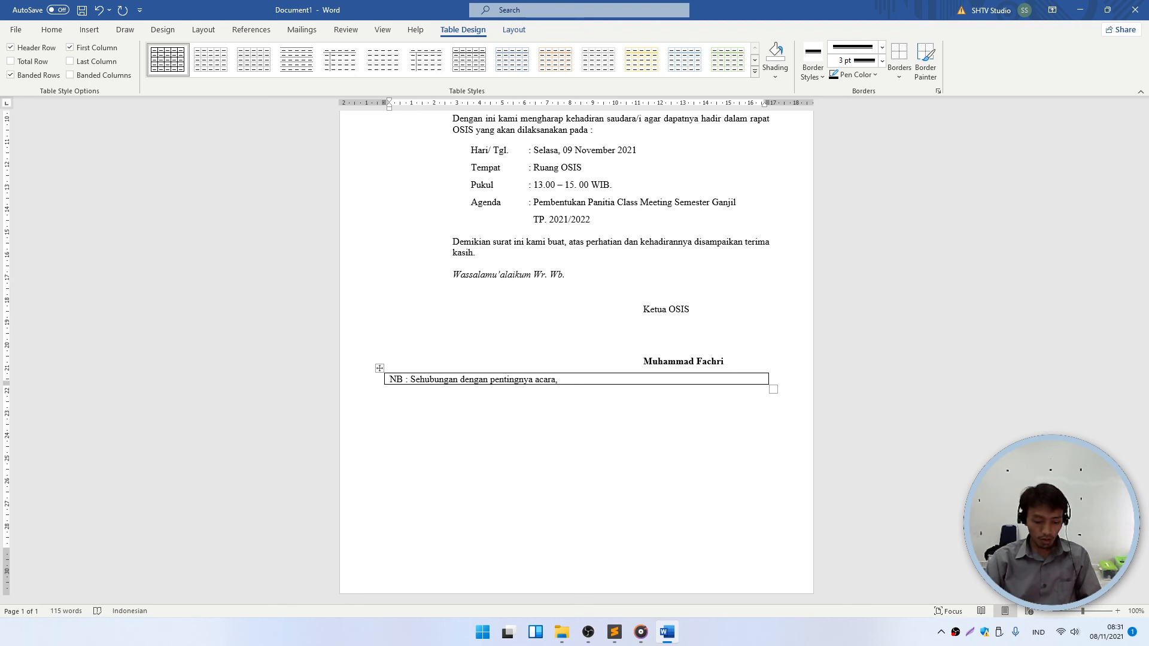
{"action": "type", "text": " dimohon hadir tep"}
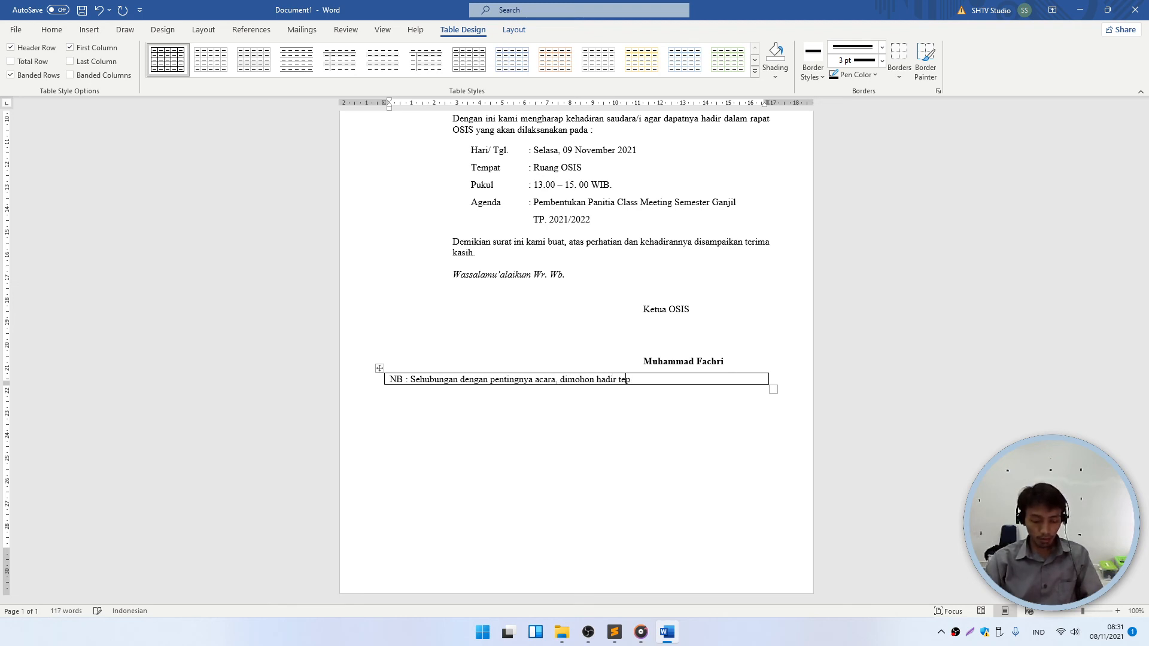
{"action": "type", "text": "at waktu"}
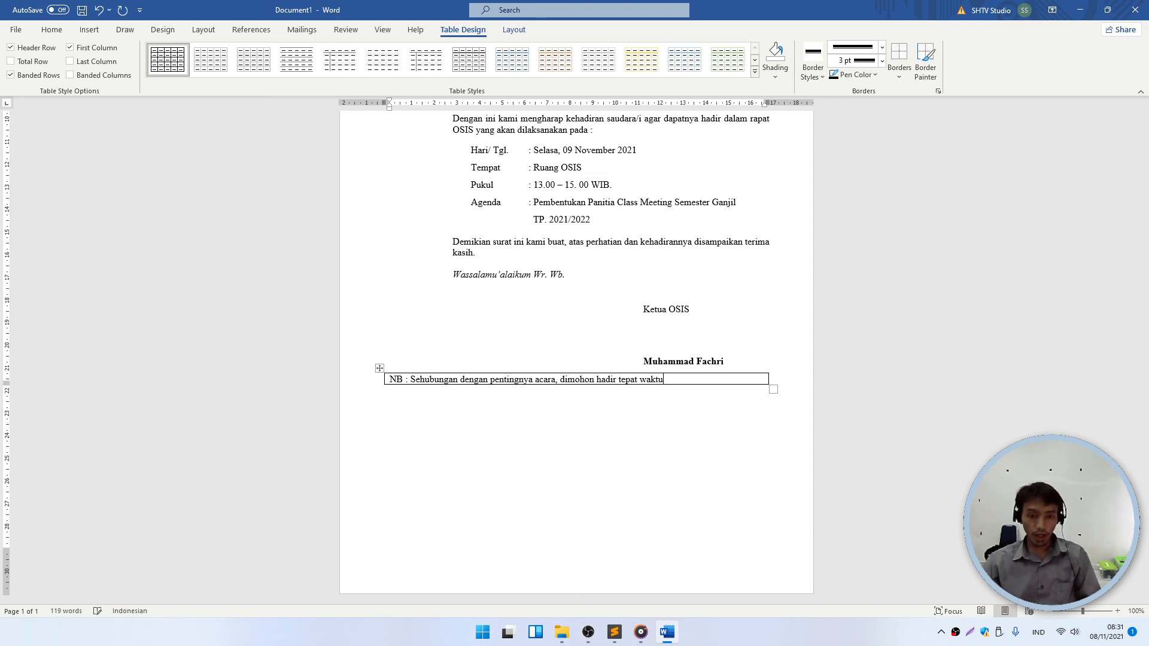
- Make the NB note text bold
{"action": "left_click", "coordinate": [387, 379]}
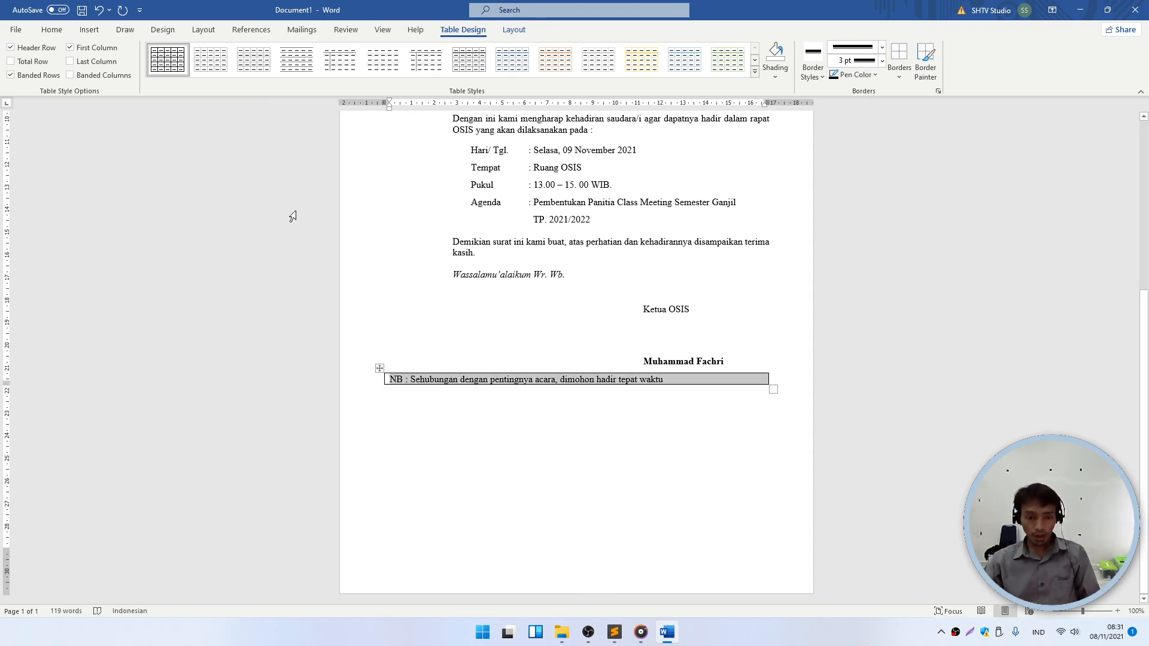
{"action": "left_click", "coordinate": [52, 29]}
{"action": "left_click", "coordinate": [111, 72]}
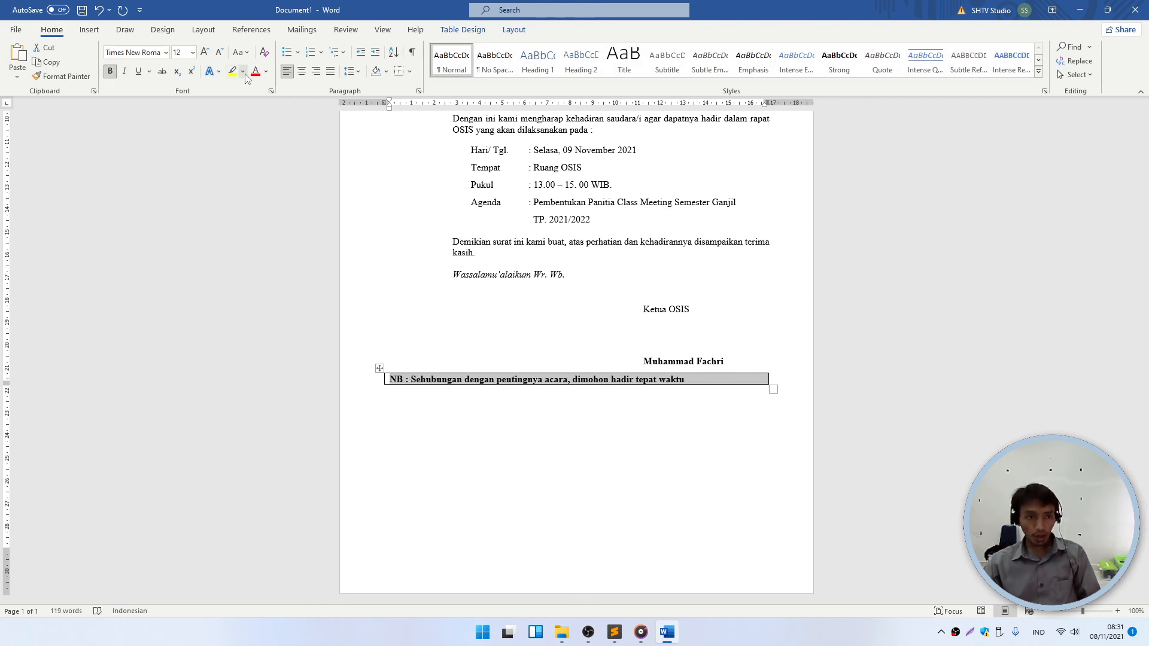
- Shade the NB cell yellow and check its appearance
{"action": "left_click", "coordinate": [473, 31]}
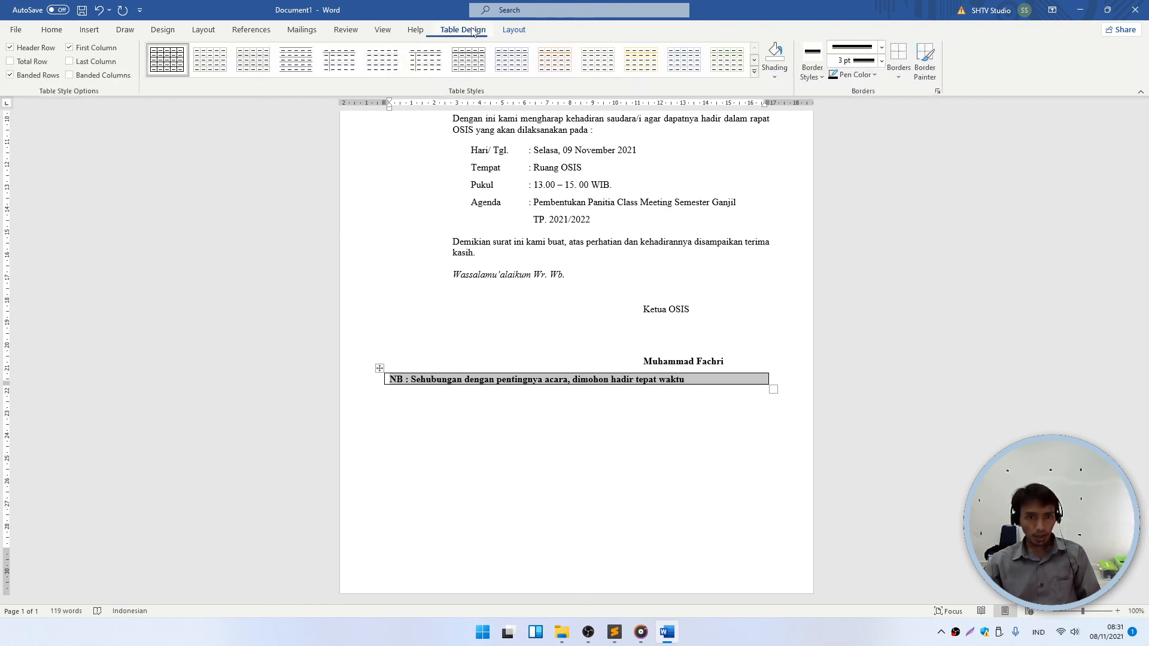
{"action": "left_click", "coordinate": [775, 76]}
{"action": "left_click", "coordinate": [802, 192]}
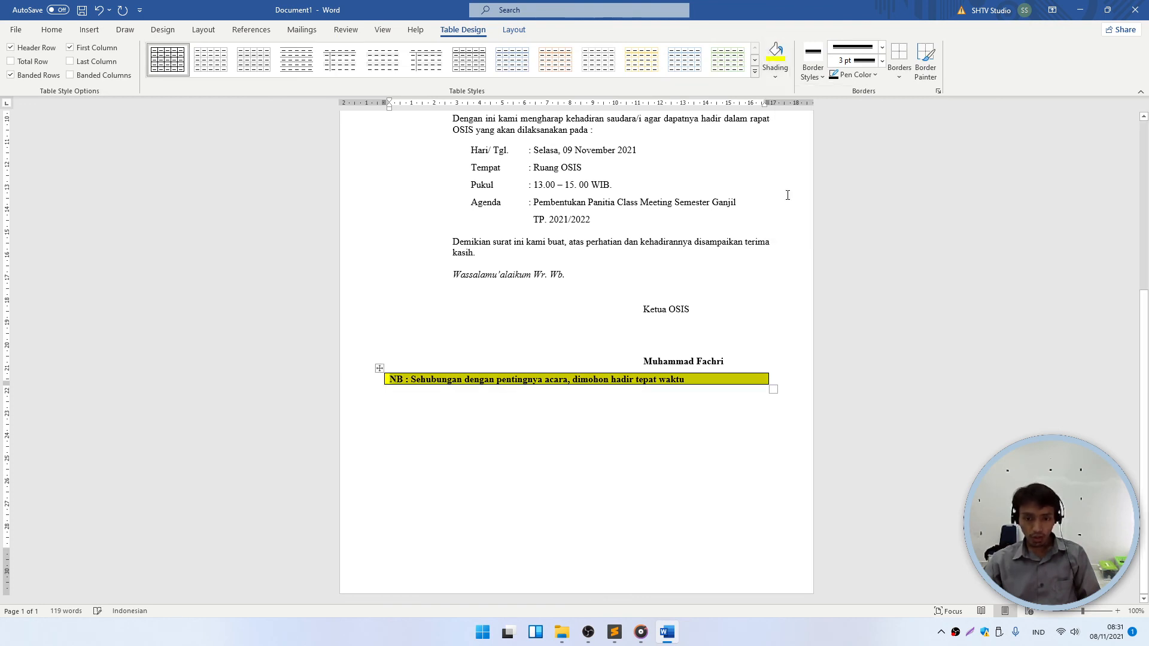
{"action": "scroll", "coordinate": [538, 365], "scroll_direction": "up", "scroll_amount": 3}
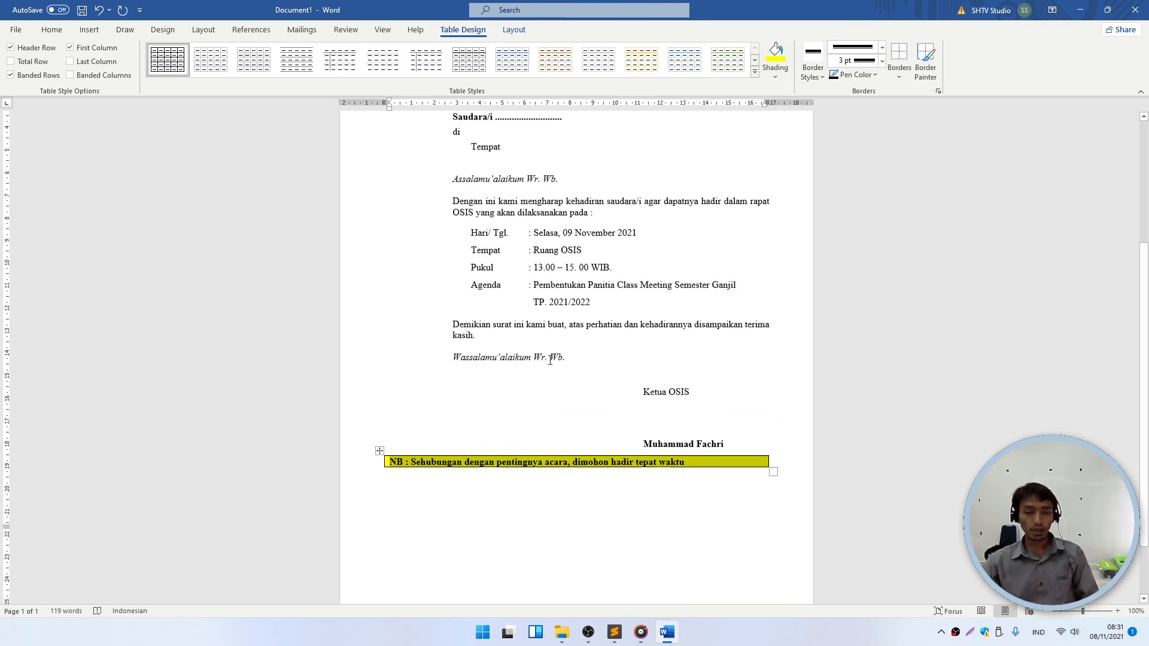
{"action": "scroll", "coordinate": [554, 369], "scroll_direction": "down", "scroll_amount": 3}
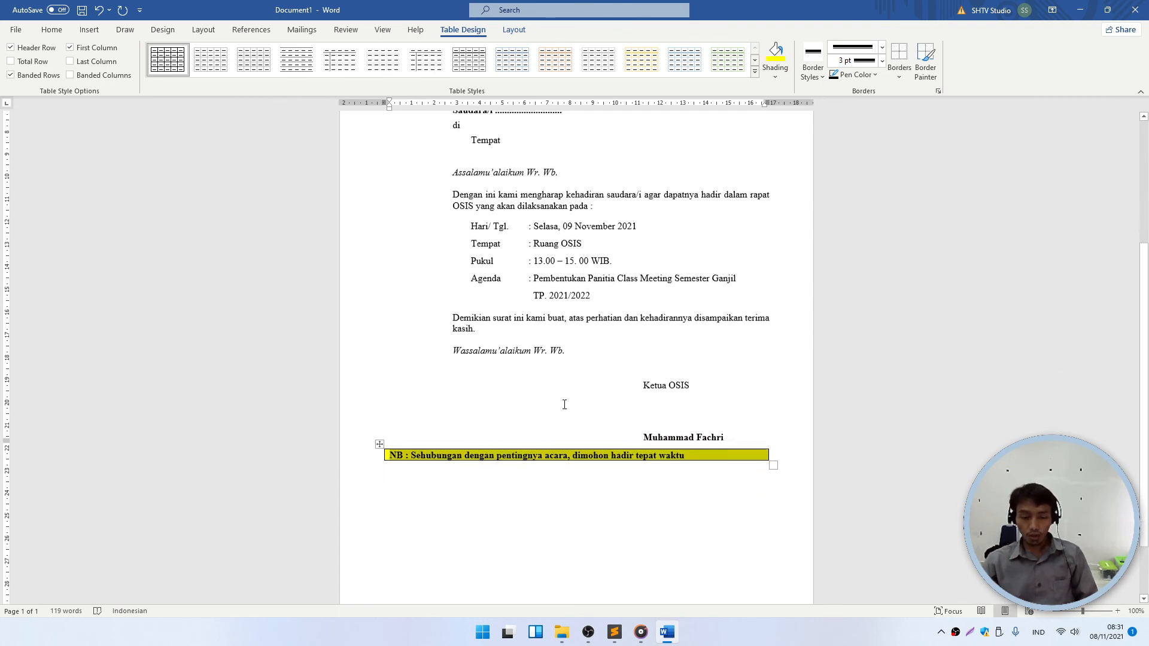
{"action": "left_click", "coordinate": [51, 30]}
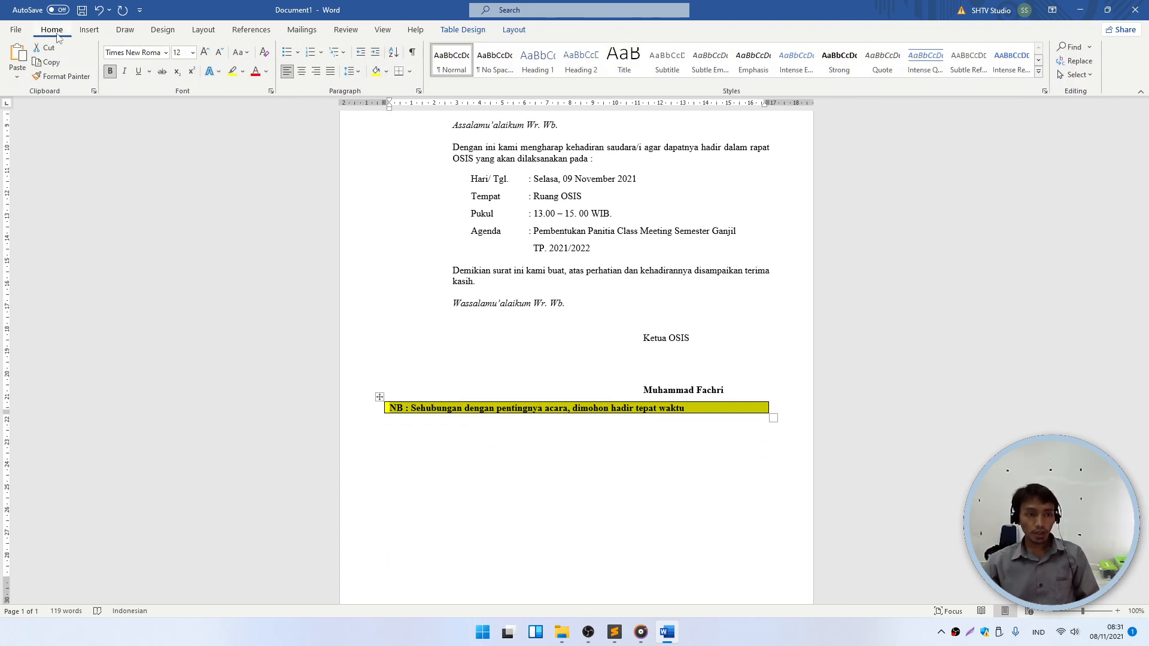
{"action": "left_click", "coordinate": [477, 407]}
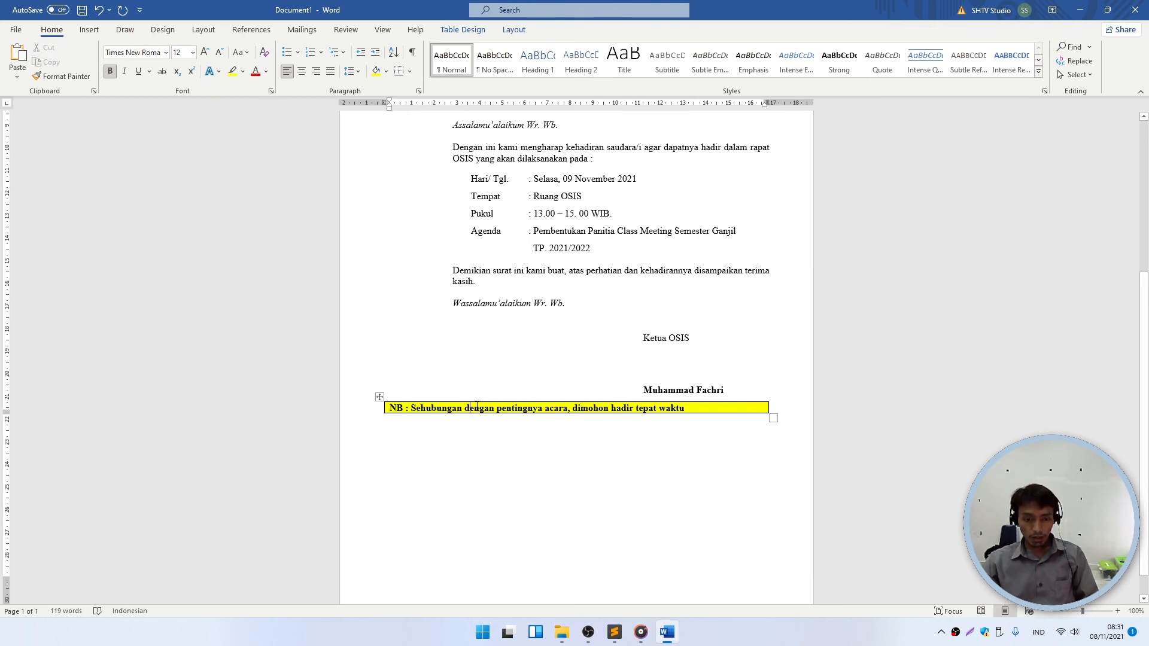
- Give the NB row 3 pt spacing before and after
{"action": "left_click", "coordinate": [370, 403]}
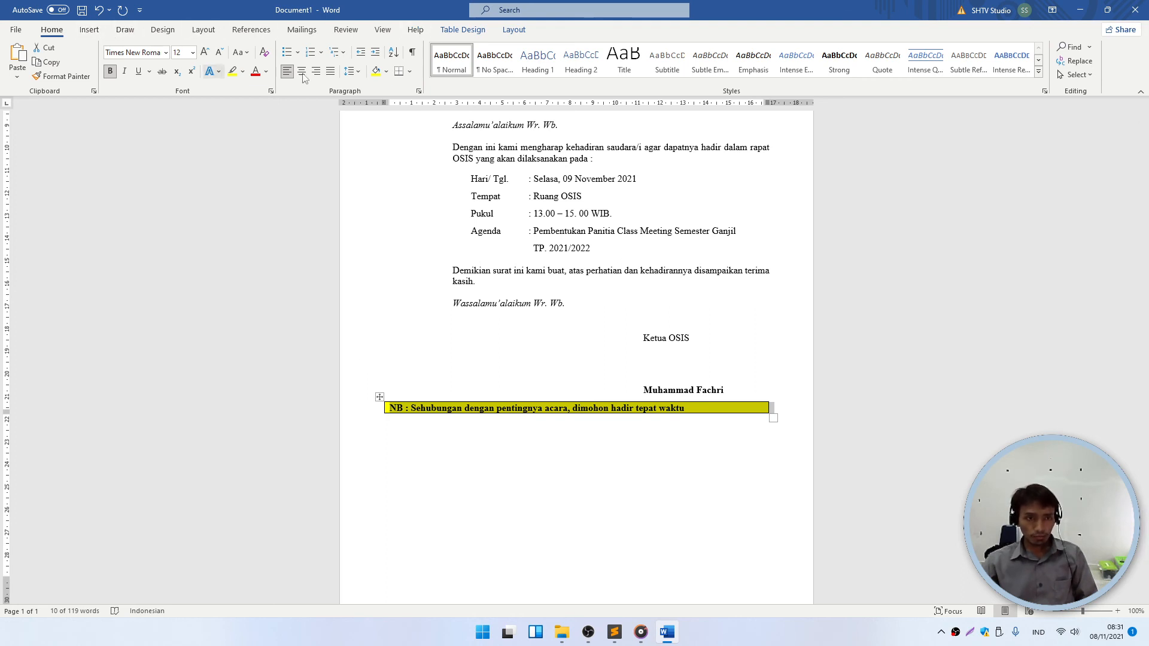
{"action": "left_click", "coordinate": [204, 30]}
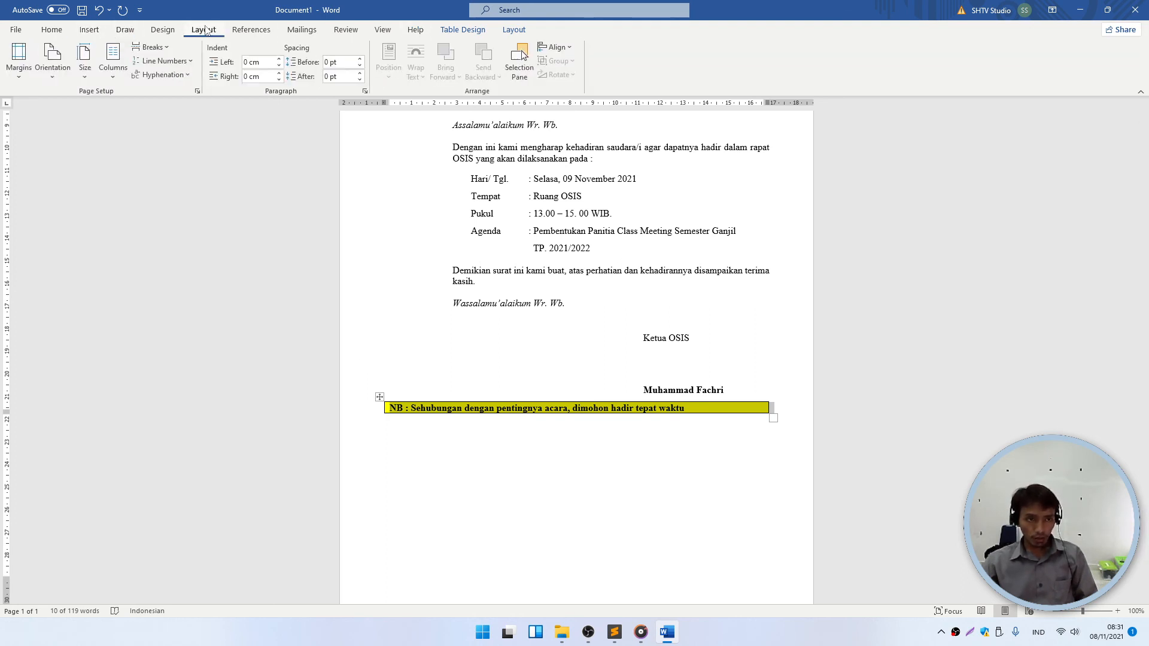
{"action": "left_click", "coordinate": [399, 442]}
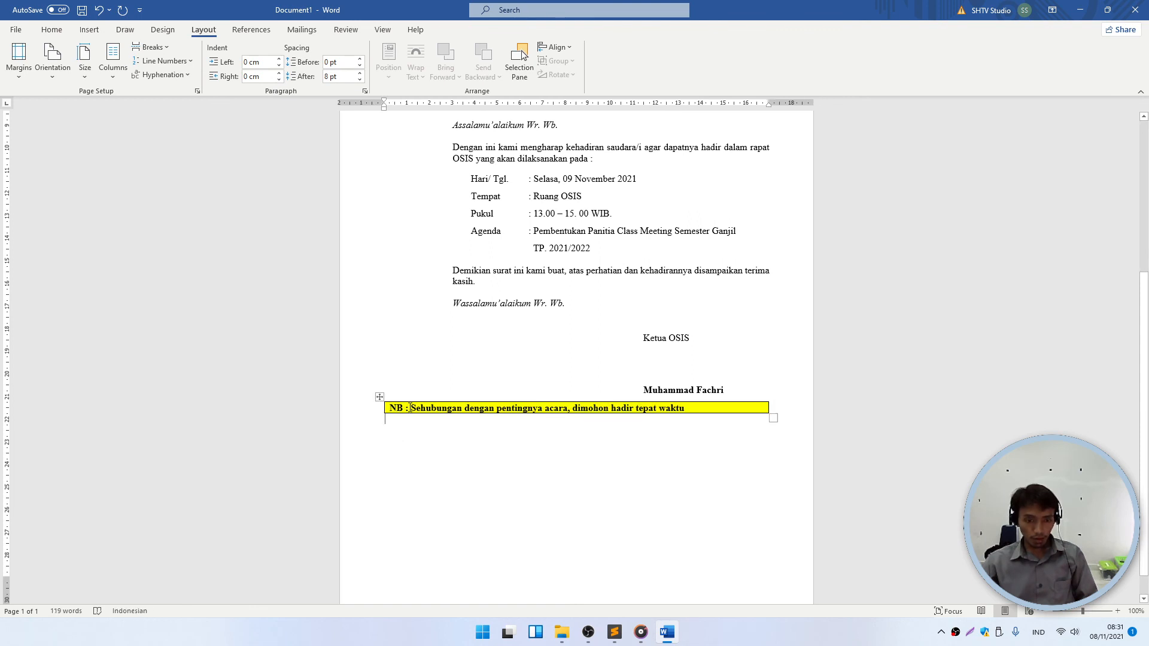
{"action": "left_click", "coordinate": [377, 407]}
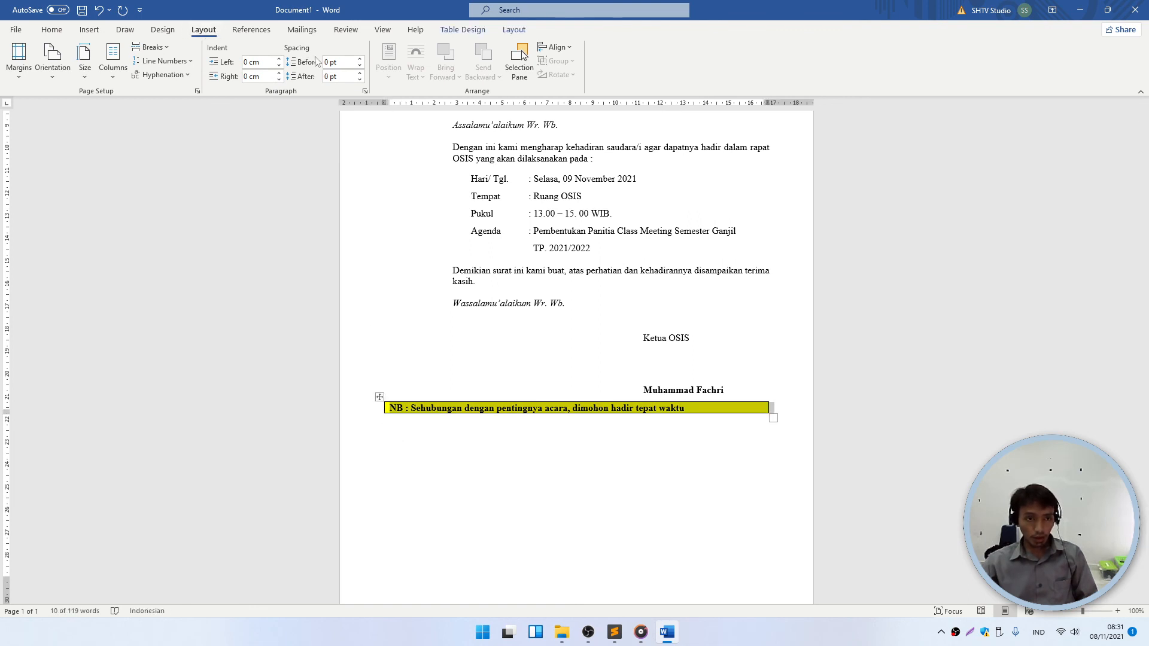
{"action": "left_click", "coordinate": [338, 62]}
{"action": "type", "text": "3"}
{"action": "left_click", "coordinate": [350, 77]}
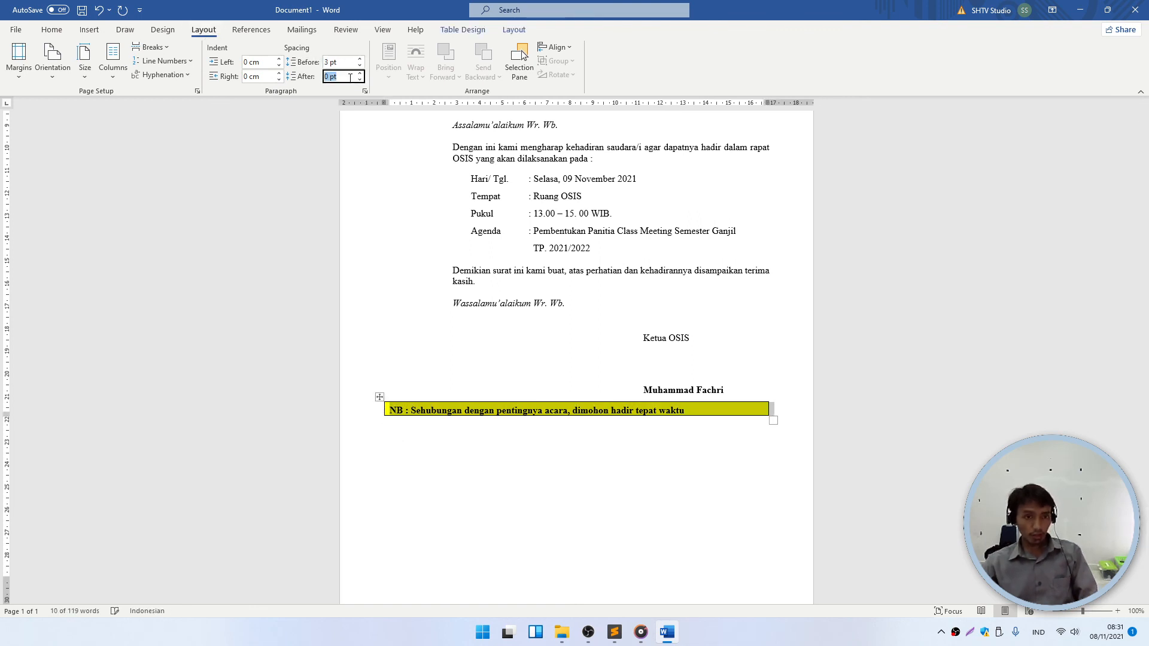
{"action": "type", "text": "3"}
{"action": "key", "text": "Return"}
- Add blank lines after the signer's name to push the NB box lower
{"action": "left_click", "coordinate": [479, 425]}
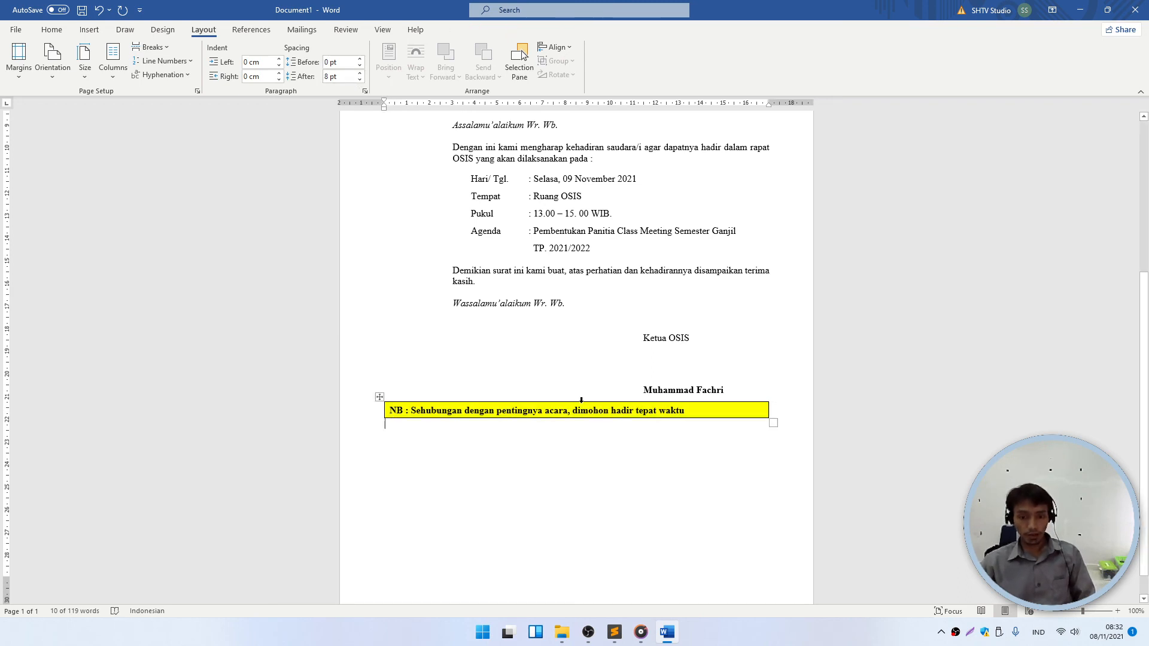
{"action": "left_click", "coordinate": [739, 392]}
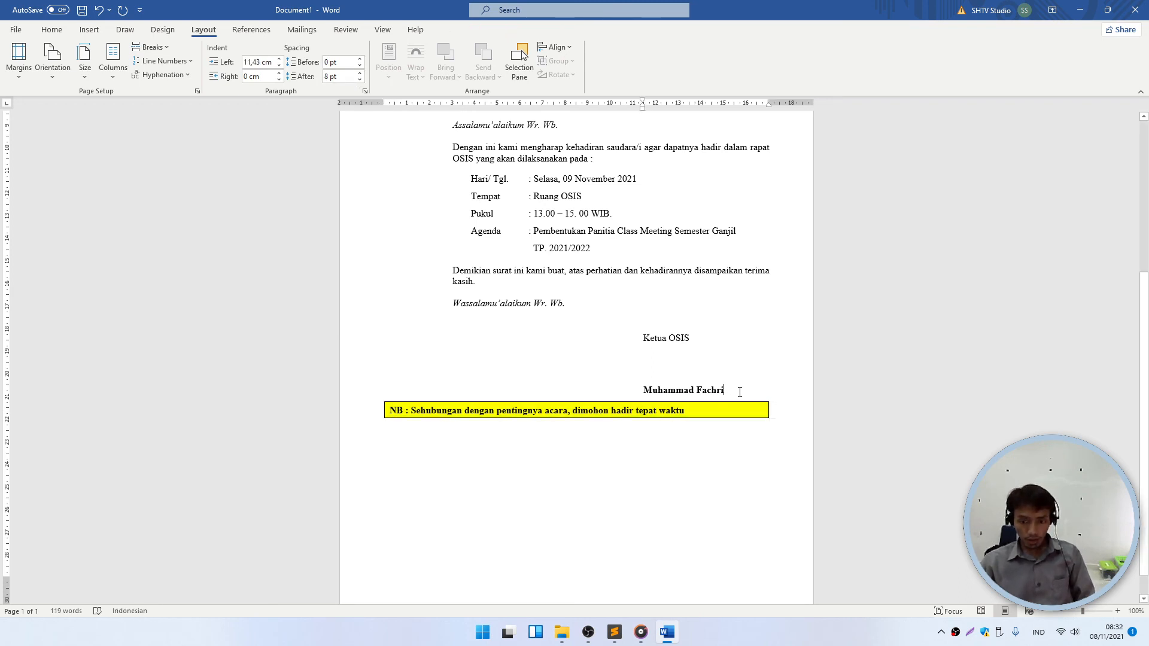
{"action": "key", "text": "Return"}
{"action": "key", "text": "Return"}
{"action": "key", "text": "Return"}
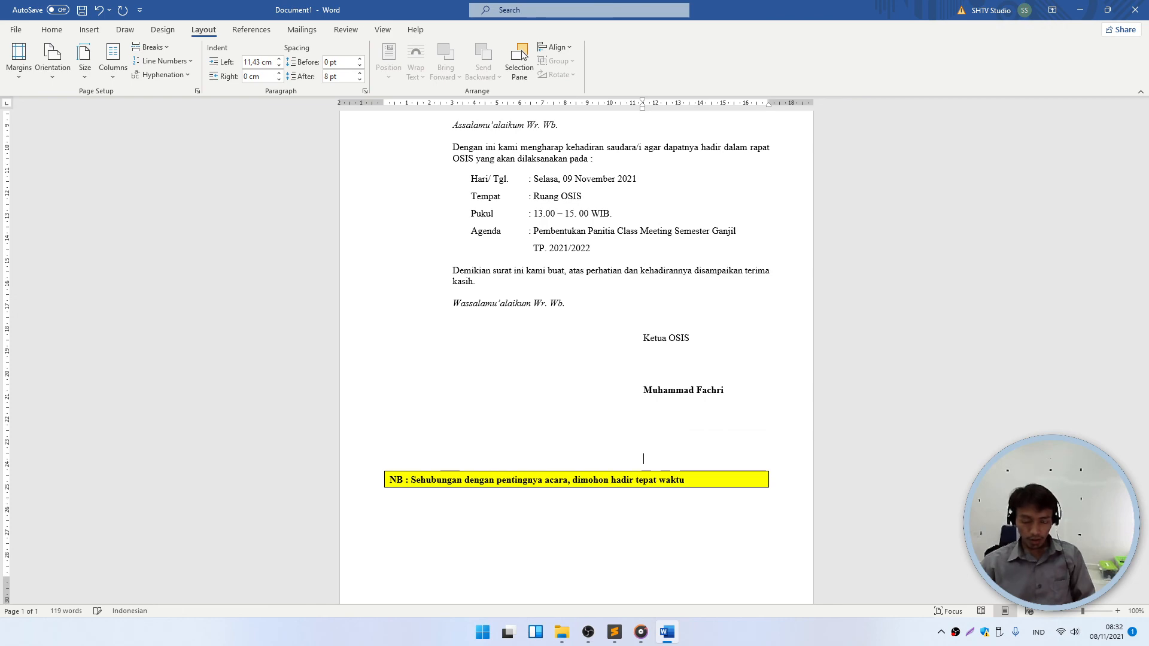
{"action": "key", "text": "Return"}
{"action": "key", "text": "Return"}
{"action": "key", "text": "Return"}
{"action": "key", "text": "Return"}
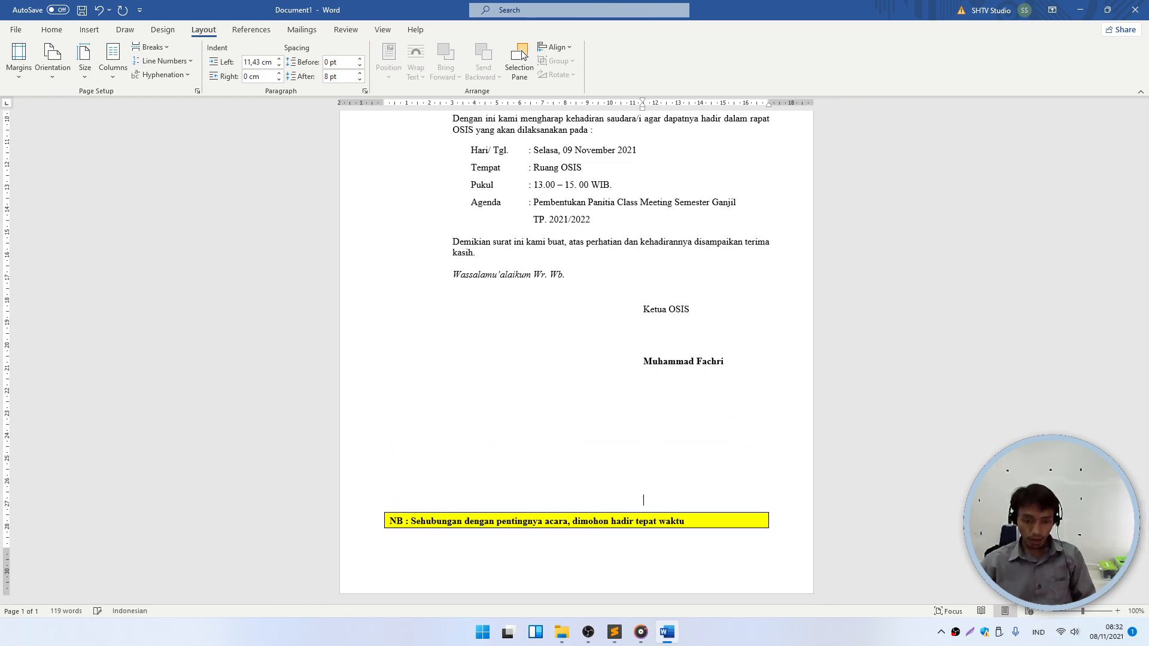
{"action": "scroll", "coordinate": [652, 393], "scroll_direction": "down", "scroll_amount": 5, "text": "ctrl"}
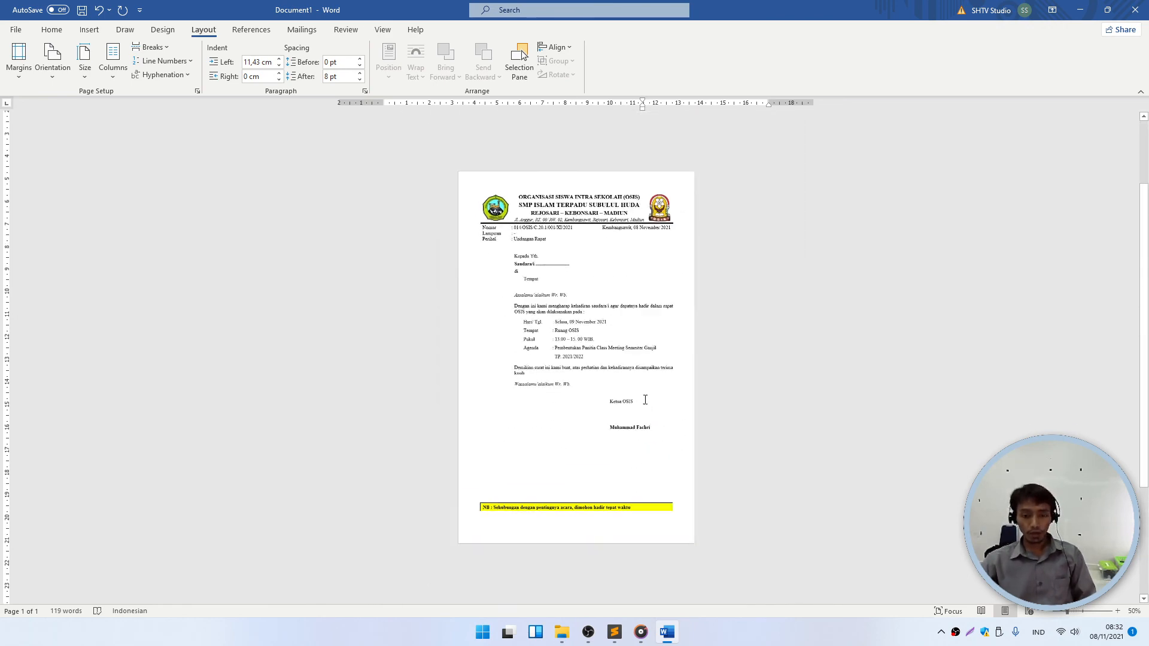
{"action": "scroll", "coordinate": [565, 203], "scroll_direction": "up", "scroll_amount": 1, "text": "ctrl"}
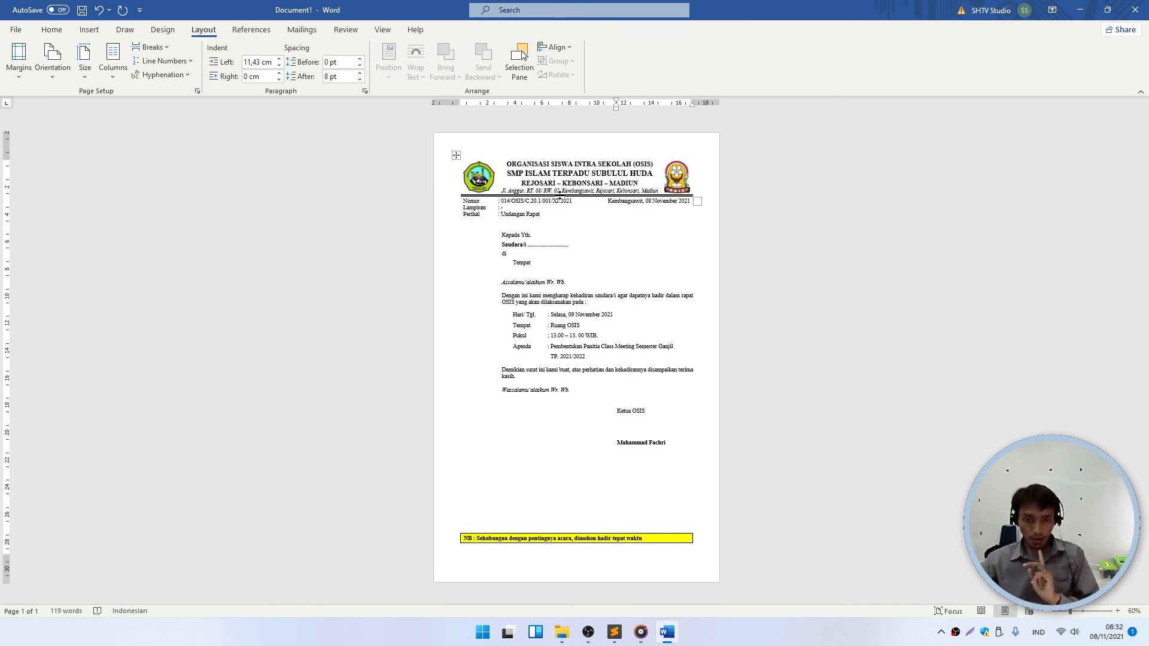
{"action": "left_click", "coordinate": [521, 165]}
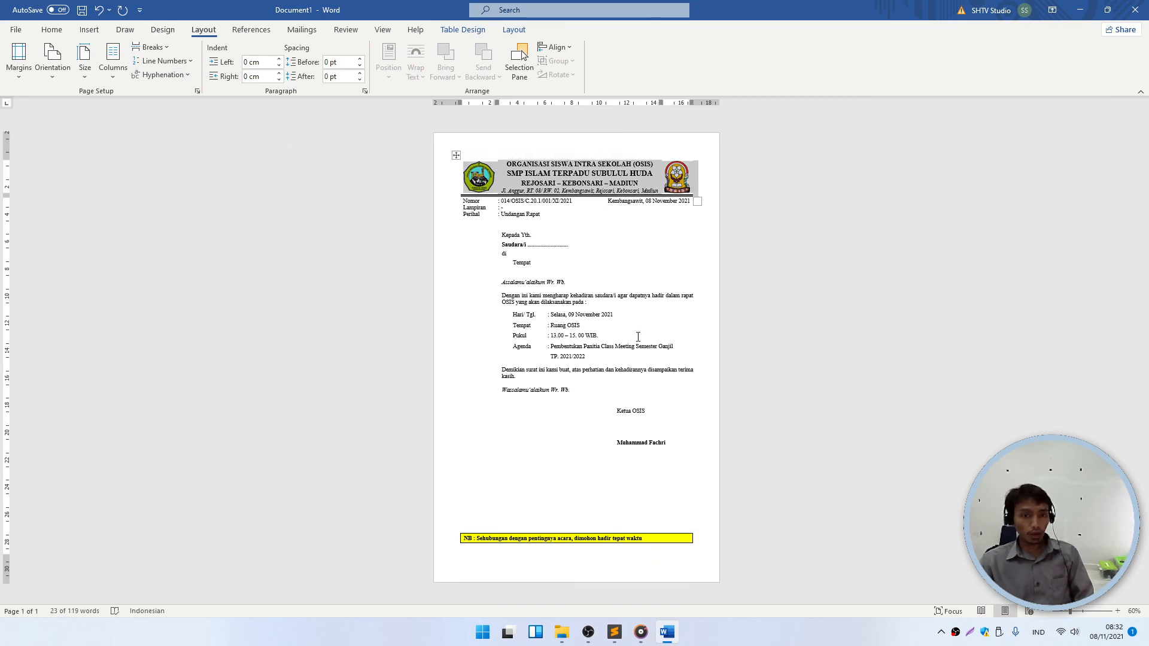
- Set the top page margin to 1,5 and ignore the printable-area warning
{"action": "left_click", "coordinate": [196, 91]}
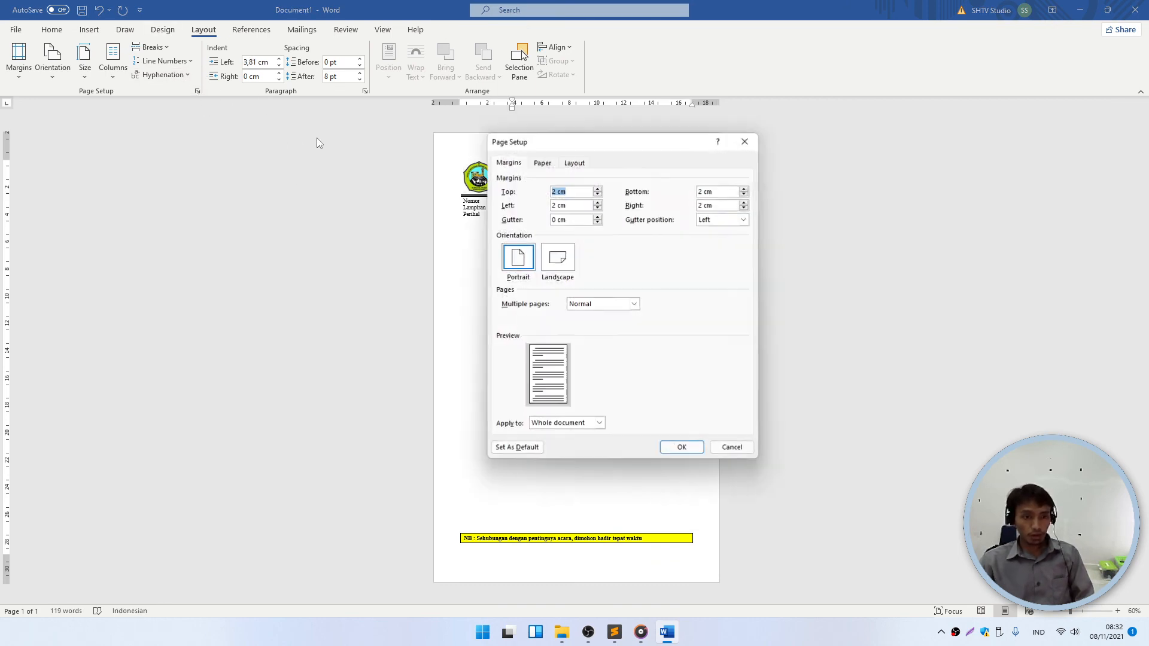
{"action": "type", "text": "1"}
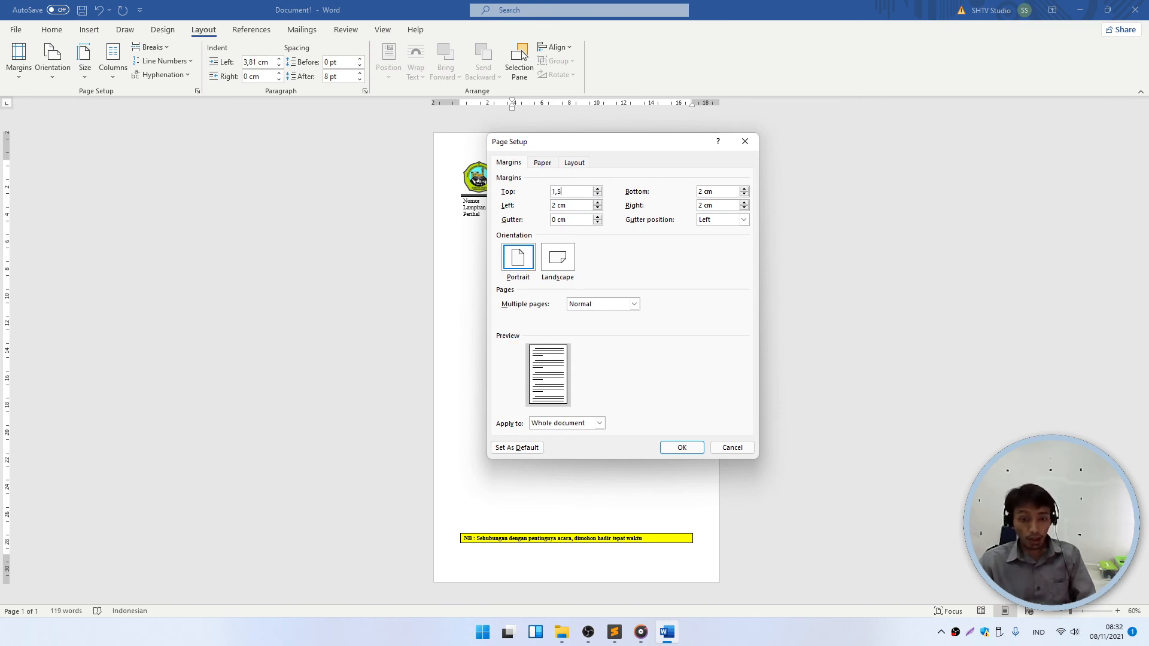
{"action": "type", "text": ",5"}
{"action": "left_click", "coordinate": [682, 448]}
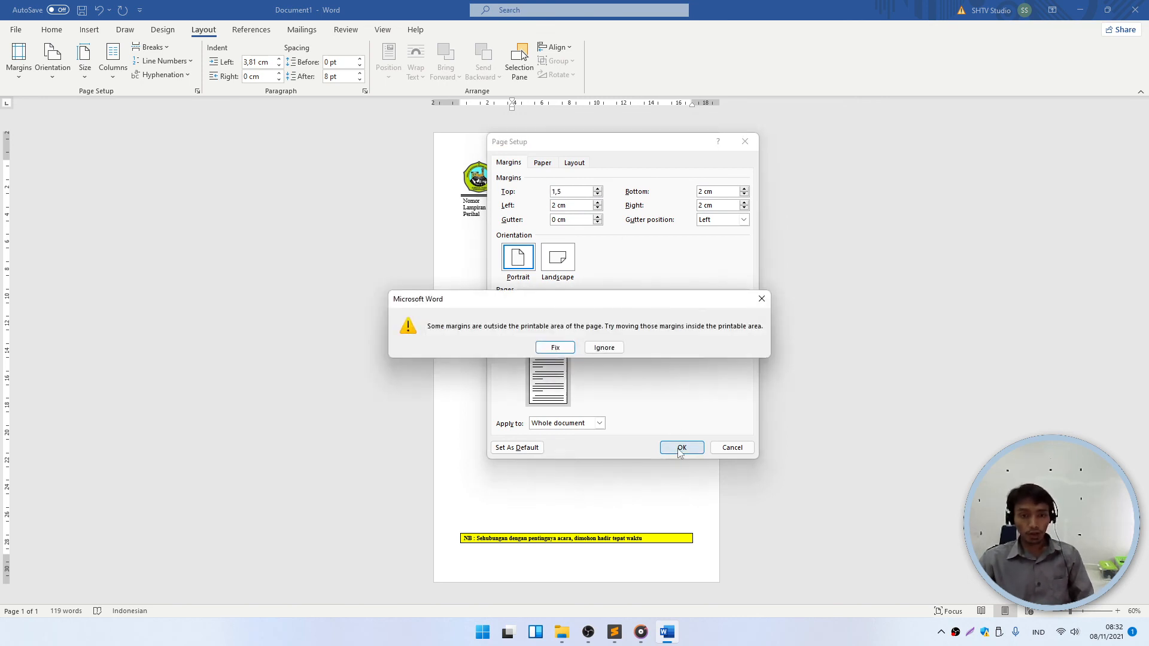
{"action": "left_click", "coordinate": [609, 348]}
{"action": "left_click", "coordinate": [456, 149]}
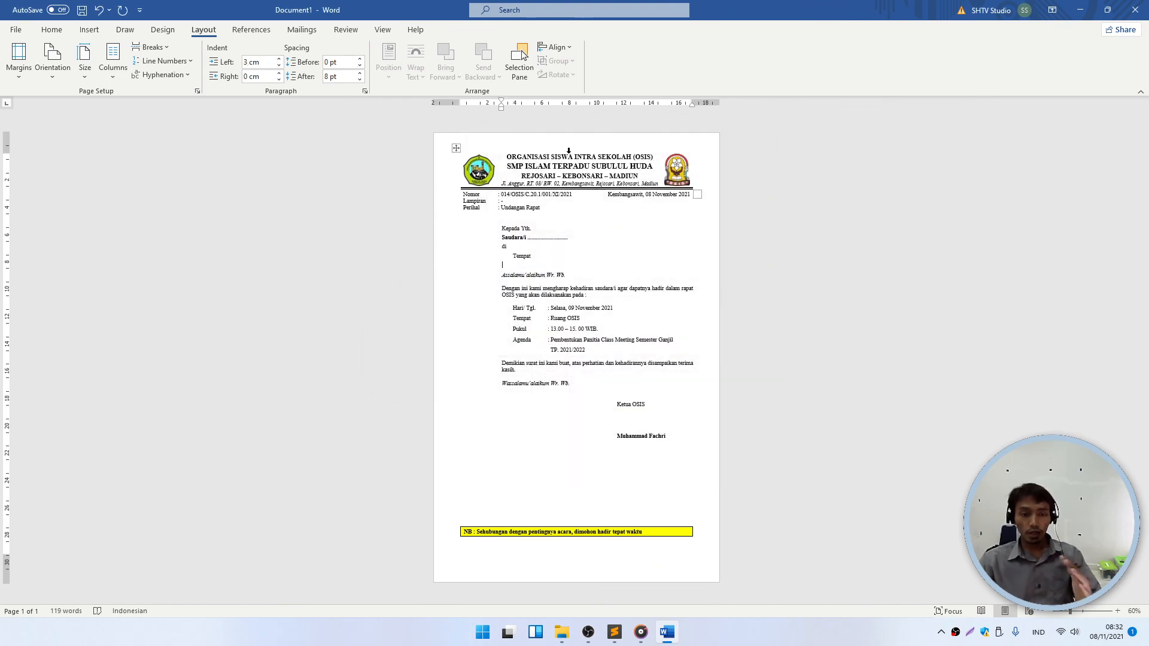
{"action": "scroll", "coordinate": [541, 256], "scroll_direction": "up", "scroll_amount": 1}
- Drag the yellow NB box further down the page and review the layout
{"action": "scroll", "coordinate": [543, 508], "scroll_direction": "down", "scroll_amount": 1}
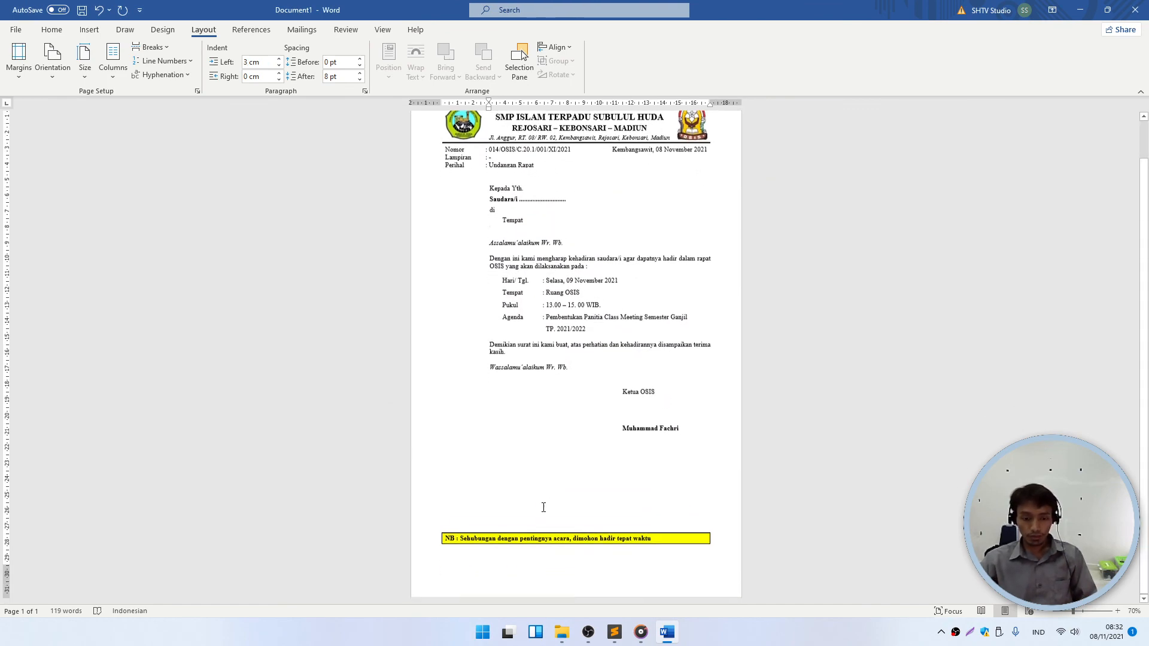
{"action": "left_click", "coordinate": [467, 540]}
{"action": "mouse_move", "coordinate": [467, 541]}
{"action": "left_mouse_down"}
{"action": "mouse_move", "coordinate": [467, 610]}
{"action": "mouse_move", "coordinate": [468, 557]}
{"action": "left_mouse_up"}
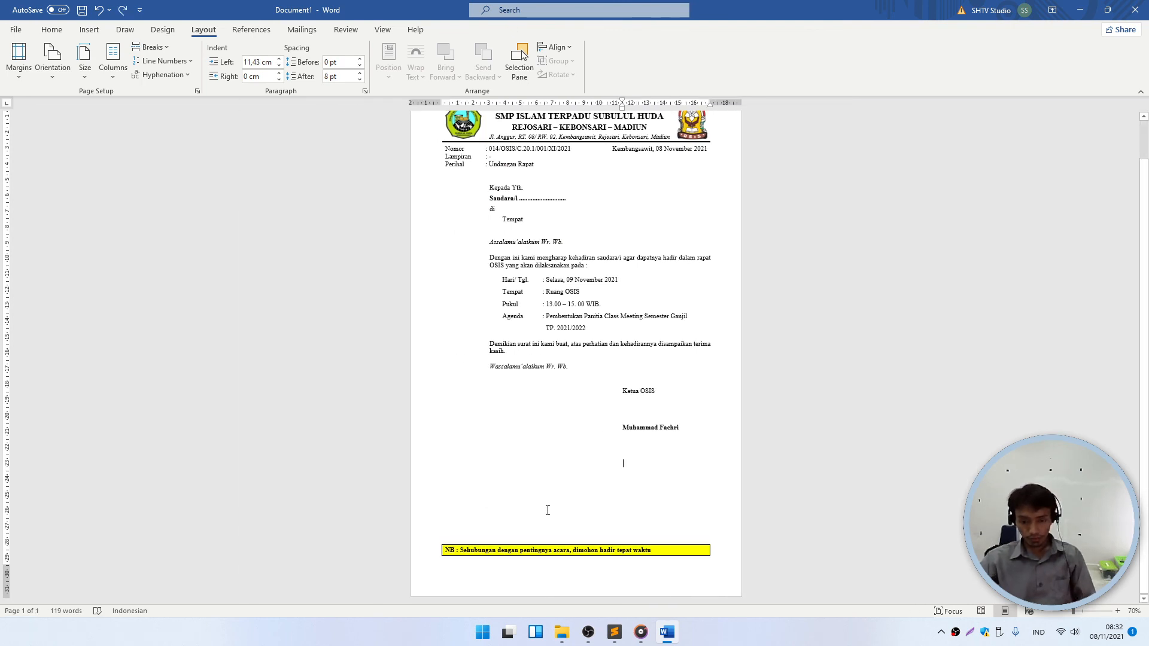
{"action": "scroll", "coordinate": [563, 460], "scroll_direction": "up", "scroll_amount": 1}
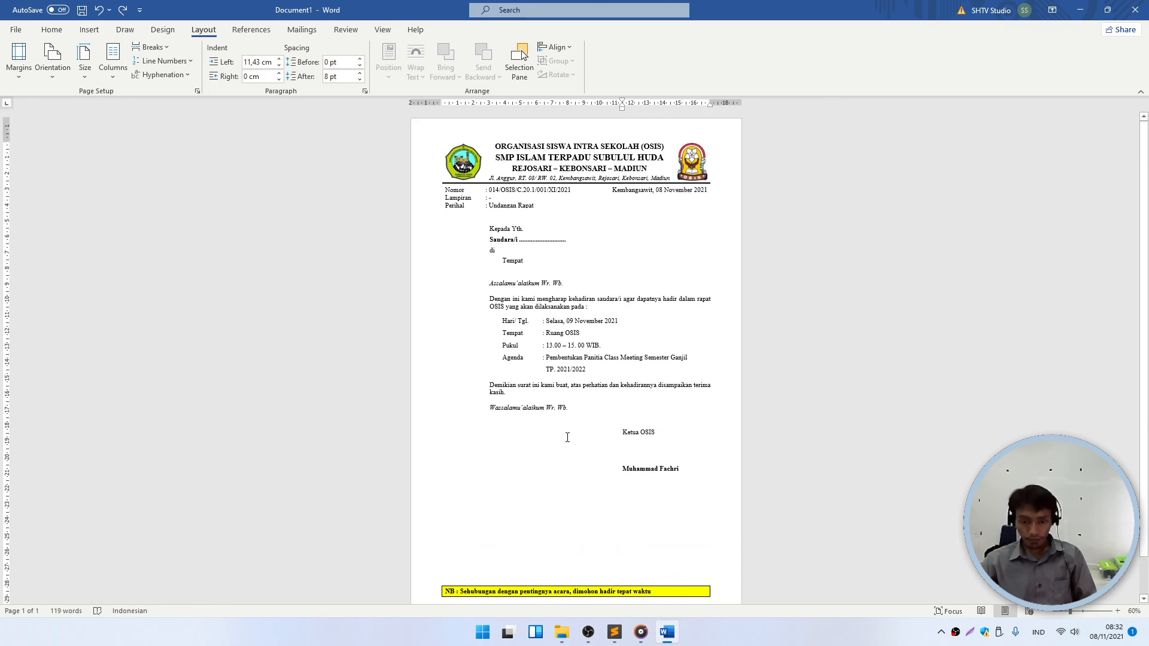
{"action": "scroll", "coordinate": [567, 437], "scroll_direction": "up", "scroll_amount": 2, "text": "ctrl"}
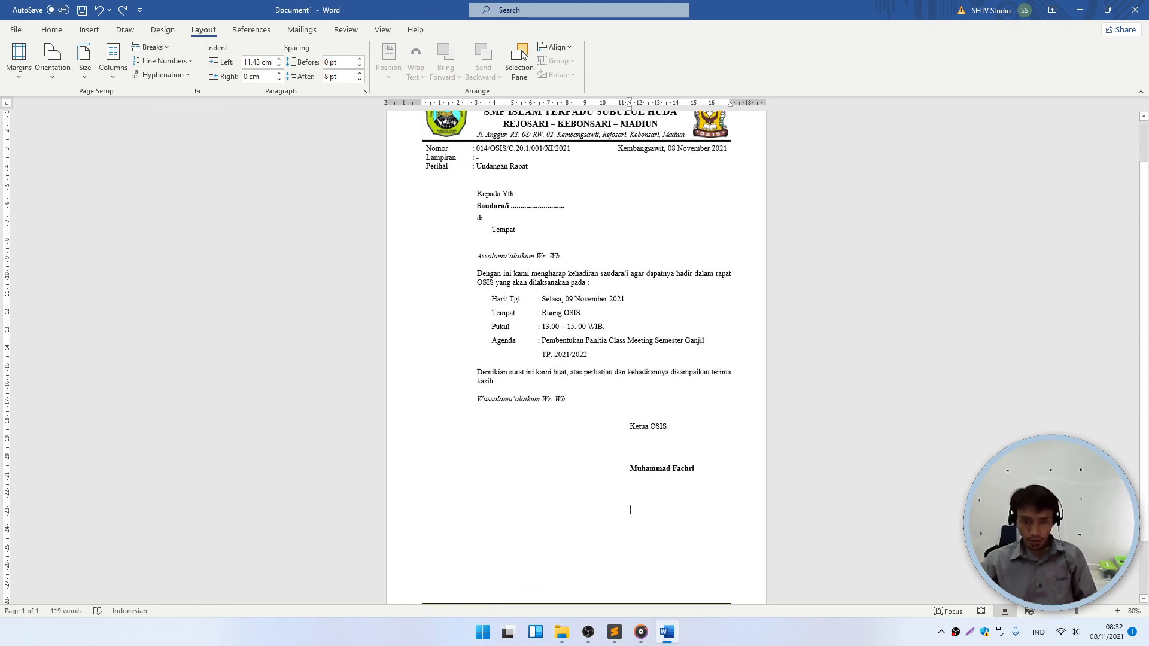
{"action": "scroll", "coordinate": [559, 372], "scroll_direction": "up", "scroll_amount": 2}
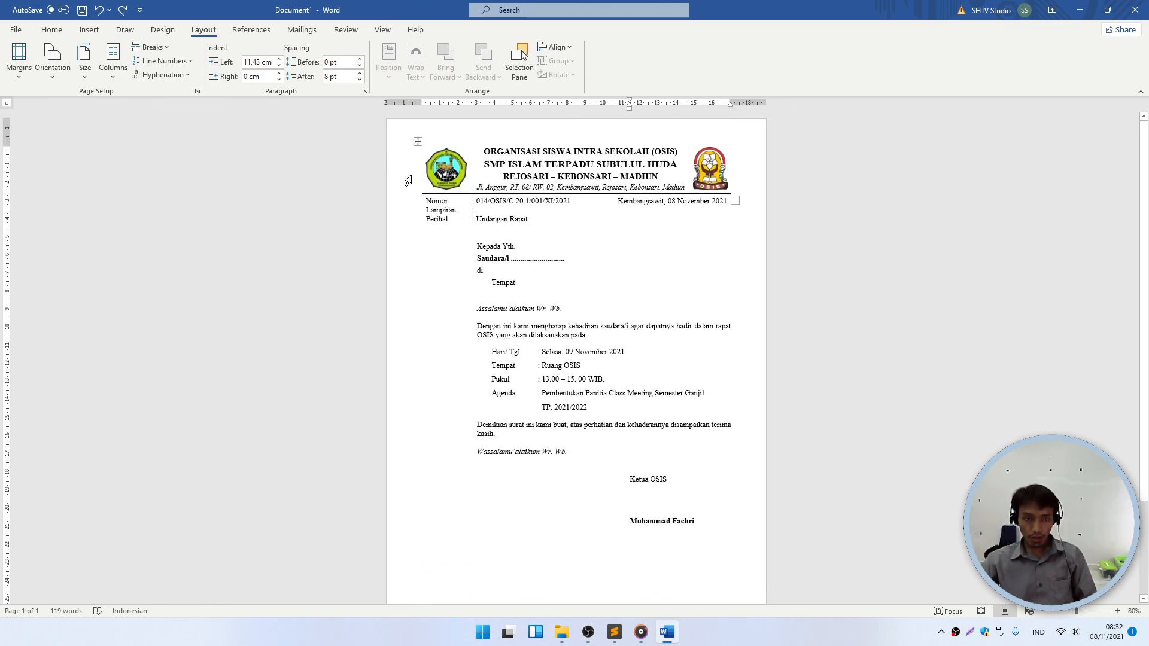
{"action": "scroll", "coordinate": [567, 527], "scroll_direction": "down", "scroll_amount": 3}
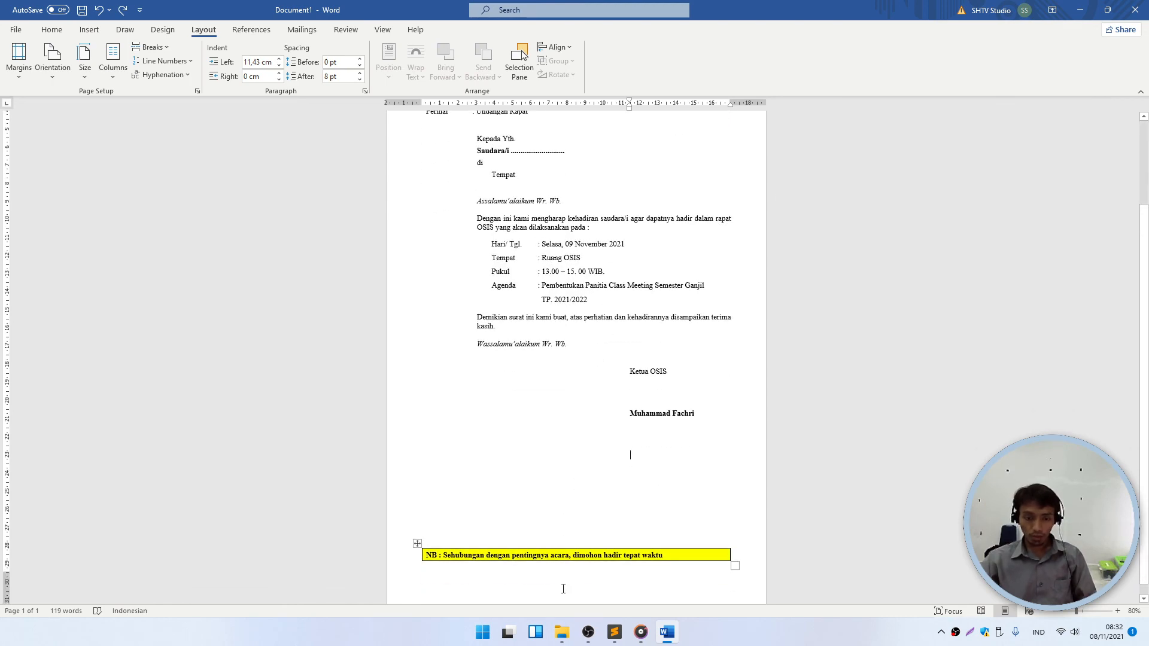
{"action": "scroll", "coordinate": [605, 492], "scroll_direction": "up", "scroll_amount": 5}
{"action": "scroll", "coordinate": [611, 374], "scroll_direction": "up", "scroll_amount": 2, "text": "ctrl"}
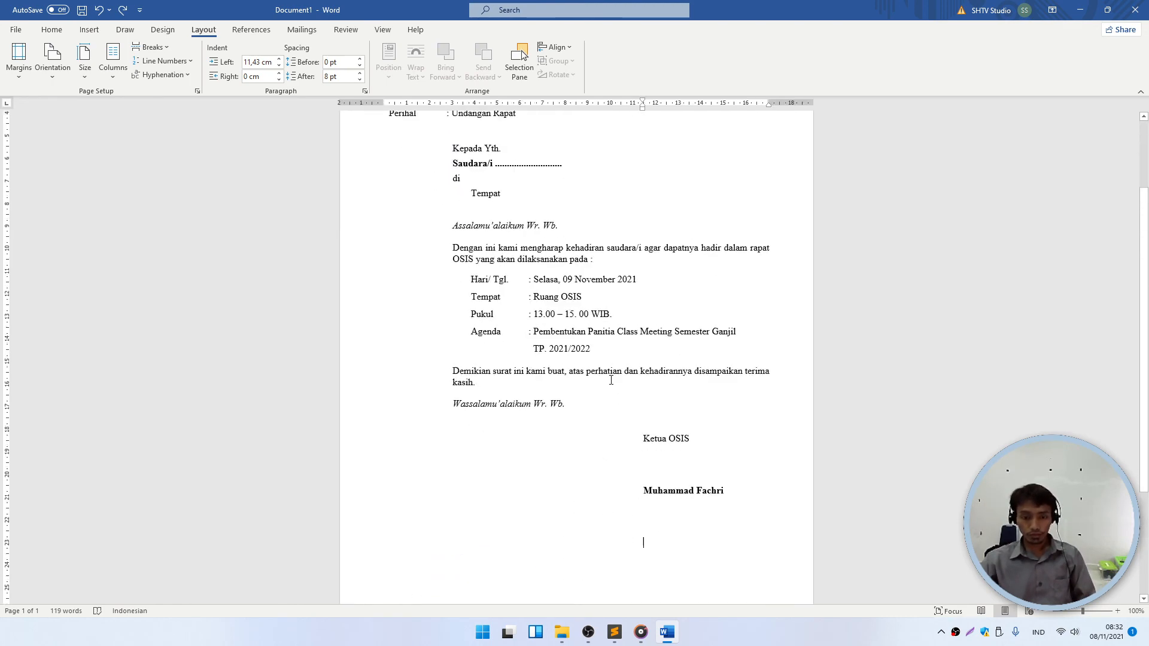
{"action": "scroll", "coordinate": [611, 377], "scroll_direction": "up", "scroll_amount": 1}
{"action": "scroll", "coordinate": [591, 377], "scroll_direction": "up", "scroll_amount": 4, "text": "ctrl"}
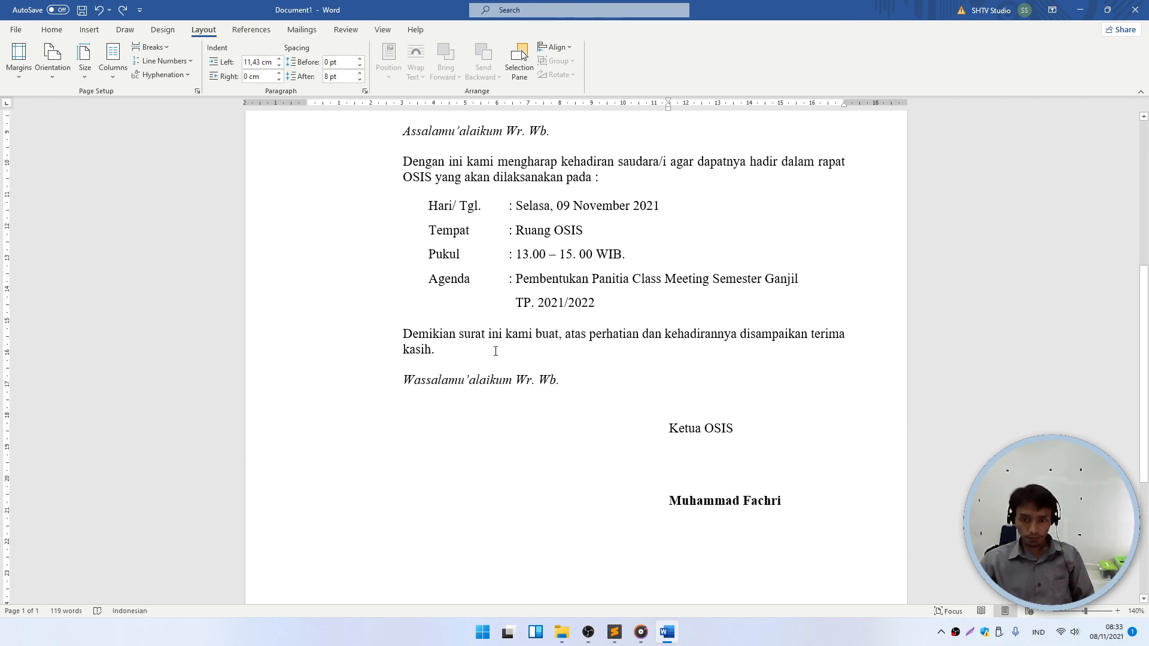
{"action": "scroll", "coordinate": [471, 359], "scroll_direction": "down", "scroll_amount": 4}
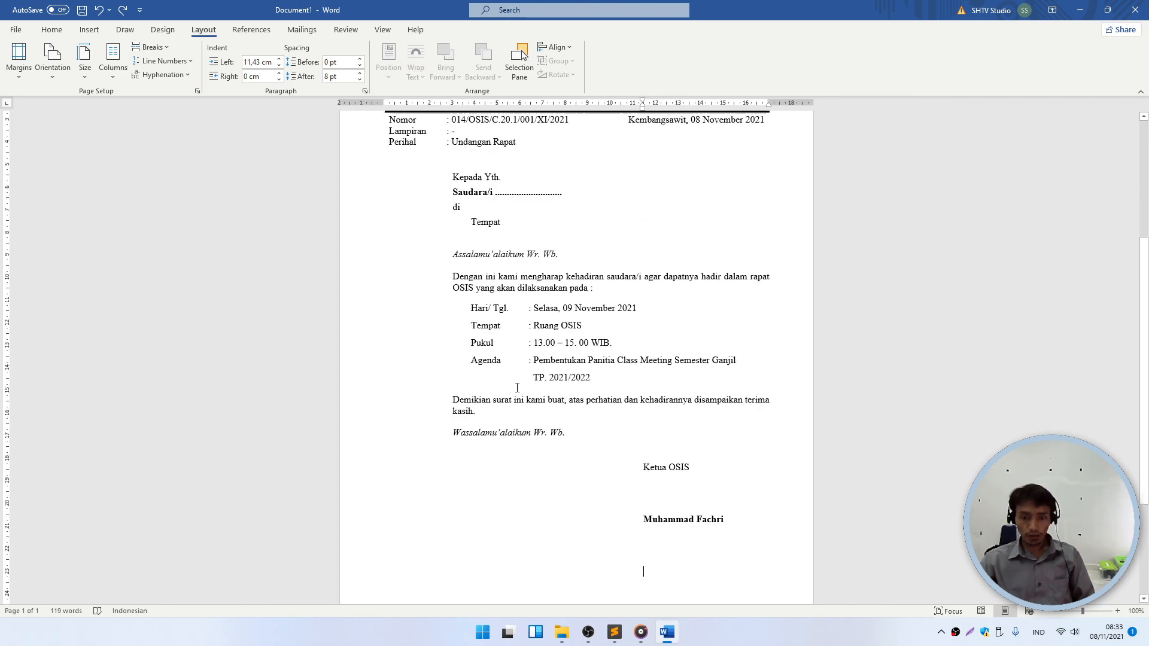
{"action": "scroll", "coordinate": [615, 415], "scroll_direction": "down", "scroll_amount": 4}
{"action": "scroll", "coordinate": [619, 421], "scroll_direction": "up", "scroll_amount": 3}
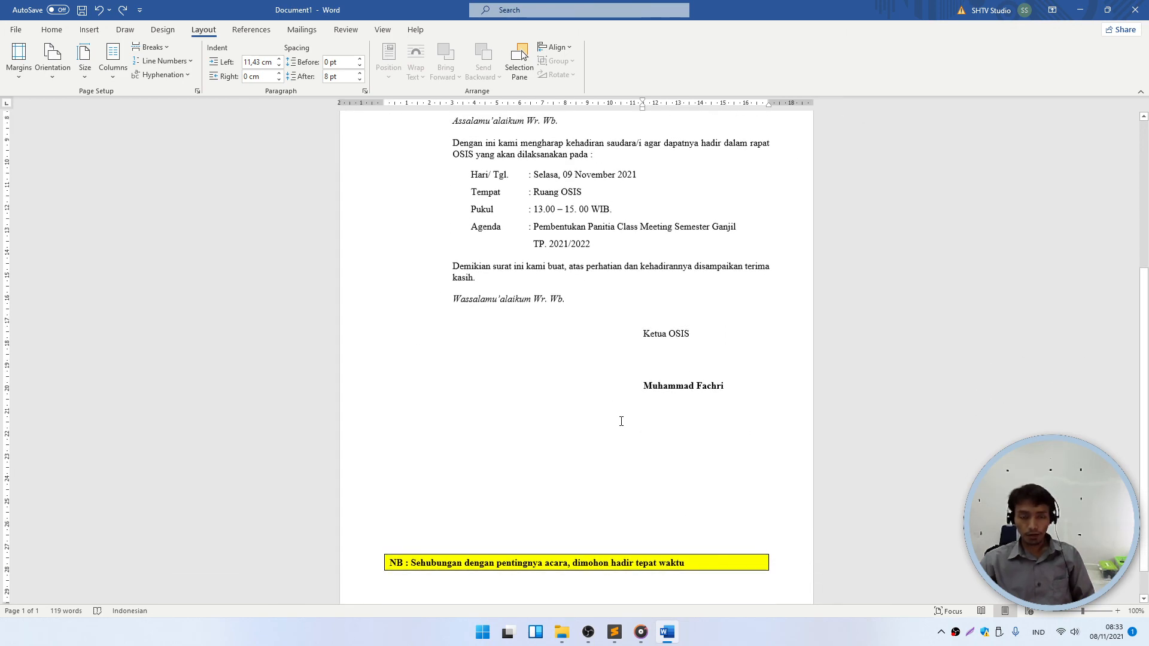
{"action": "scroll", "coordinate": [621, 422], "scroll_direction": "down", "scroll_amount": 1}
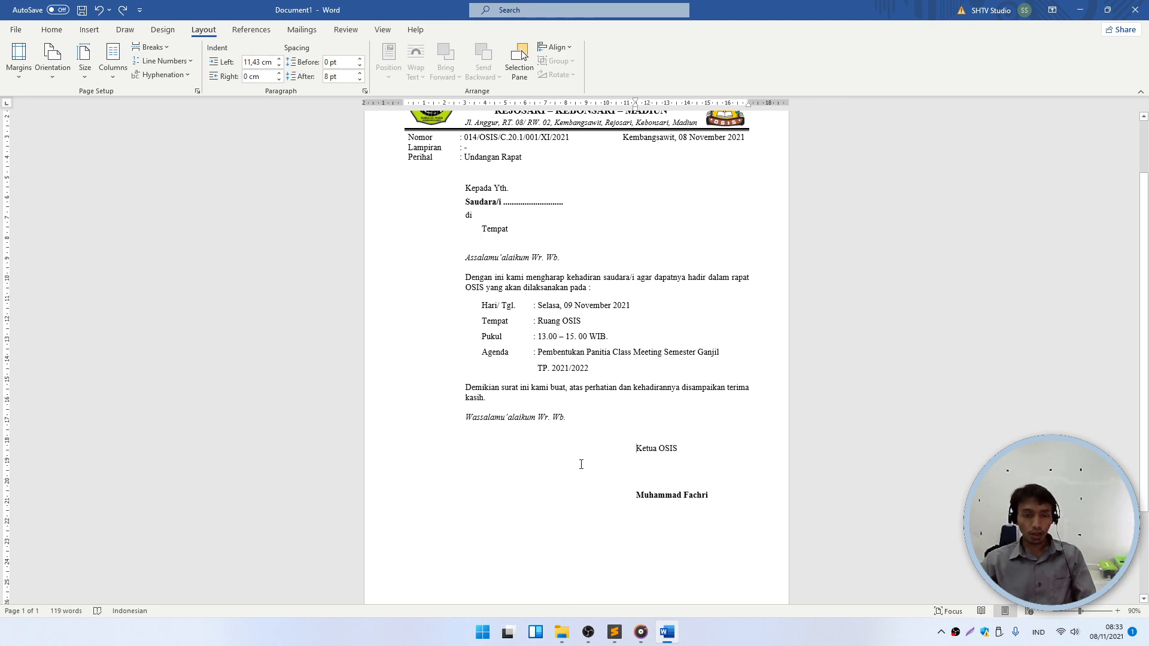
- Open the table insertion grid and cancel without inserting anything
{"action": "left_click", "coordinate": [89, 32]}
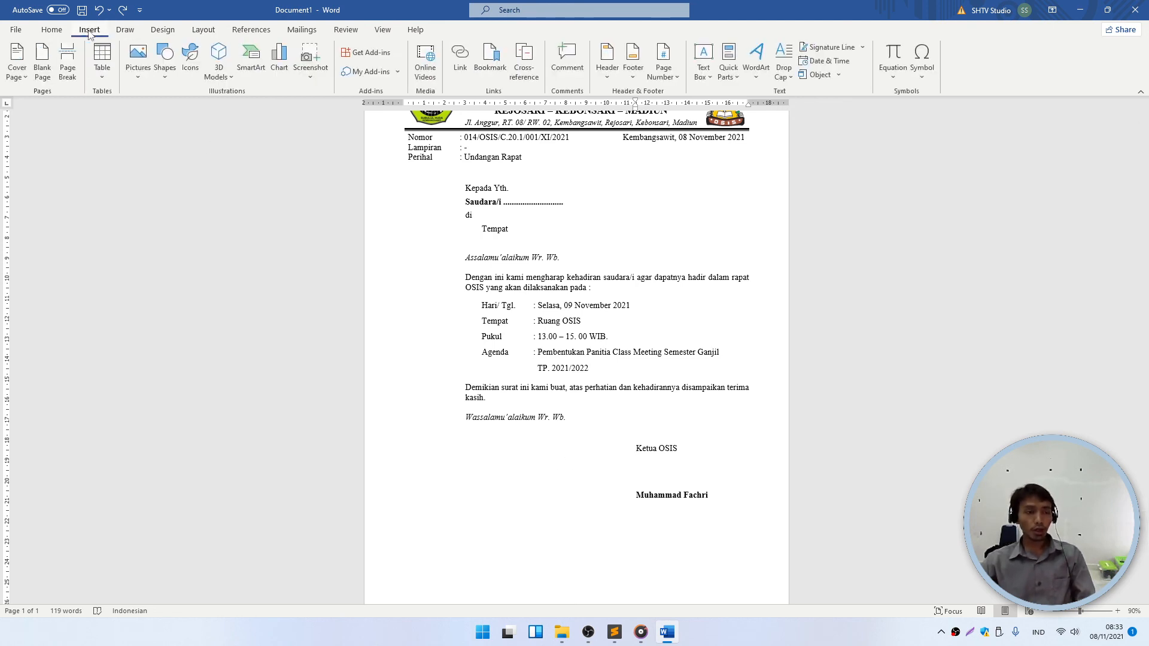
{"action": "left_click", "coordinate": [102, 60]}
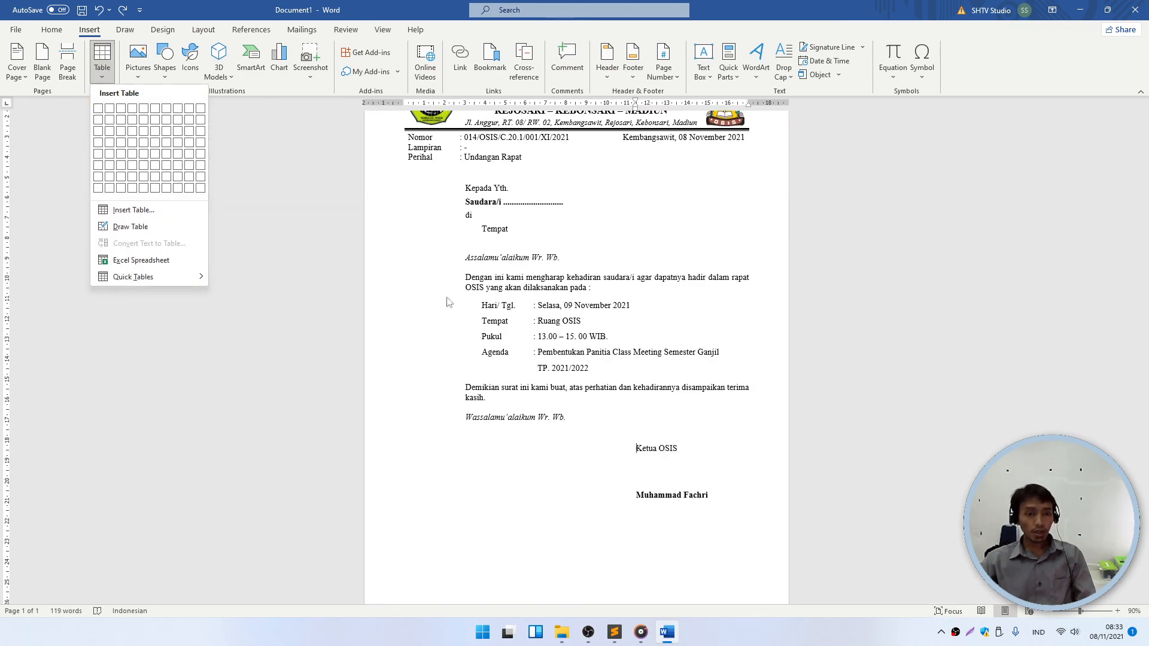
{"action": "key", "text": "Escape"}
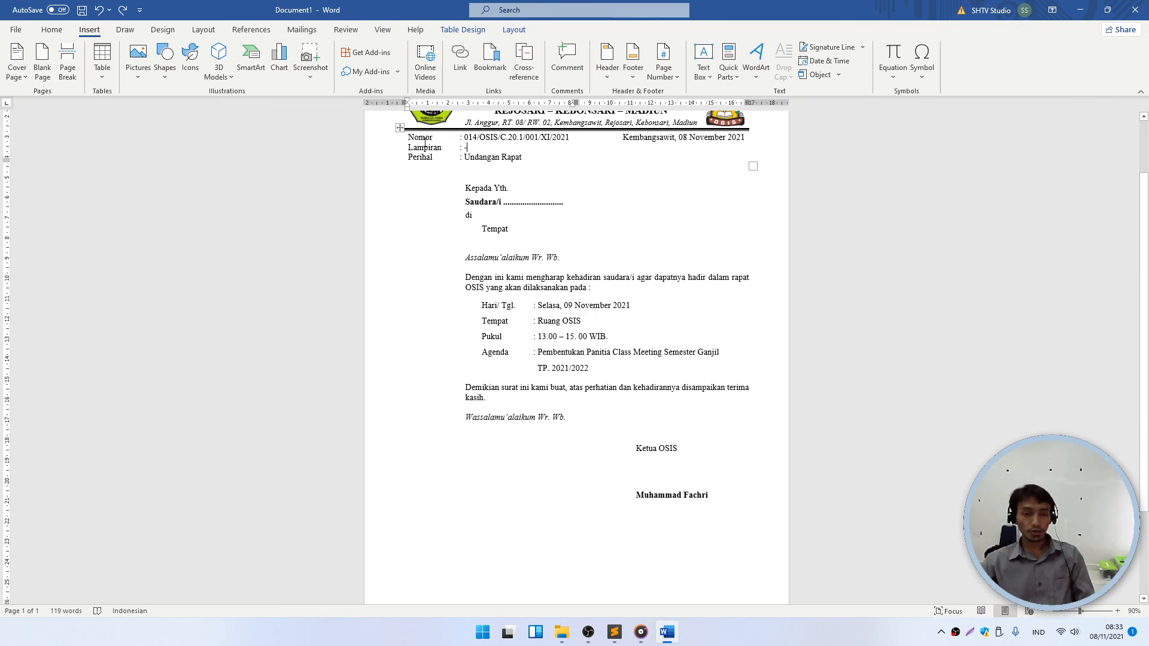
- Set the blank line above Nomor to font size 4
{"action": "scroll", "coordinate": [425, 144], "scroll_direction": "up", "scroll_amount": 6, "text": "ctrl"}
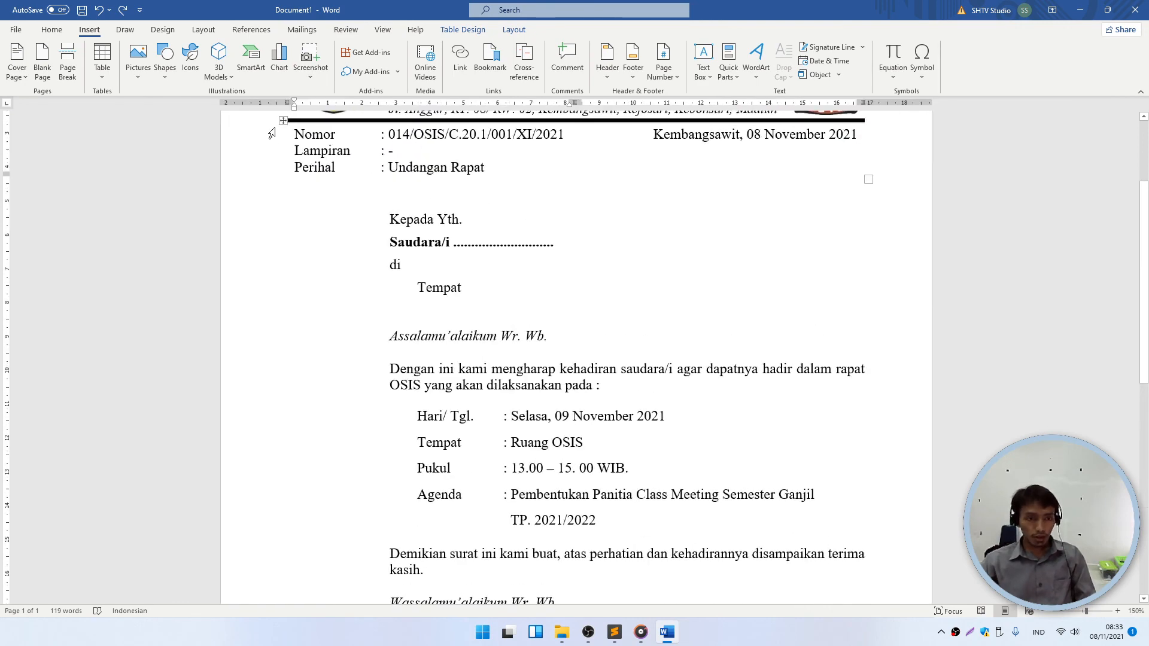
{"action": "scroll", "coordinate": [271, 132], "scroll_direction": "up", "scroll_amount": 6, "text": "ctrl"}
{"action": "scroll", "coordinate": [190, 317], "scroll_direction": "up", "scroll_amount": 3}
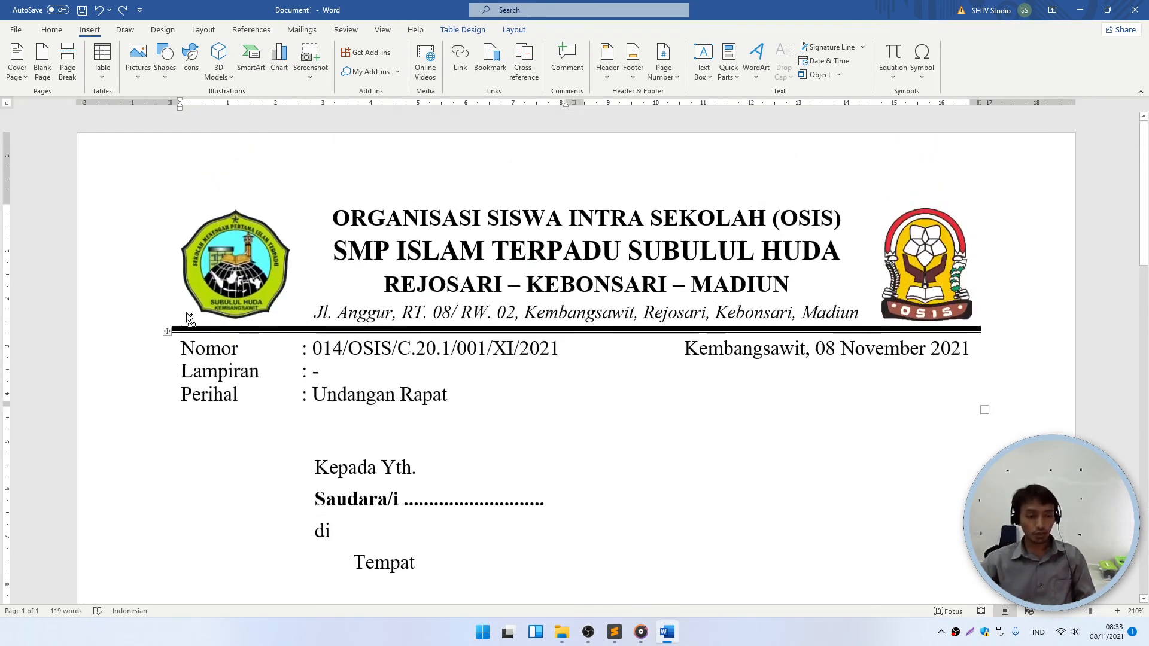
{"action": "scroll", "coordinate": [187, 317], "scroll_direction": "up", "scroll_amount": 11, "text": "ctrl"}
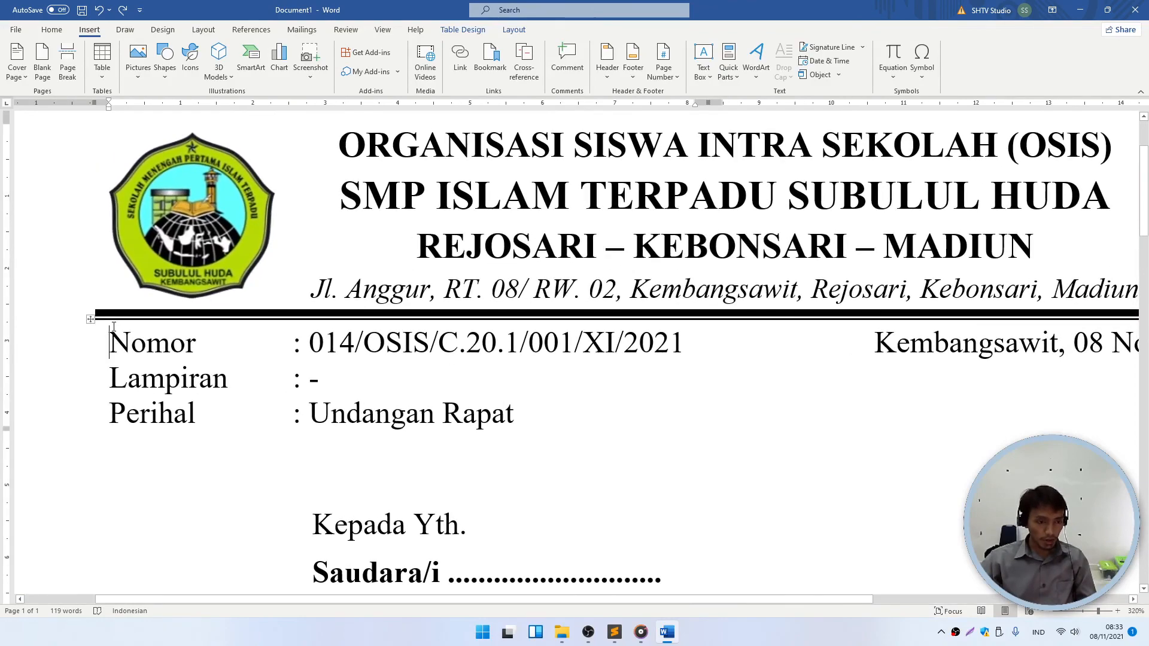
{"action": "scroll", "coordinate": [113, 322], "scroll_direction": "up", "scroll_amount": 6, "text": "ctrl"}
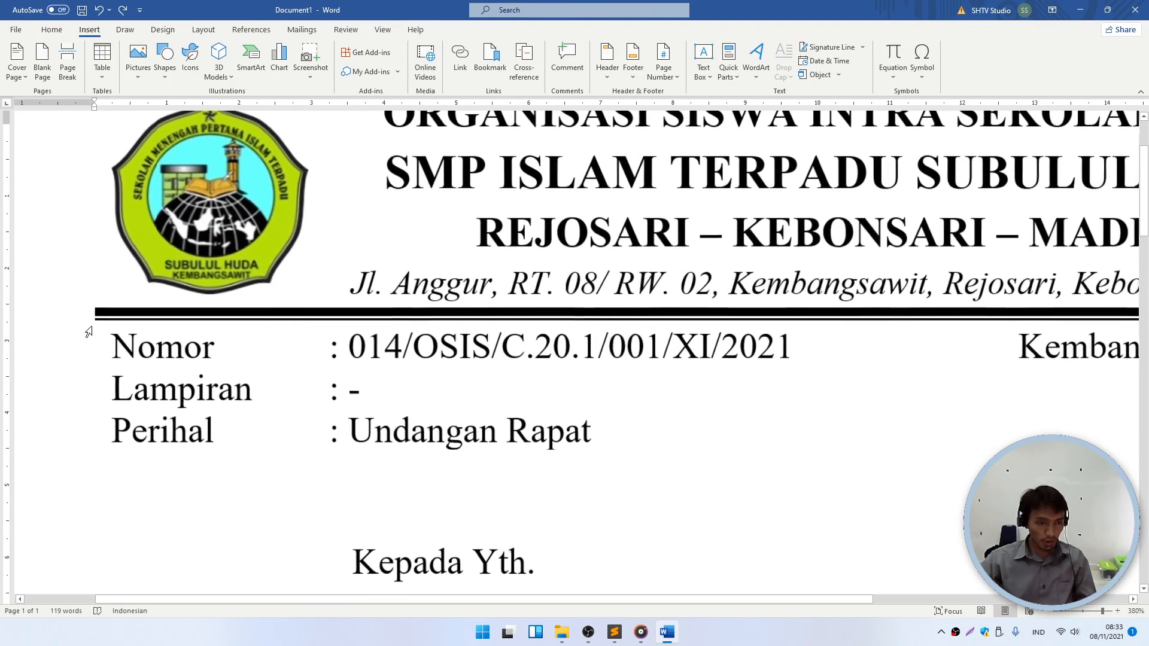
{"action": "left_click", "coordinate": [52, 29]}
{"action": "left_click", "coordinate": [183, 53]}
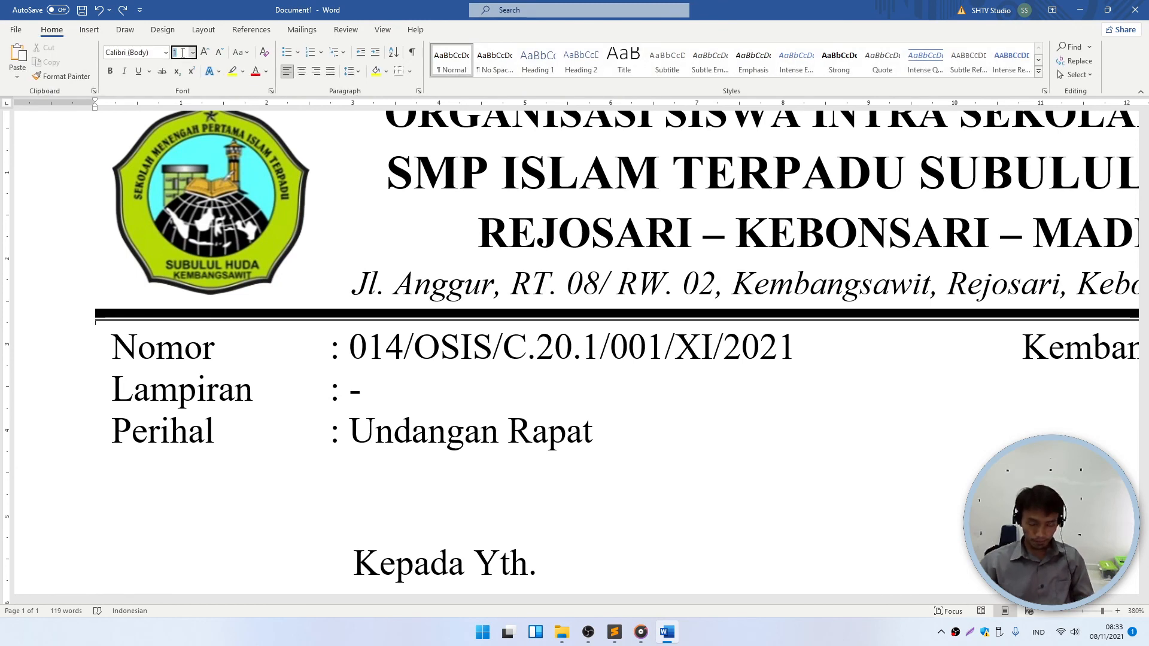
{"action": "type", "text": "5"}
{"action": "key", "text": "Return"}
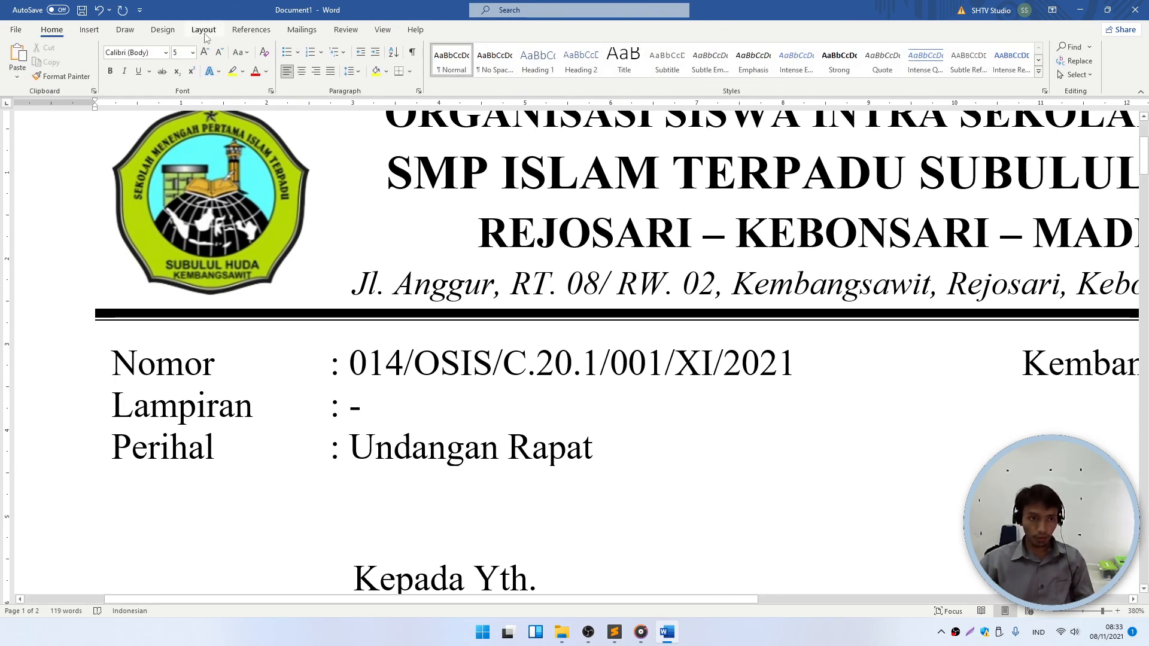
{"action": "type", "text": "4"}
{"action": "key", "text": "Return"}
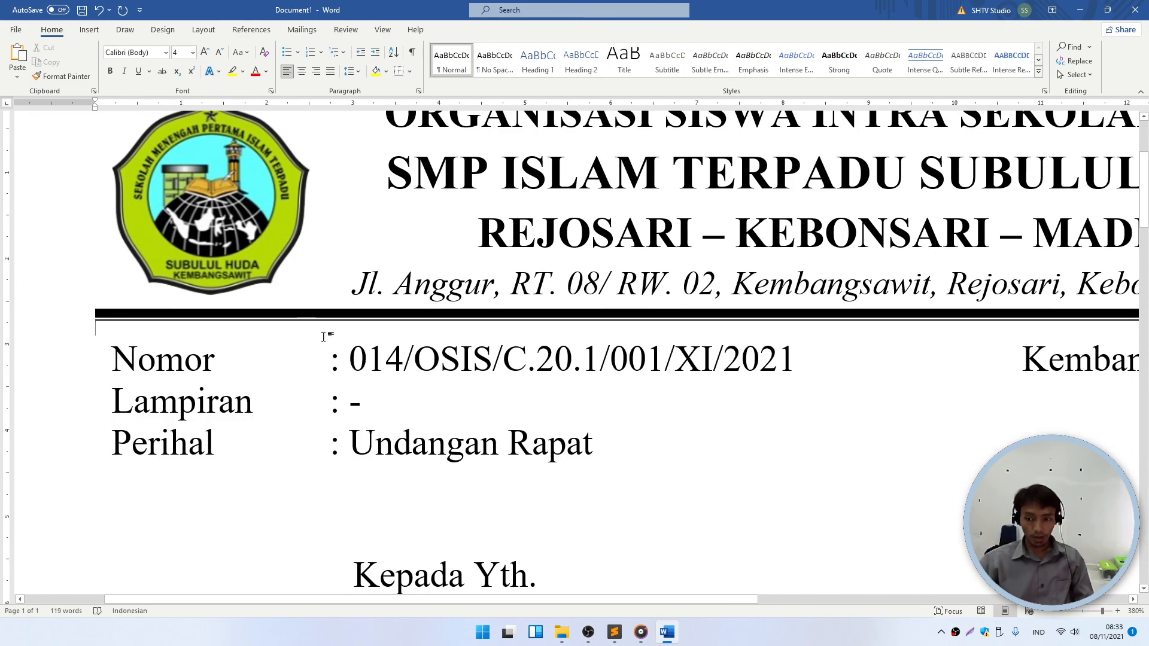
- Confirm the letter fits on one page and open the File backstage
{"action": "scroll", "coordinate": [345, 369], "scroll_direction": "down", "scroll_amount": 8}
{"action": "scroll", "coordinate": [345, 369], "scroll_direction": "down", "scroll_amount": 17}
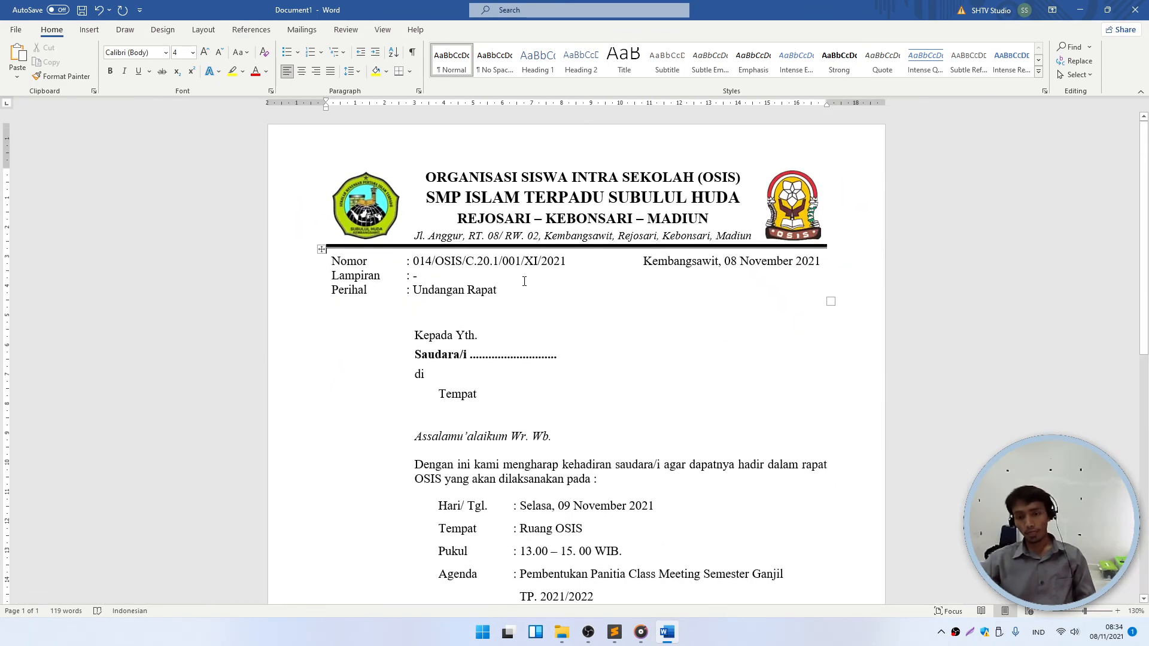
{"action": "scroll", "coordinate": [525, 281], "scroll_direction": "down", "scroll_amount": 4}
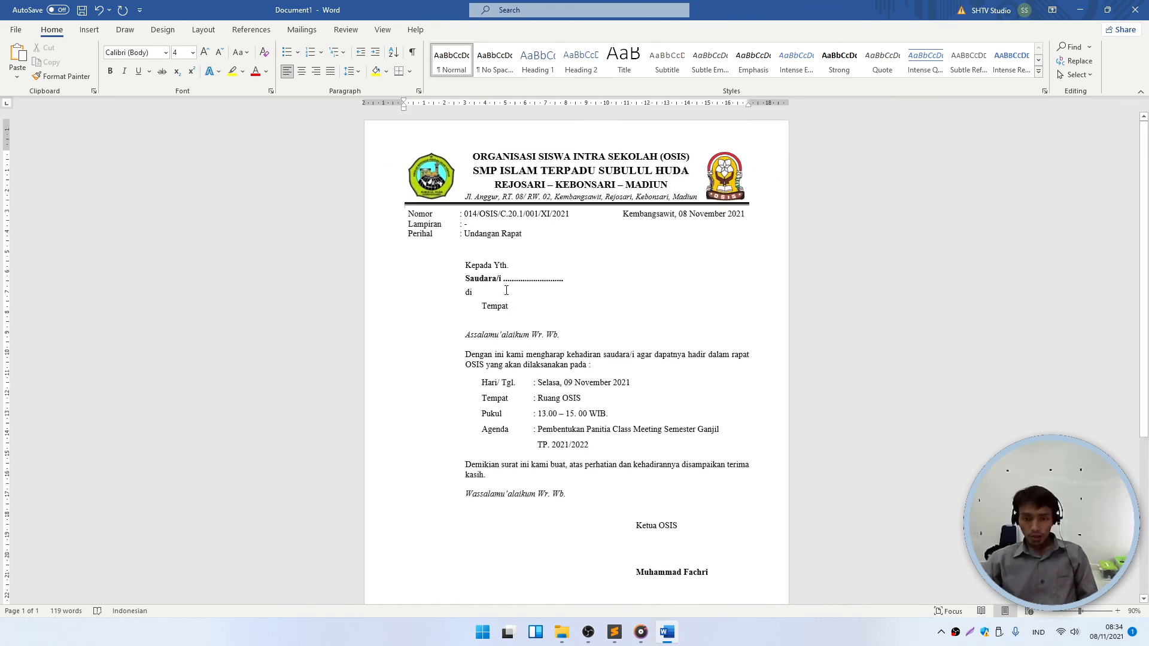
{"action": "scroll", "coordinate": [539, 347], "scroll_direction": "down", "scroll_amount": 3}
{"action": "scroll", "coordinate": [594, 395], "scroll_direction": "down", "scroll_amount": 1}
{"action": "scroll", "coordinate": [587, 353], "scroll_direction": "up", "scroll_amount": 3}
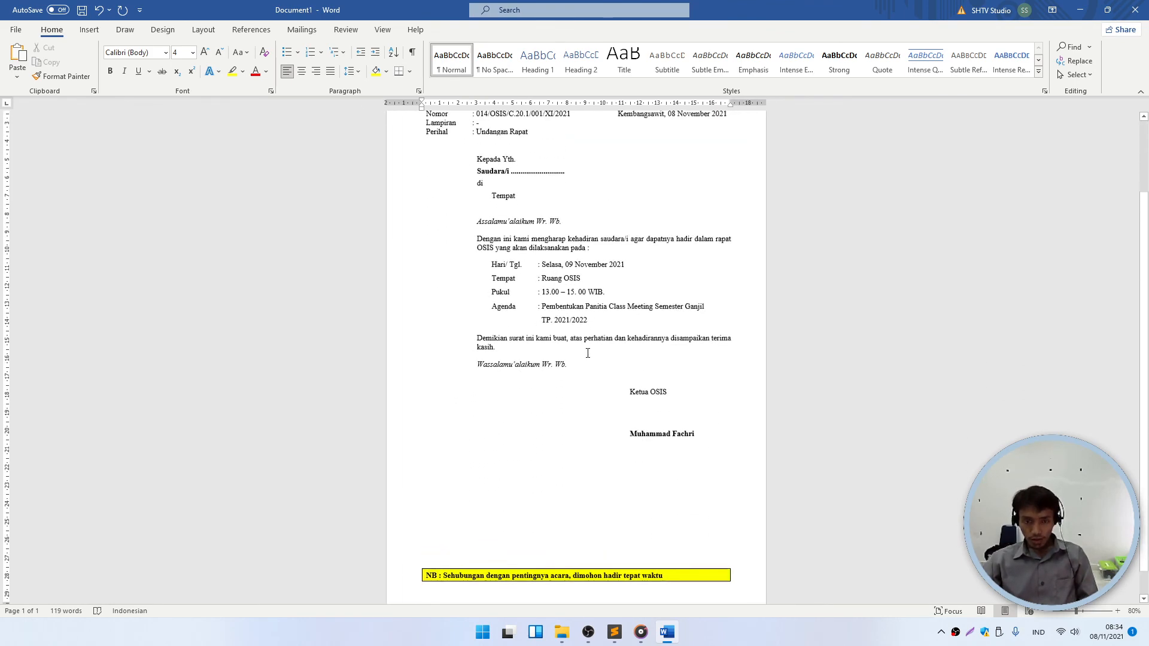
{"action": "left_click", "coordinate": [18, 29]}
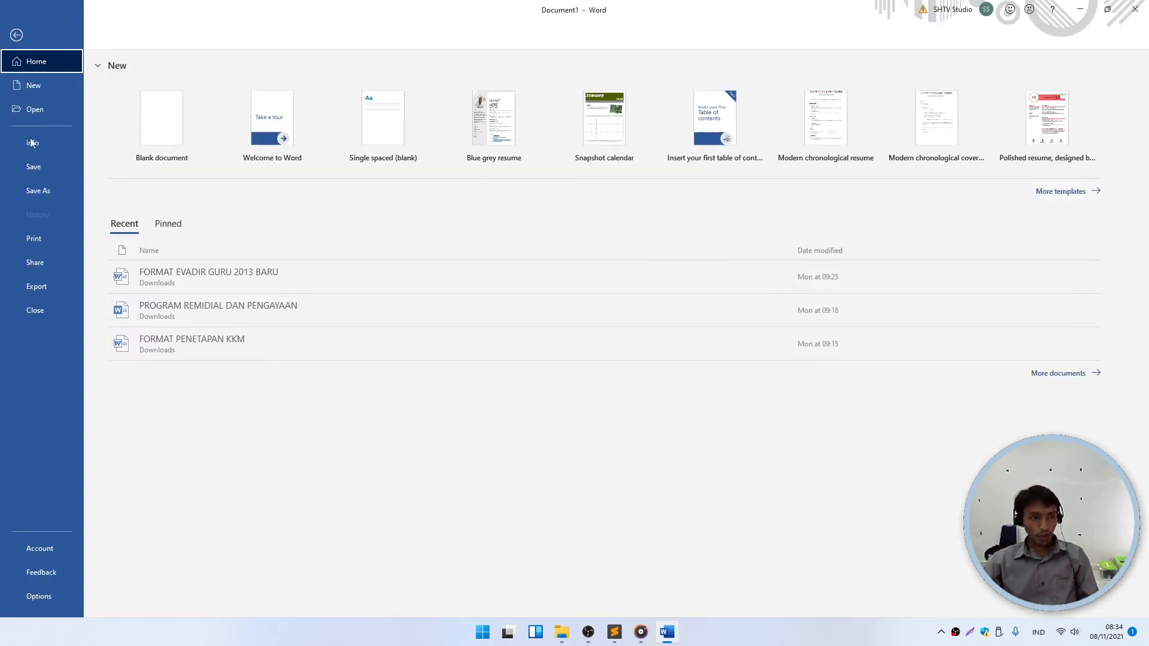
- Save the letter in Documents as Word document '001 - UNDANGAN RAPAT OSIS'
{"action": "left_click", "coordinate": [38, 194]}
{"action": "left_click", "coordinate": [146, 237]}
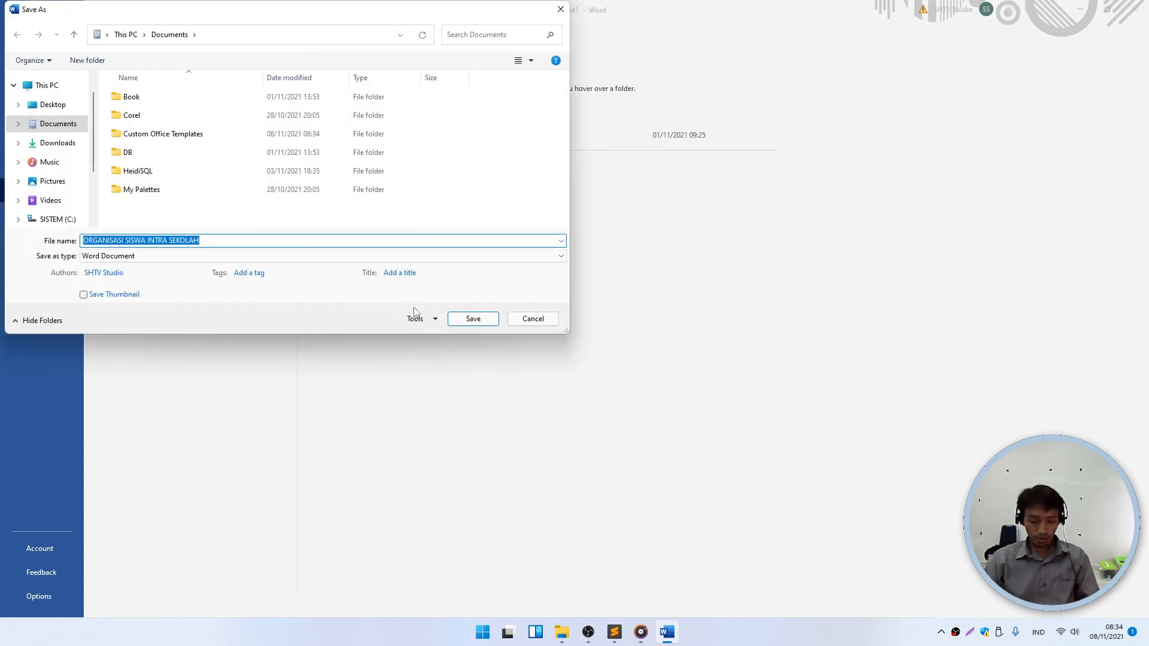
{"action": "left_click", "coordinate": [299, 241]}
{"action": "key", "text": "ctrl+a"}
{"action": "type", "text": "0"}
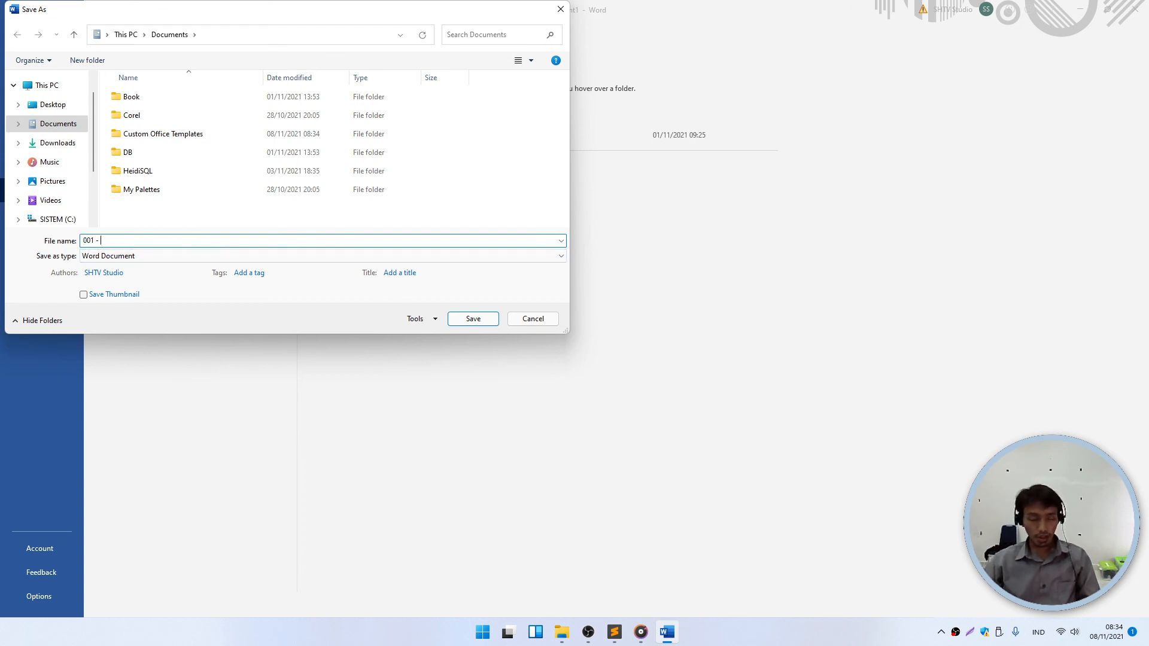
{"action": "type", "text": "01 - UNDA"}
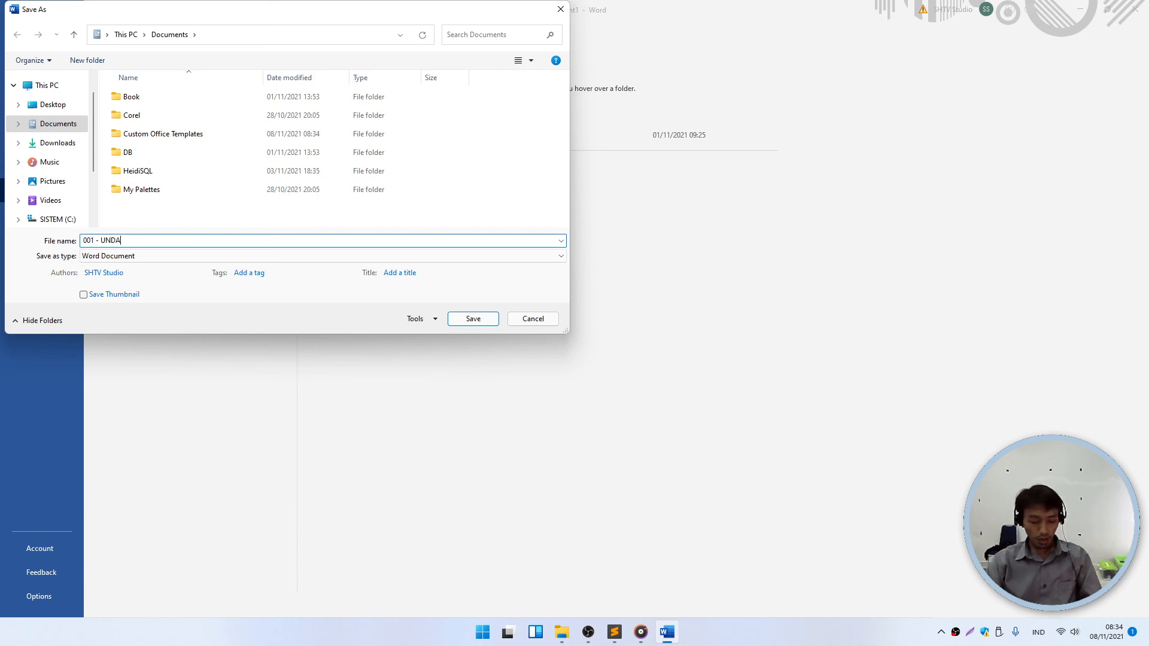
{"action": "type", "text": "NGAN RAPAT OSIS"}
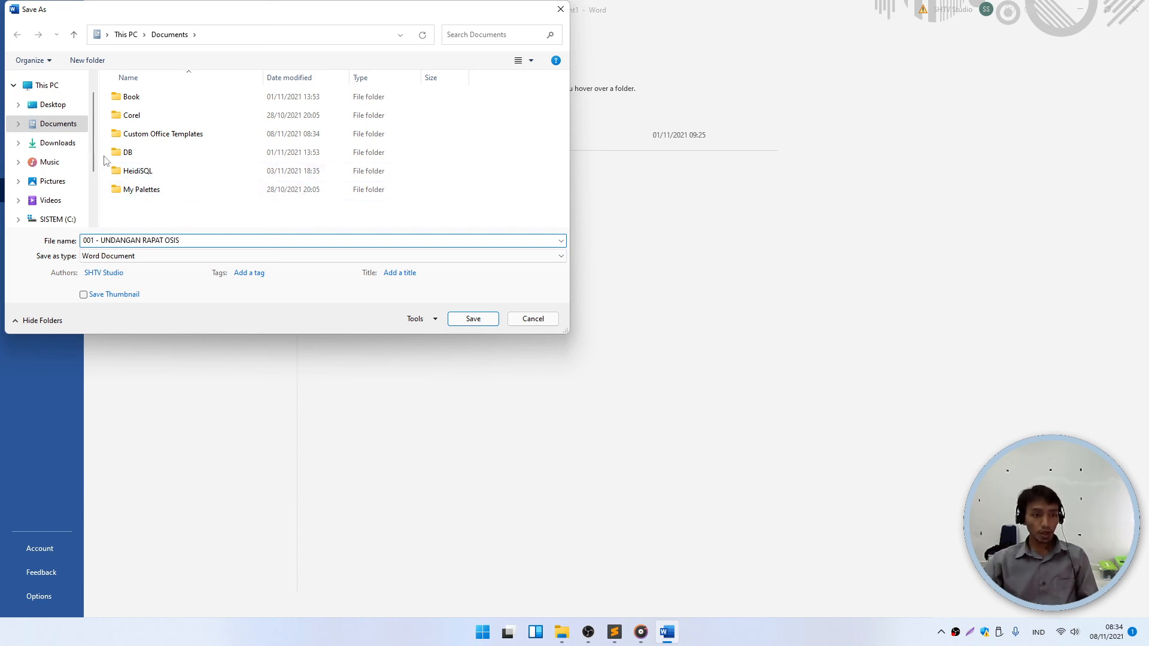
{"action": "left_click", "coordinate": [479, 321]}
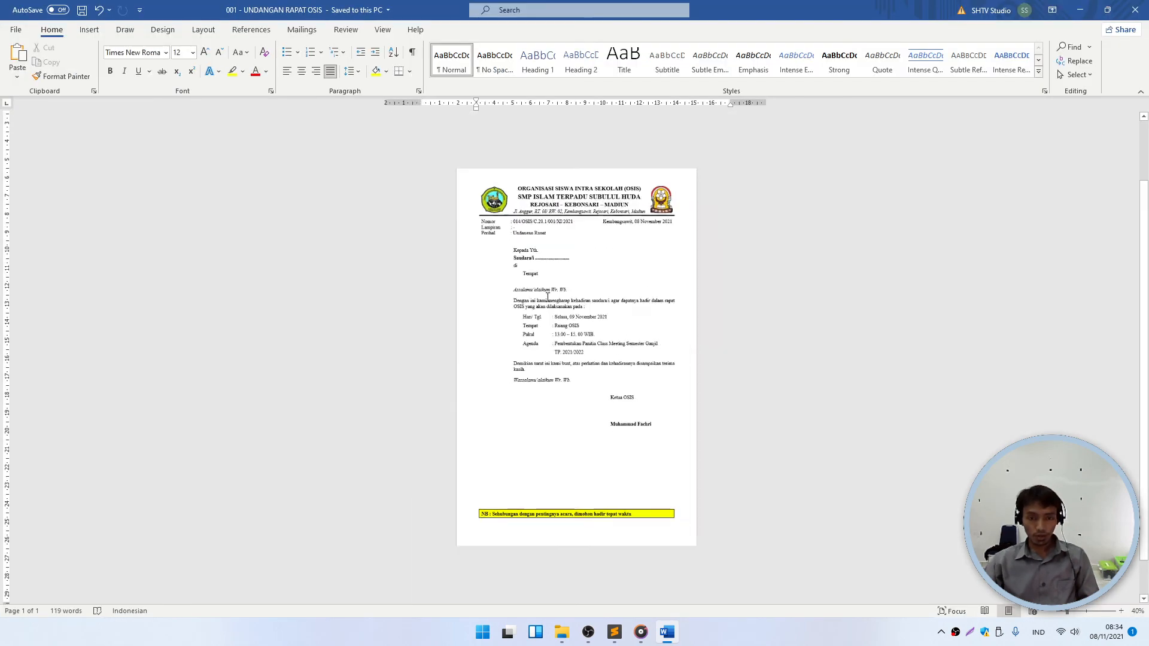
- Minimize the Word window and lower the speaker volume
{"action": "scroll", "coordinate": [548, 298], "scroll_direction": "up", "scroll_amount": 4, "text": "ctrl"}
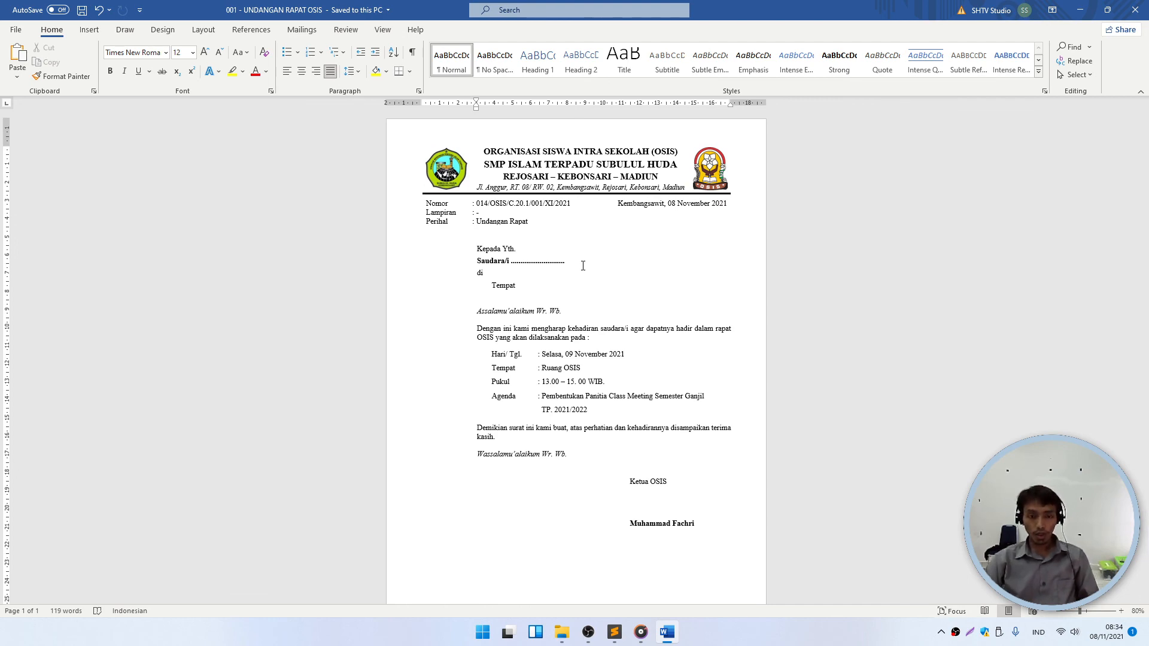
{"action": "left_click", "coordinate": [1080, 10]}
{"action": "key", "text": "XF86AudioLowerVolume"}
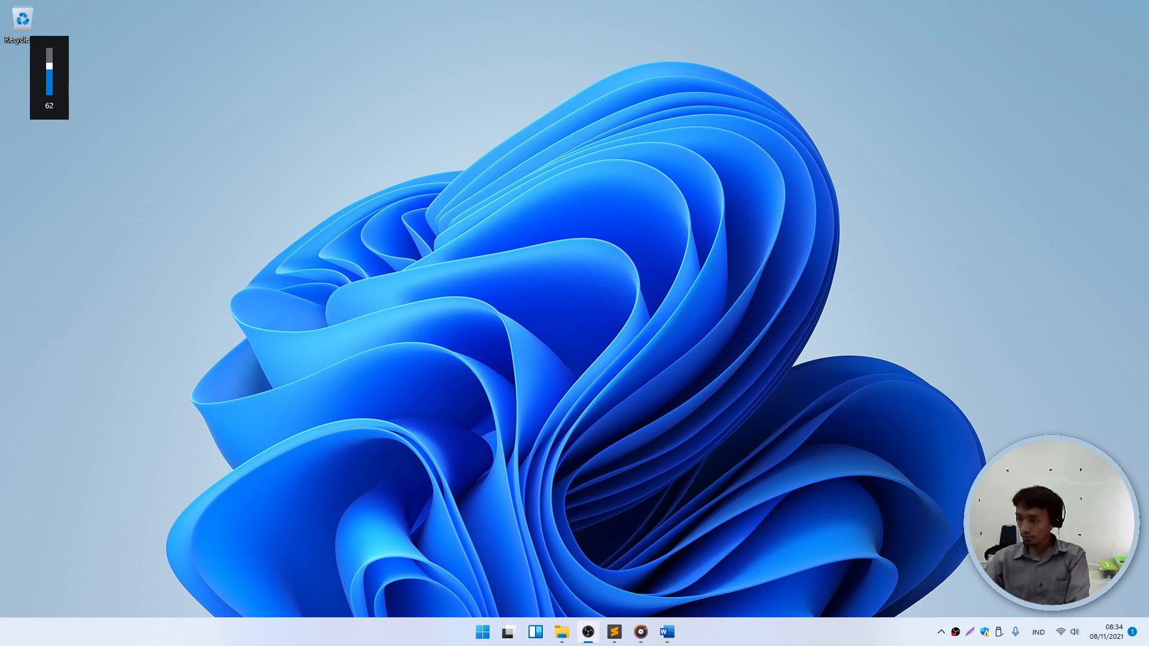
{"action": "left_click", "coordinate": [561, 632]}
{"action": "left_click", "coordinate": [97, 272]}
{"action": "left_click", "coordinate": [91, 245]}
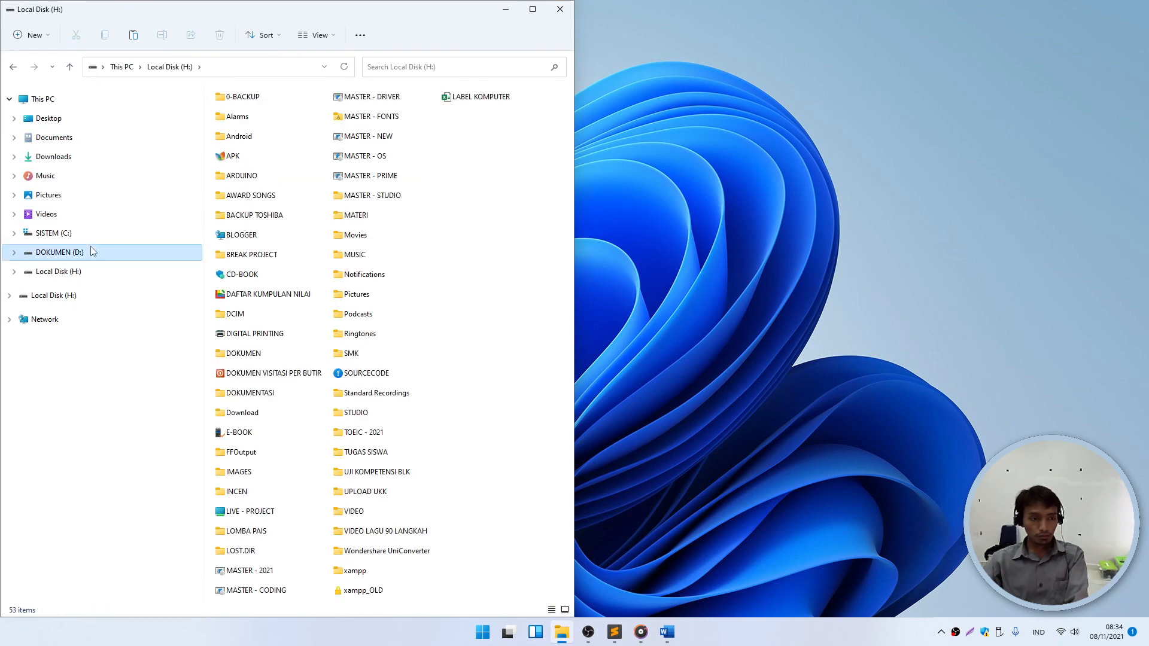
{"action": "left_click", "coordinate": [506, 9]}
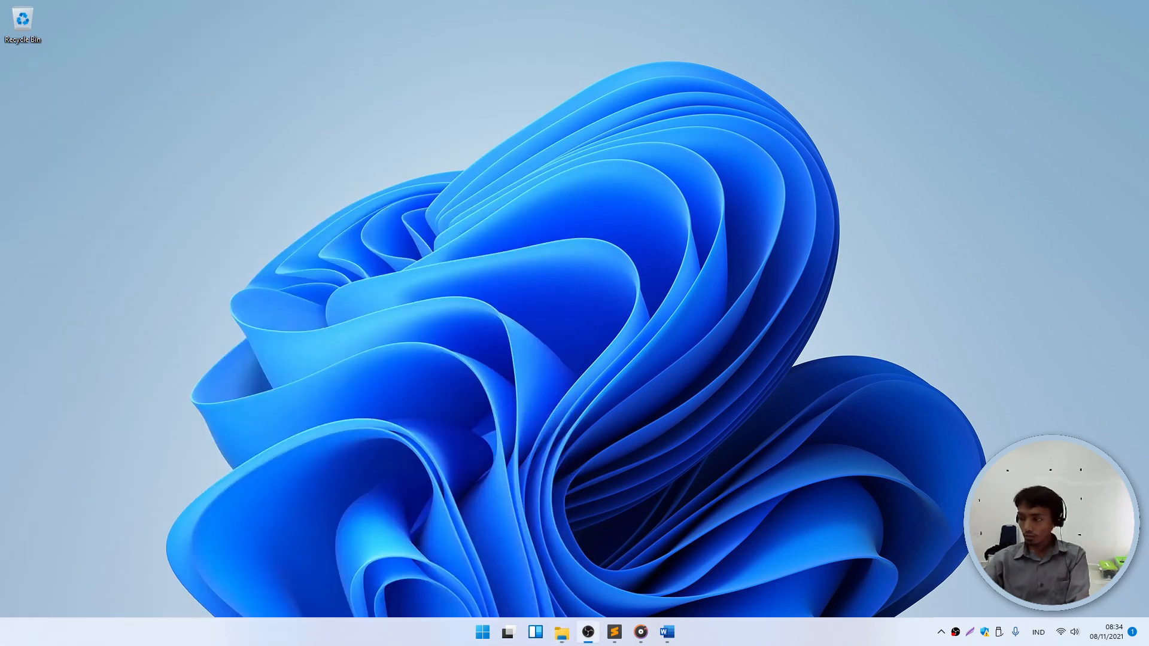
{"action": "key", "text": "XF86AudioRaiseVolume"}
{"action": "key", "text": "XF86AudioLowerVolume"}
{"action": "key", "text": "XF86AudioLowerVolume"}
{"action": "key", "text": "XF86AudioLowerVolume"}
{"action": "key", "text": "XF86AudioLowerVolume"}
{"action": "key", "text": "XF86AudioLowerVolume"}
{"action": "key", "text": "XF86AudioLowerVolume"}
{"action": "key", "text": "XF86AudioLowerVolume"}
{"action": "key", "text": "XF86AudioLowerVolume"}
{"action": "key", "text": "XF86AudioLowerVolume"}
{"action": "key", "text": "XF86AudioLowerVolume"}
{"action": "key", "text": "XF86AudioLowerVolume"}
{"action": "key", "text": "XF86AudioLowerVolume"}
{"action": "key", "text": "XF86AudioLowerVolume"}
{"action": "key", "text": "XF86AudioLowerVolume"}
{"action": "key", "text": "XF86AudioLowerVolume"}
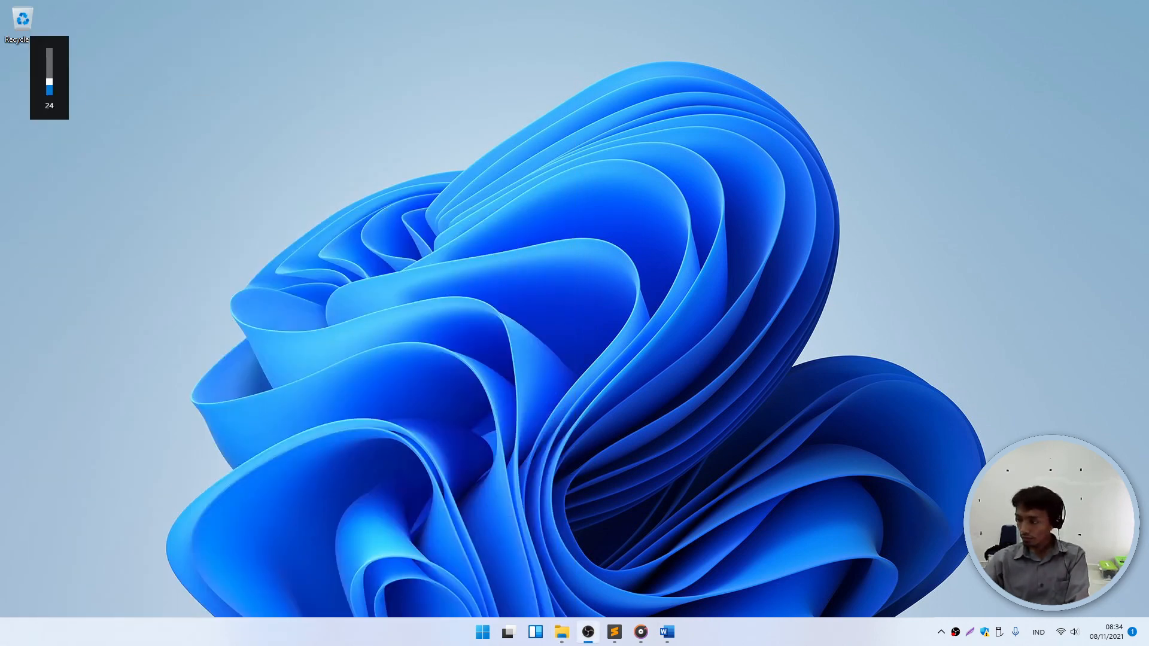